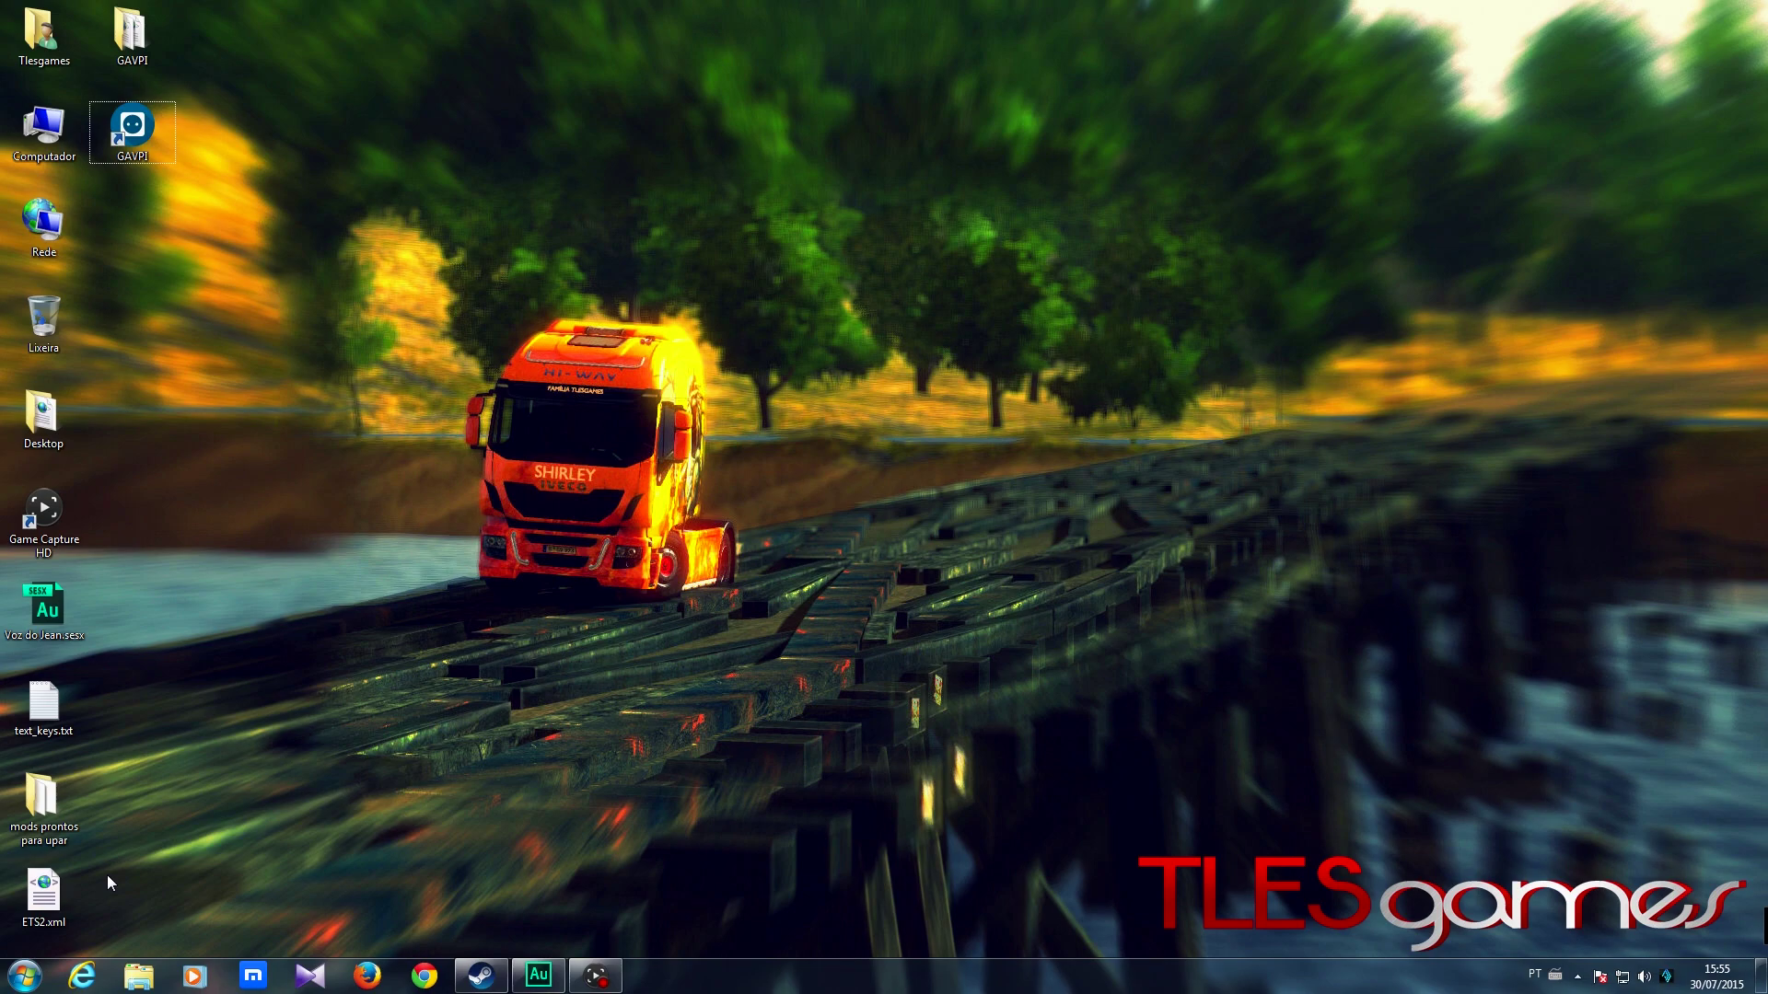
- Start GAVPI from the desktop and create a new profile
click(145, 150)
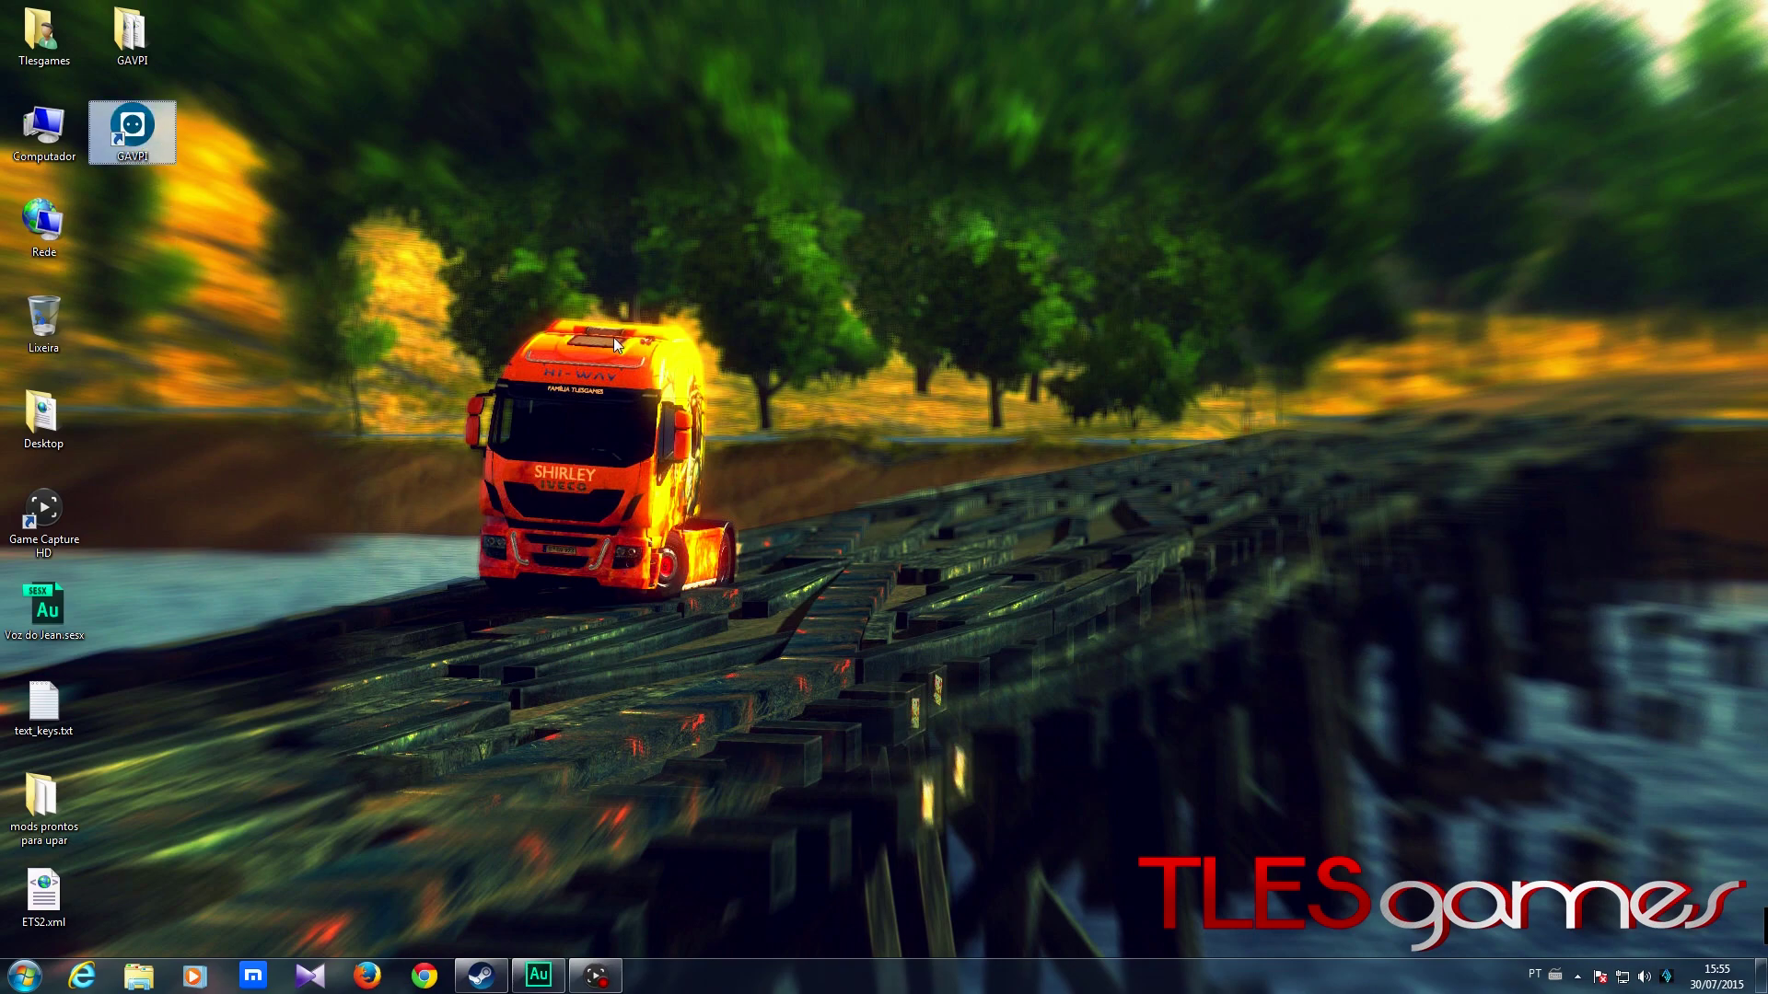
double_click(140, 138)
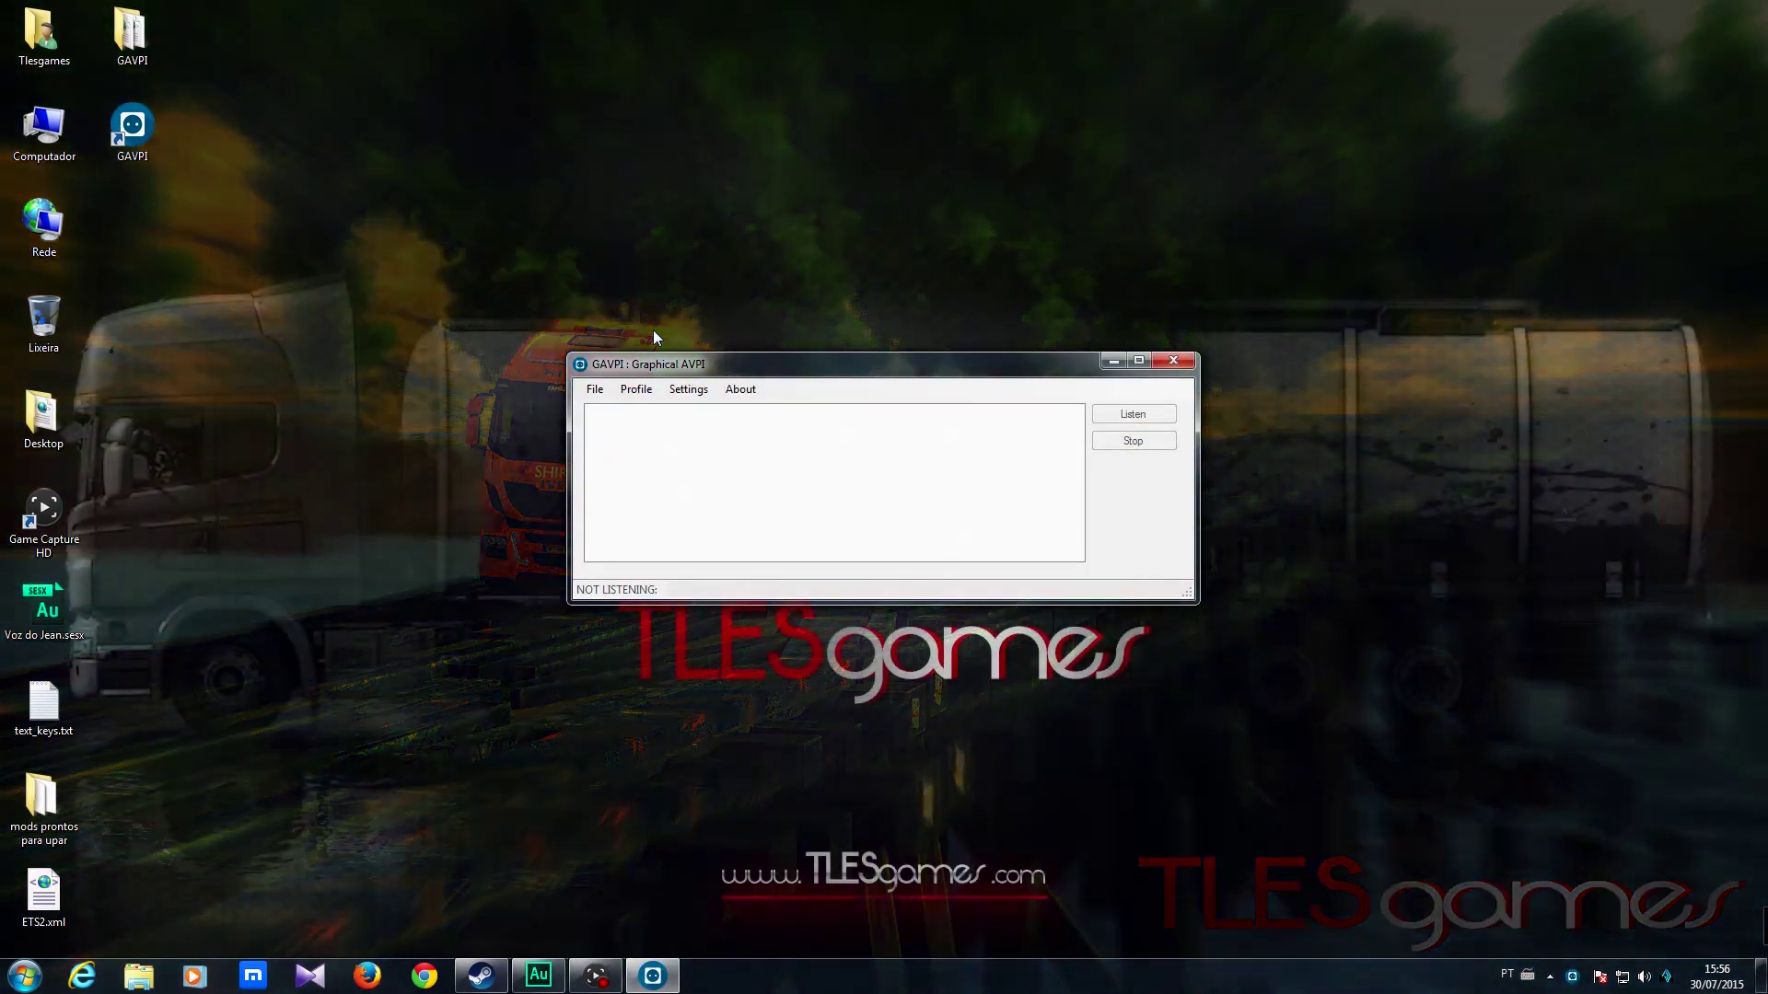
drag(865, 370, 816, 466)
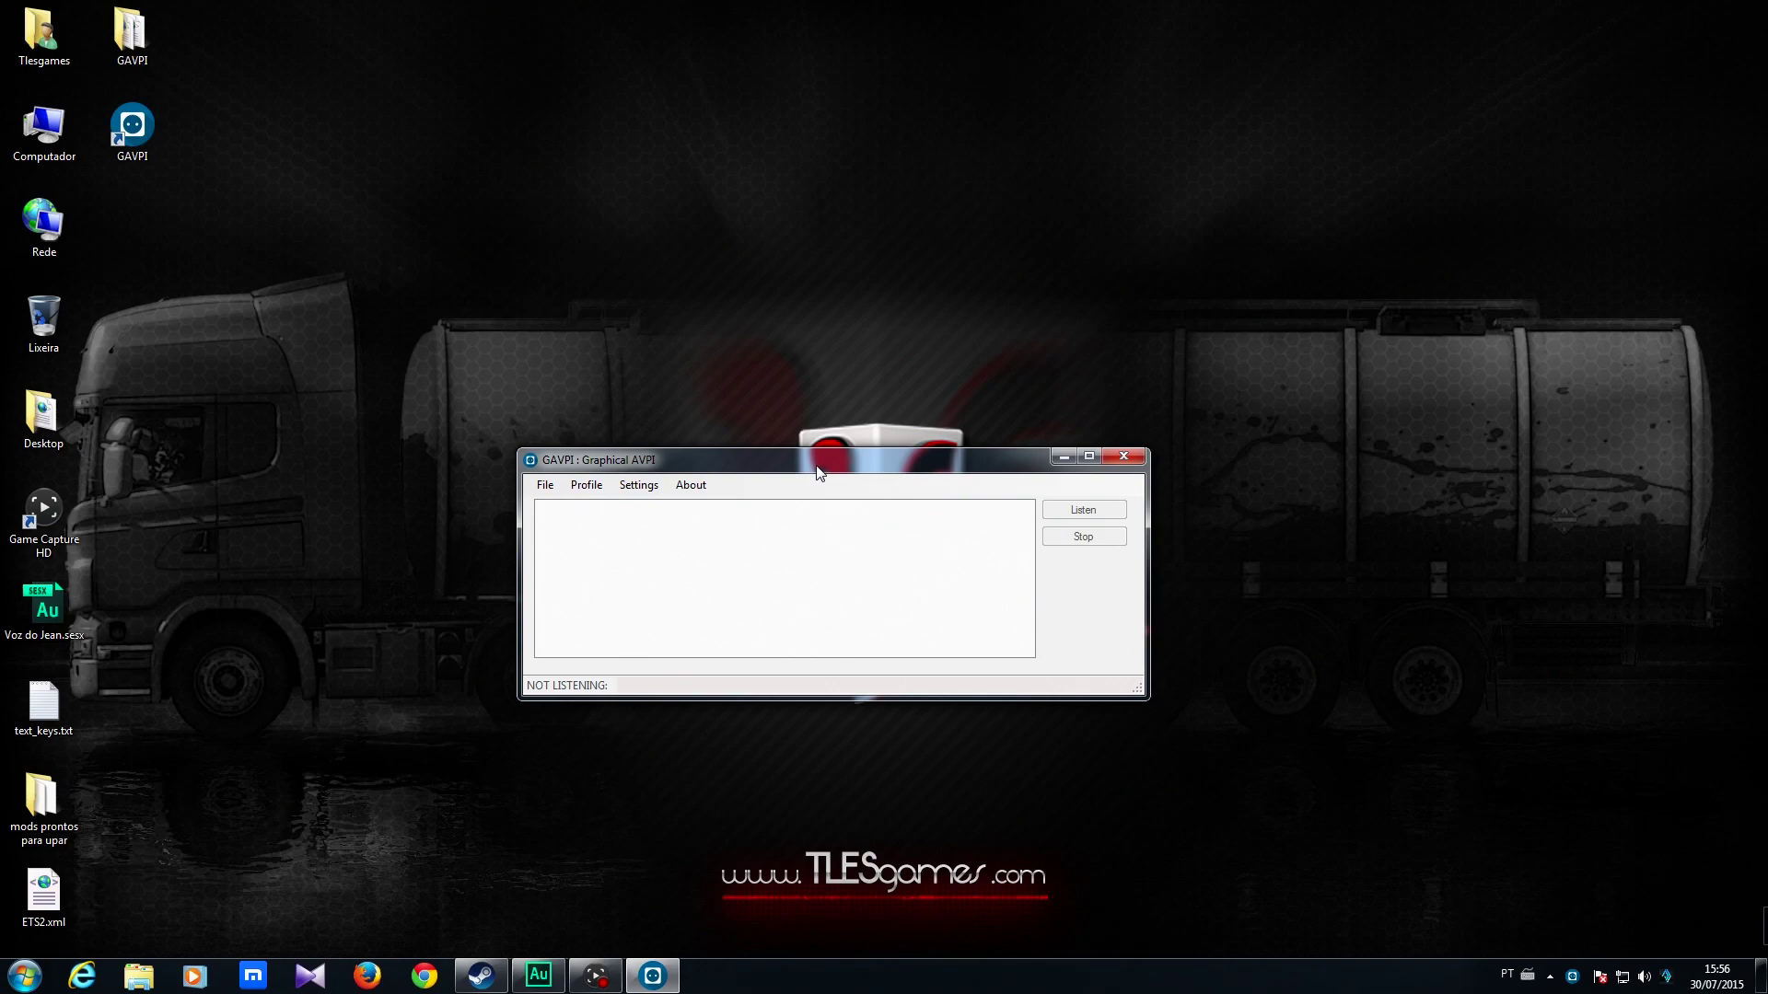
drag(716, 456, 688, 304)
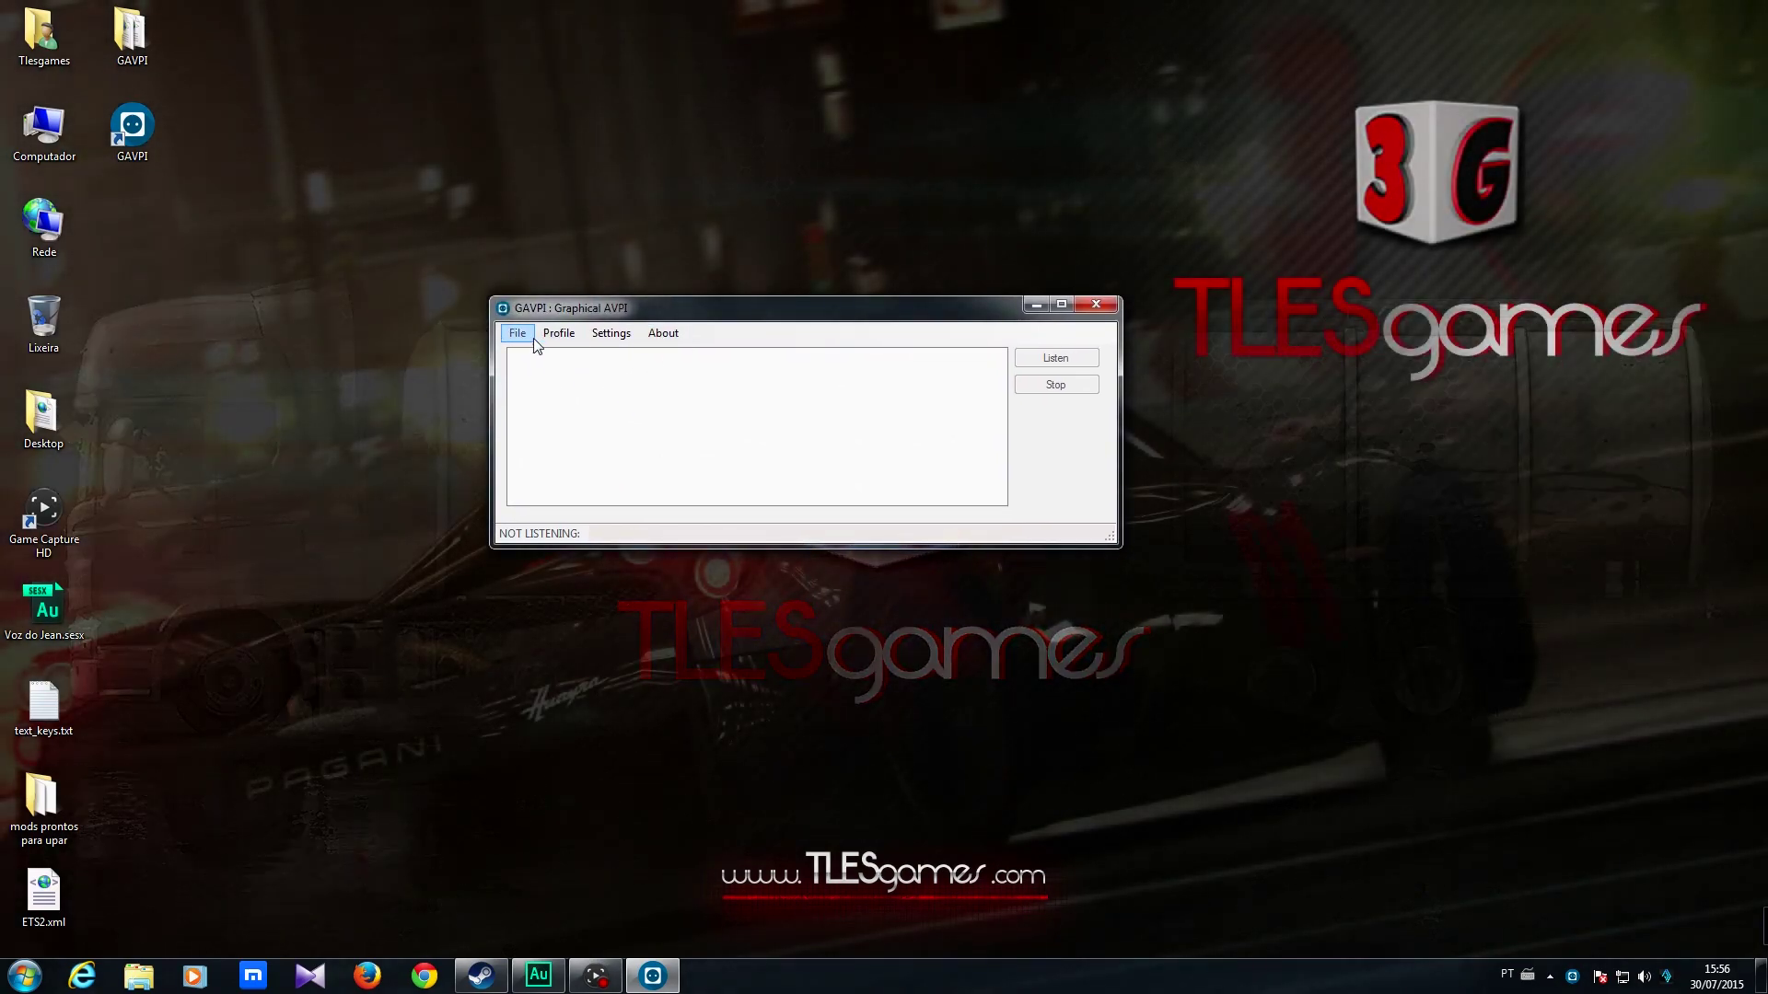
click(570, 341)
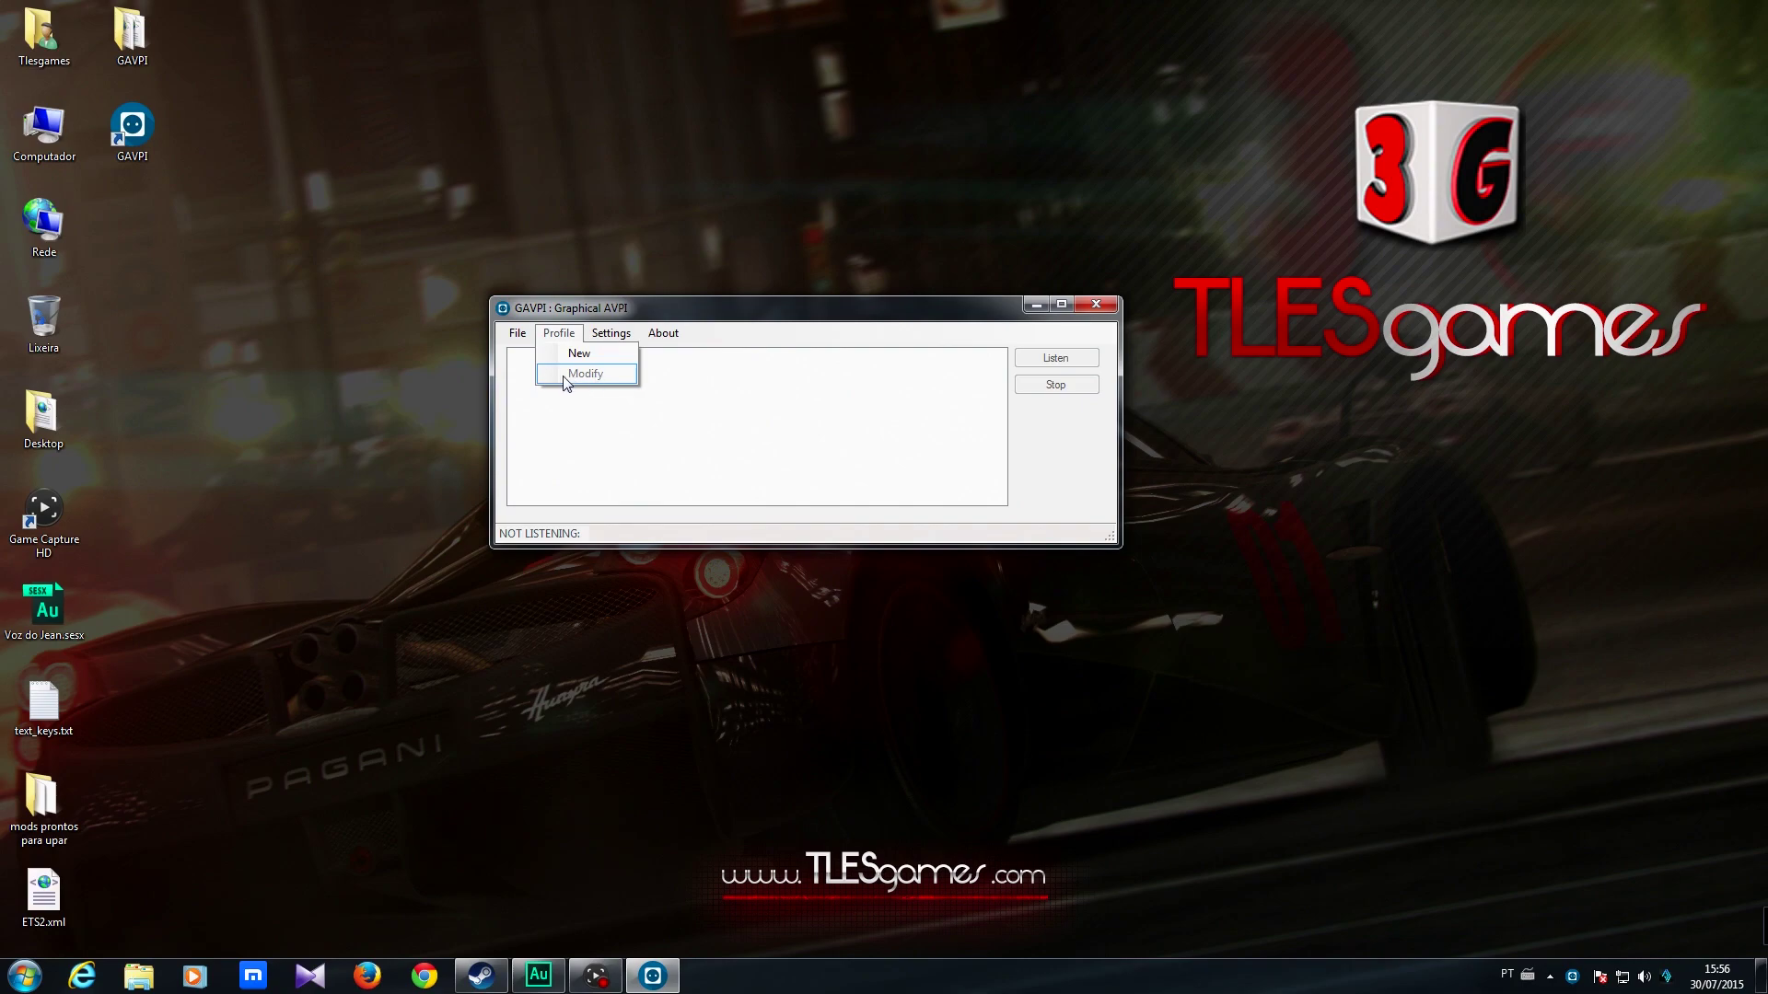
click(580, 355)
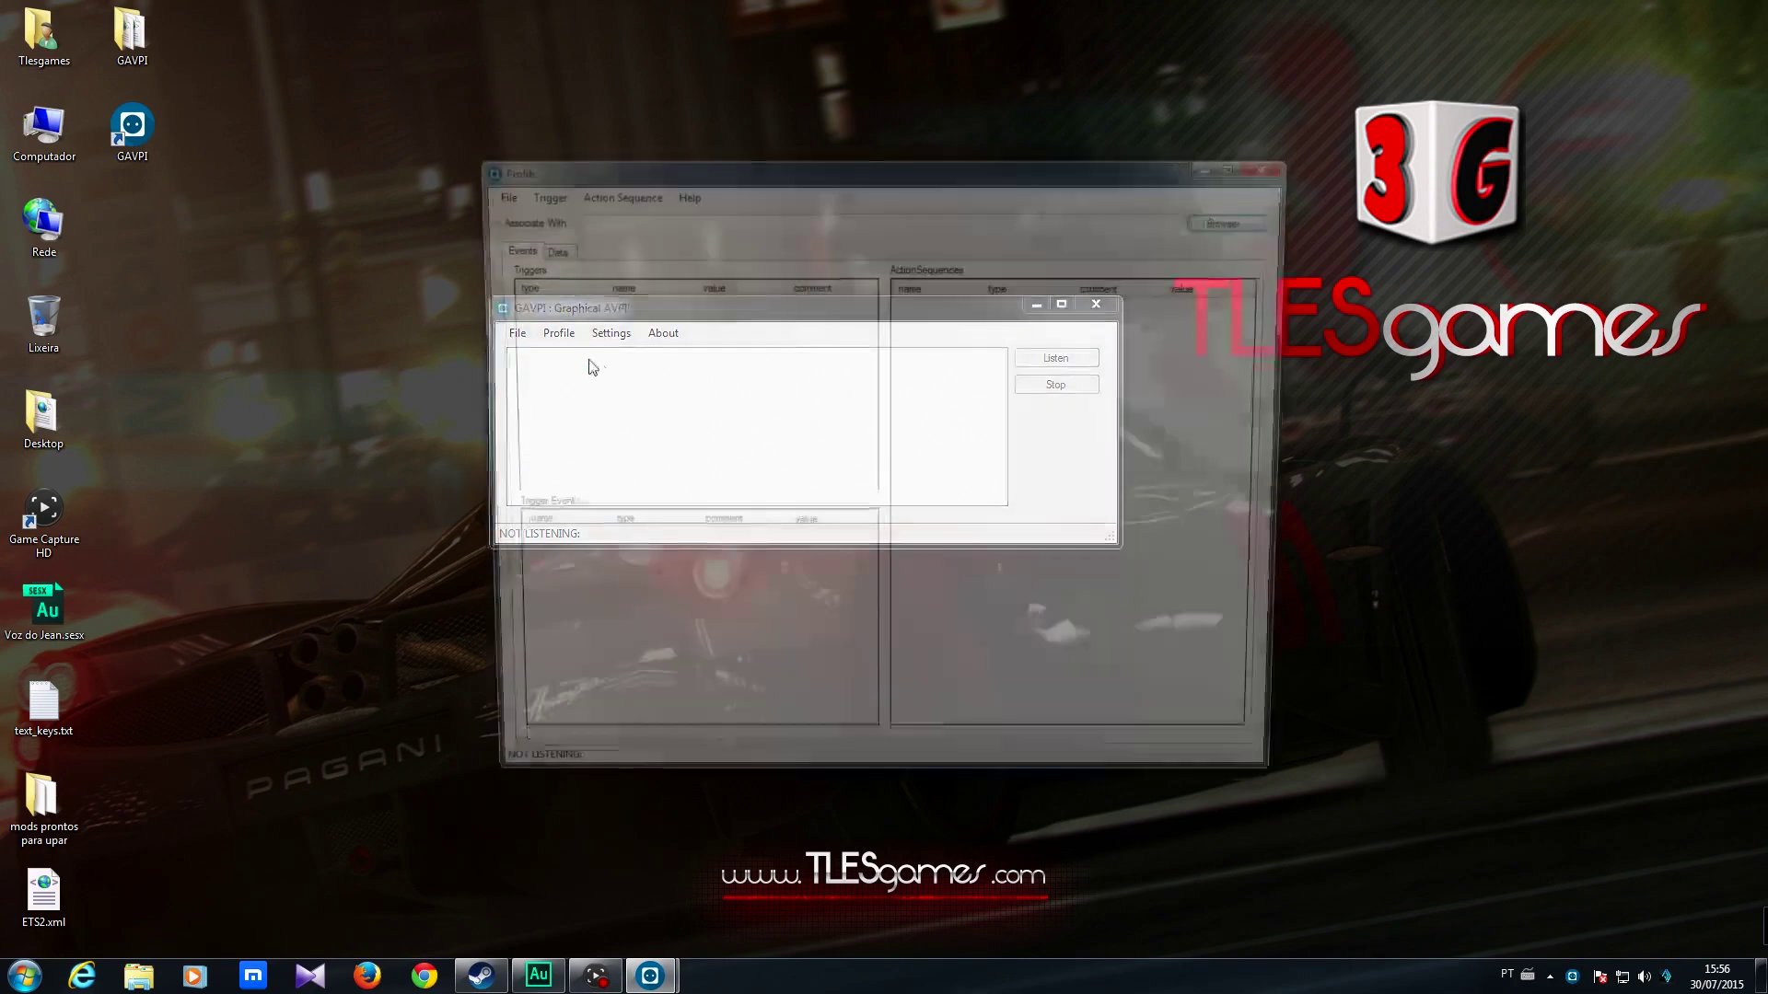
- Open the ETS2.xml profile stored on the desktop (Área de Trabalho)
click(497, 201)
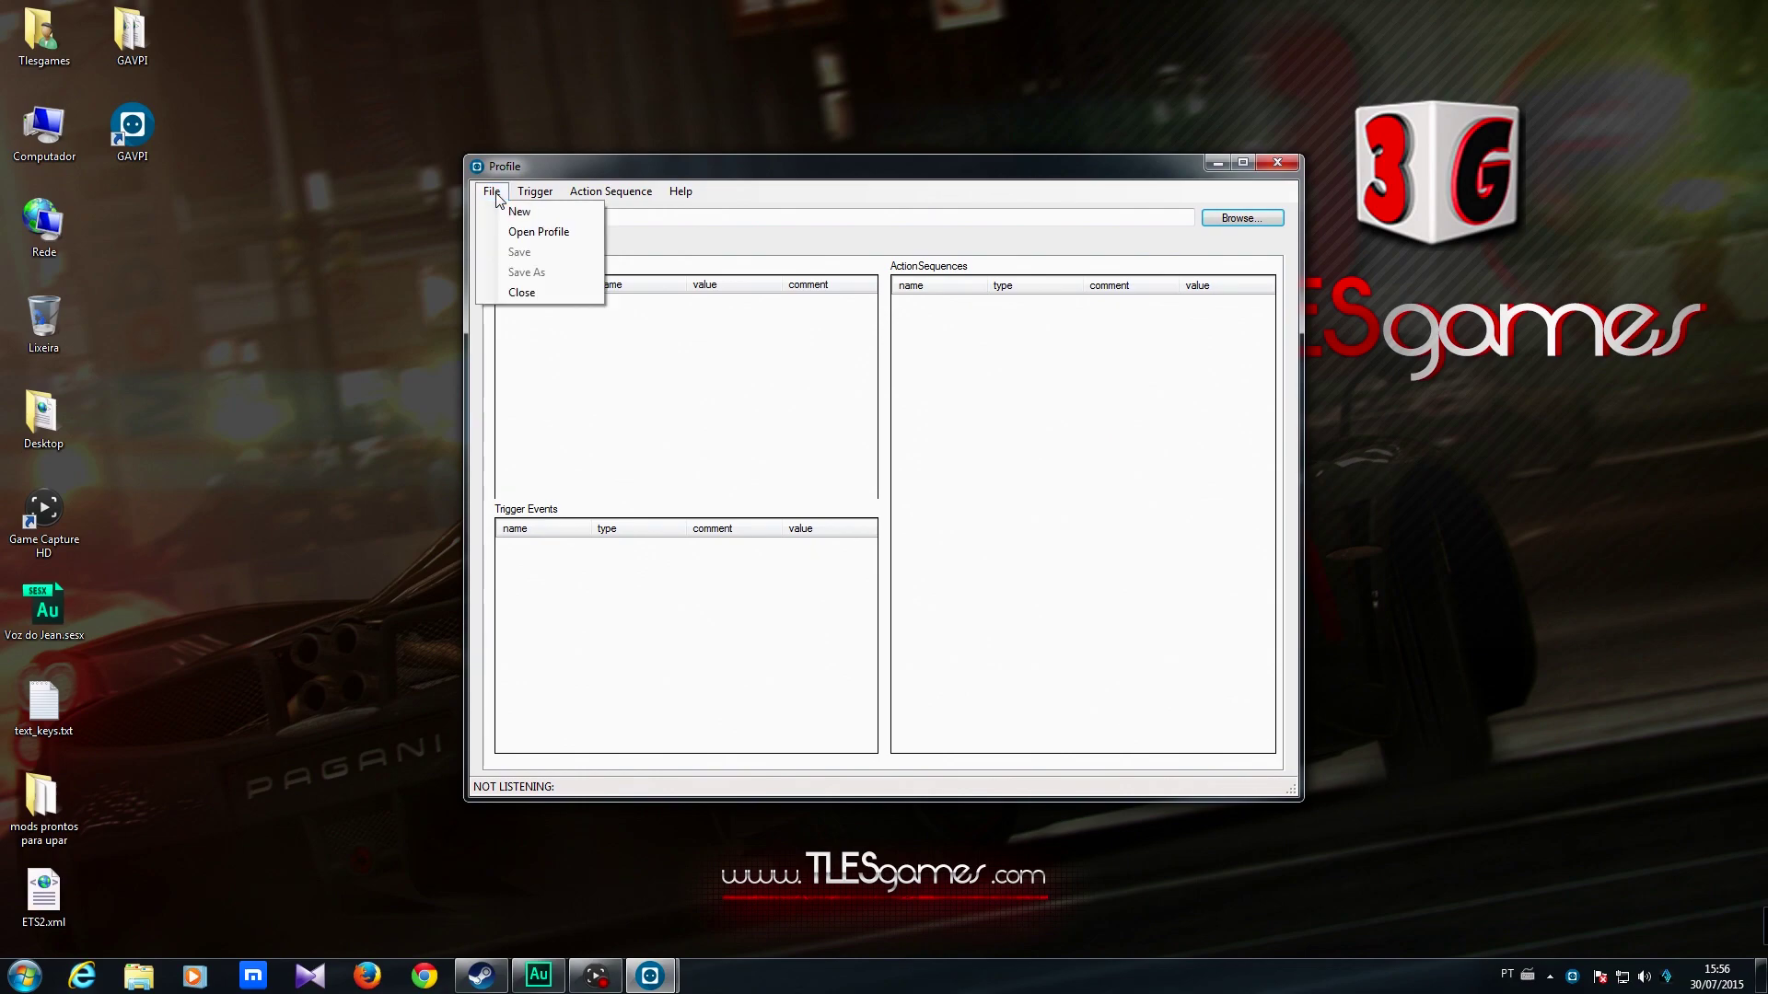
click(556, 242)
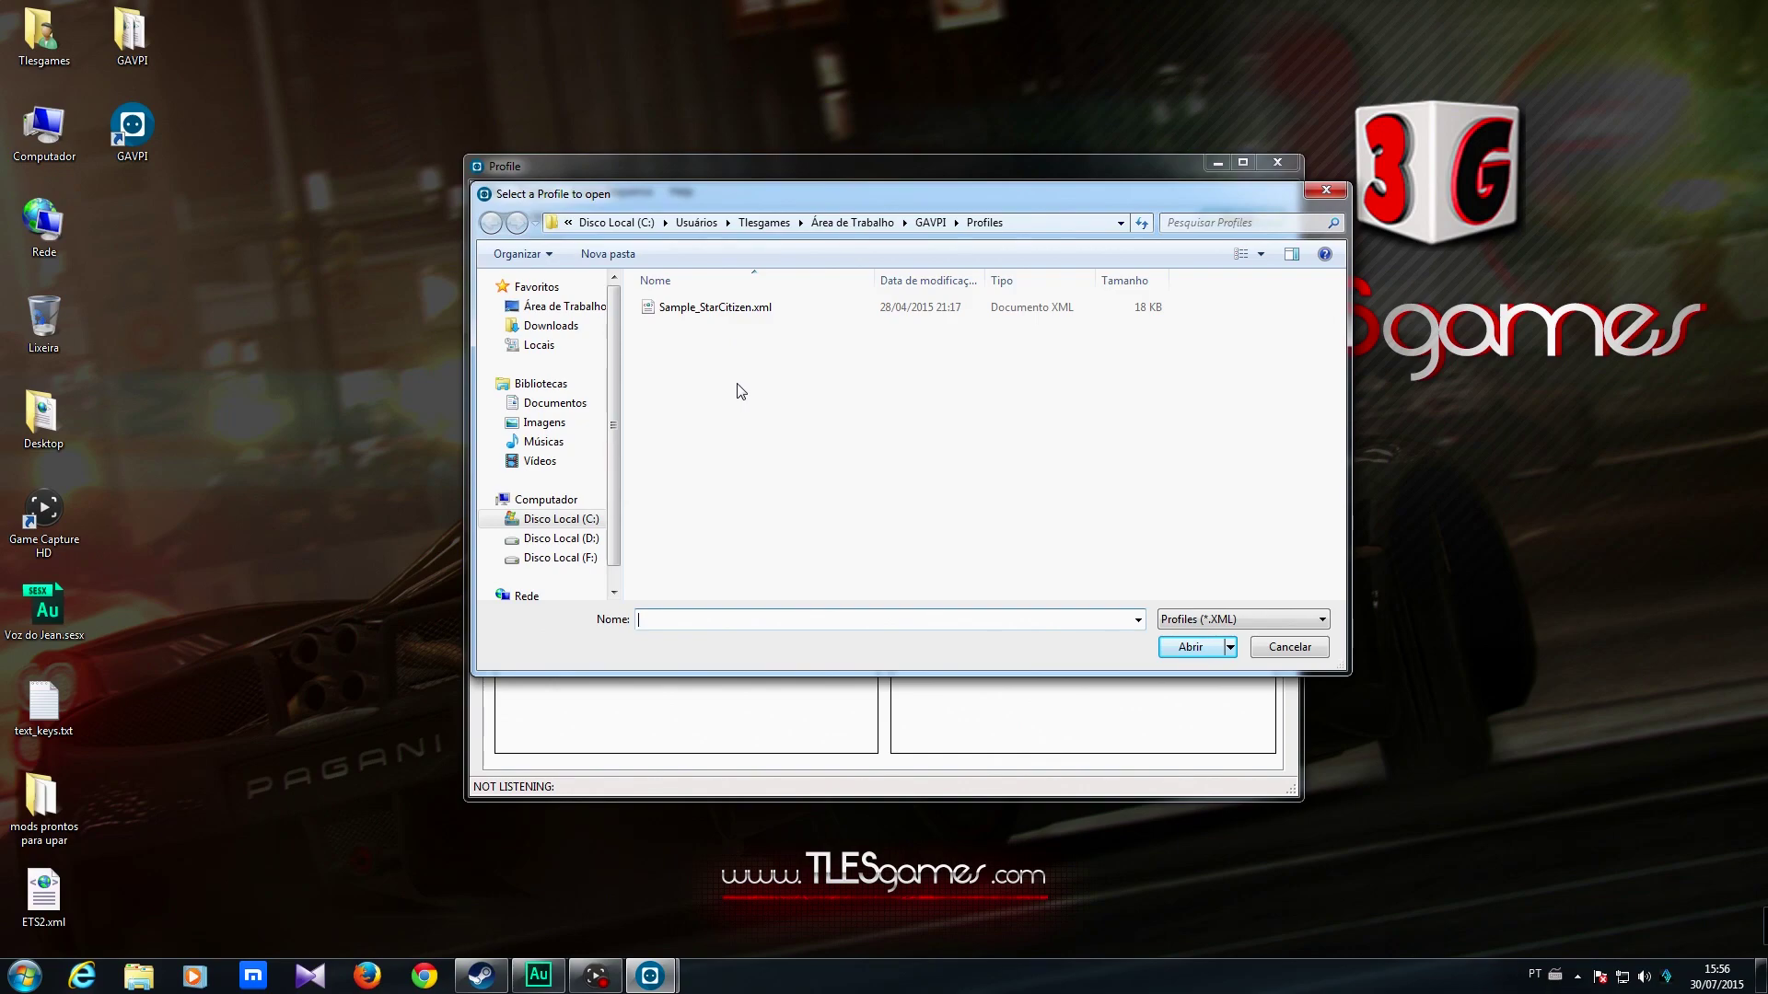
click(564, 306)
click(956, 405)
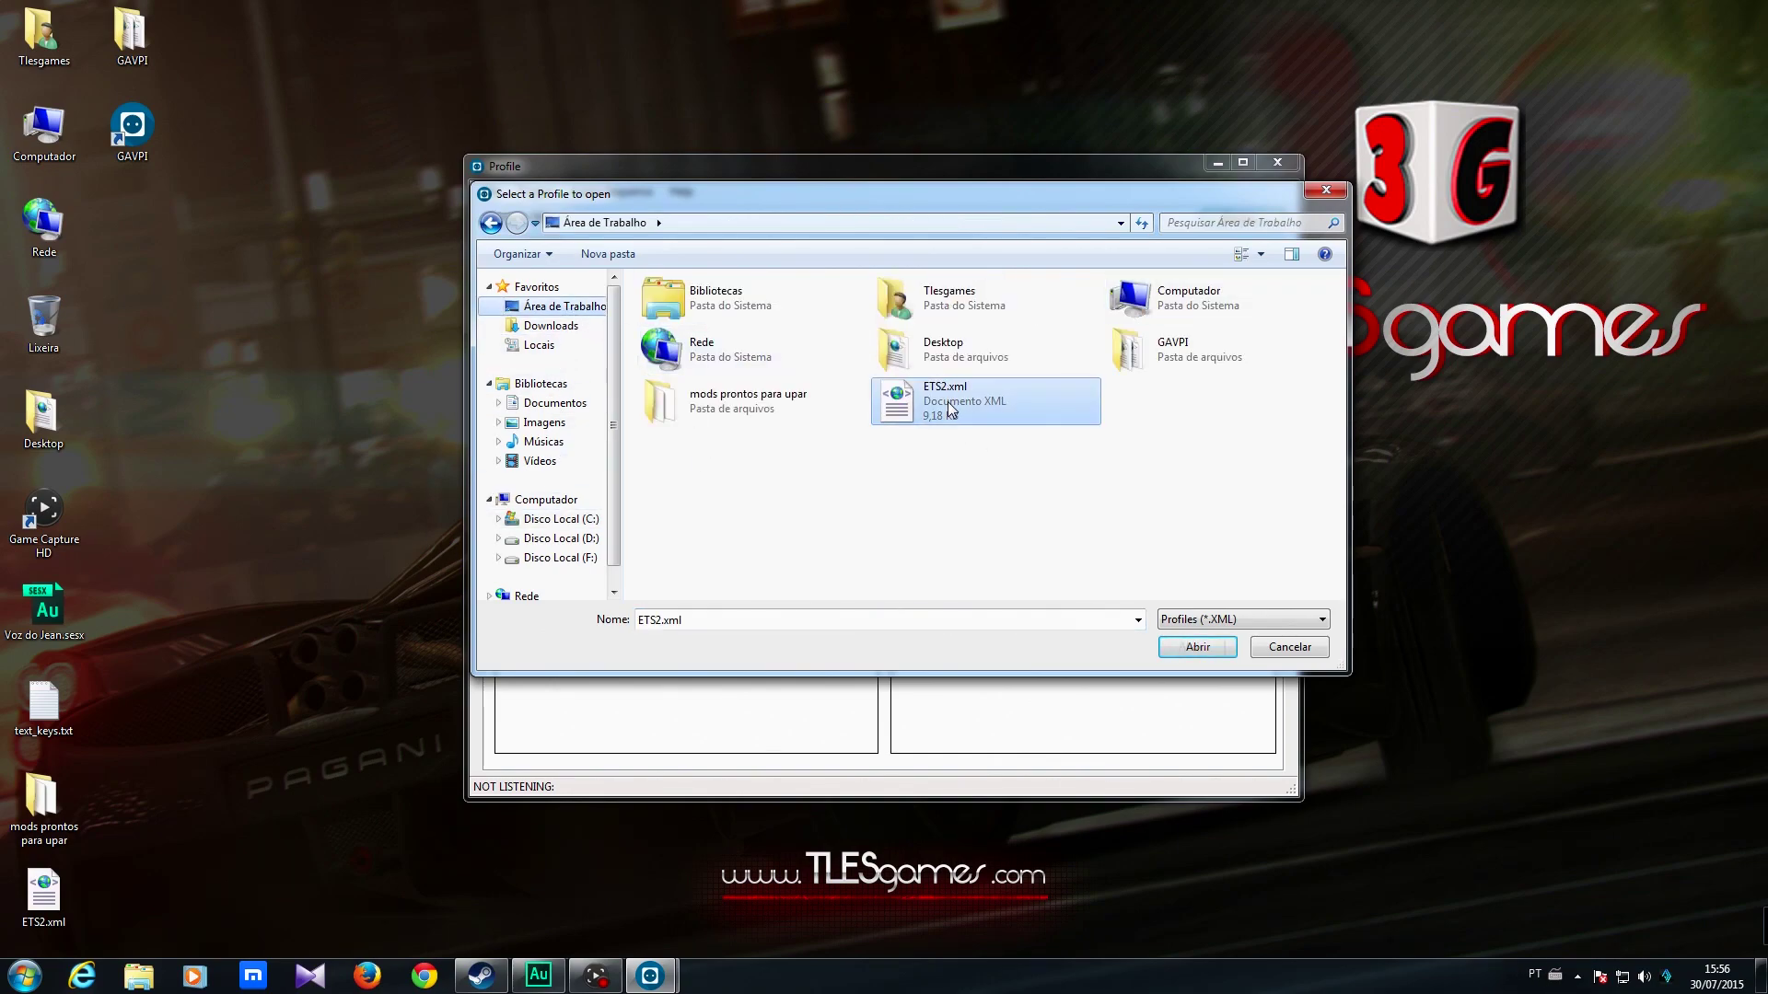
click(1197, 648)
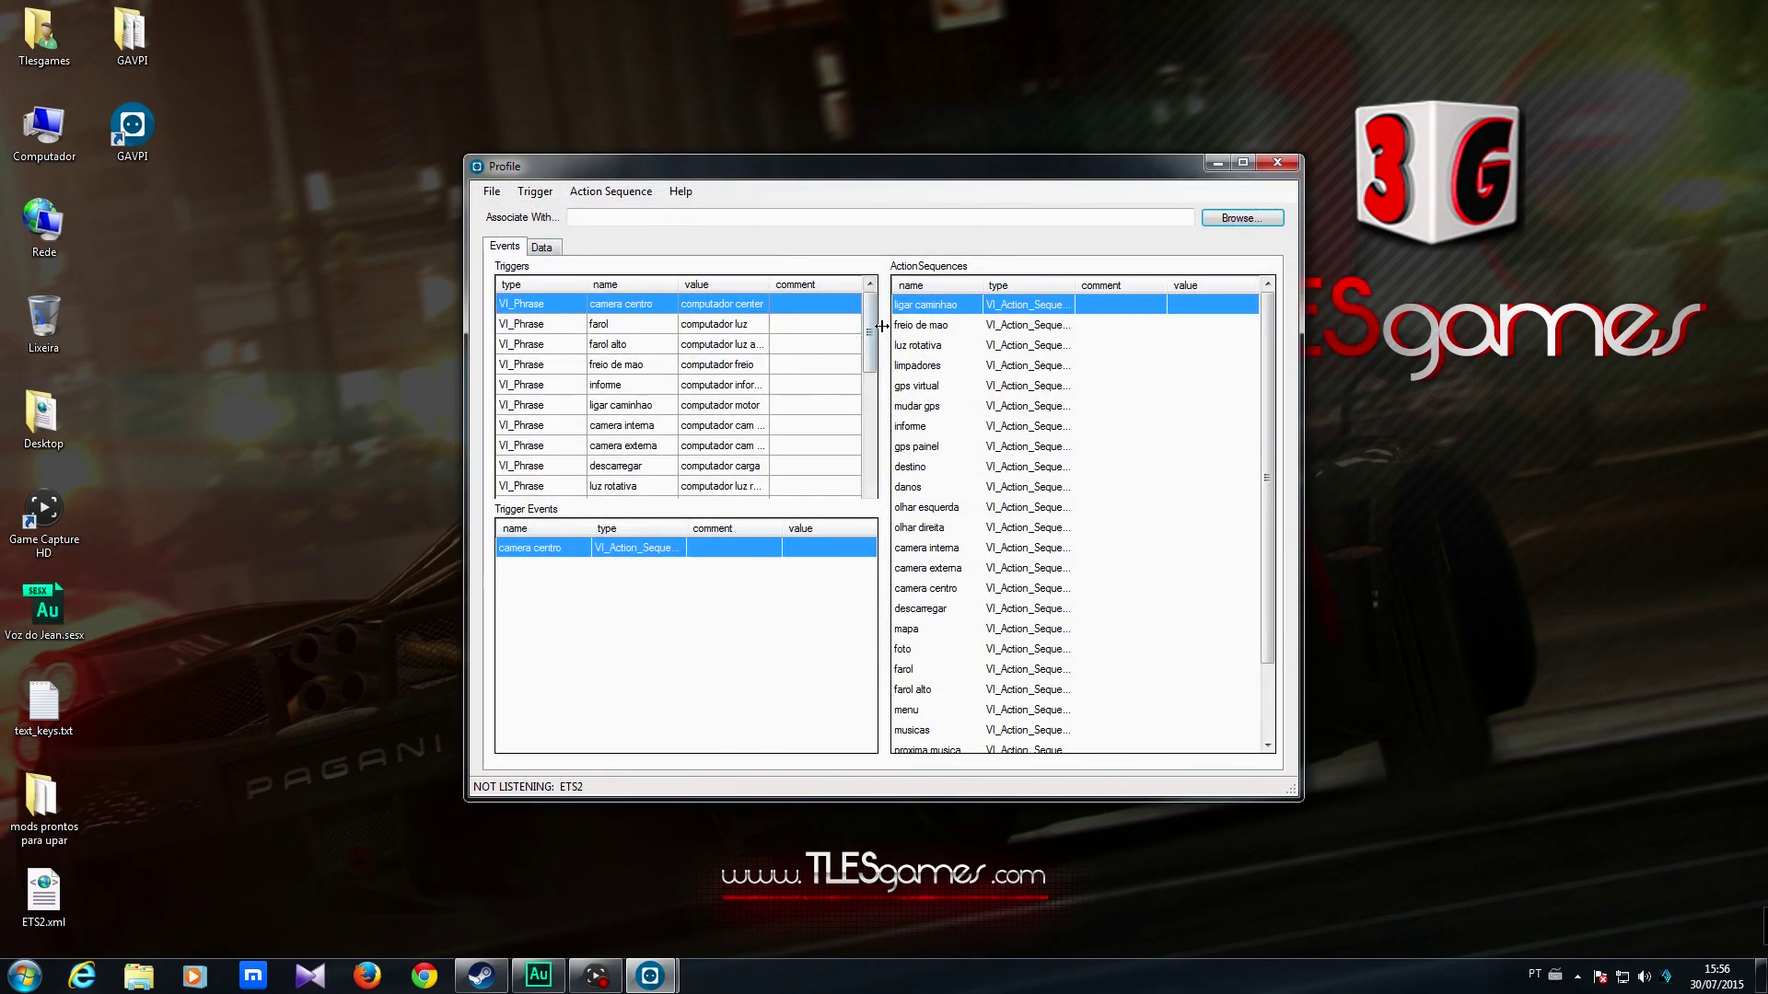
- Delete the pisca alerta, luz rotativa, descarregar, camera externa and camera interna triggers from the profile
drag(871, 328, 853, 498)
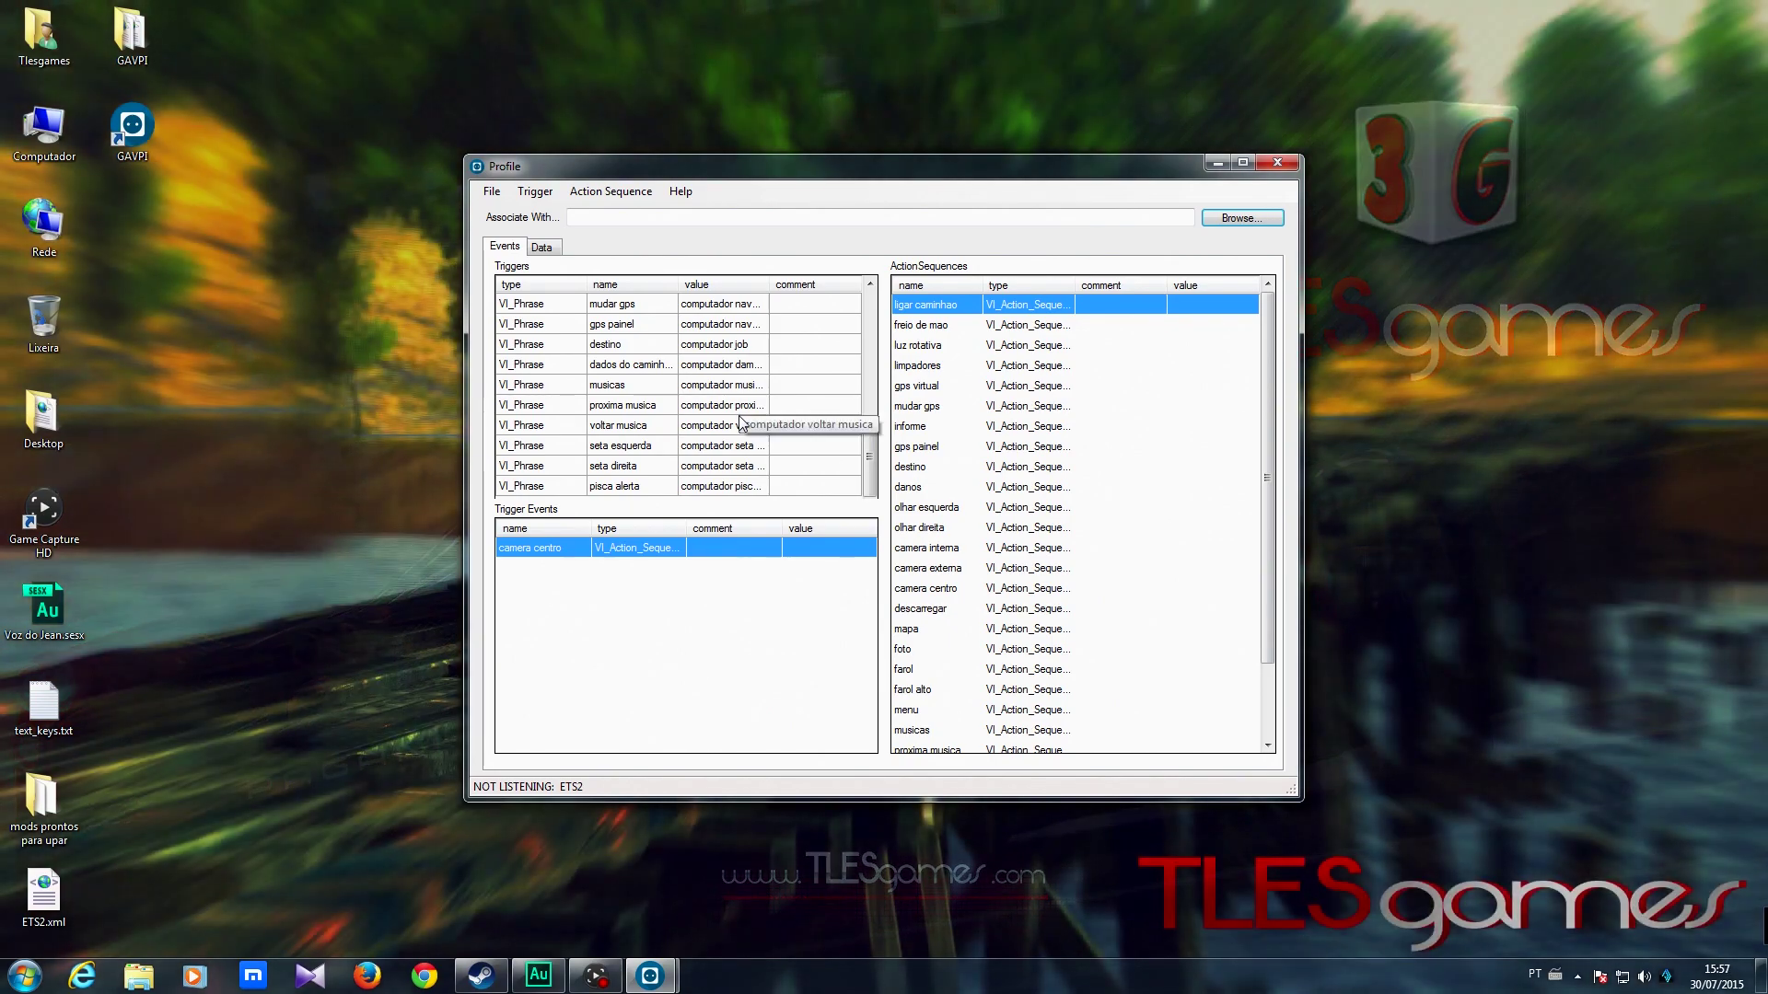
mouse_move(869, 456)
mouse_down()
mouse_move(869, 326)
mouse_move(869, 479)
mouse_up()
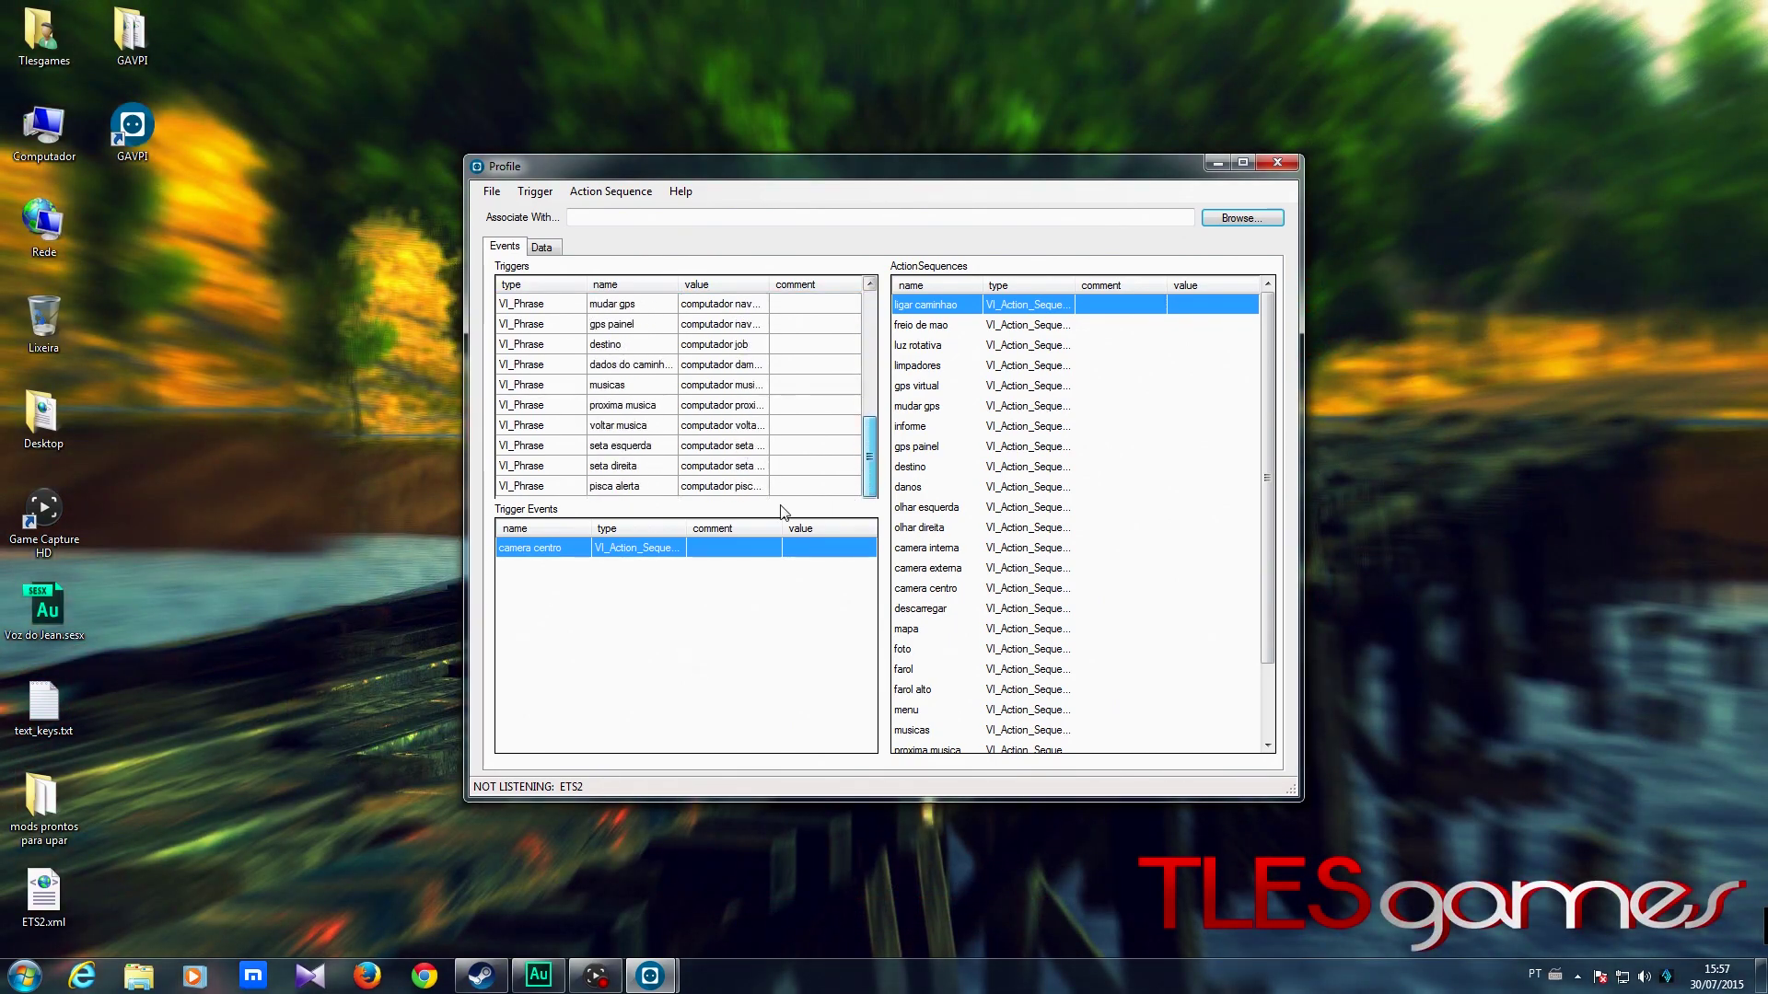
right_click(602, 488)
click(648, 539)
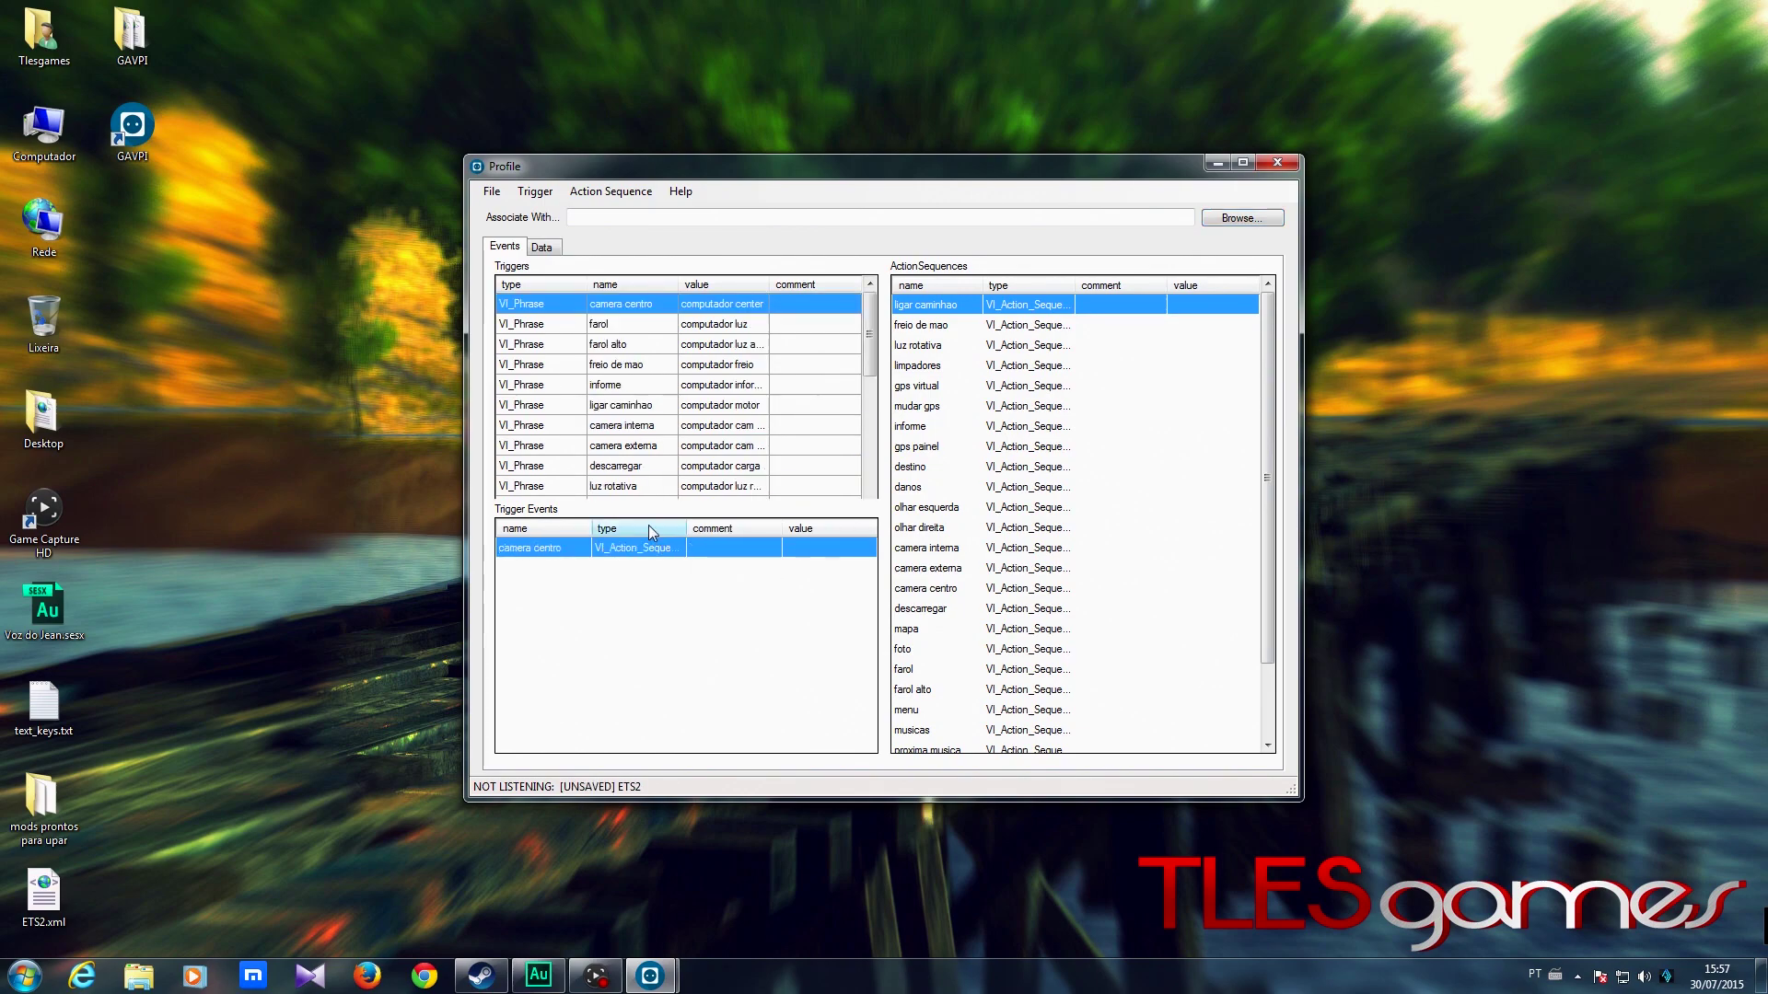
right_click(633, 487)
click(680, 537)
right_click(626, 472)
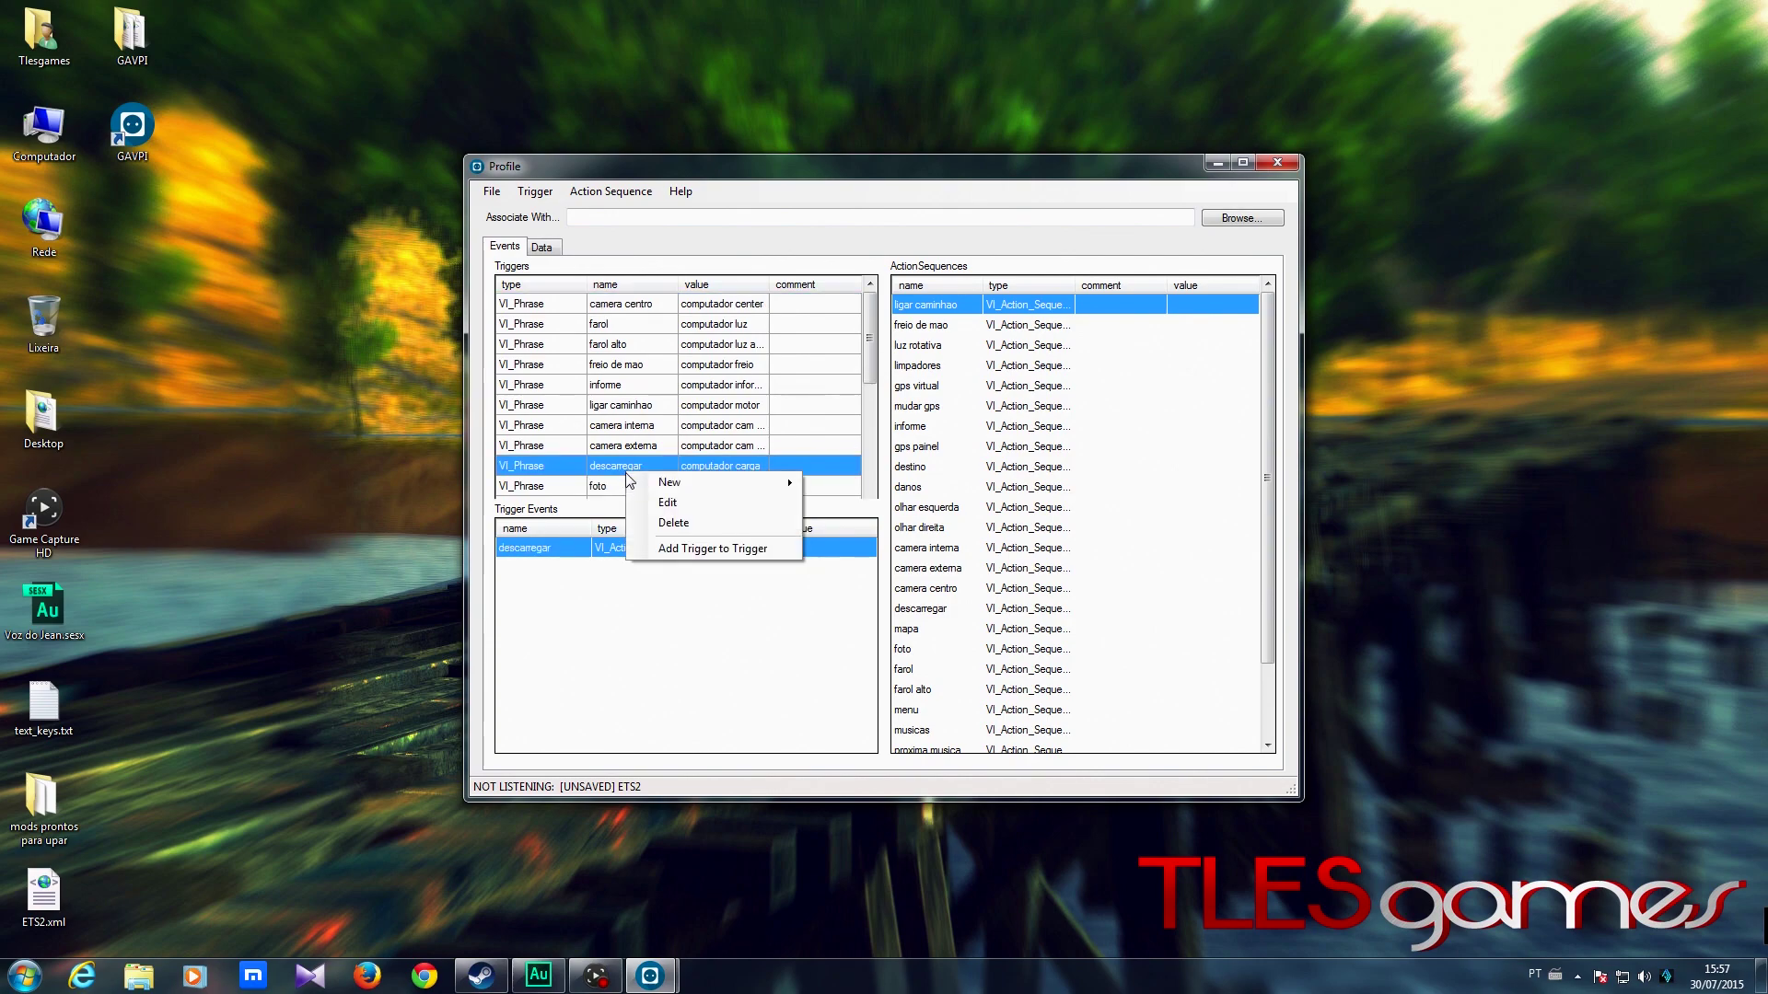
click(676, 524)
right_click(598, 446)
click(652, 496)
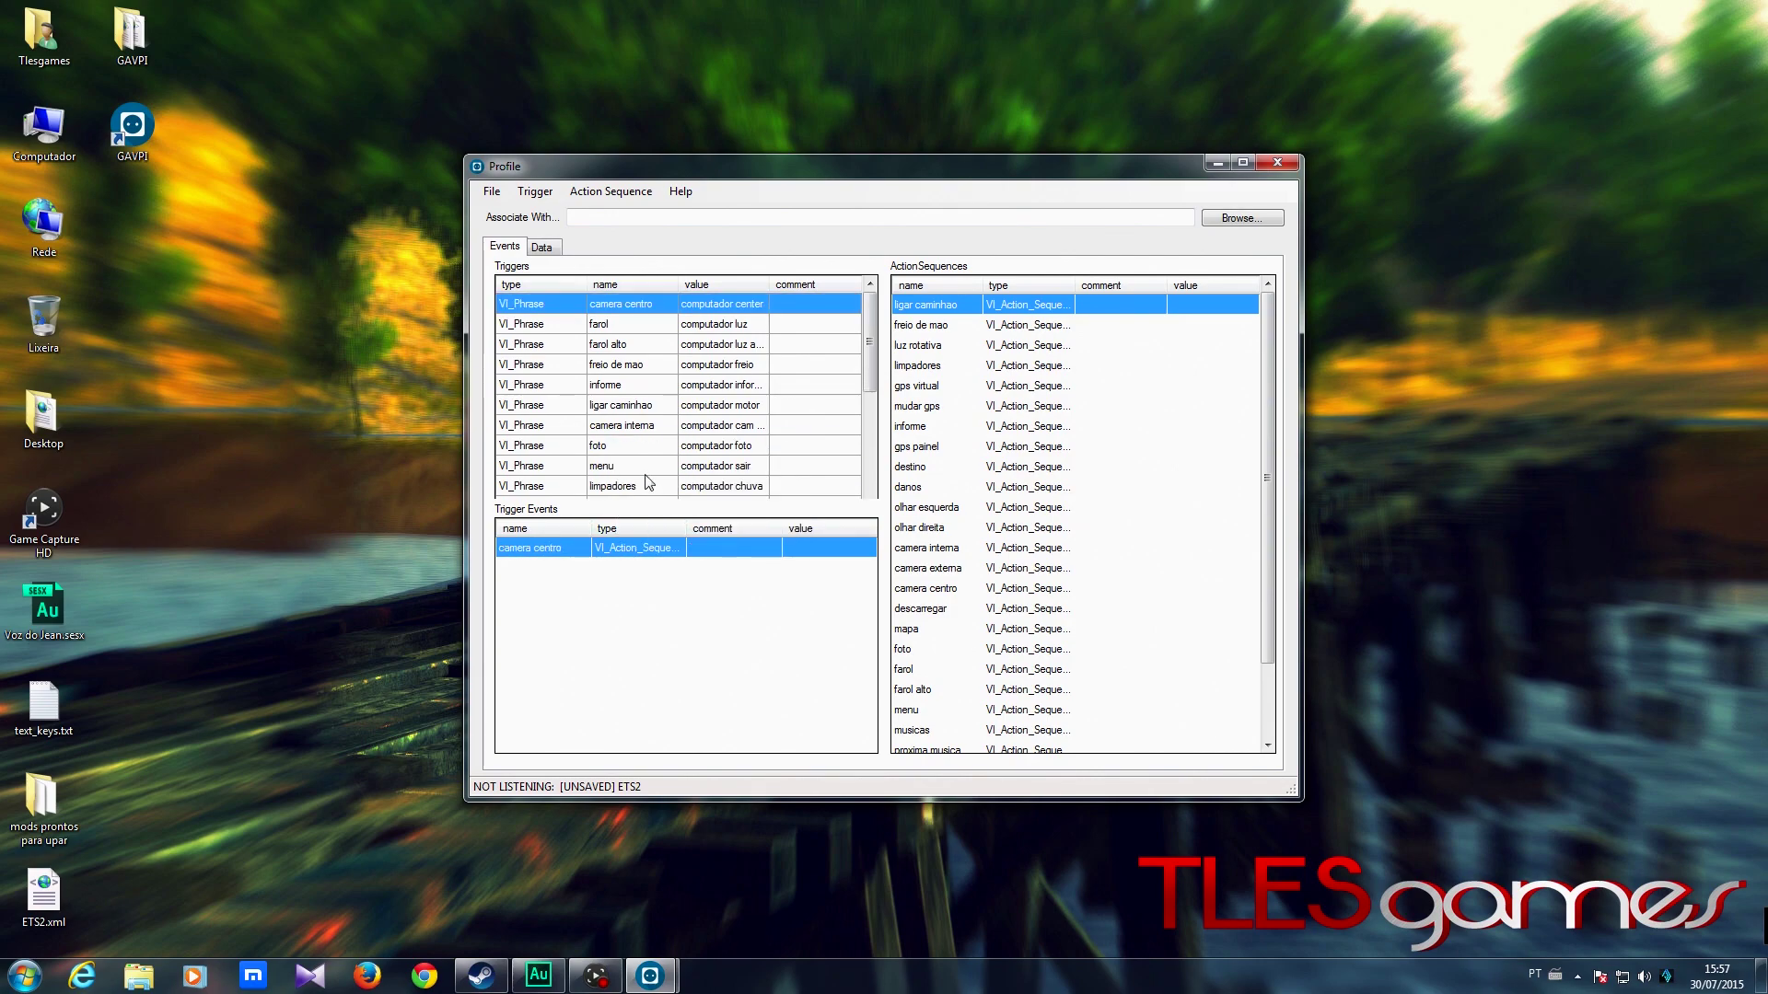
right_click(604, 429)
click(649, 480)
- Delete the foto, limpadores, menu, olhar esquerda, olhar direita and gps virtual triggers
right_click(596, 425)
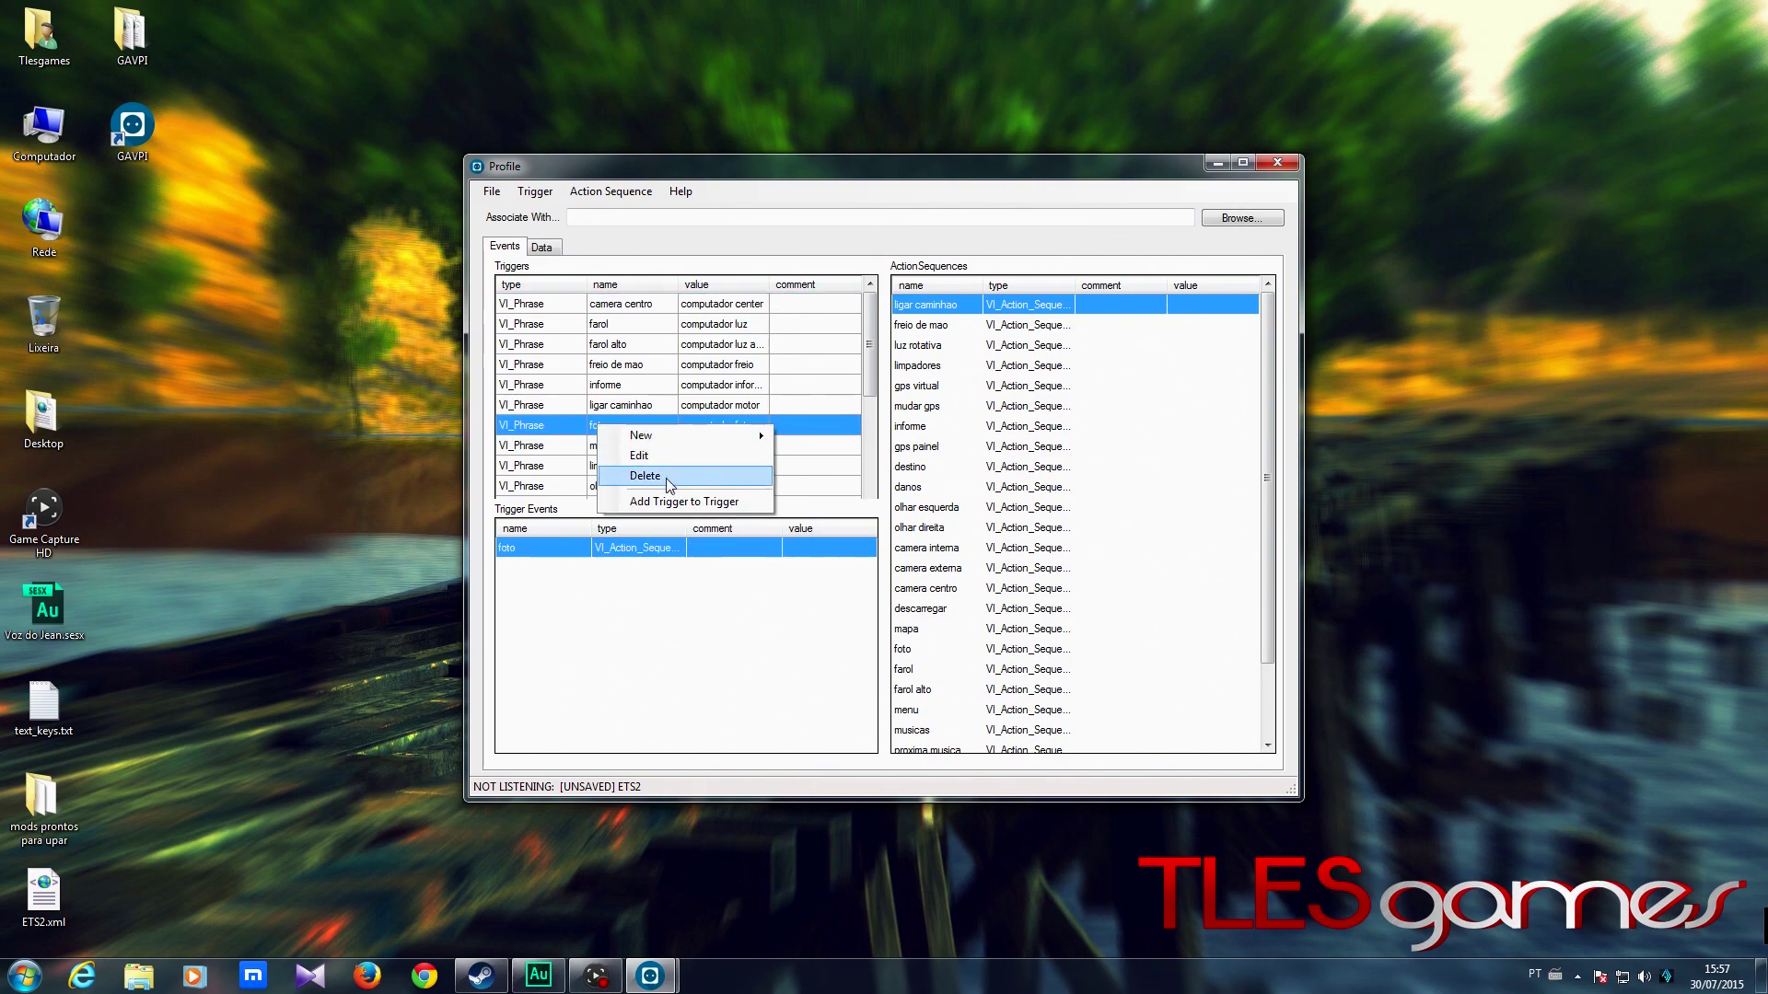
right_click(636, 442)
click(686, 488)
right_click(635, 426)
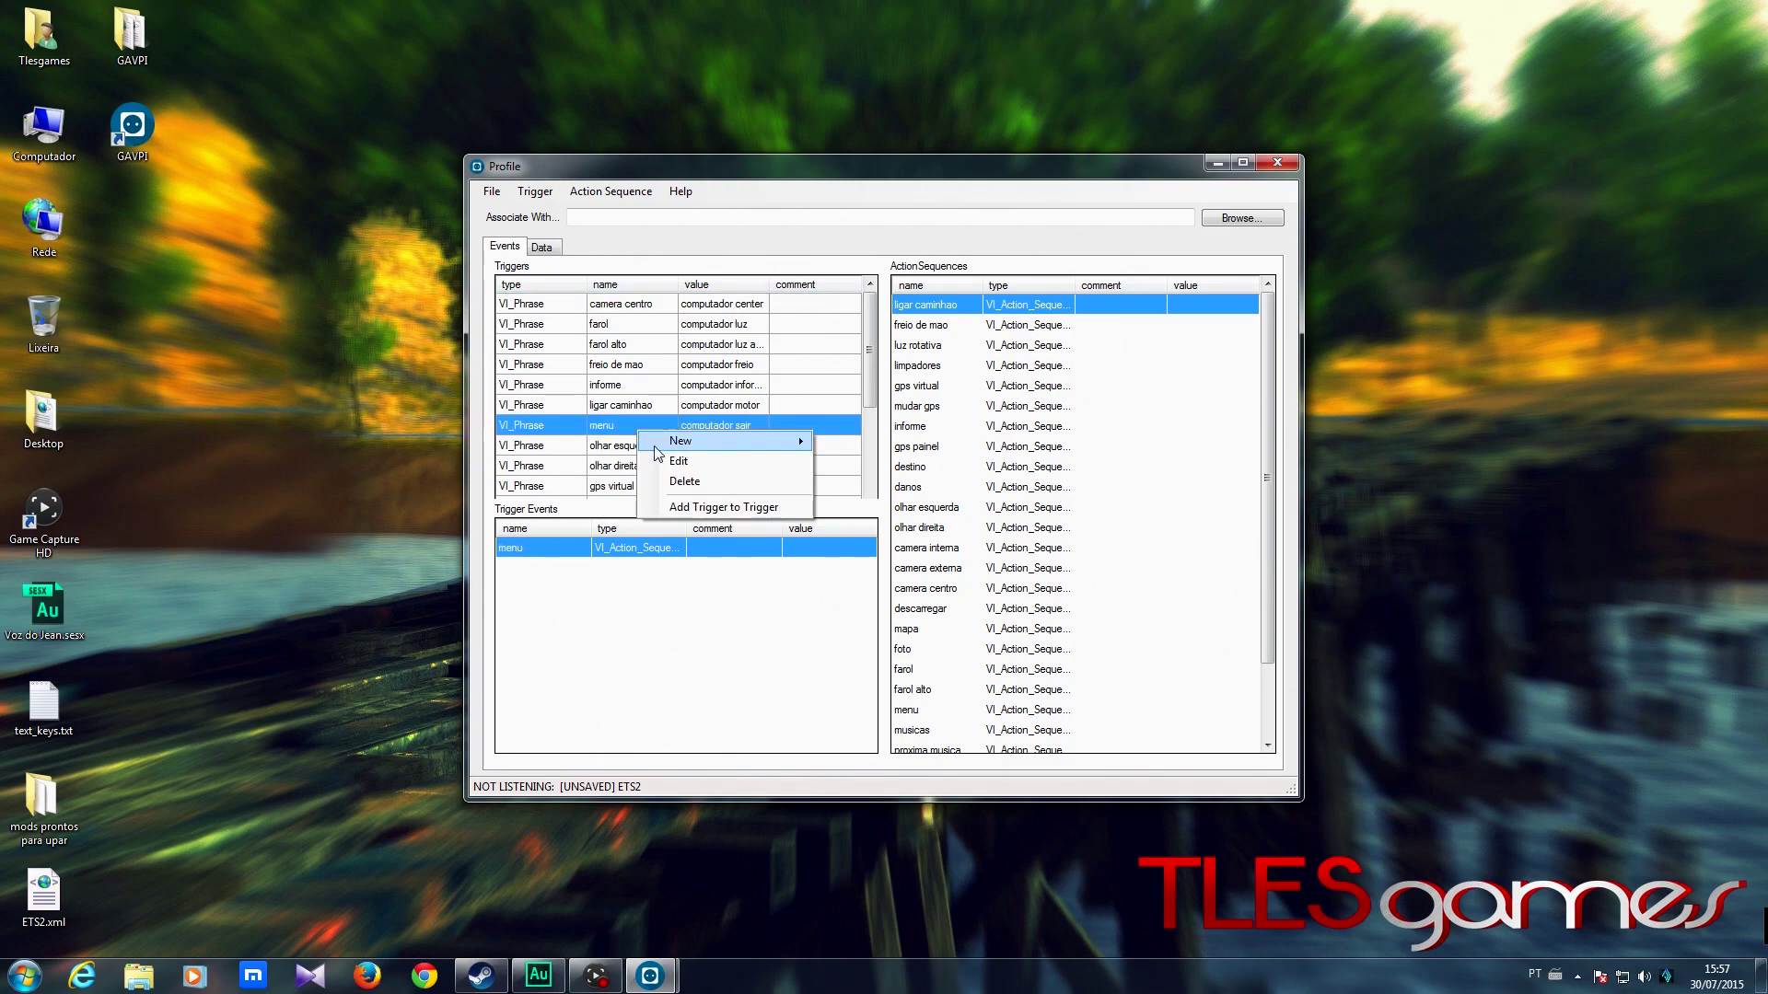
click(690, 481)
right_click(625, 427)
click(680, 479)
right_click(625, 427)
click(683, 482)
right_click(625, 426)
click(677, 479)
- Delete the ligar caminhao, gps painel, destino, dados do caminhao, musicas, proxima musica and voltar musica triggers
right_click(614, 410)
click(669, 468)
right_click(629, 426)
click(672, 469)
right_click(625, 426)
click(670, 472)
right_click(622, 424)
click(667, 472)
right_click(617, 424)
click(659, 468)
right_click(622, 424)
click(688, 491)
right_click(610, 430)
click(679, 480)
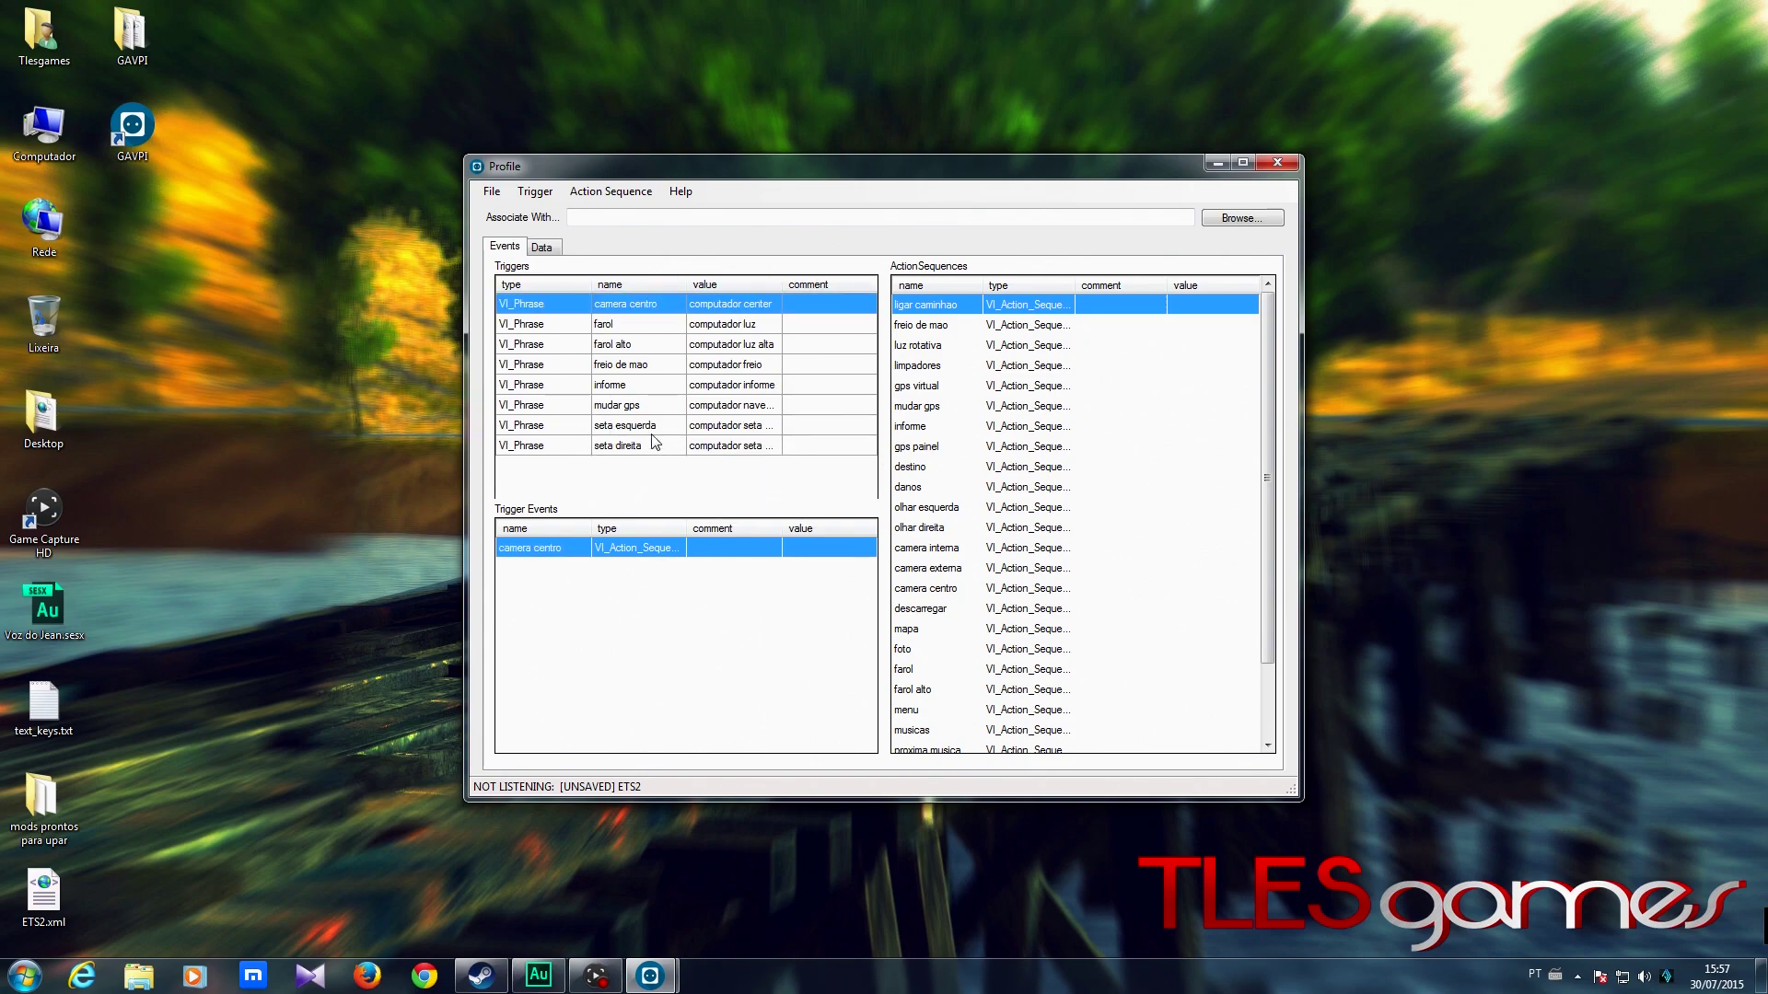
- Delete the mudar gps, informe, seta esquerda, seta direita and freio de mao triggers, keeping farol alto
right_click(633, 414)
click(681, 466)
right_click(618, 385)
click(667, 436)
right_click(619, 384)
click(667, 434)
right_click(623, 380)
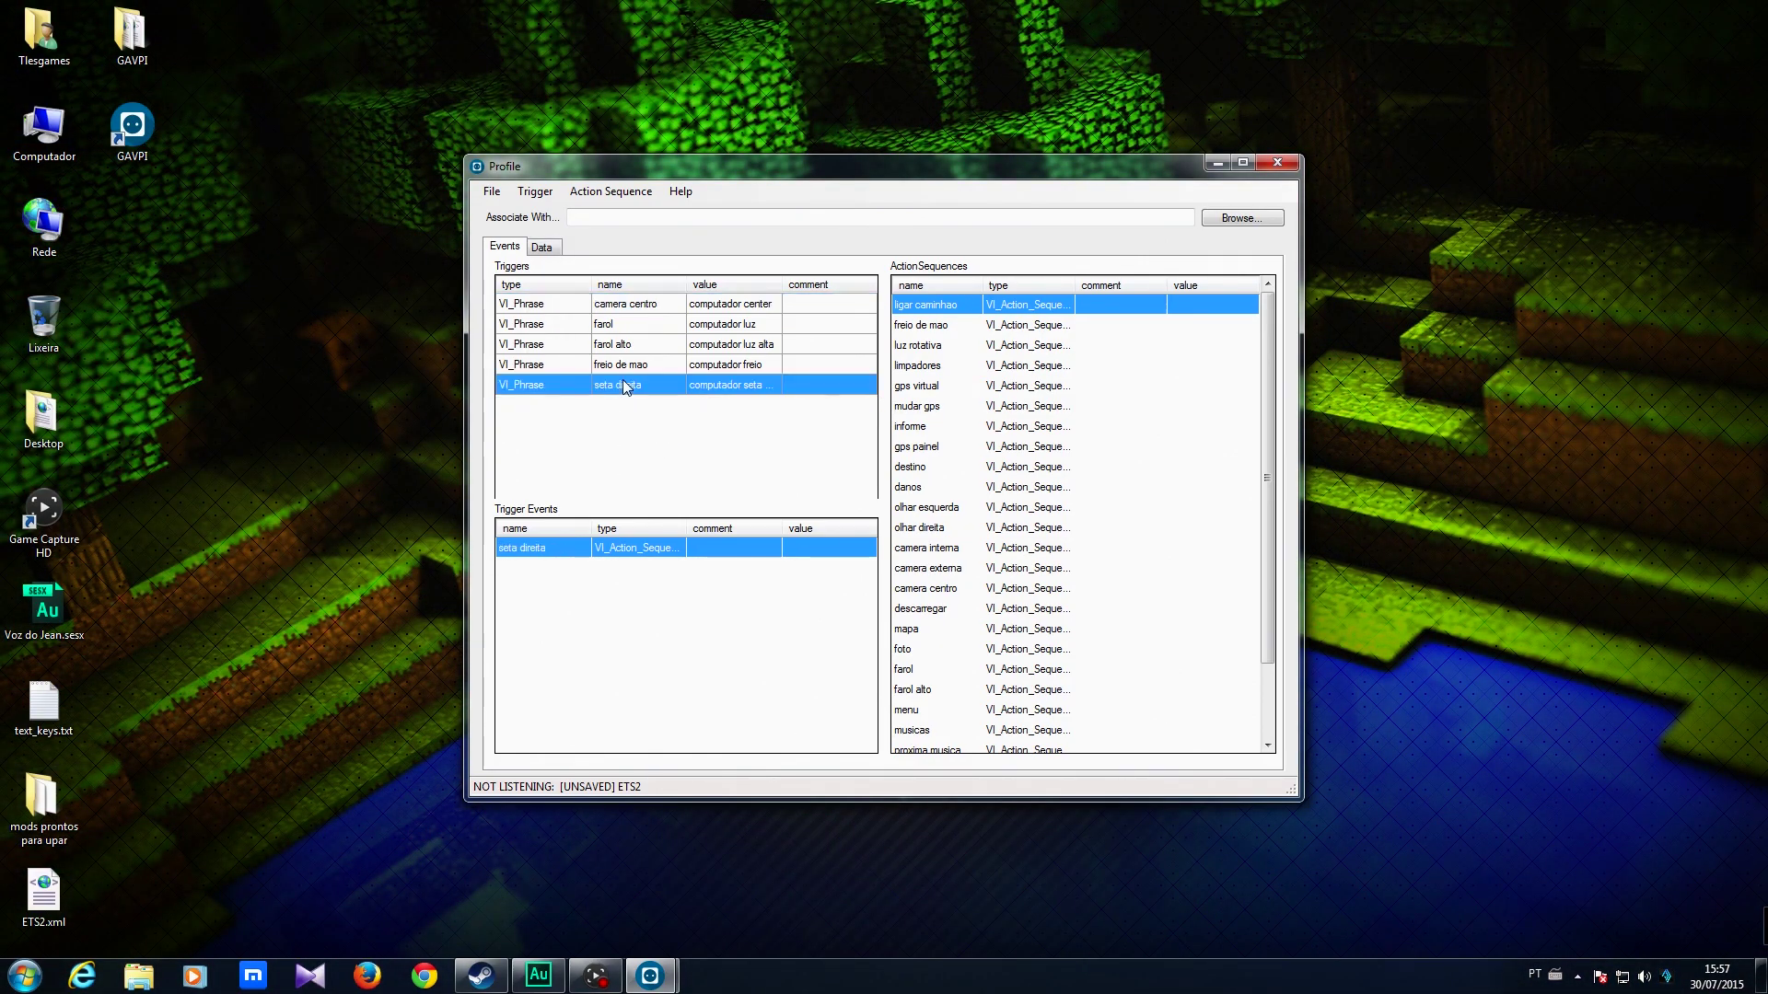
click(686, 432)
right_click(628, 362)
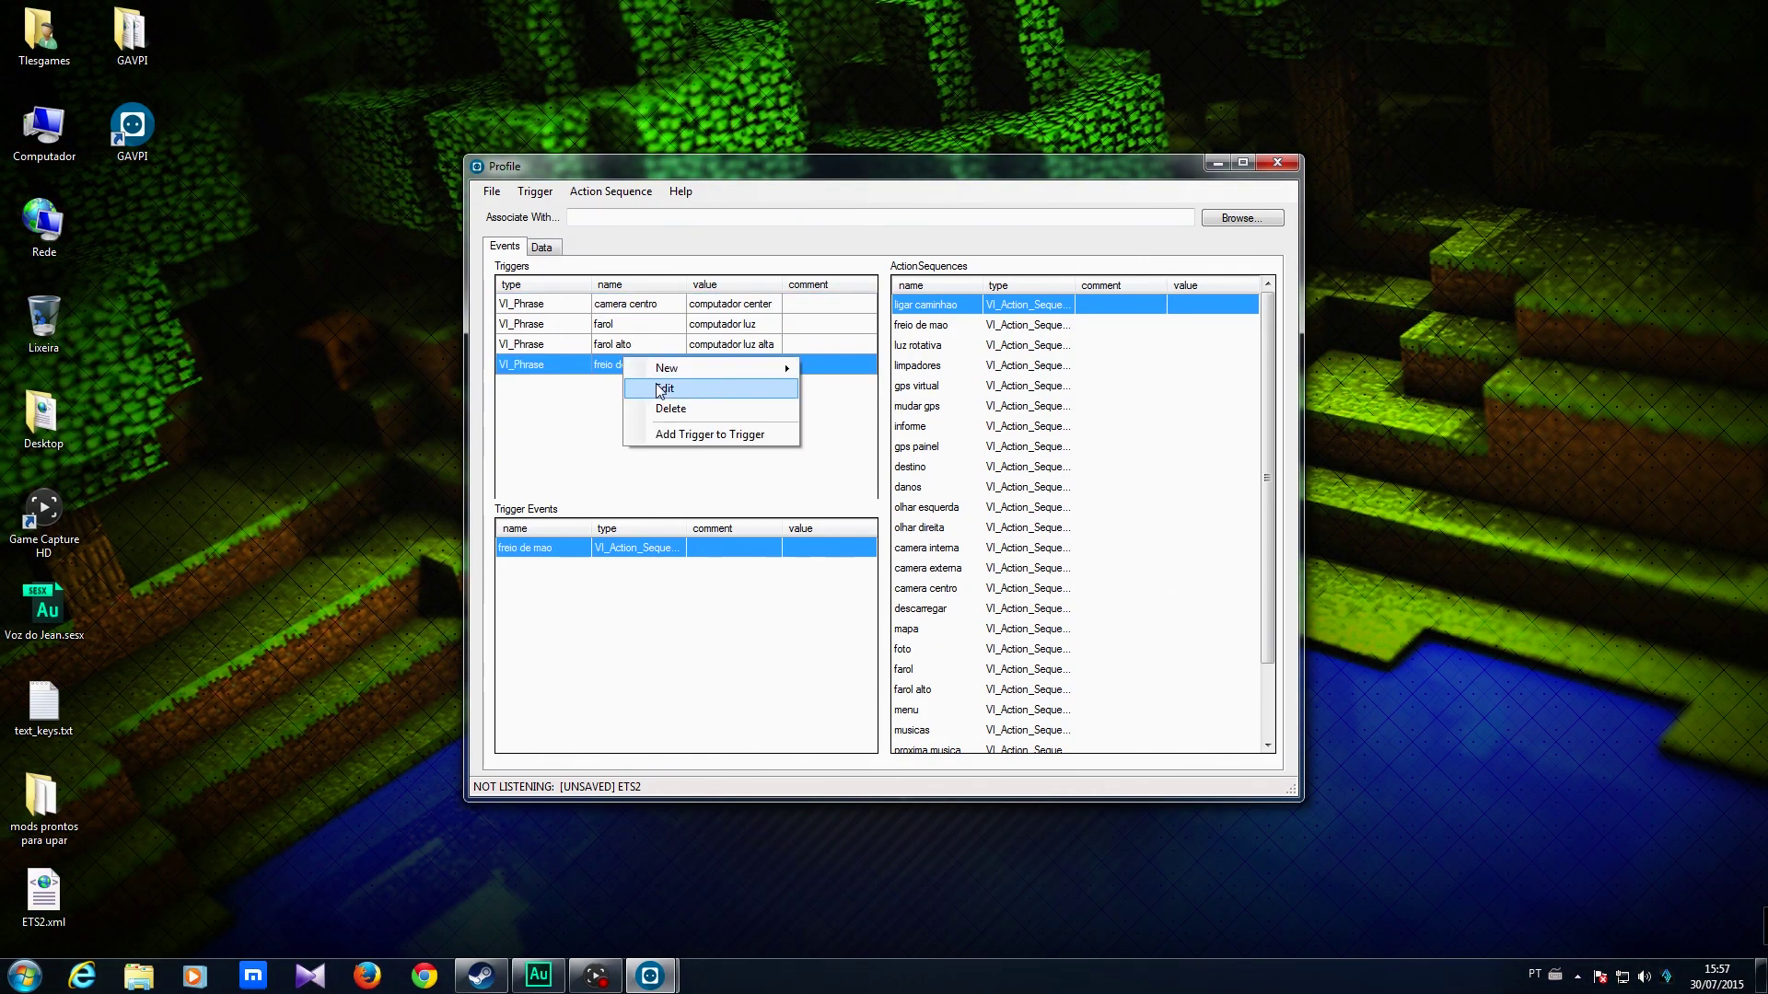
click(678, 417)
right_click(618, 345)
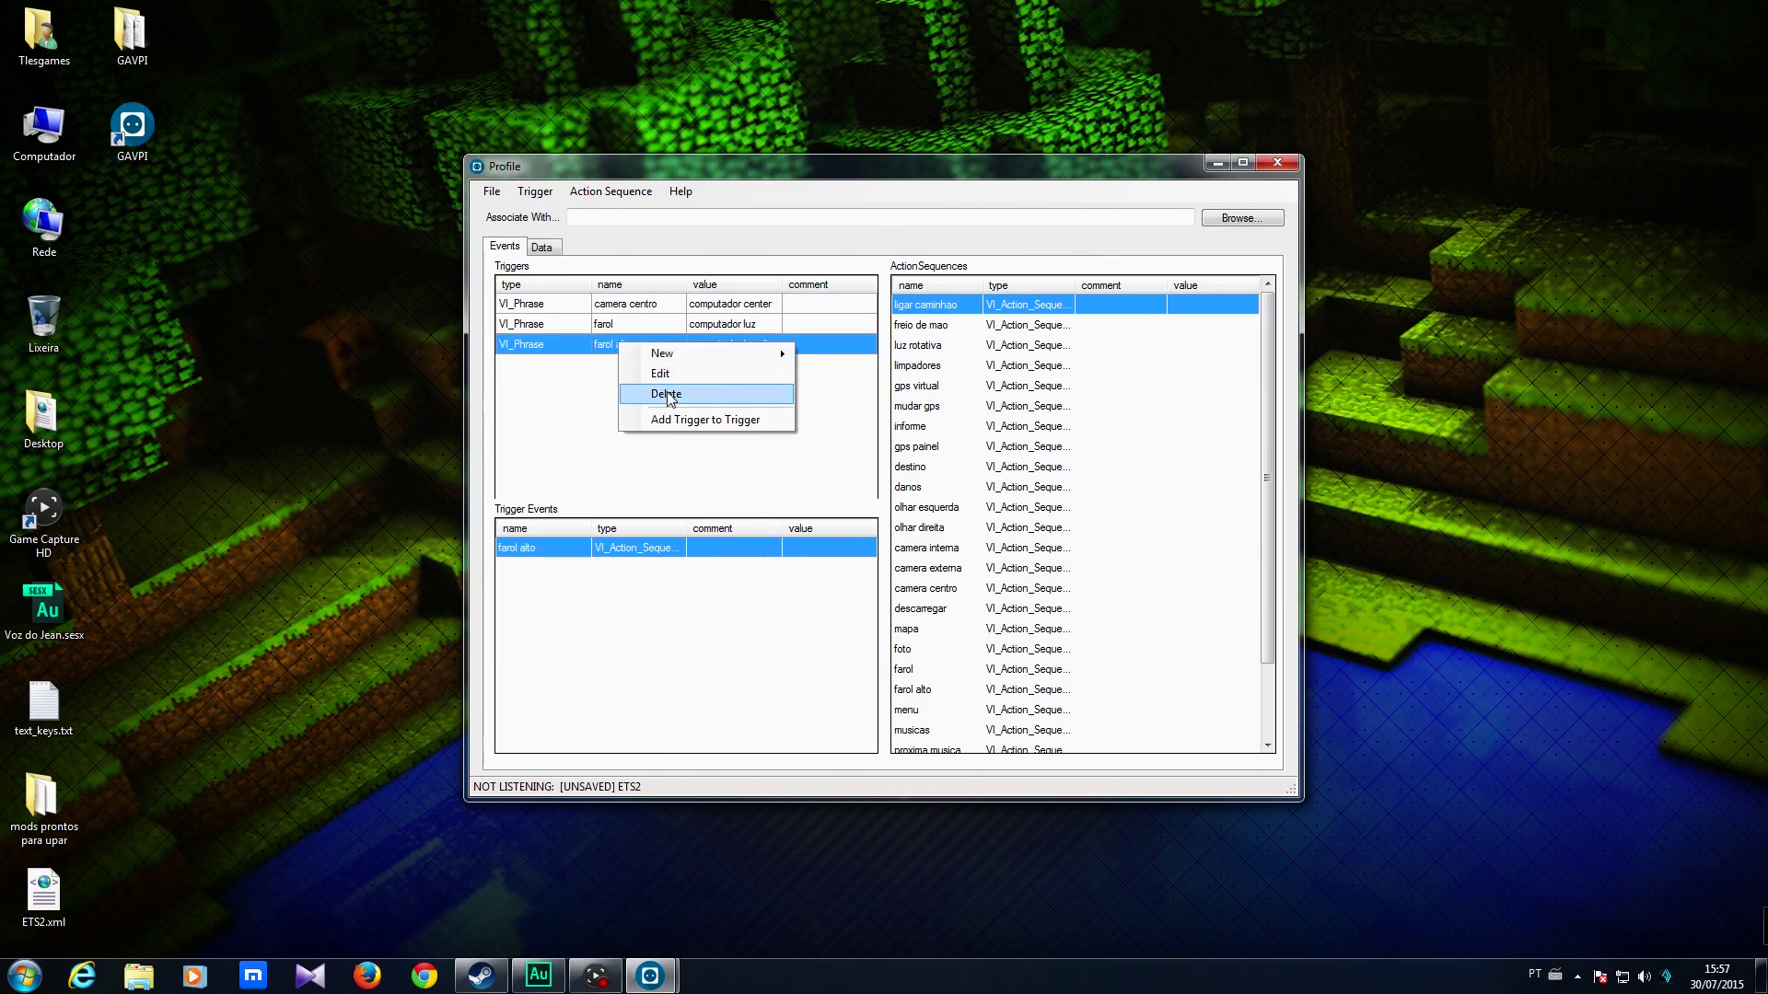
click(576, 412)
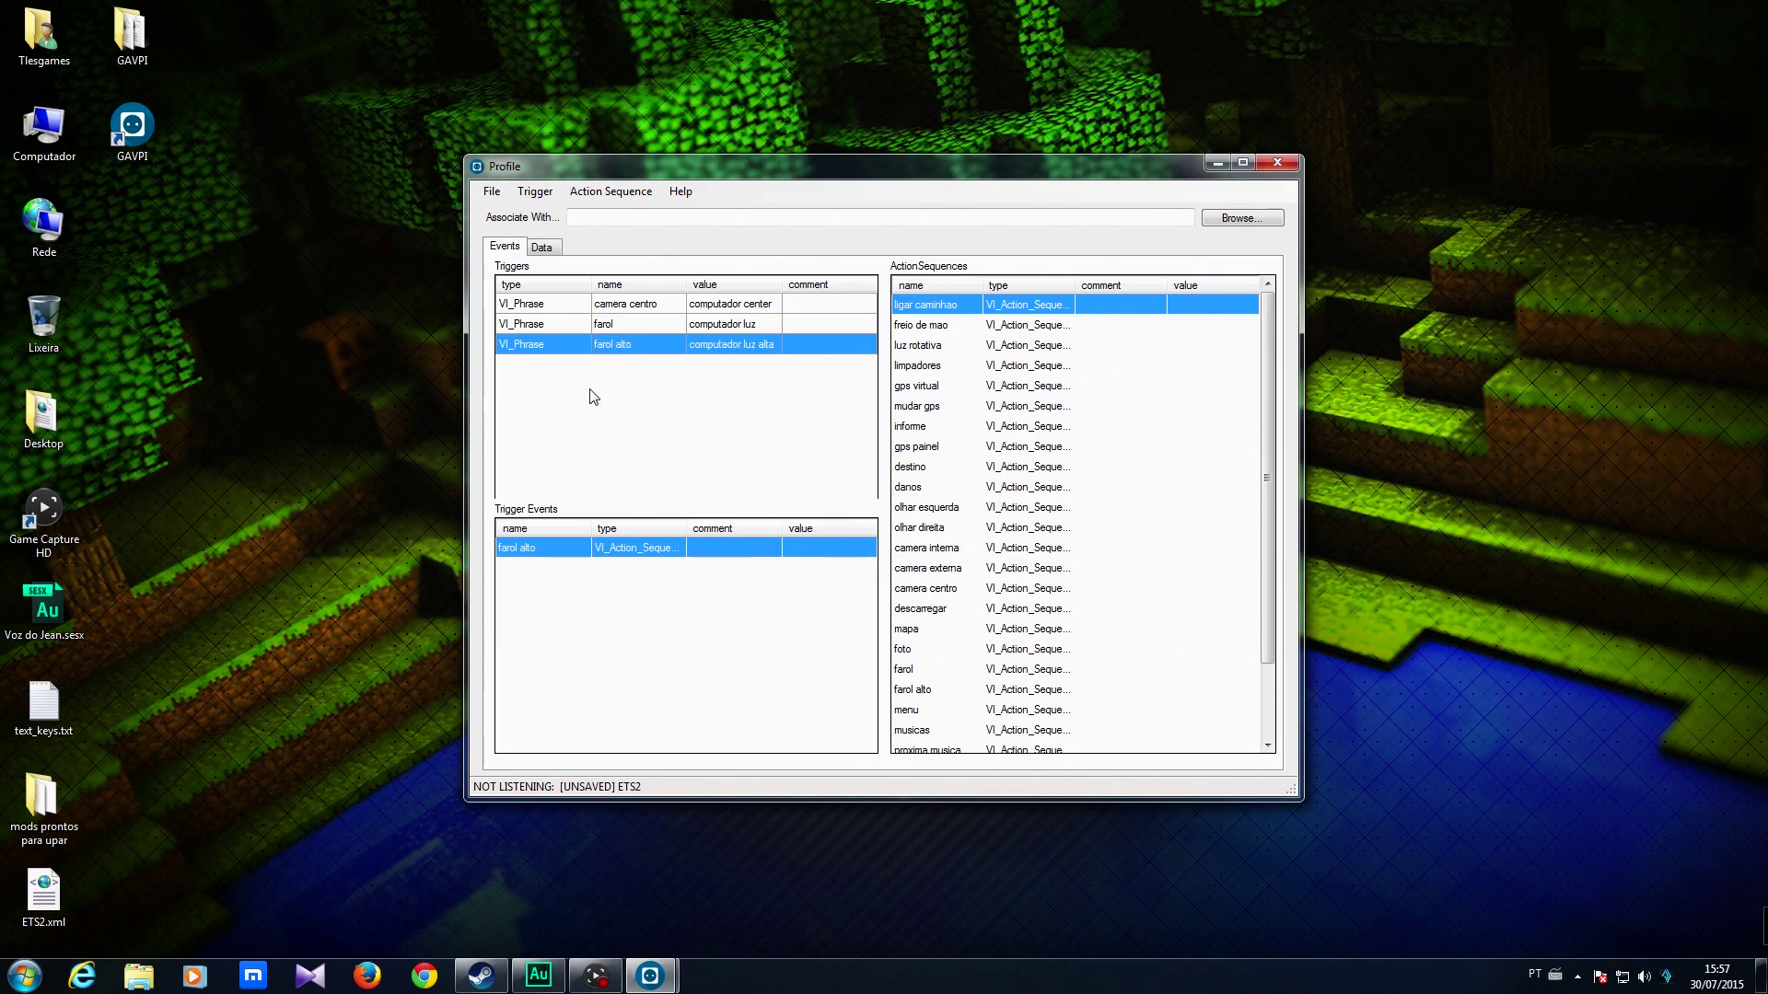
- Check the trigger events linked to the camera centro, farol and farol alto triggers
click(620, 307)
click(625, 325)
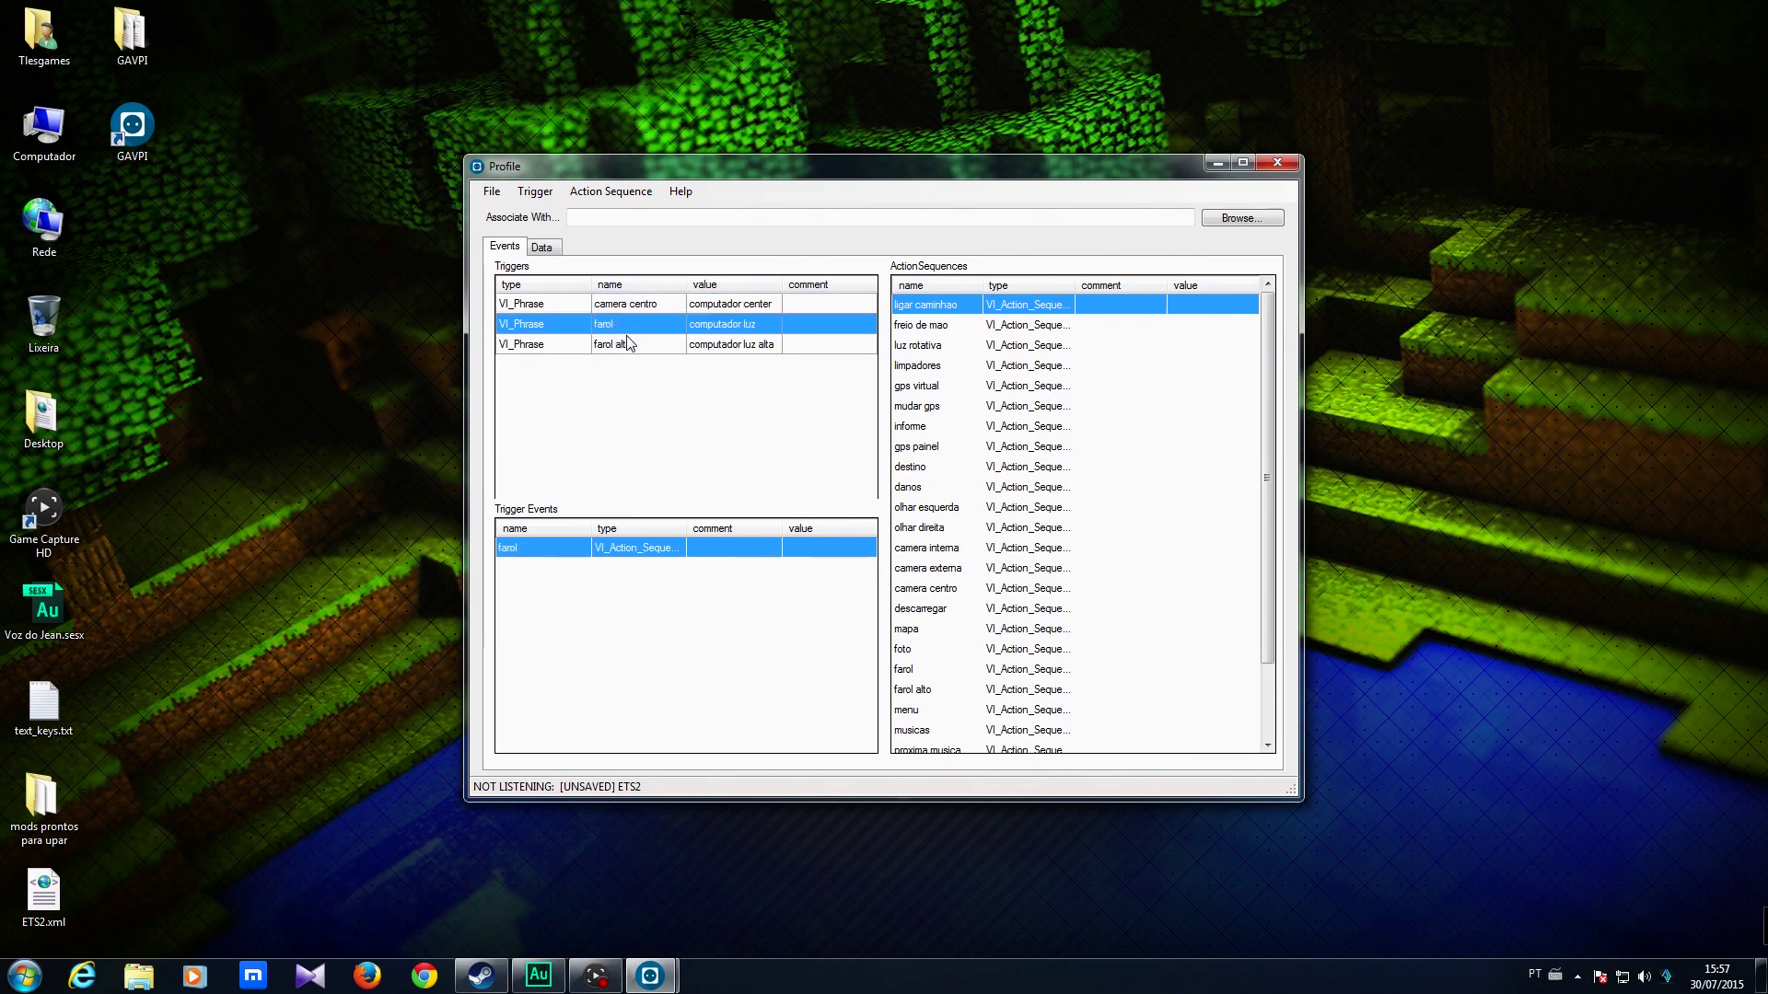
click(624, 344)
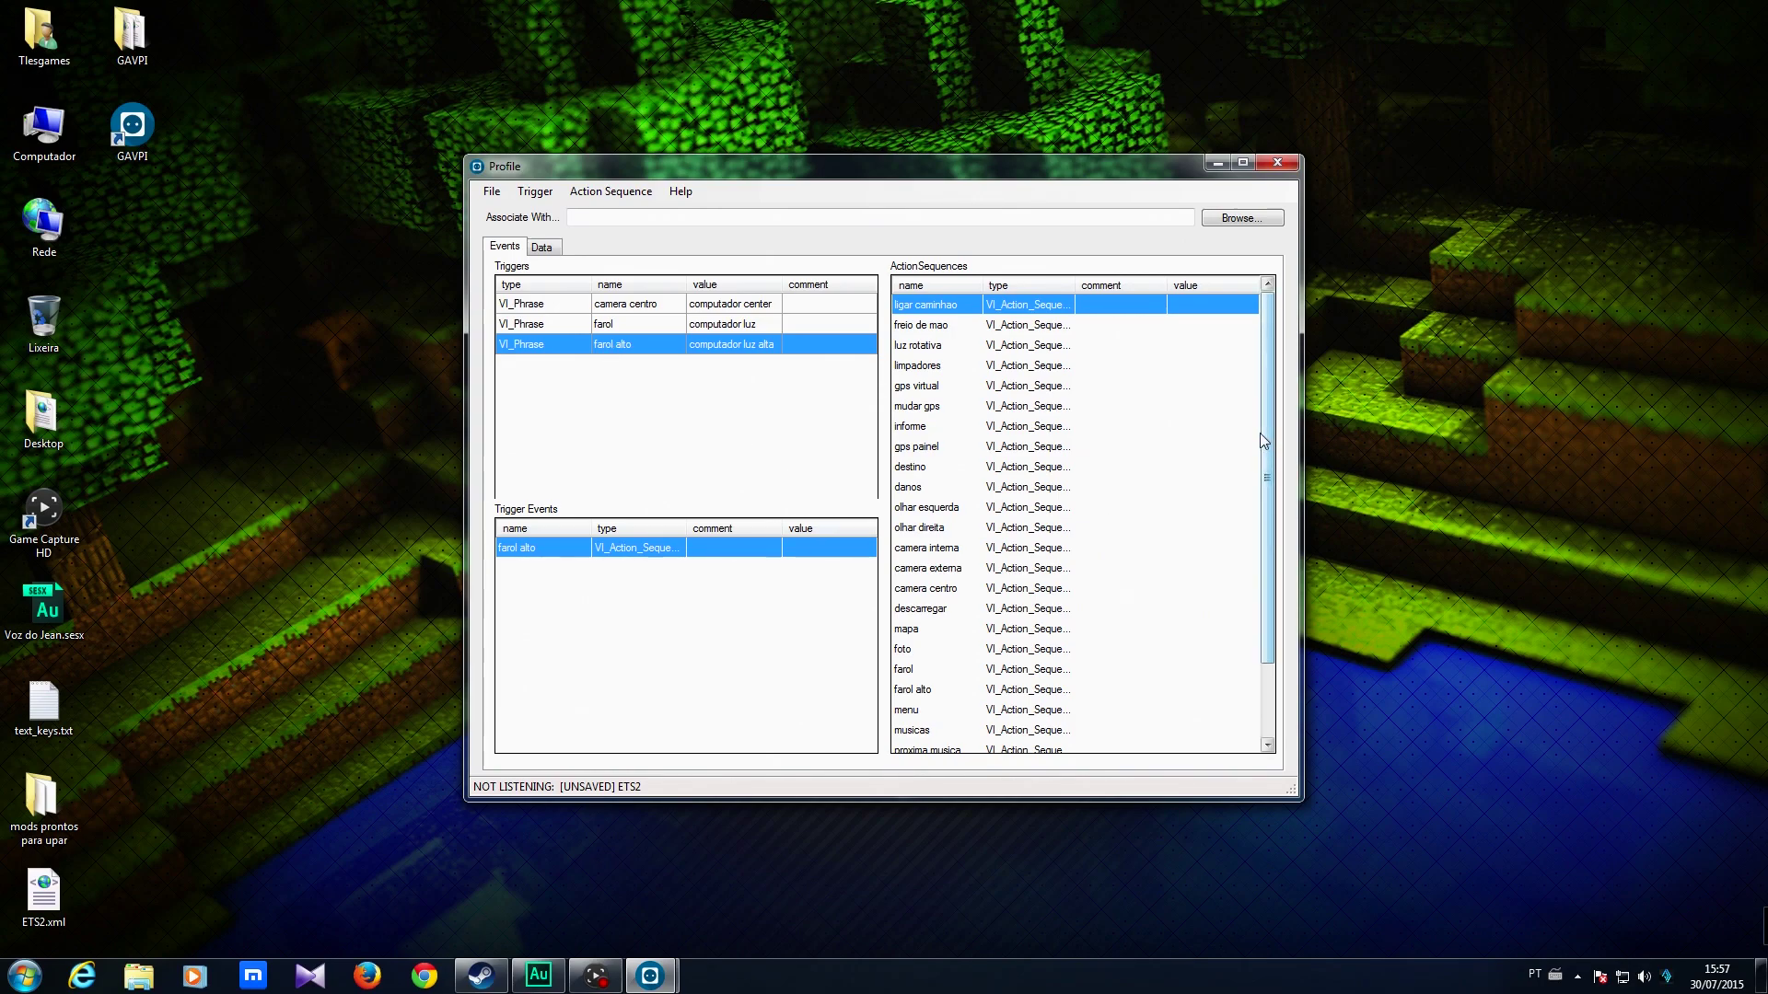
- Delete the voltar musica, ligar caminhao, freio de mao, luz rotativa and limpadores action sequences
drag(1269, 442, 1269, 516)
click(949, 671)
right_click(949, 670)
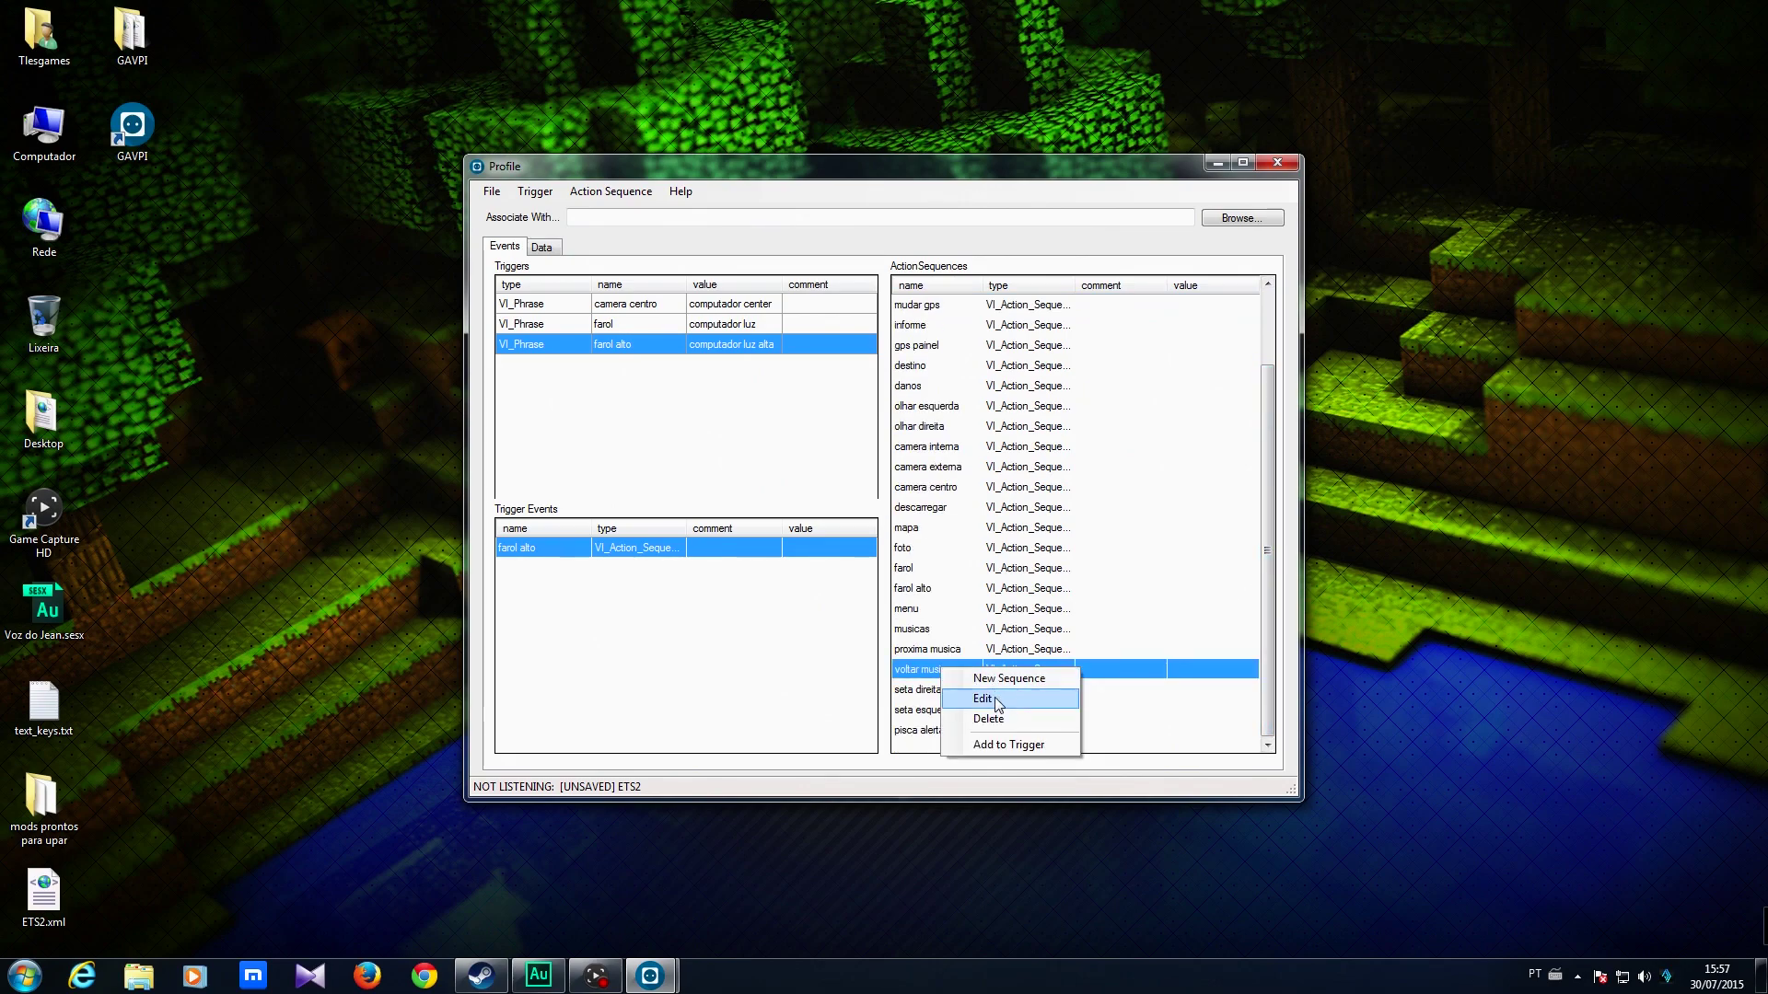
click(961, 703)
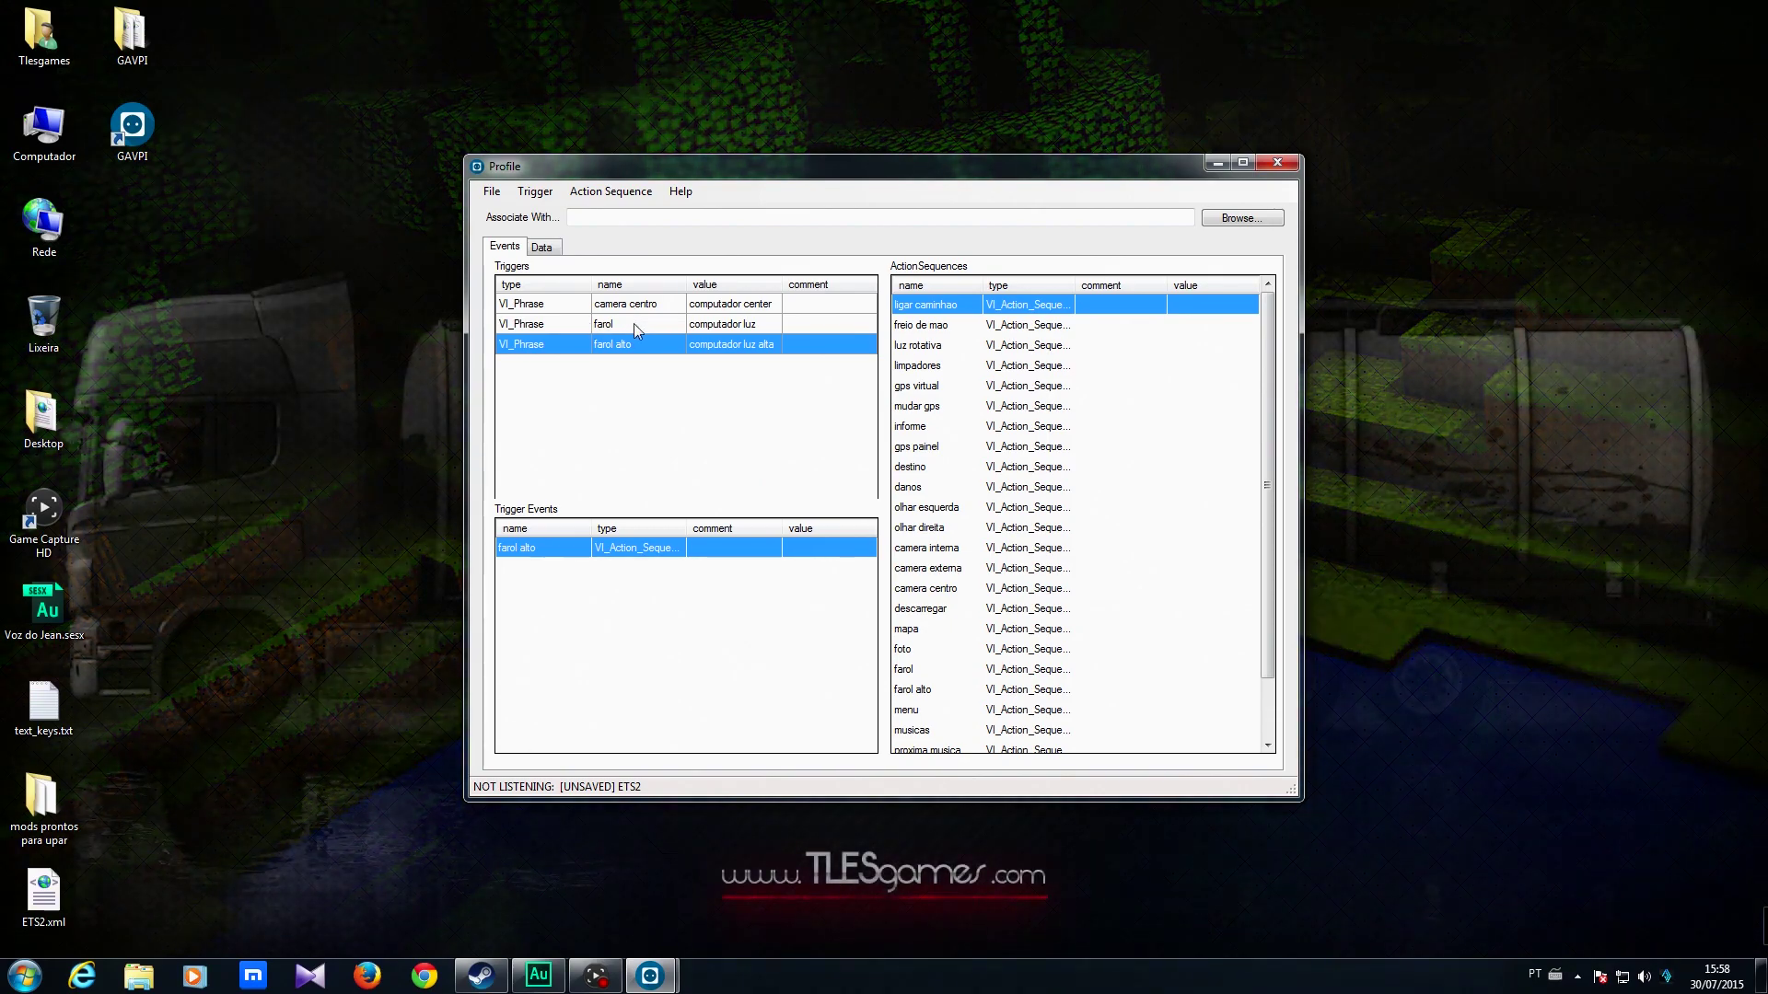
right_click(925, 307)
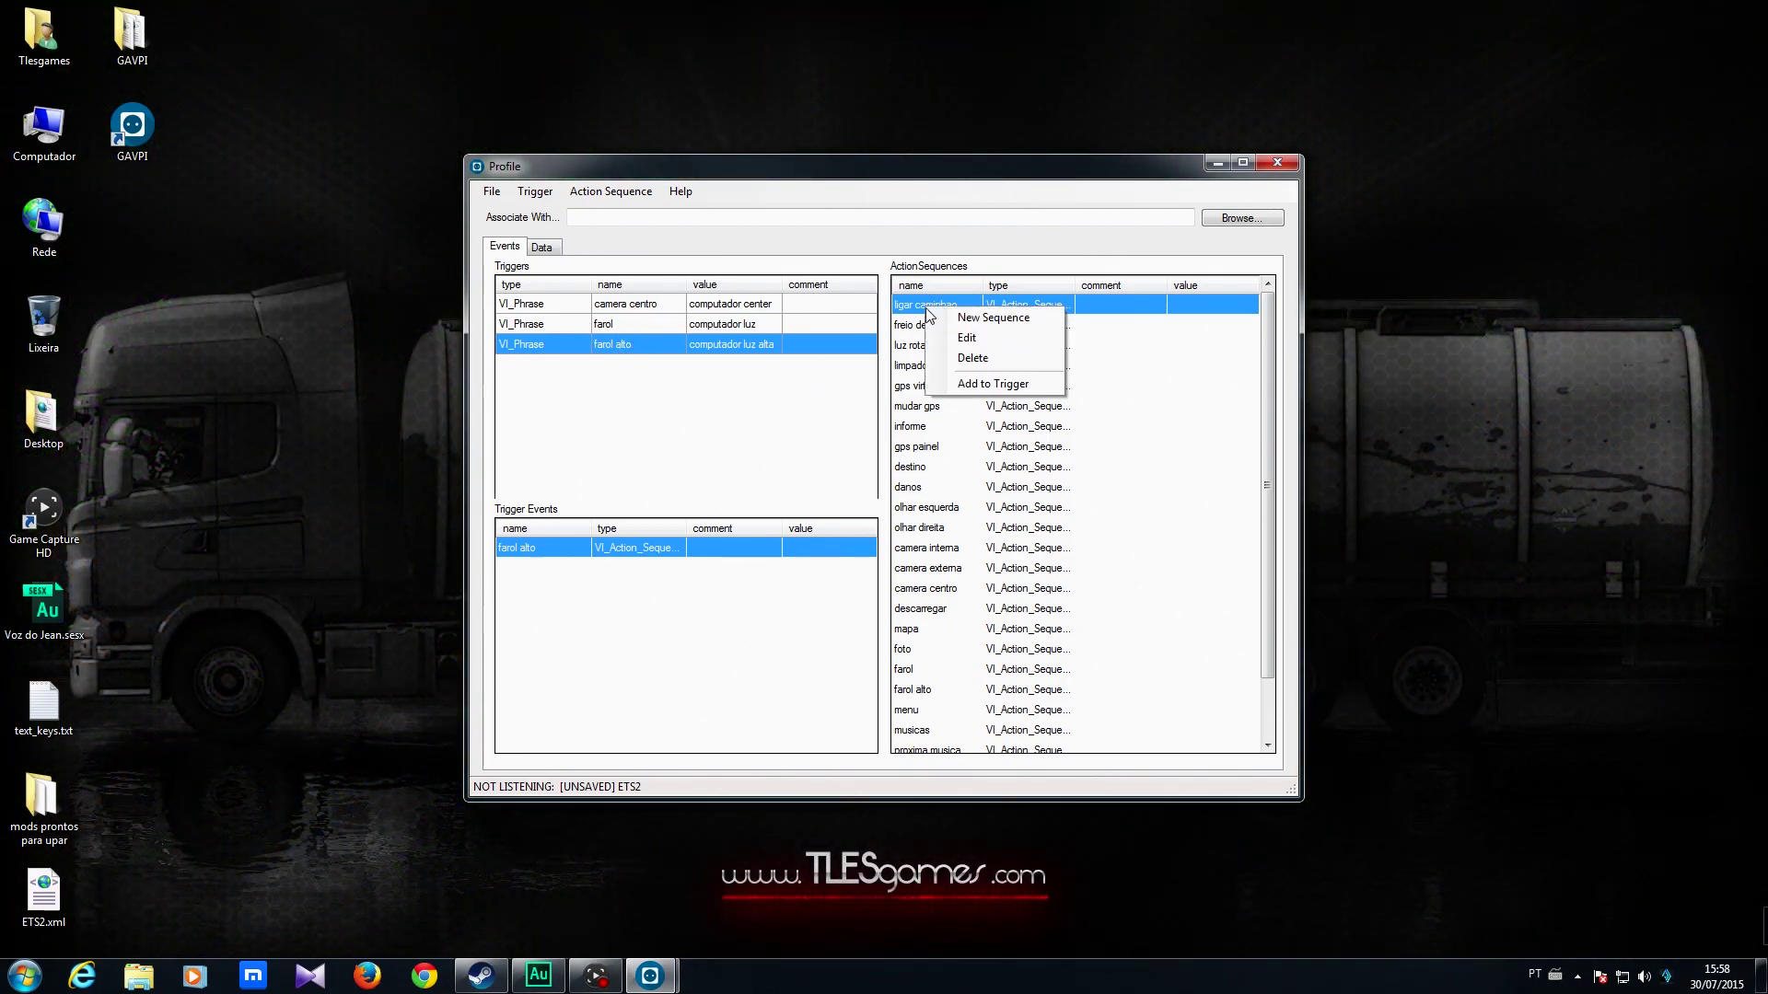
click(949, 364)
right_click(928, 313)
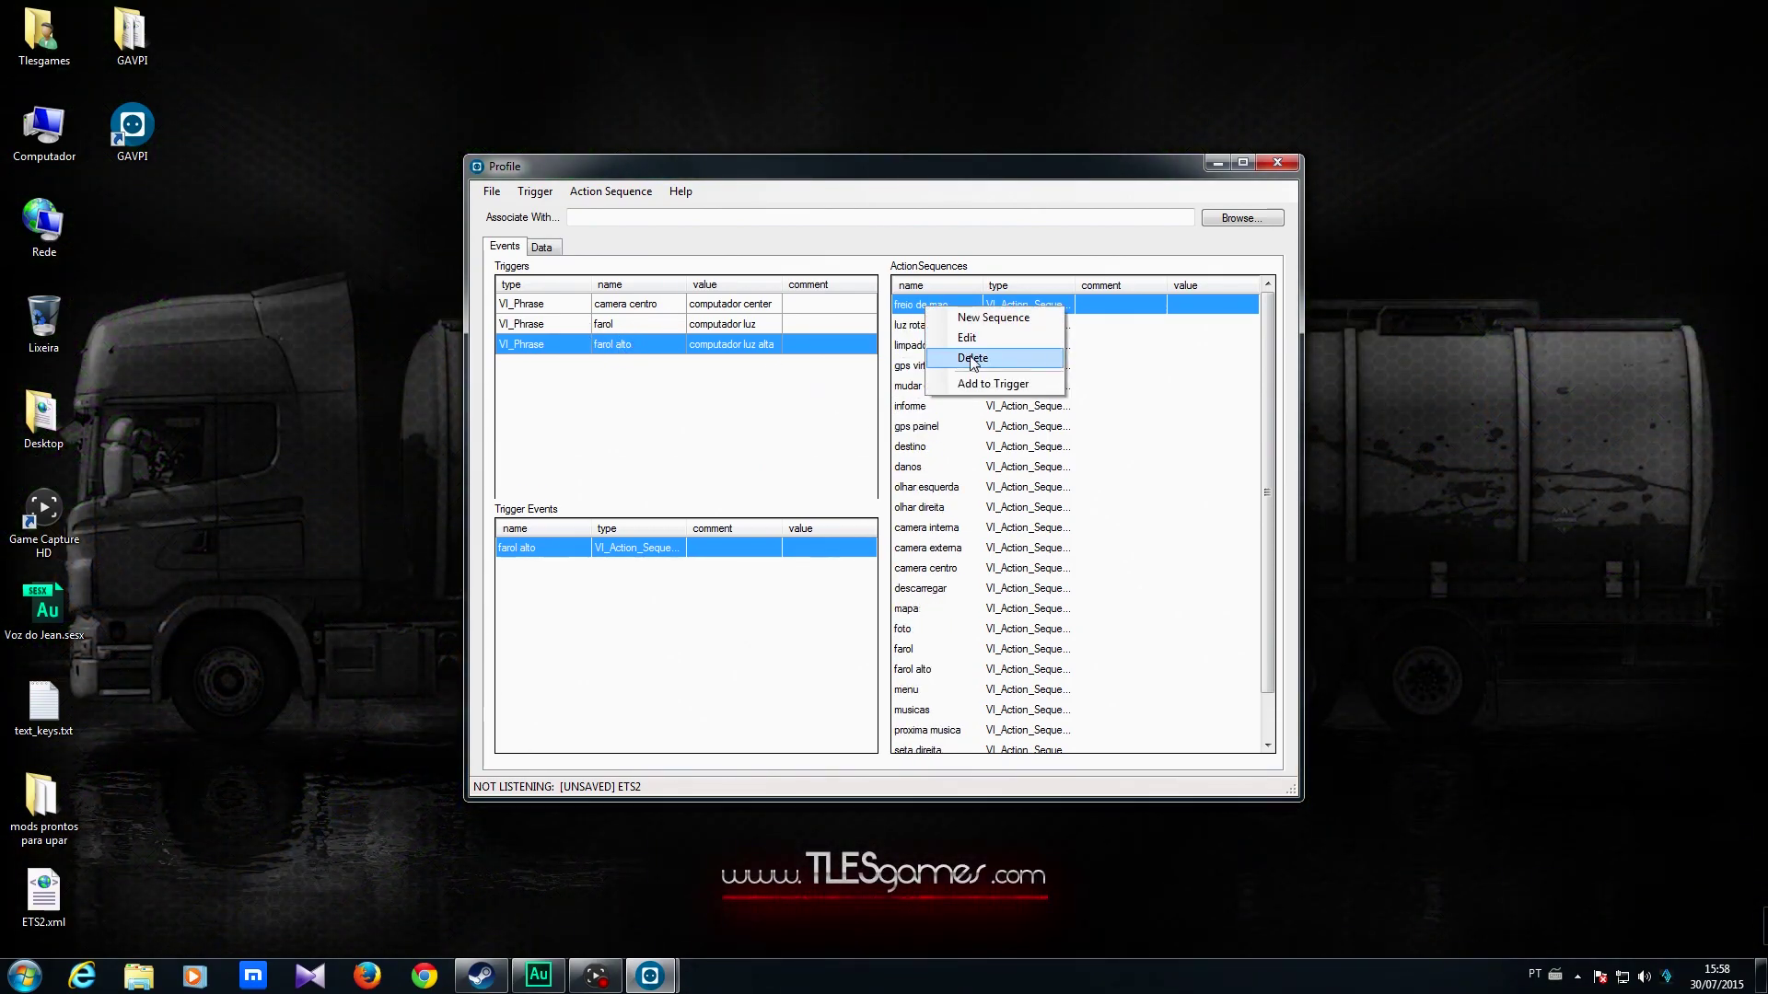
click(948, 360)
right_click(921, 311)
click(948, 359)
right_click(933, 316)
click(958, 358)
- Delete the gps virtual, mudar gps, informe, gps painel, destino, danos and olhar esquerda action sequences
right_click(929, 313)
click(963, 359)
right_click(925, 314)
click(958, 359)
right_click(919, 312)
click(954, 359)
right_click(921, 313)
click(953, 358)
right_click(911, 312)
click(954, 358)
right_click(921, 313)
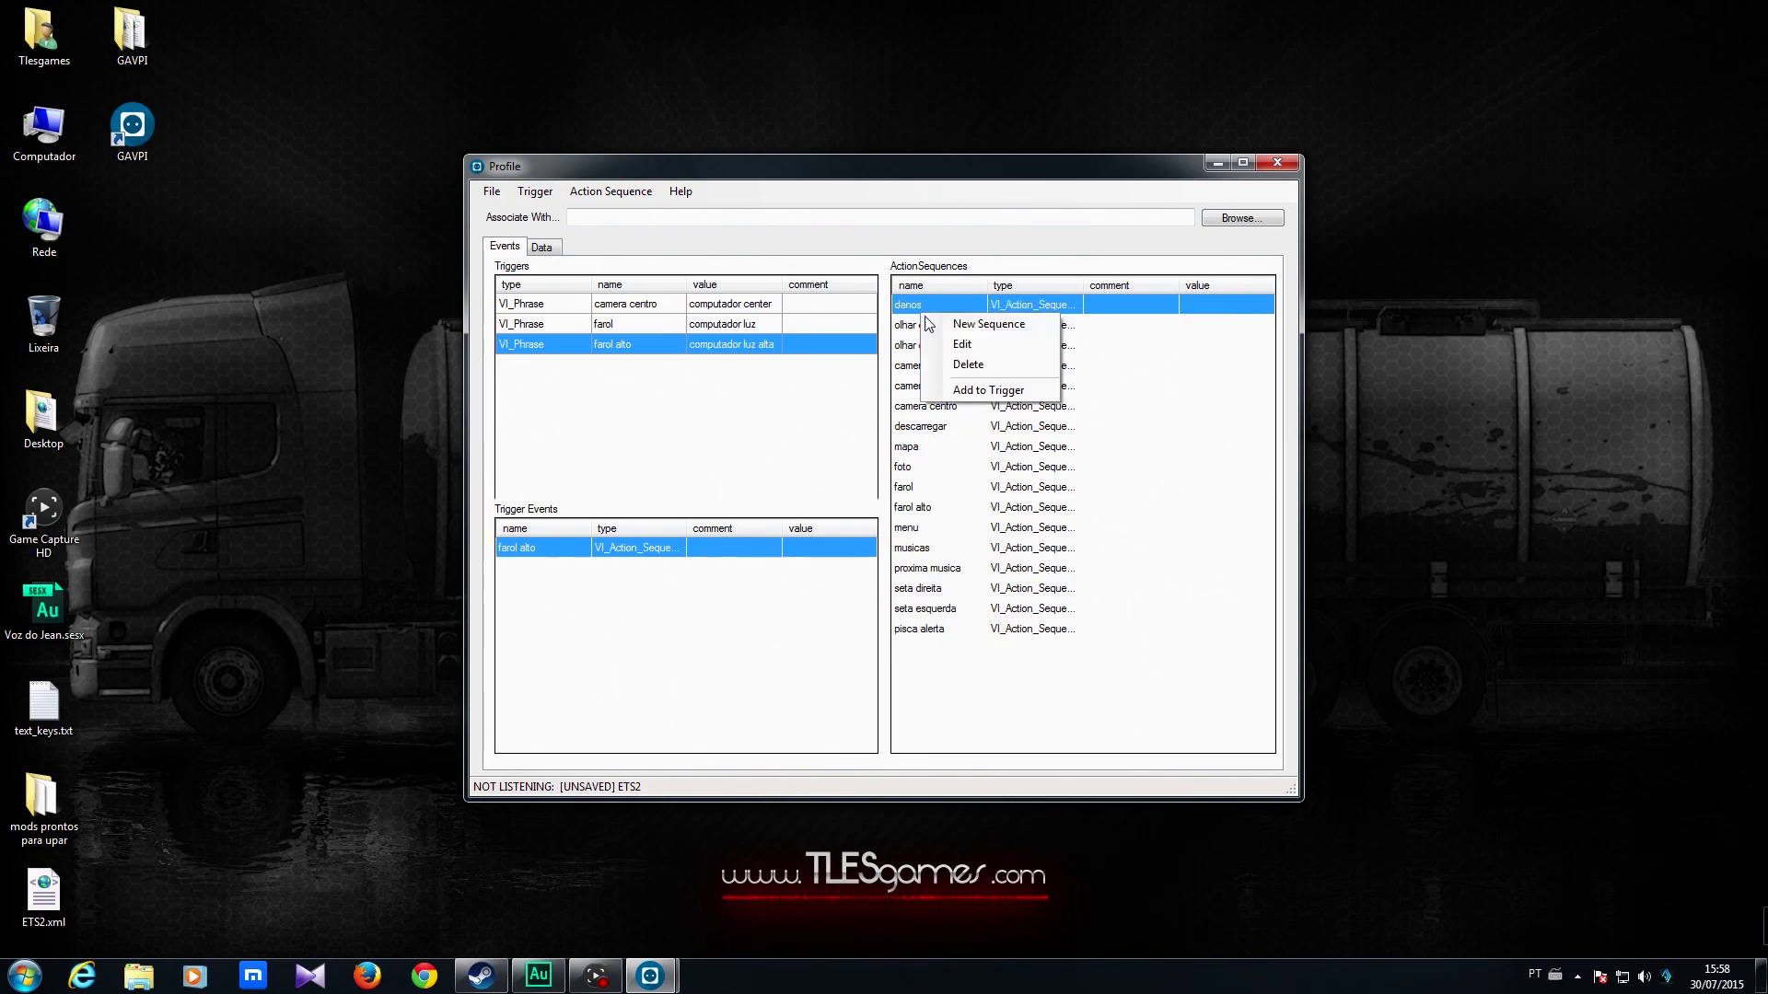
click(958, 359)
right_click(923, 313)
click(958, 360)
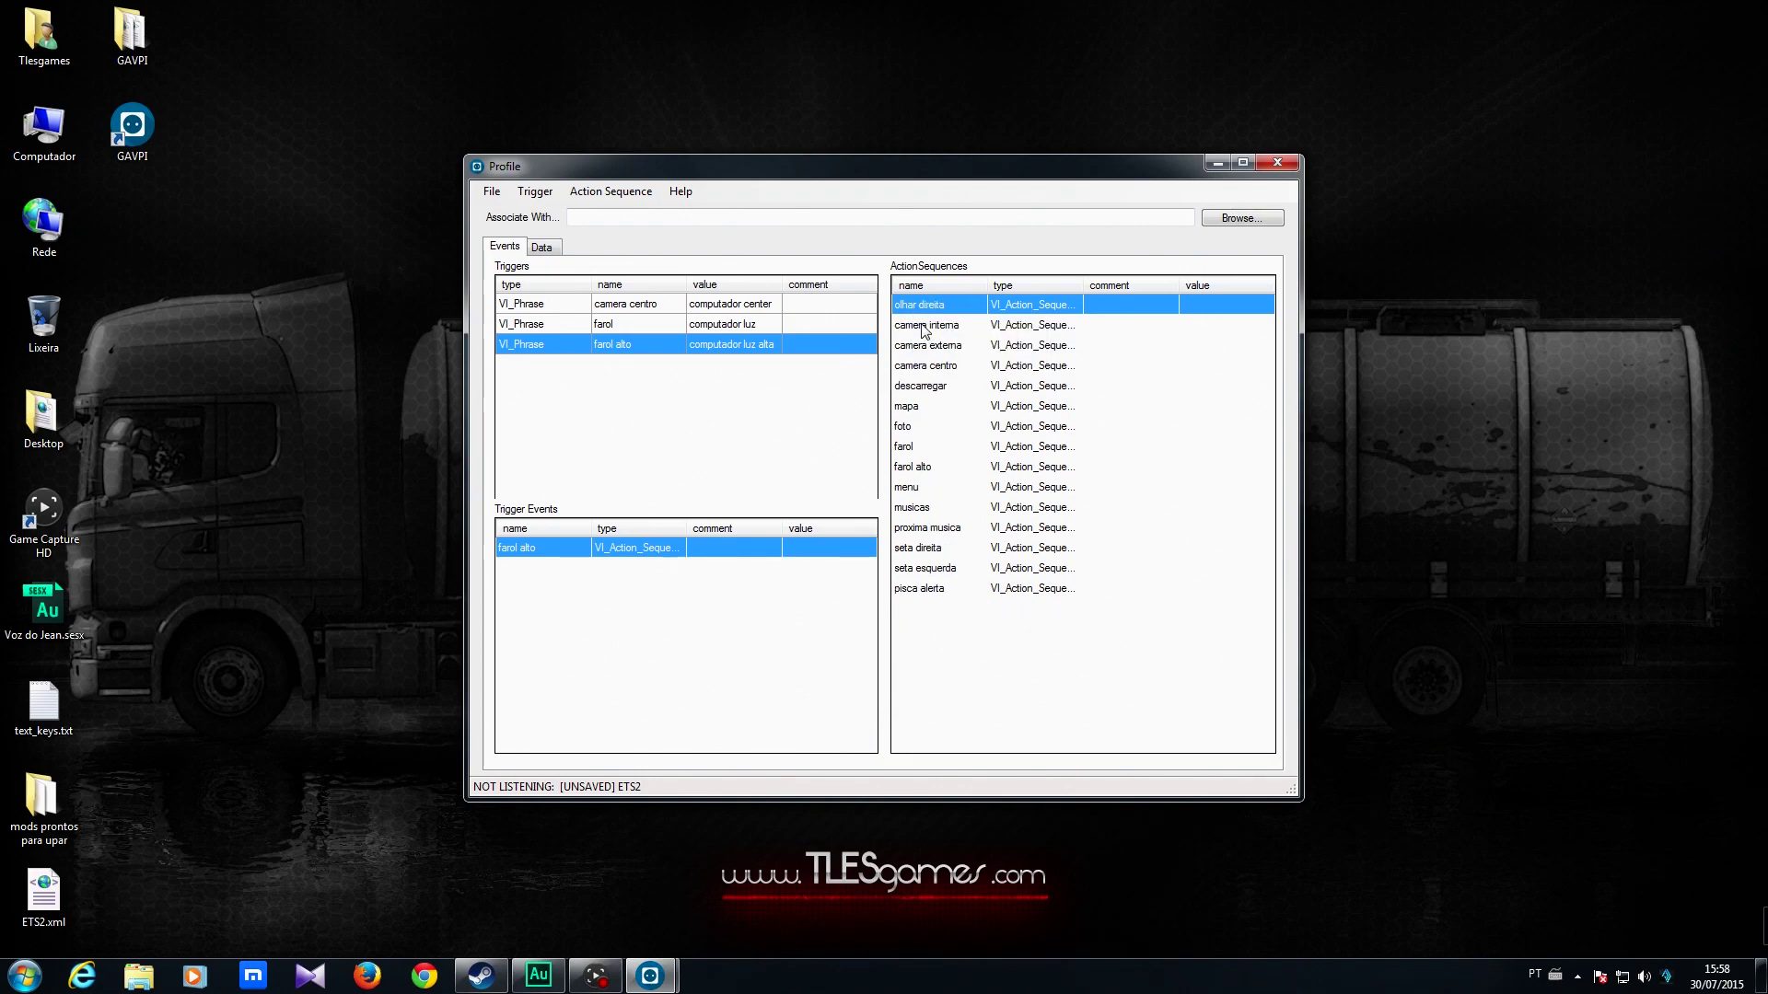
- Delete the camera interna, camera externa, camera centro, descarregar, mapa and olhar direita action sequences
right_click(923, 324)
click(965, 378)
right_click(923, 324)
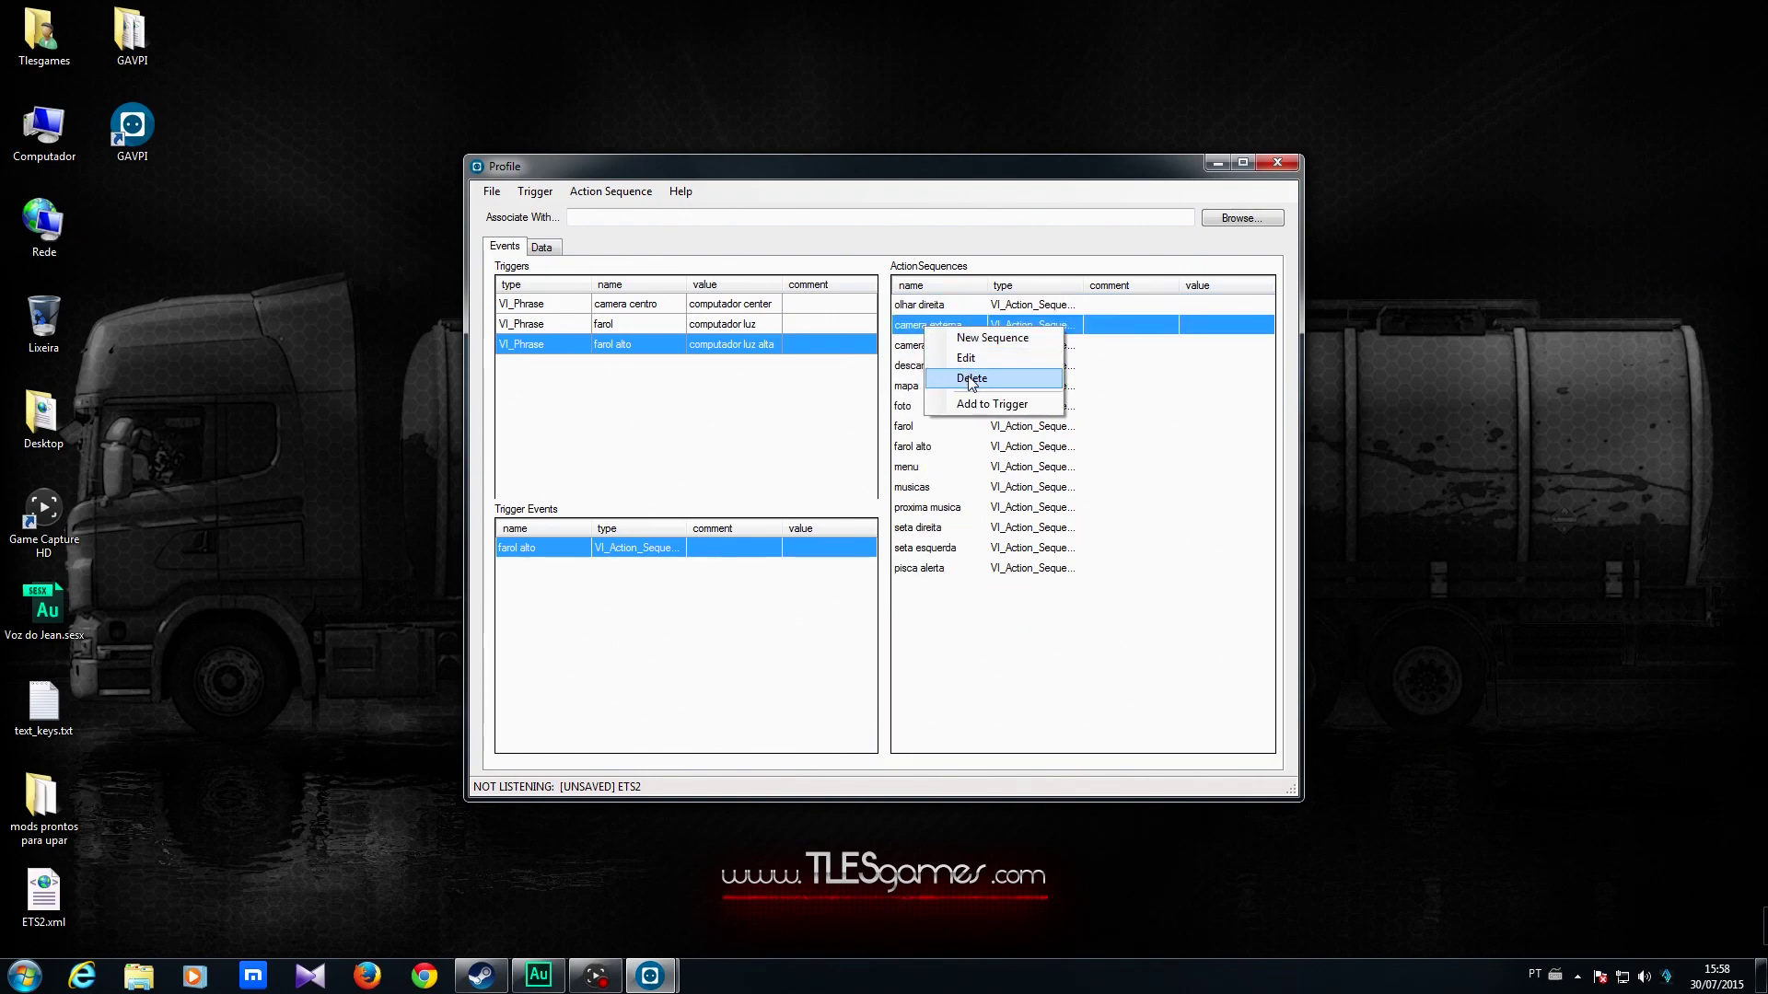
click(962, 374)
right_click(922, 324)
click(958, 370)
click(957, 371)
right_click(923, 324)
click(960, 368)
right_click(919, 310)
click(963, 365)
- Delete the foto, menu and musicas action sequences
right_click(913, 313)
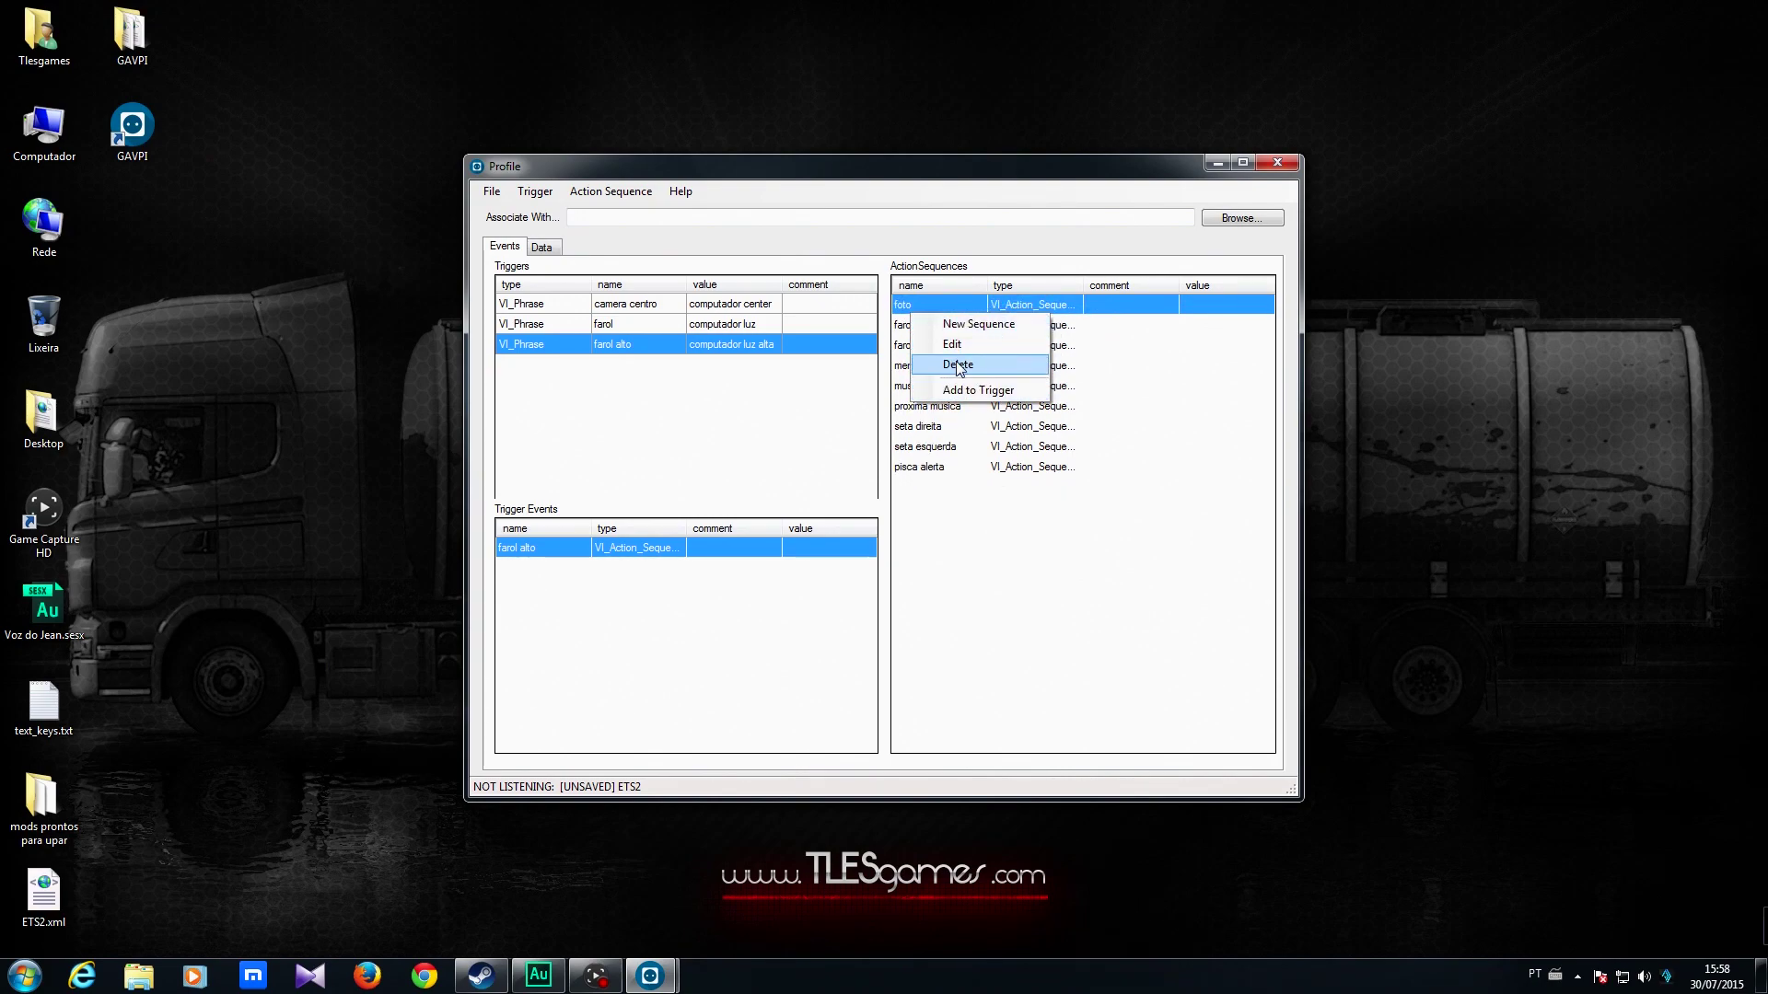
click(958, 367)
click(911, 351)
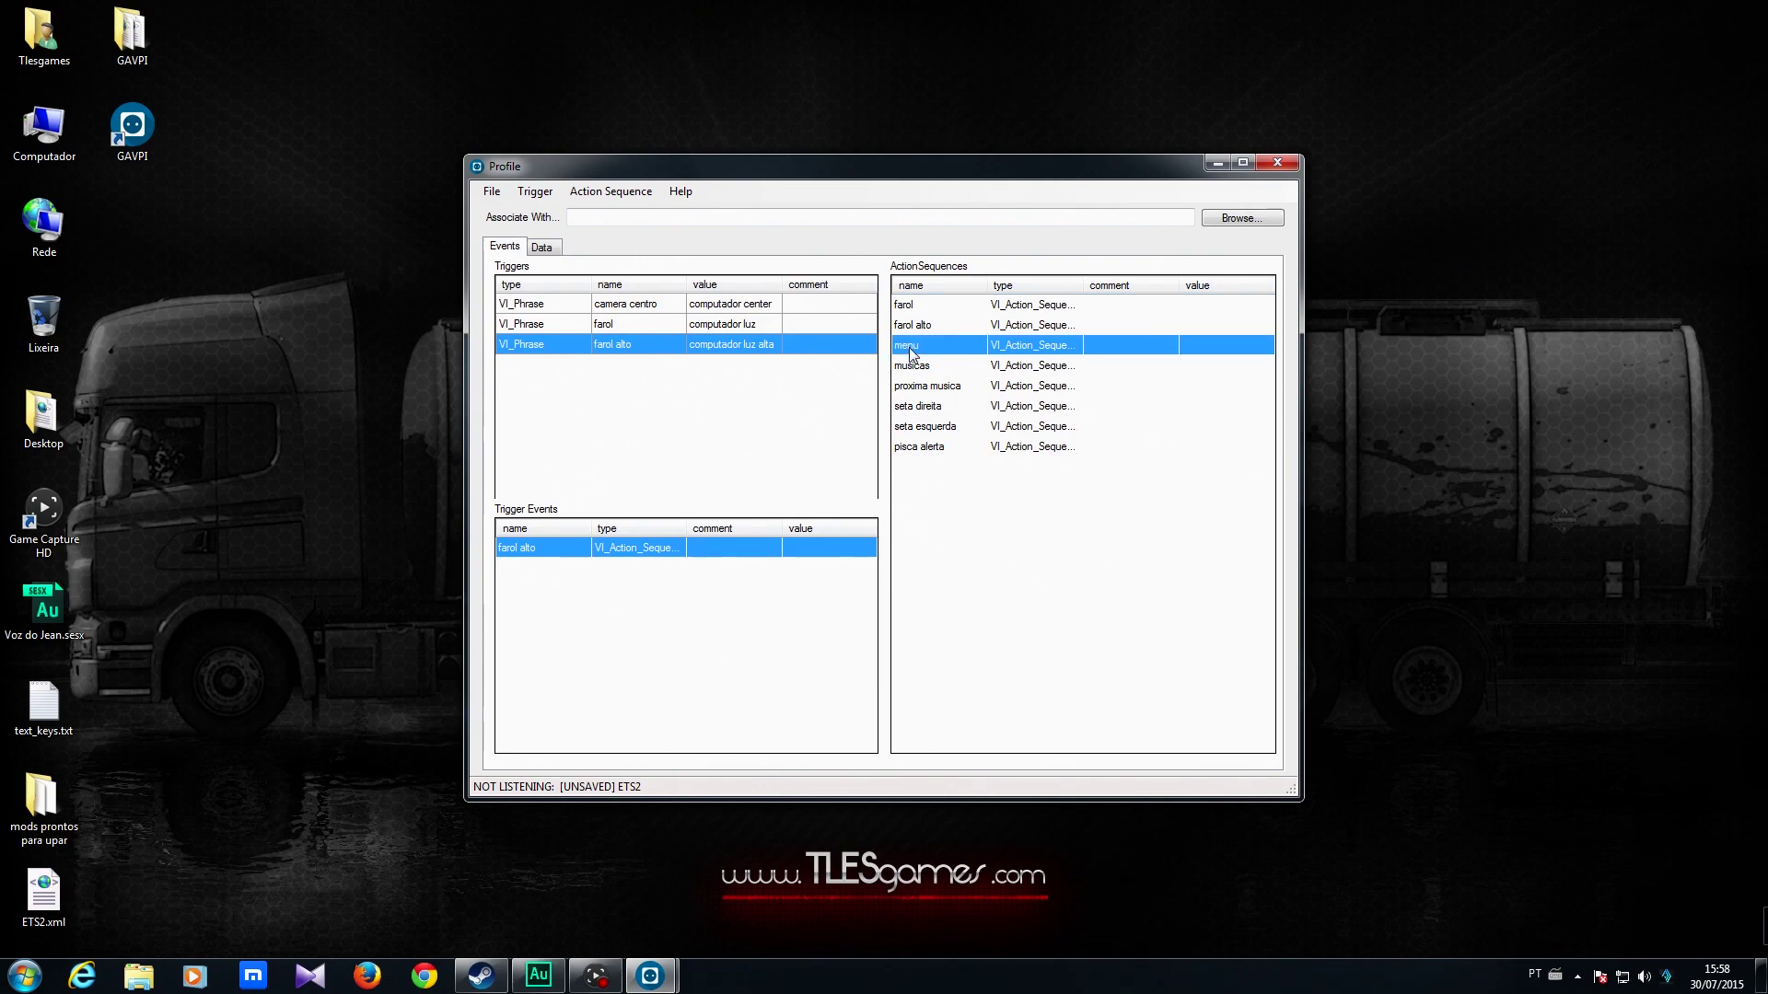
right_click(911, 352)
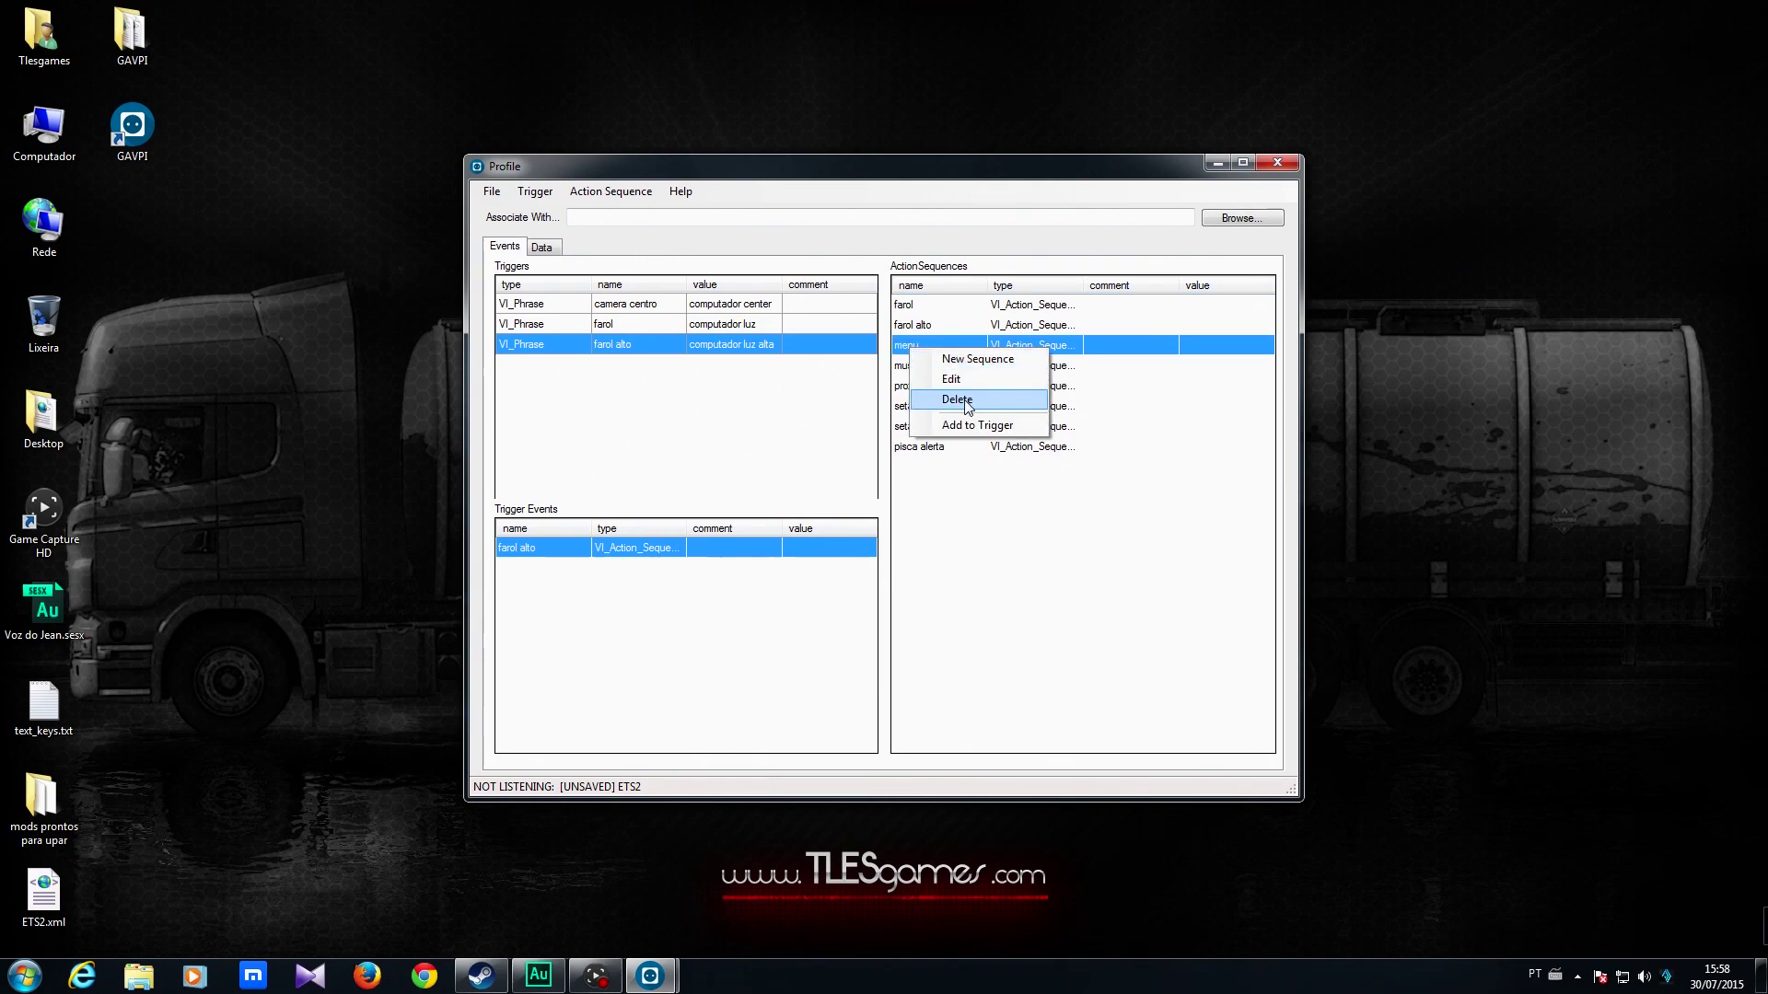
click(958, 400)
right_click(1013, 349)
click(1041, 396)
- Delete the proxima musica, seta direita, seta esquerda and pisca alerta action sequences
click(920, 349)
right_click(921, 346)
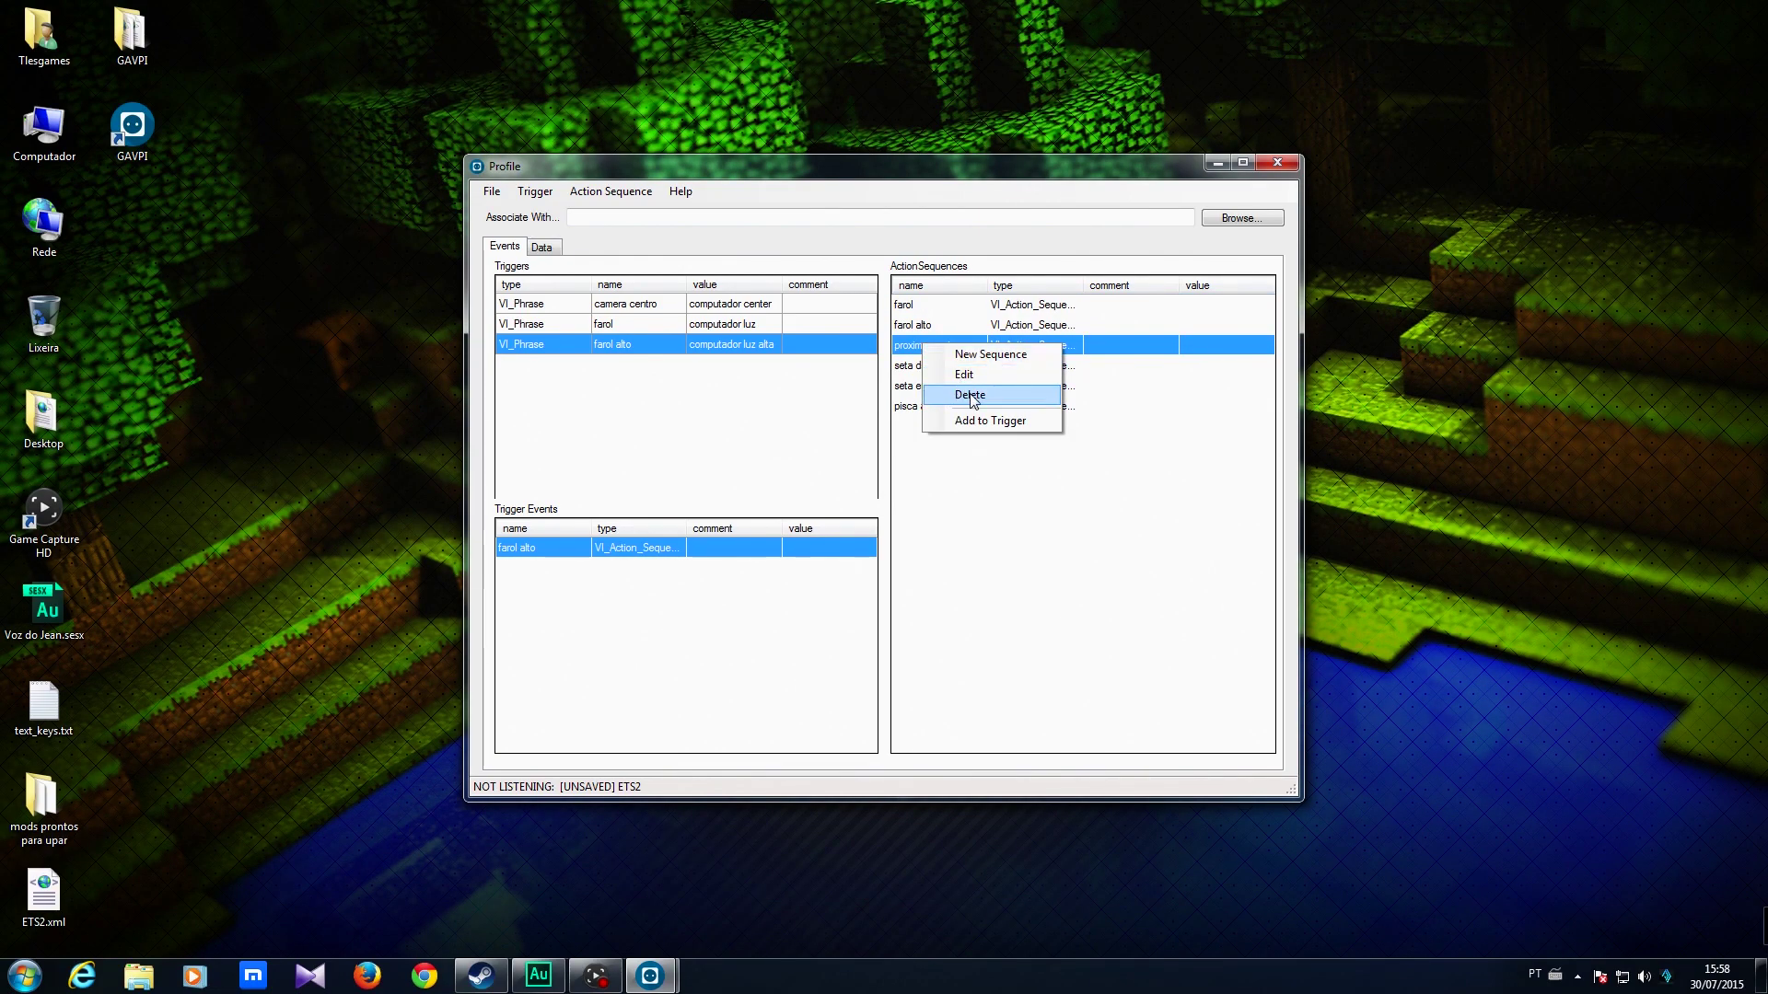
click(953, 389)
right_click(926, 354)
click(963, 398)
right_click(932, 357)
click(963, 407)
right_click(930, 344)
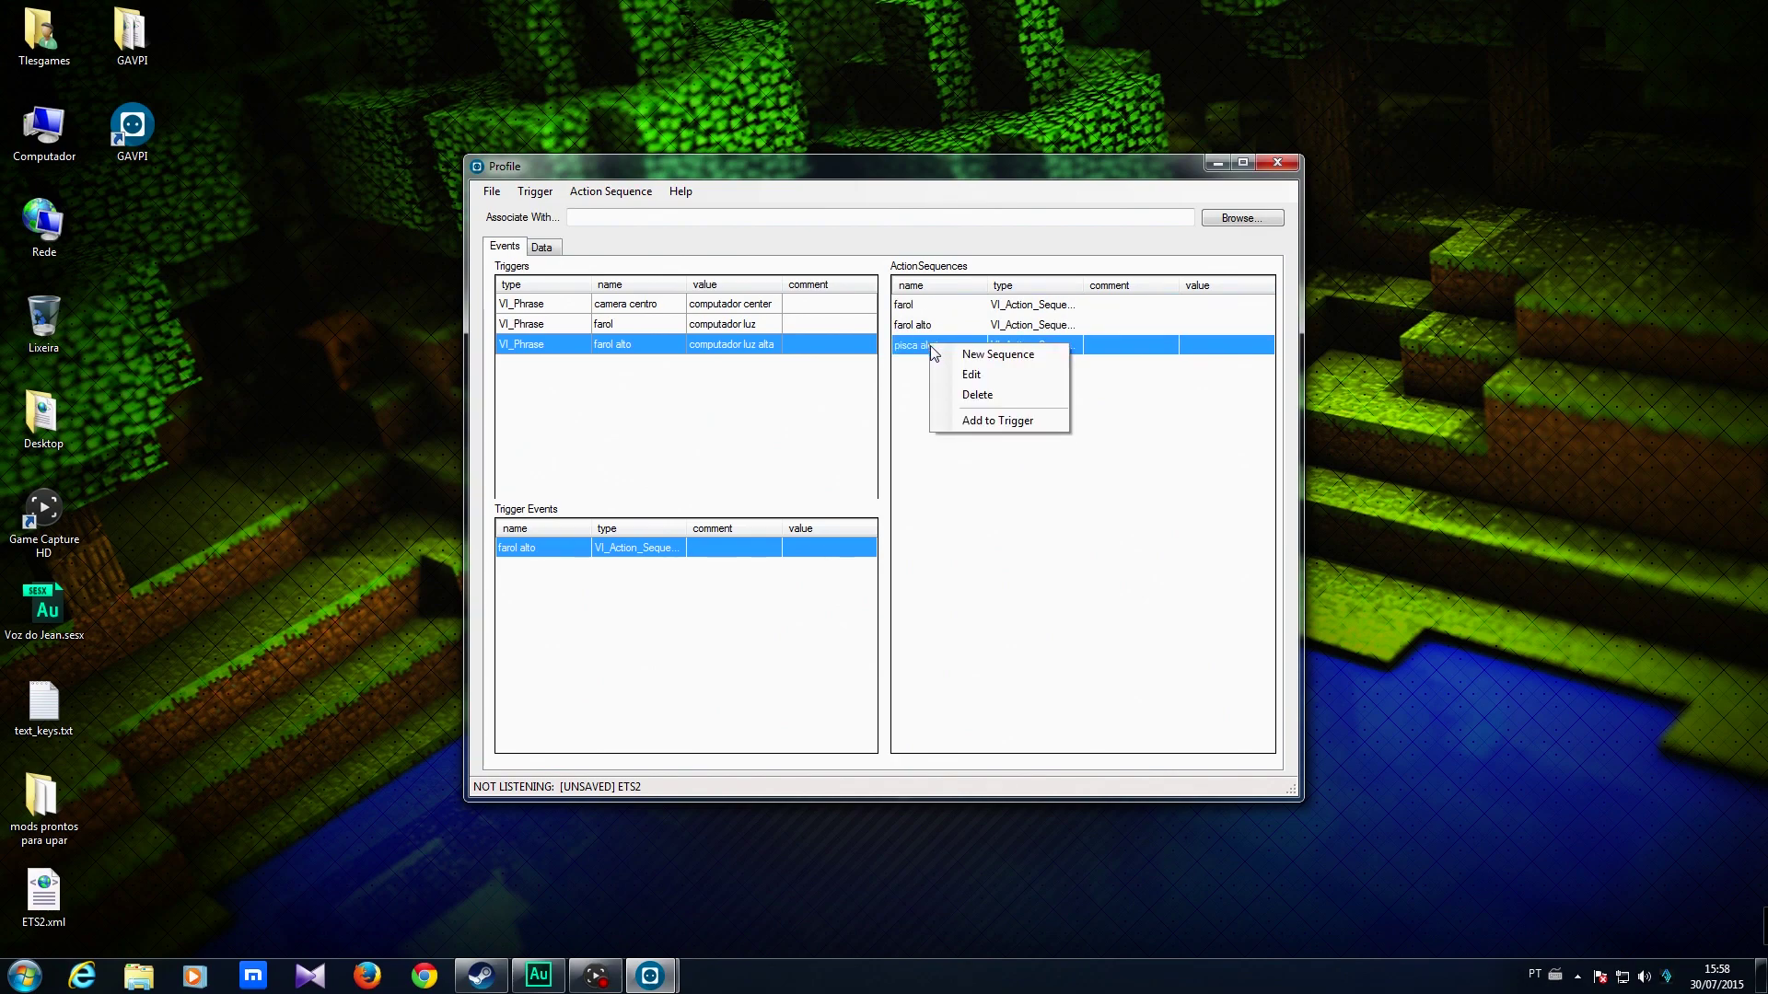
click(978, 396)
- Delete the camera centro trigger from the profile
click(609, 305)
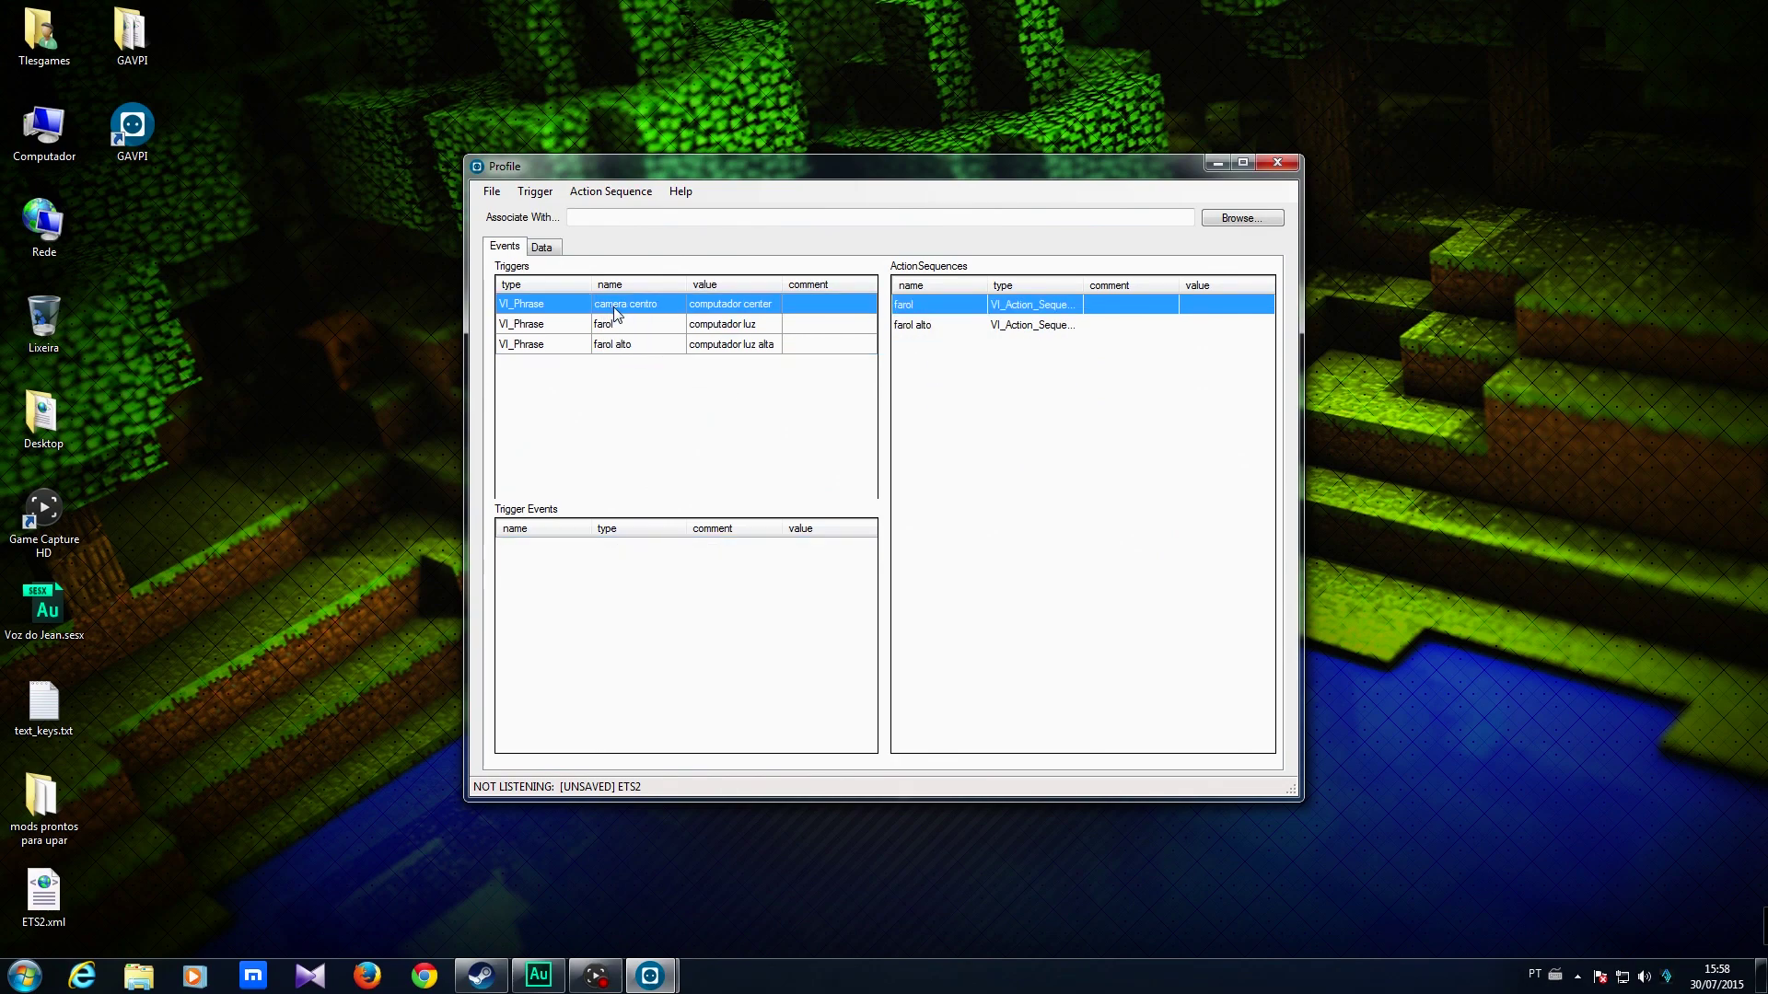
right_click(611, 305)
click(644, 343)
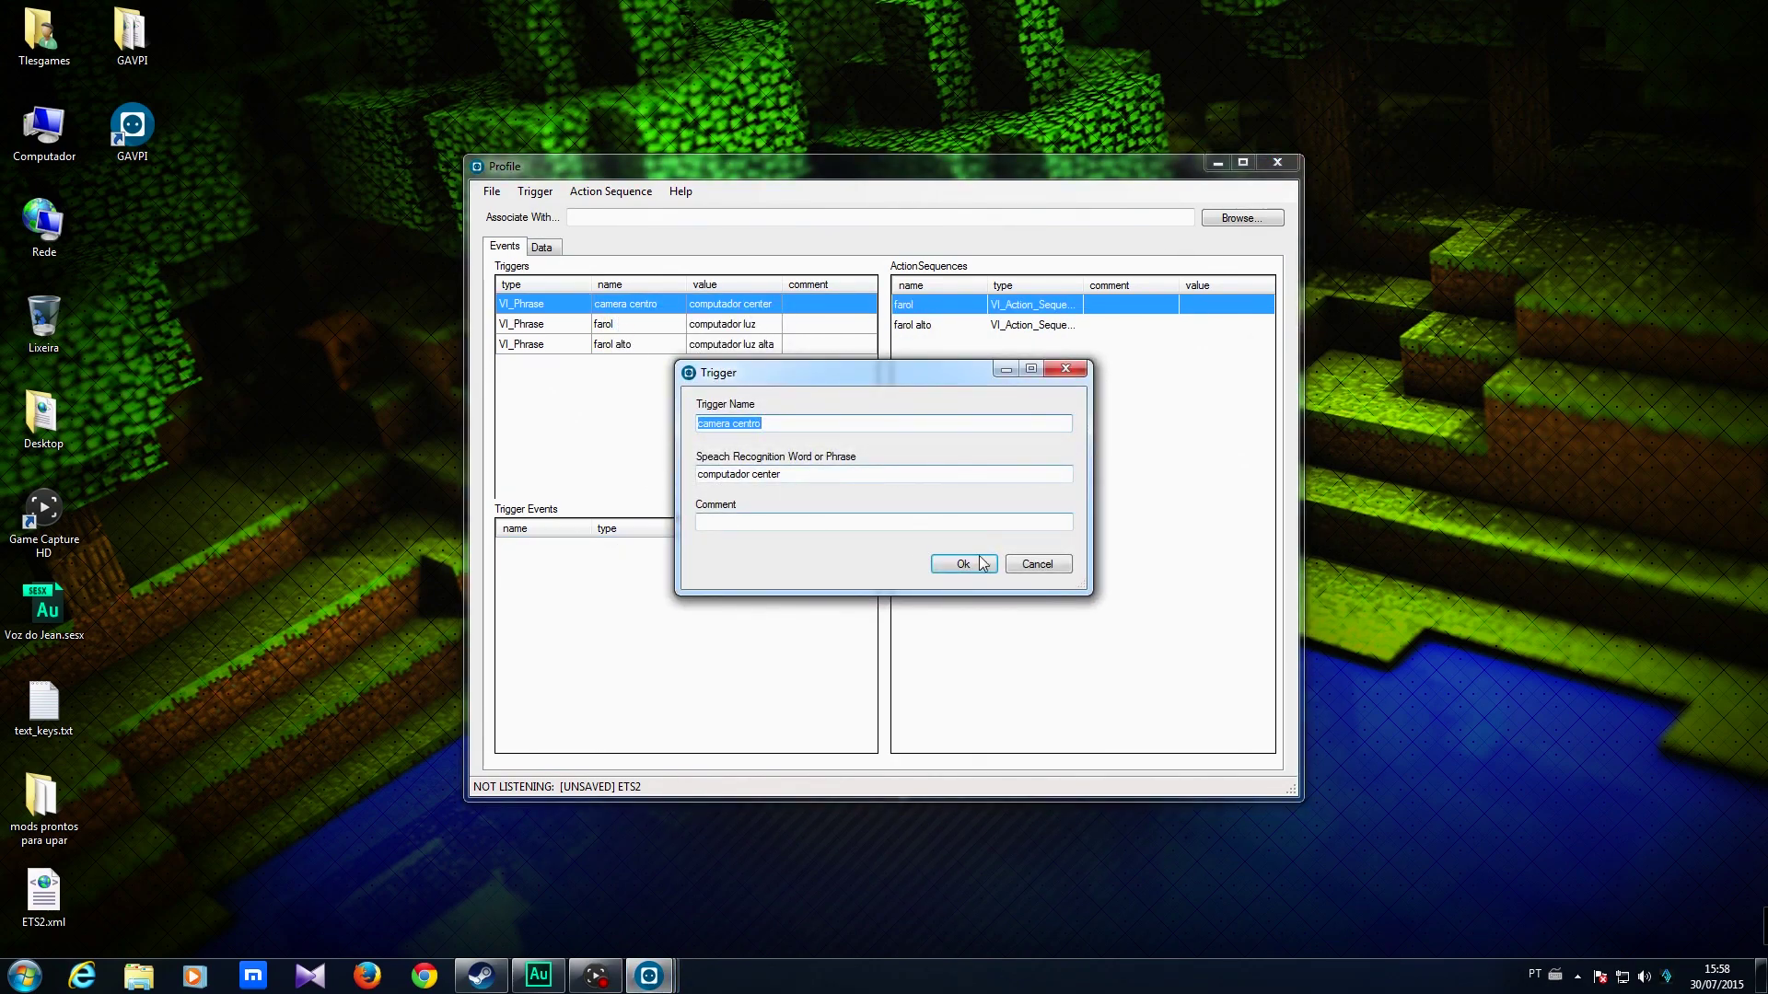
click(1037, 563)
right_click(635, 313)
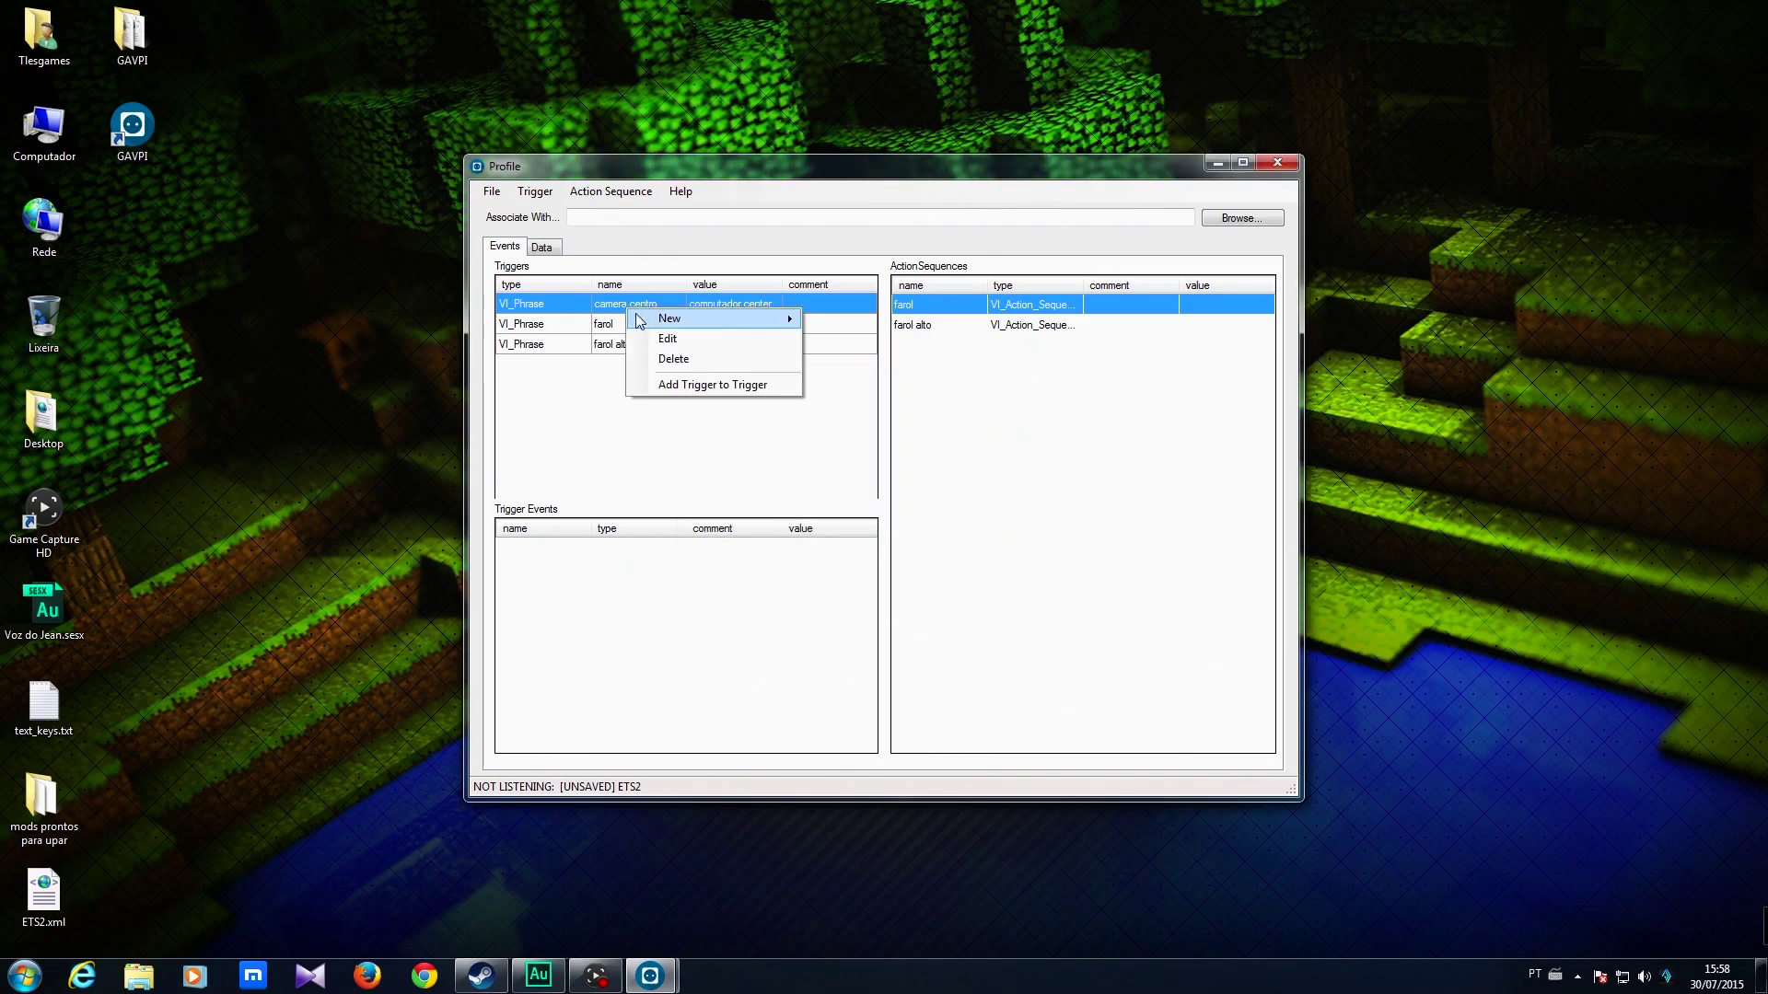
click(673, 359)
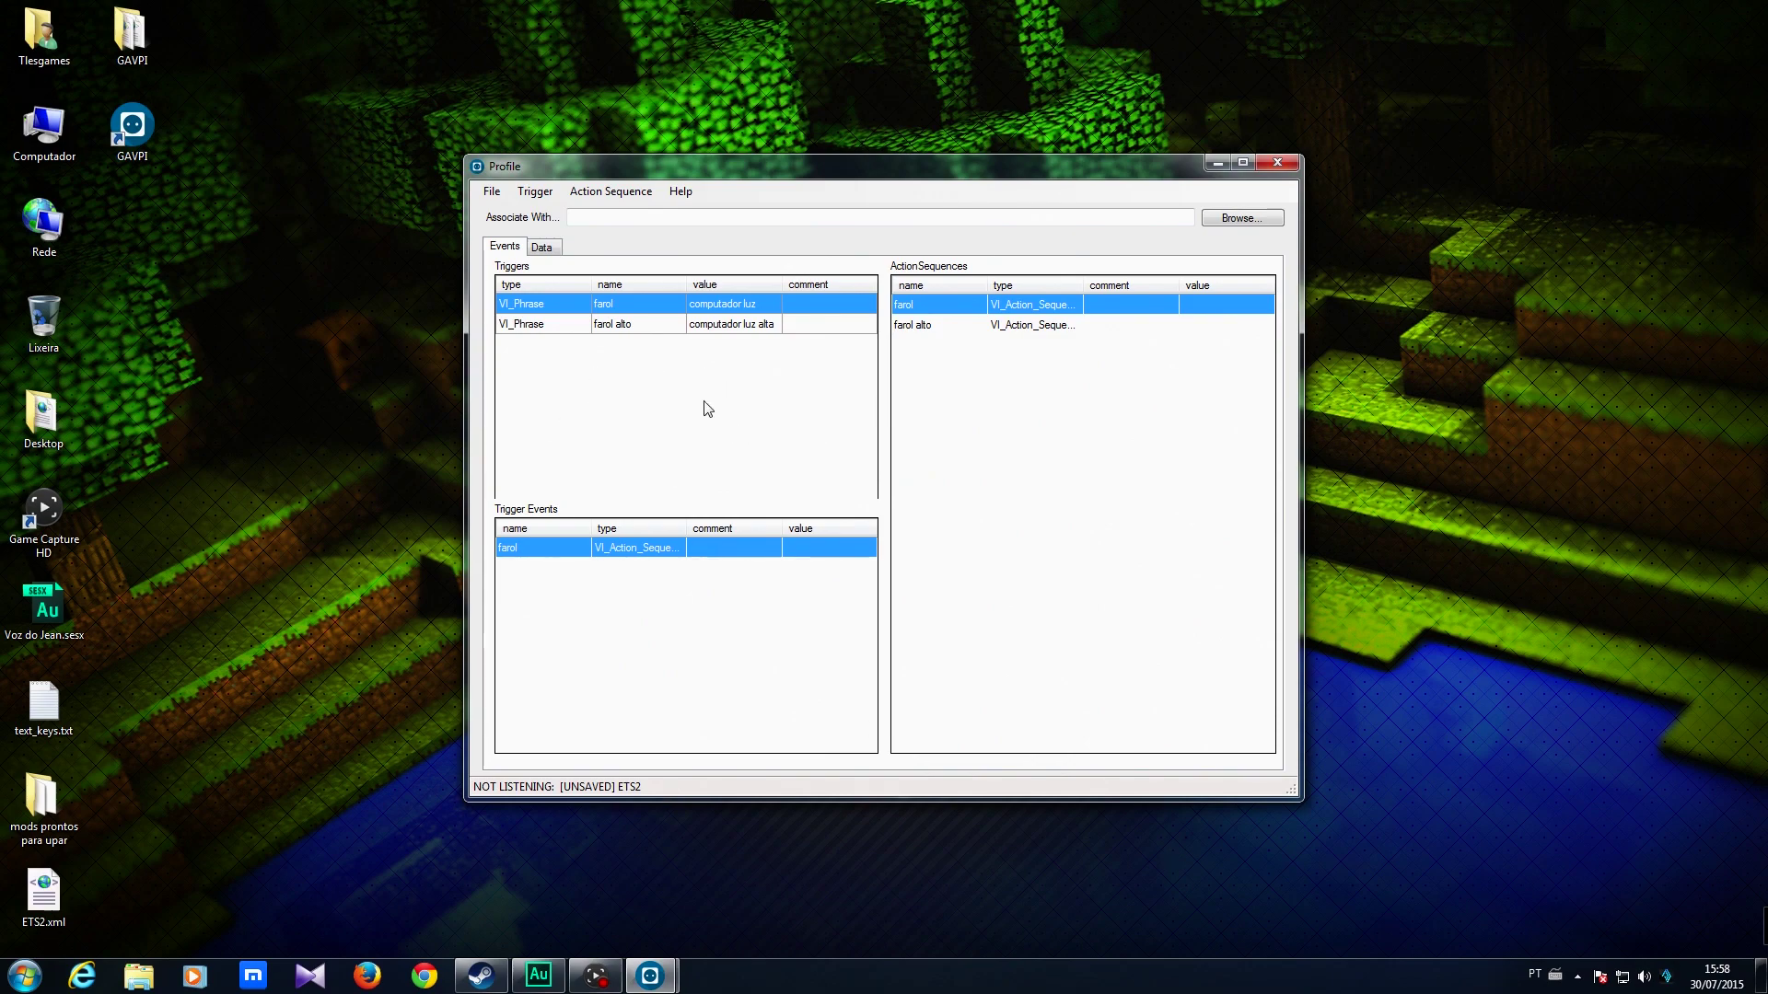
- Create a phrase trigger named "ligar motor" with the speech recognition phrase "computador motor"
right_click(607, 408)
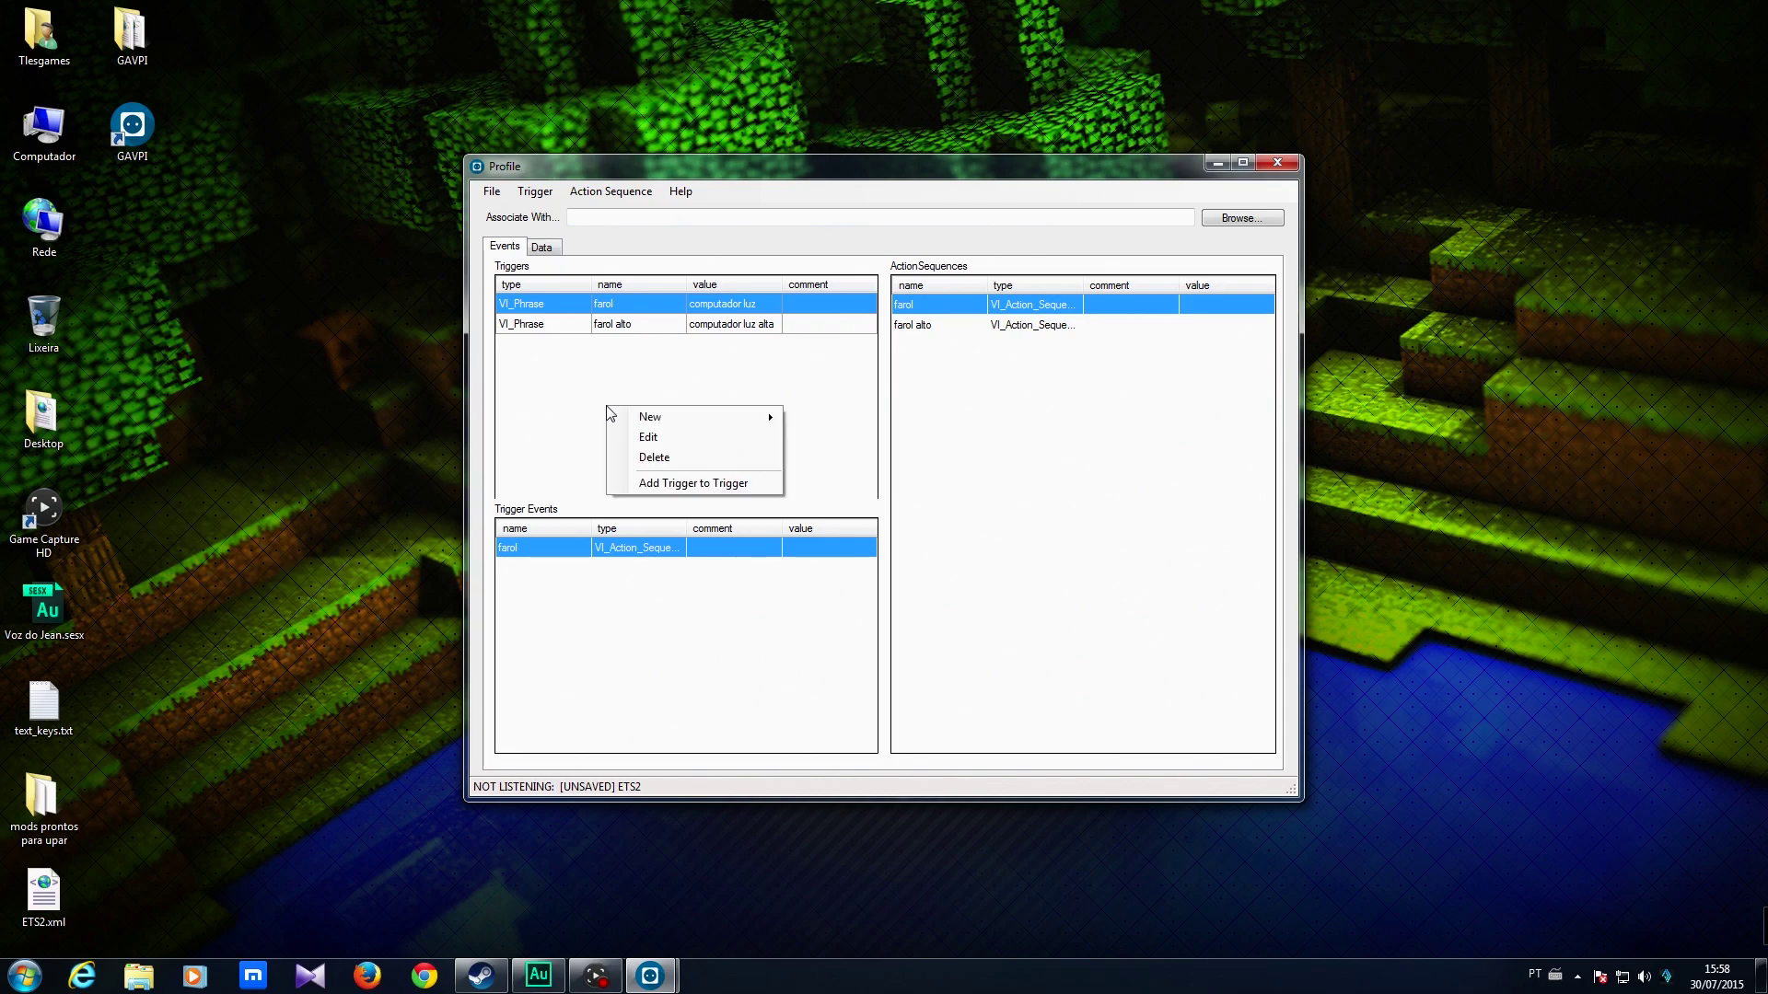
mouse_move(676, 417)
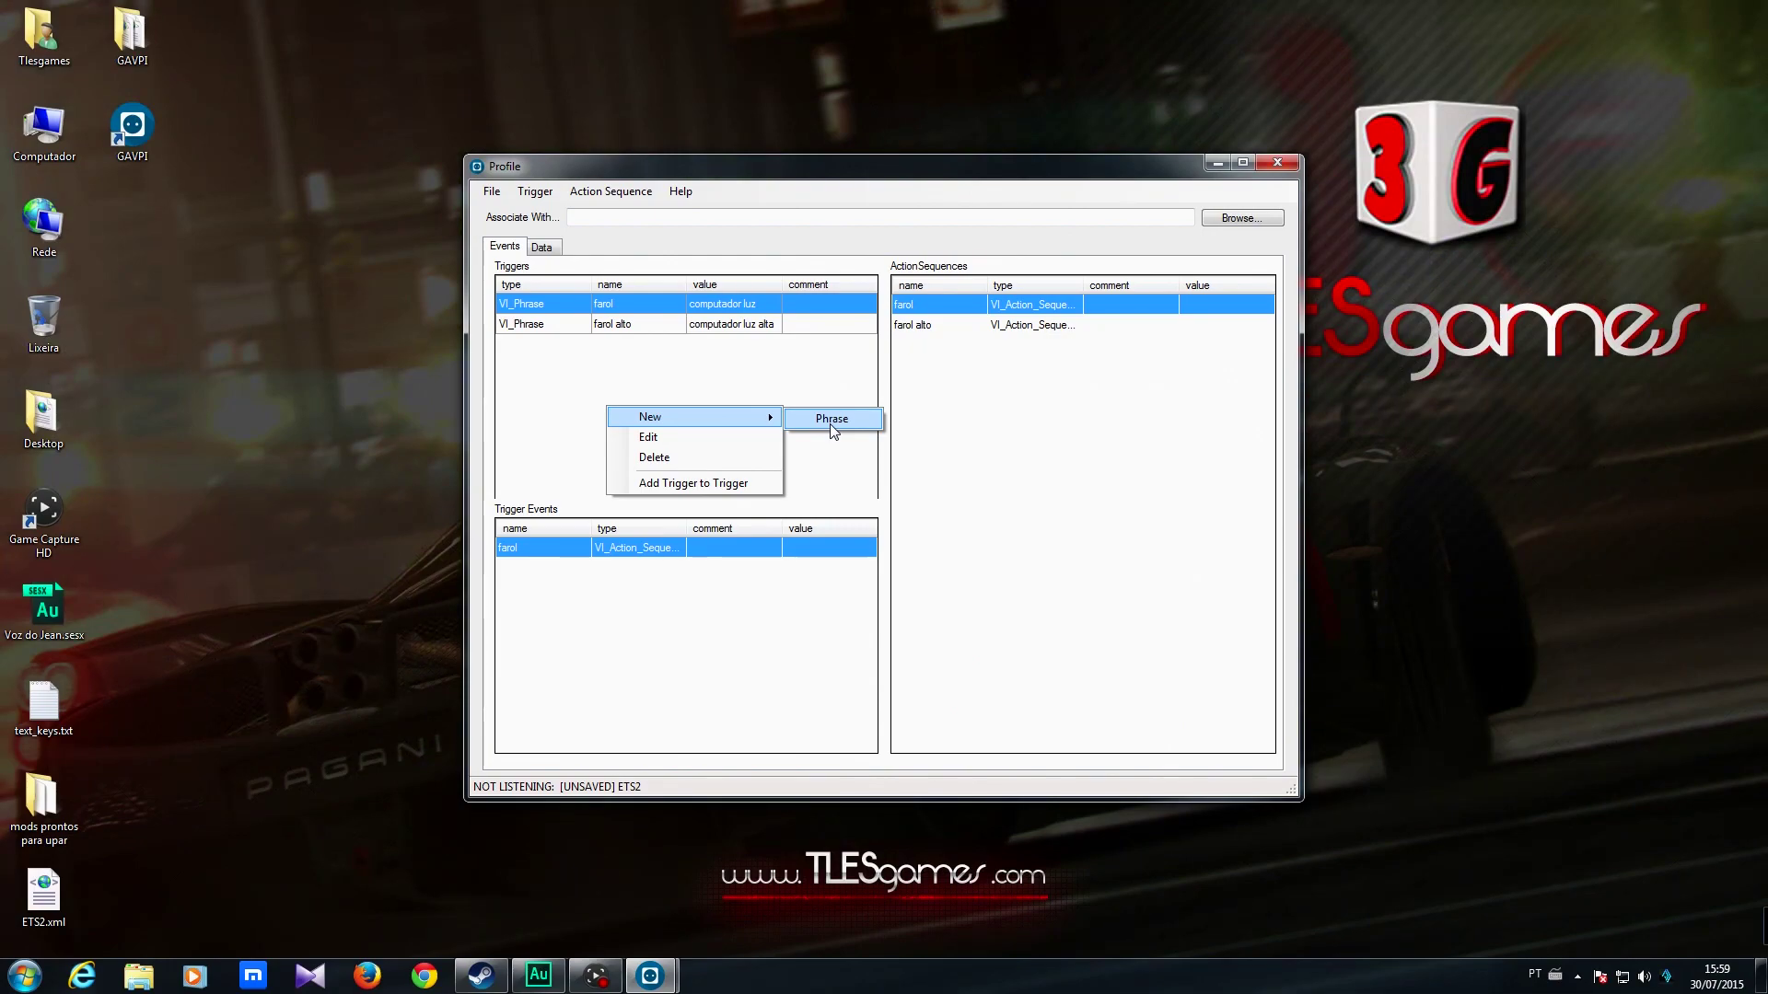
click(831, 419)
drag(849, 360, 1093, 391)
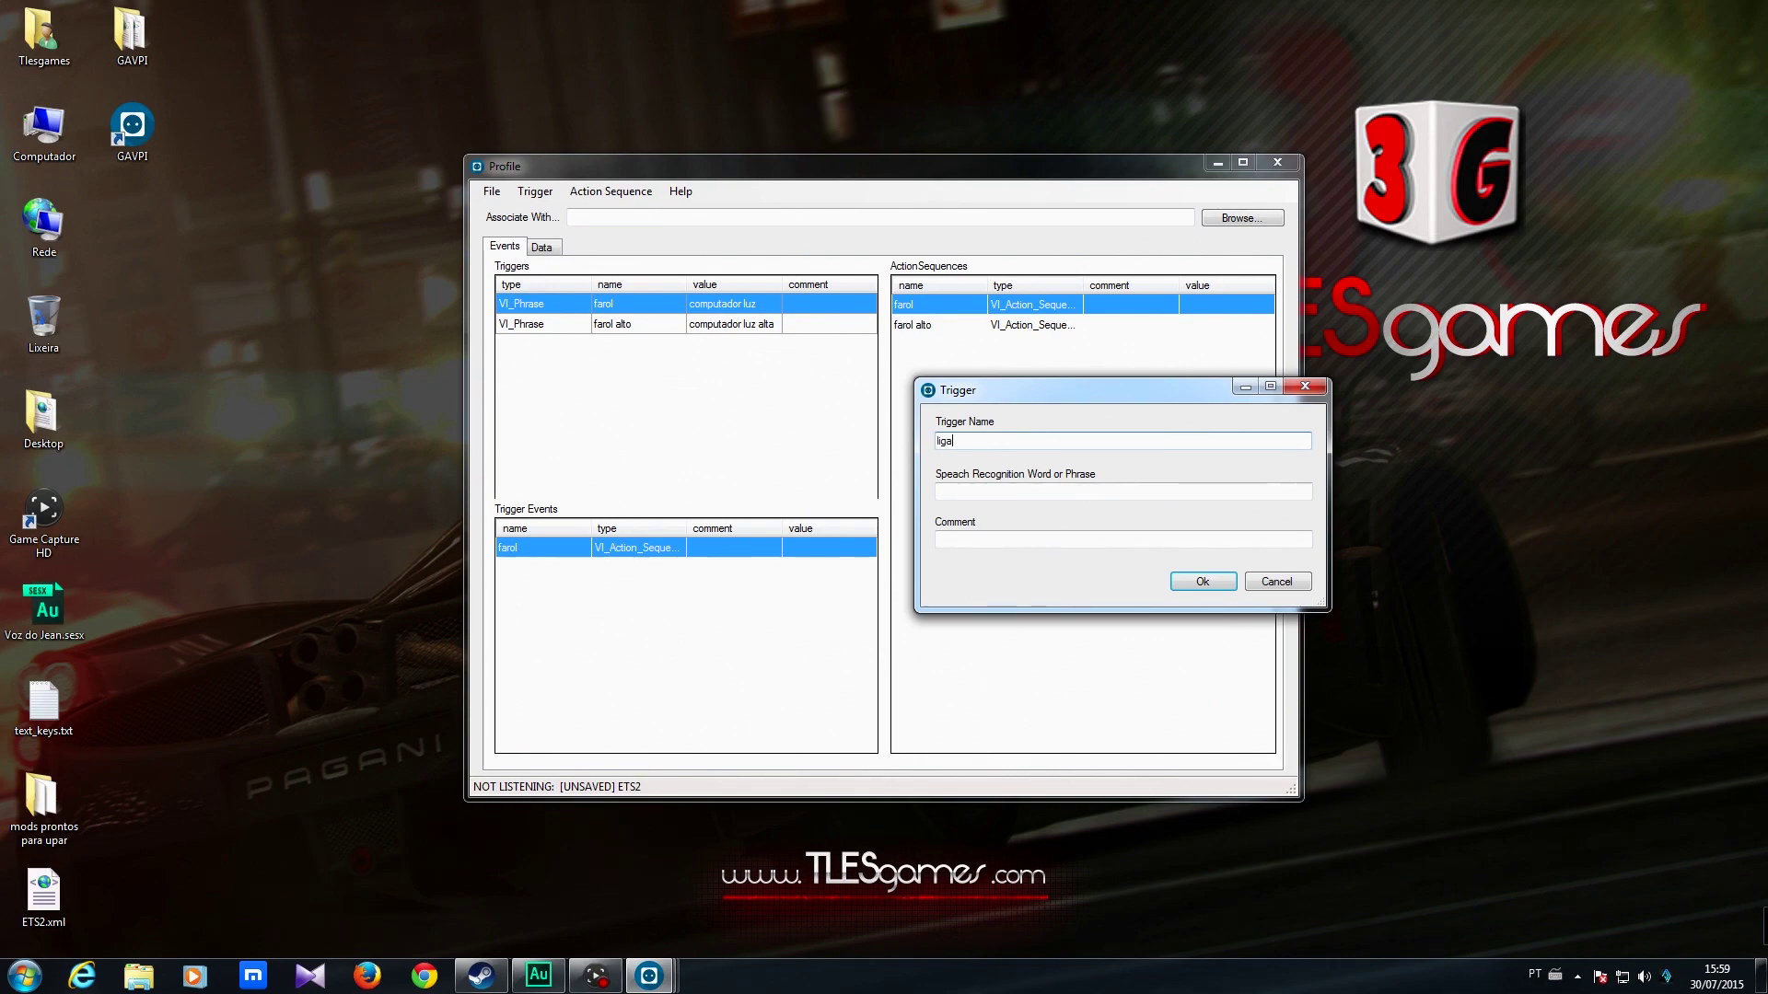
text(r motor)
click(983, 492)
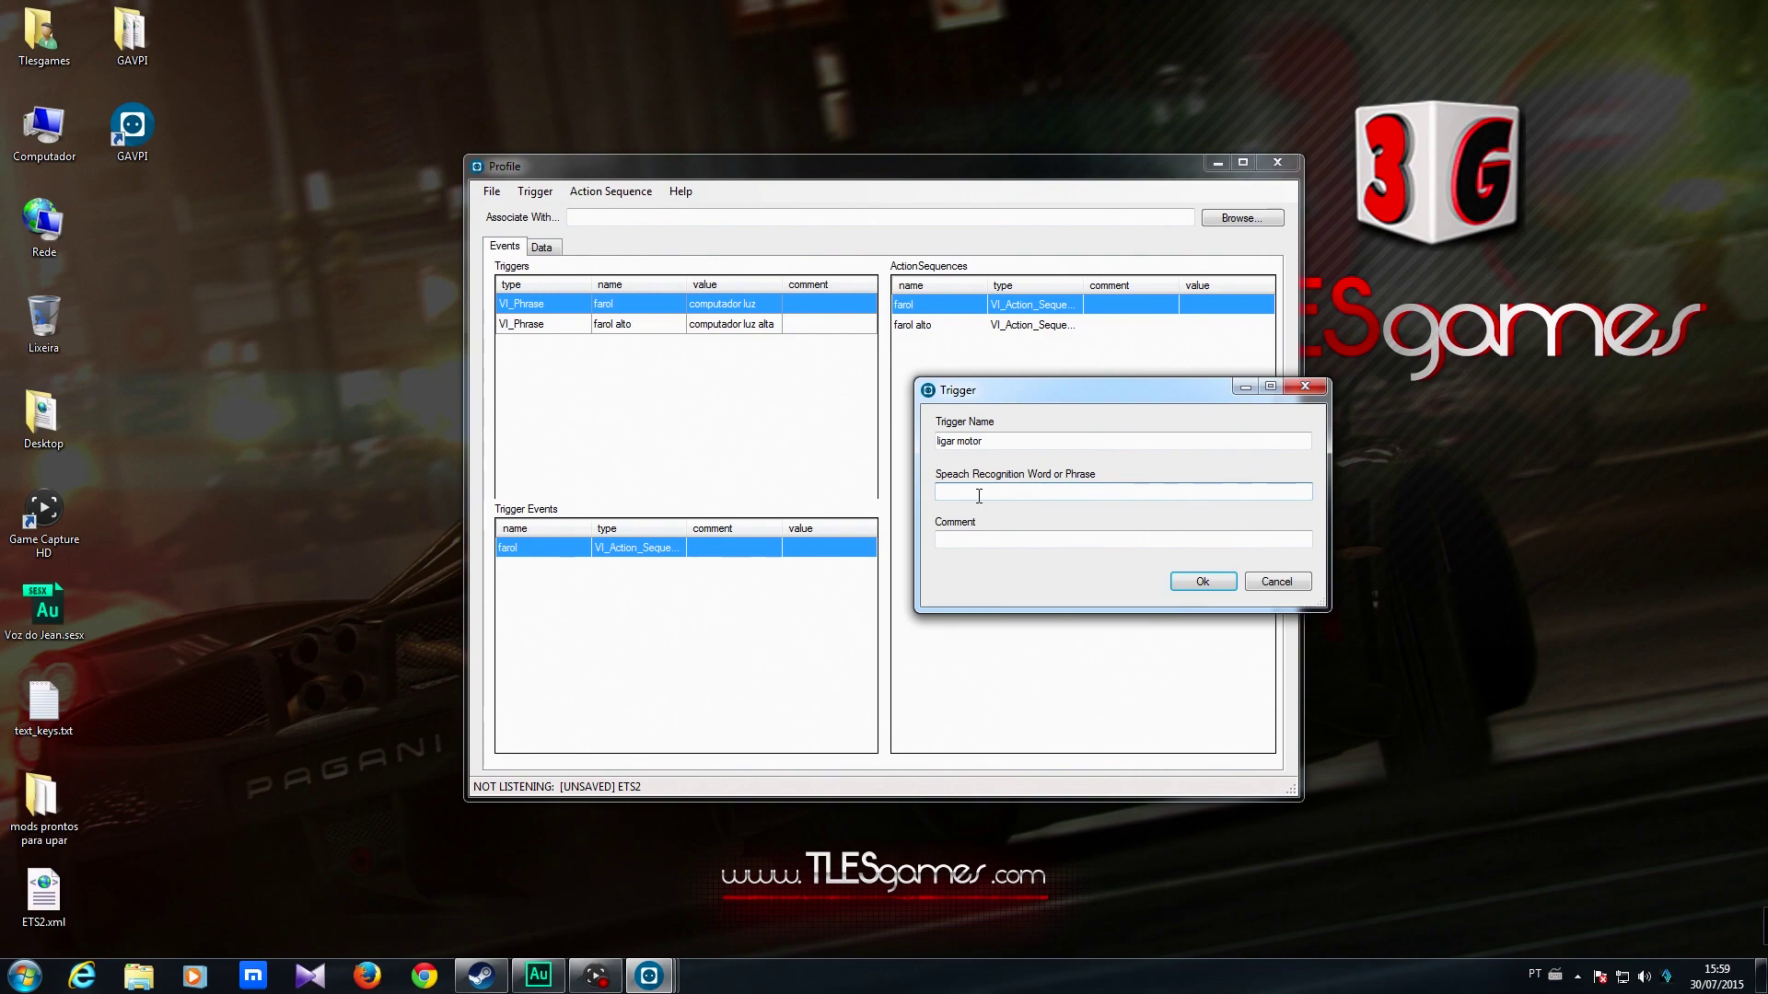
text(omputador moto)
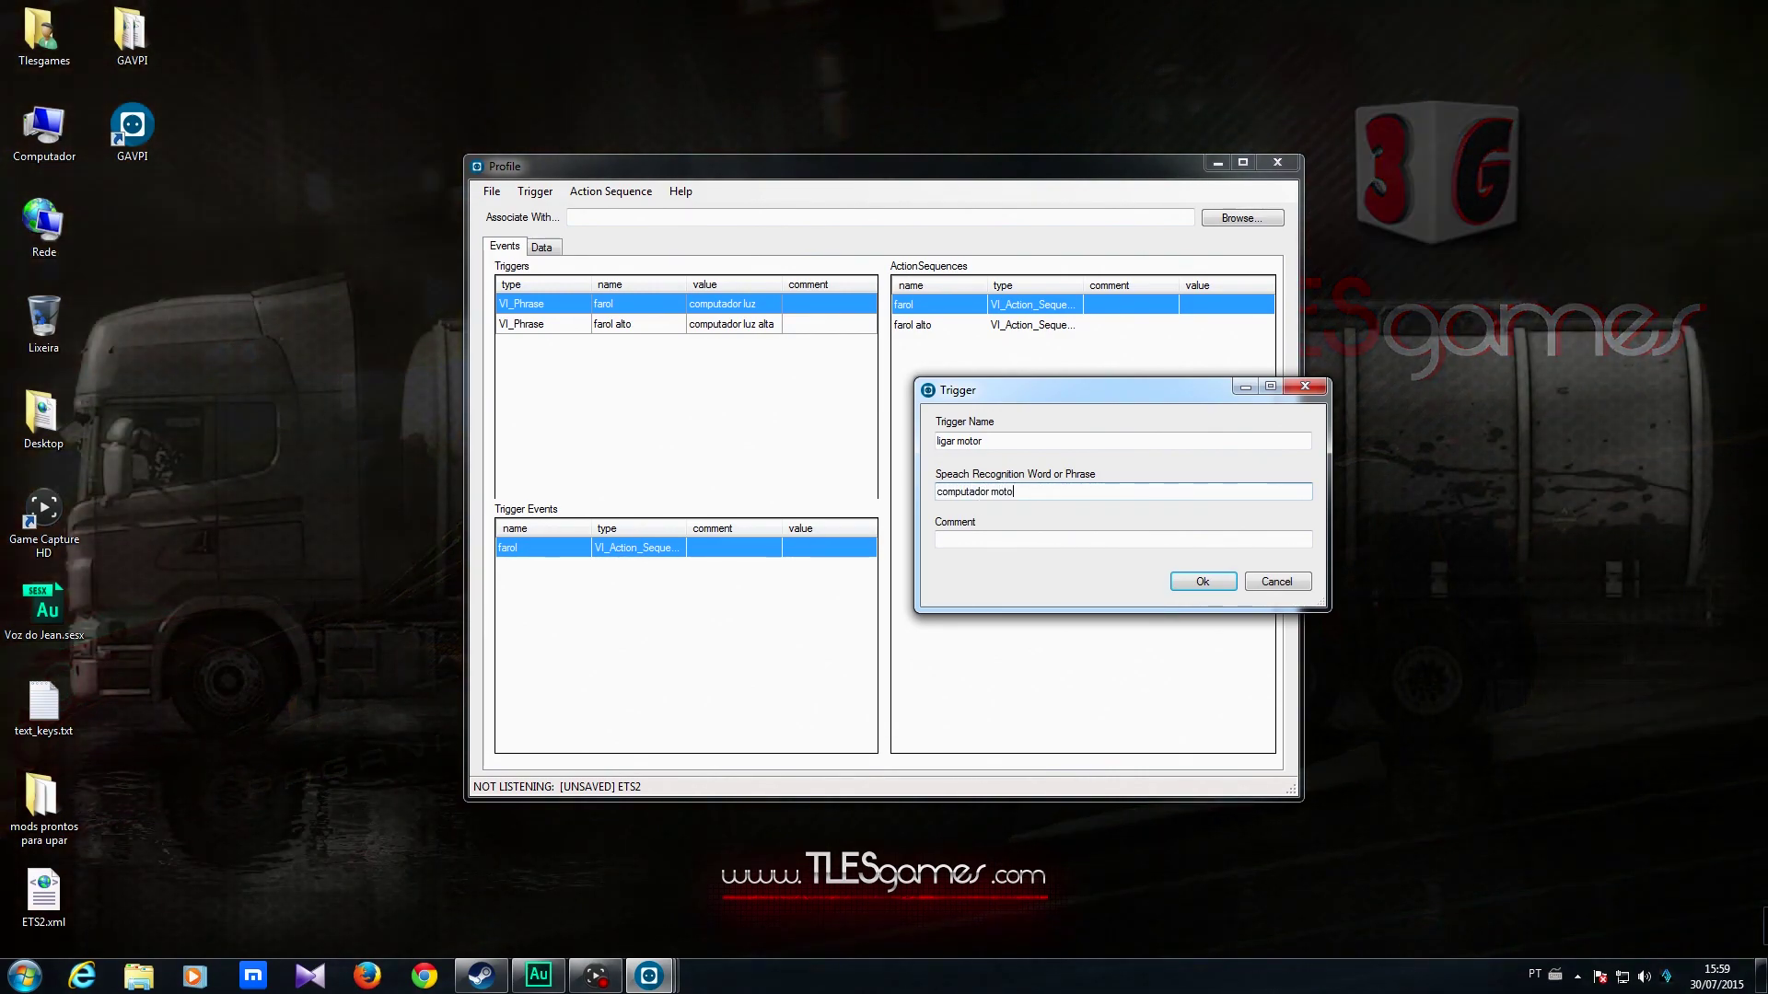
text(r)
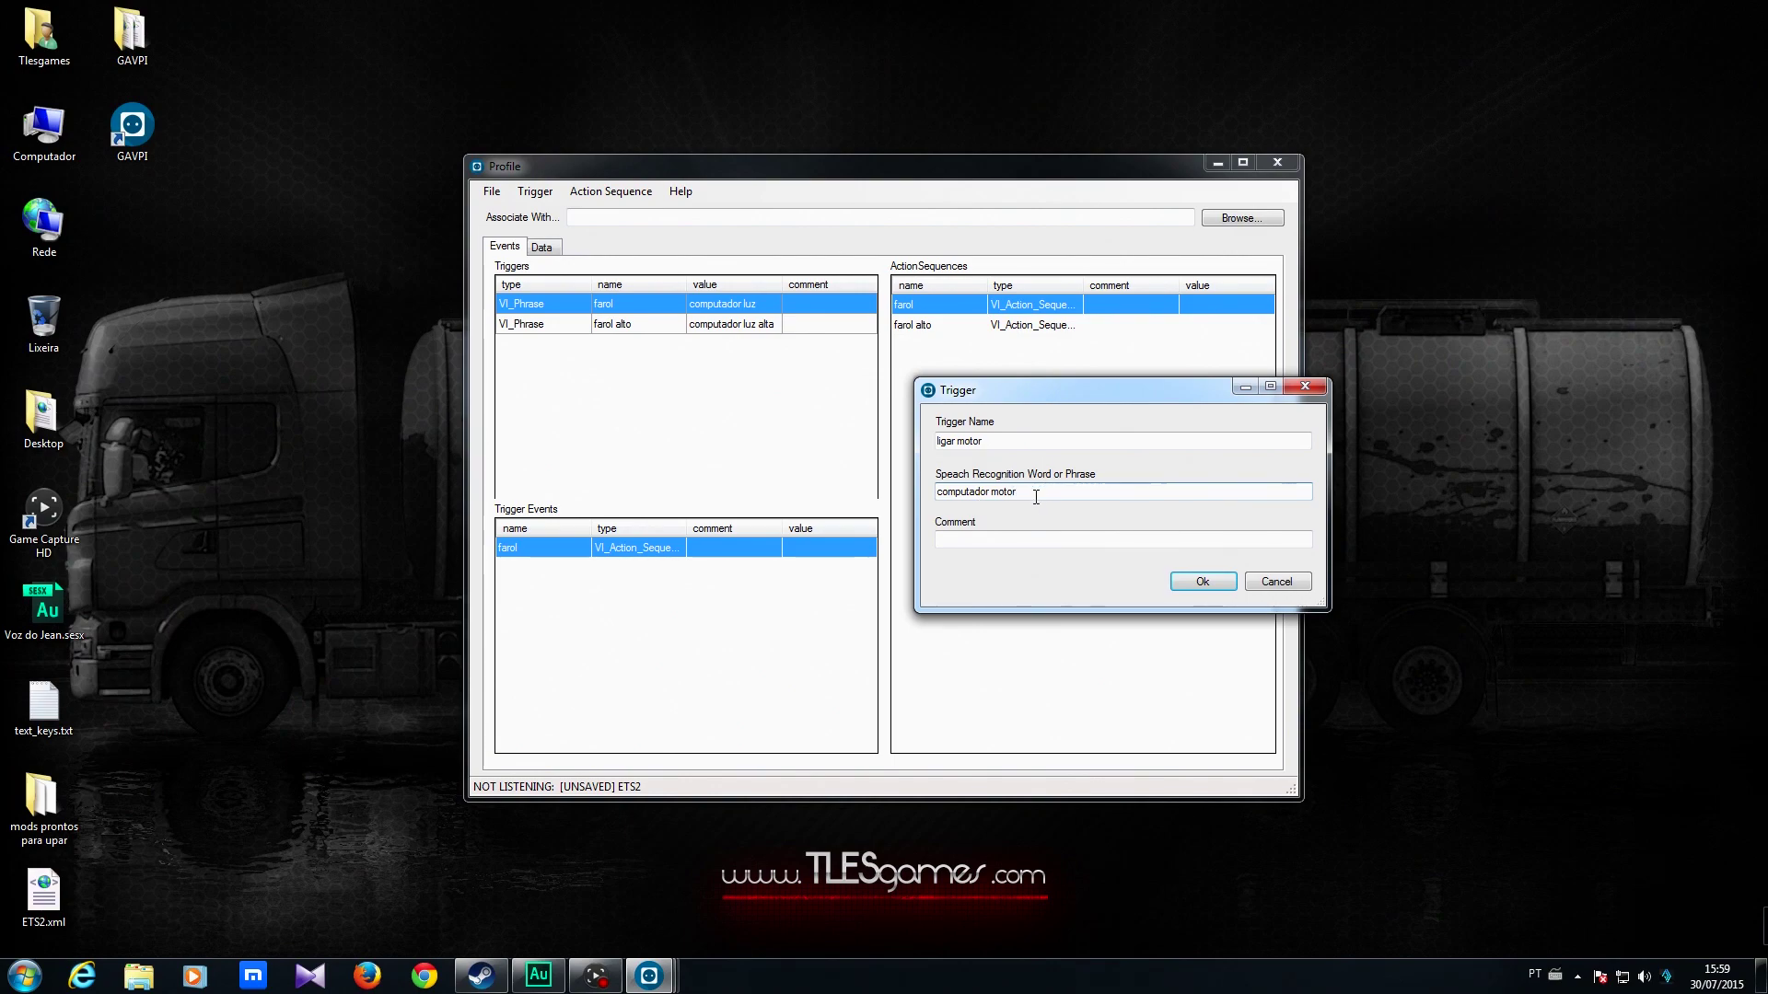
click(1201, 582)
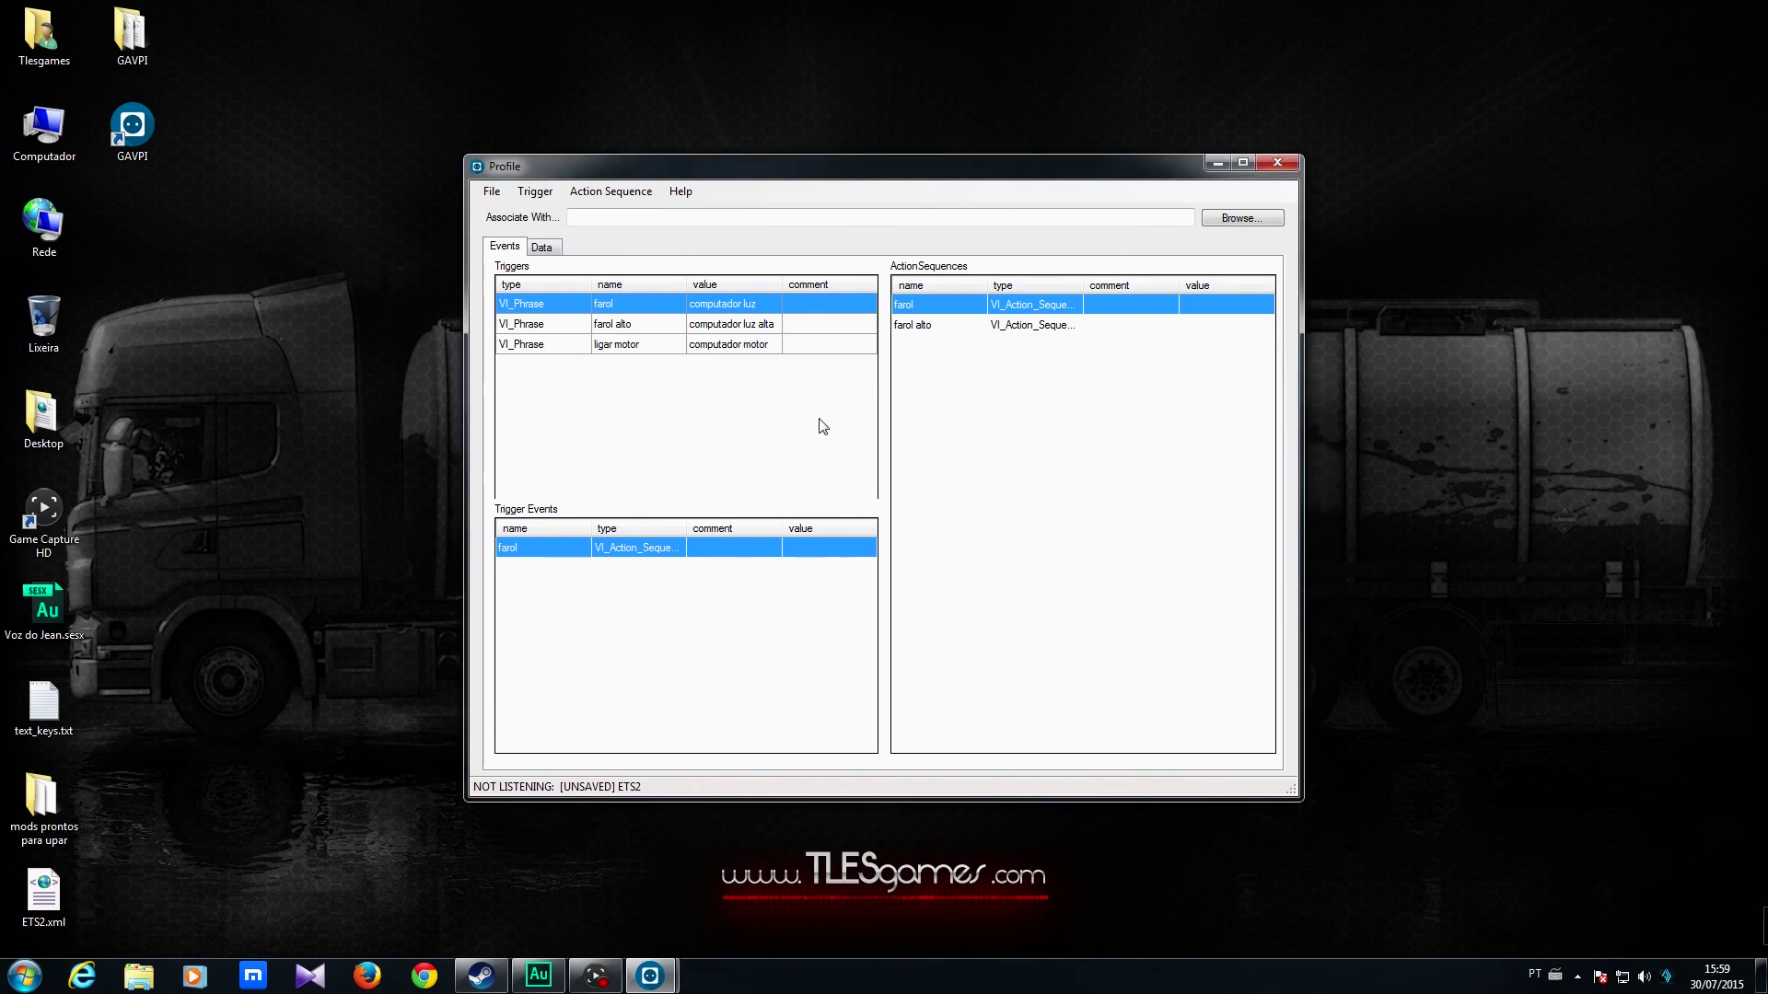
- Delete the farol alto and farol triggers, keeping only the ligar motor trigger
click(609, 348)
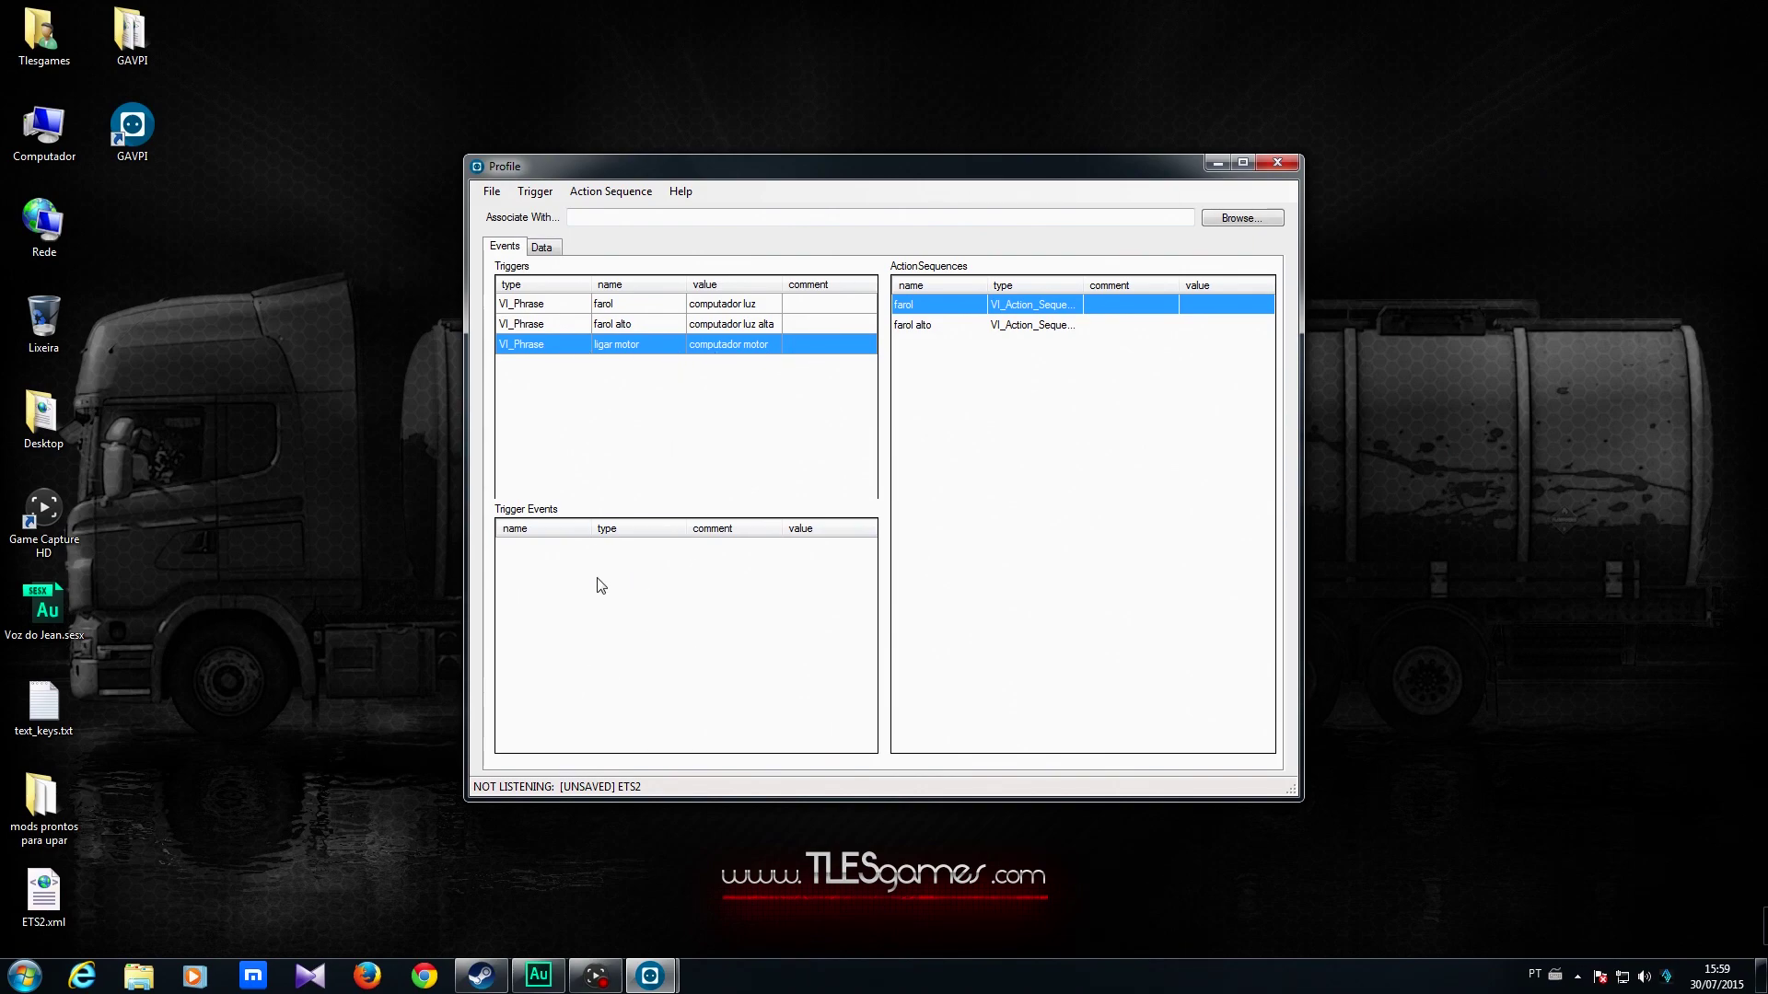
click(623, 326)
right_click(624, 327)
click(672, 374)
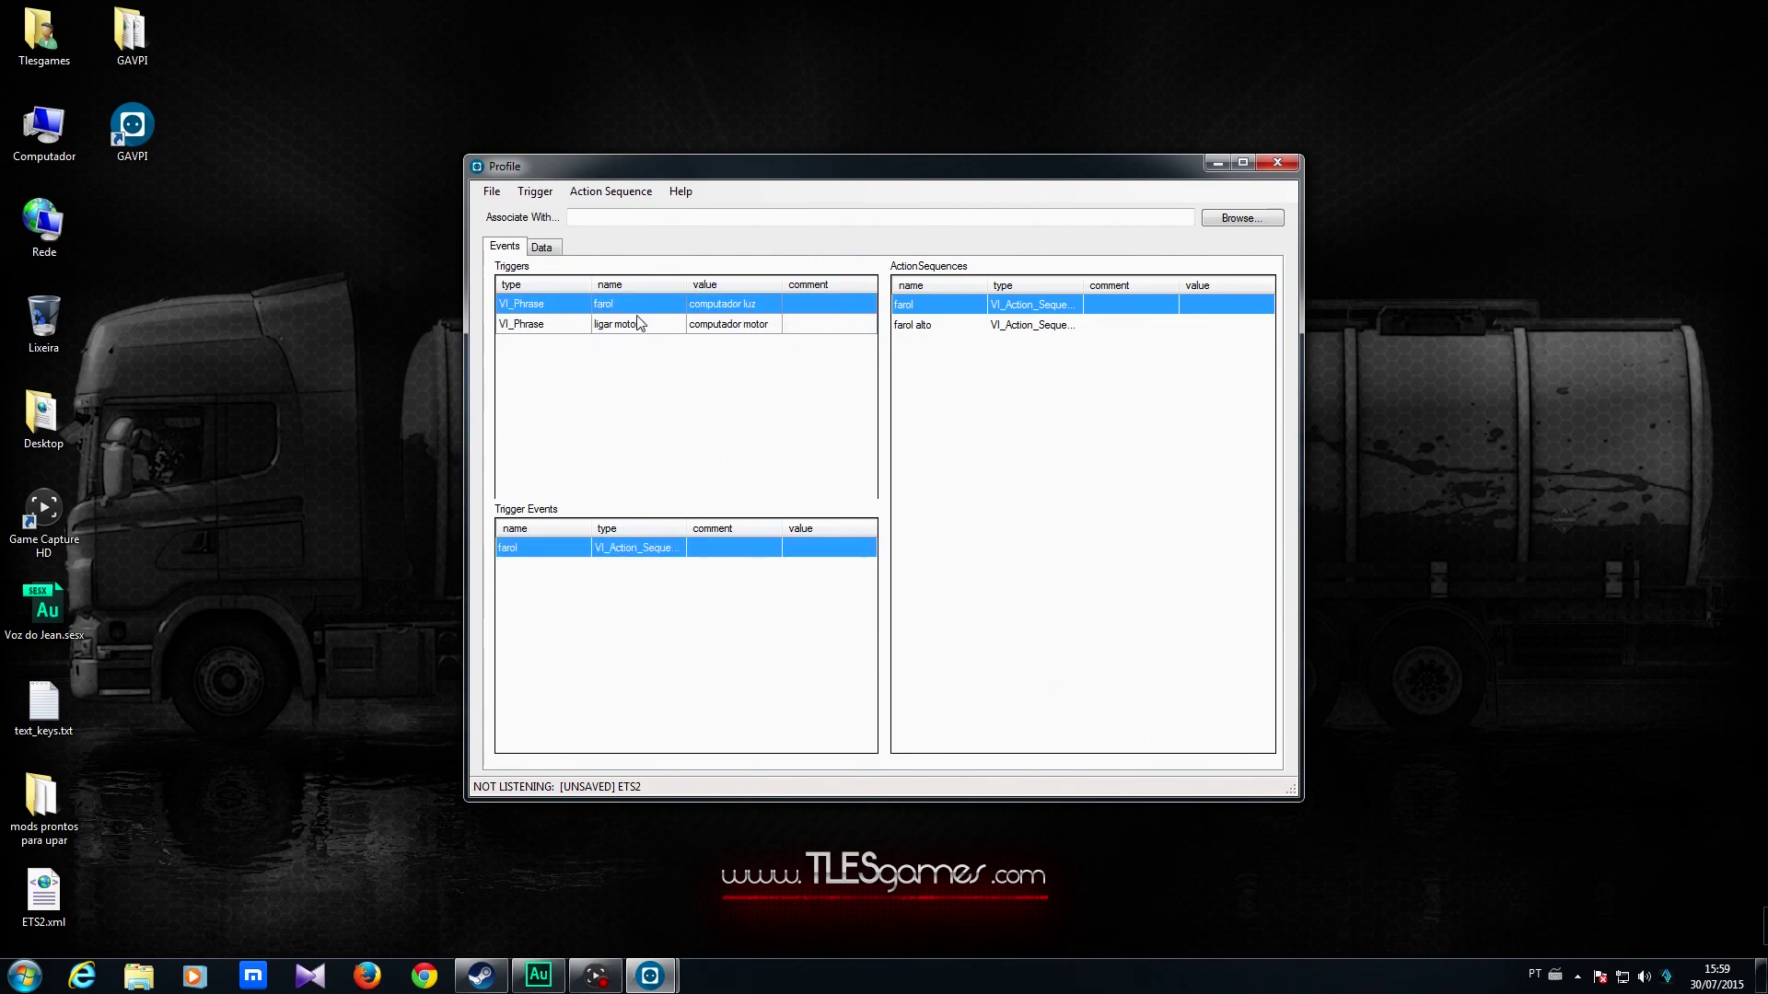
right_click(619, 306)
click(686, 354)
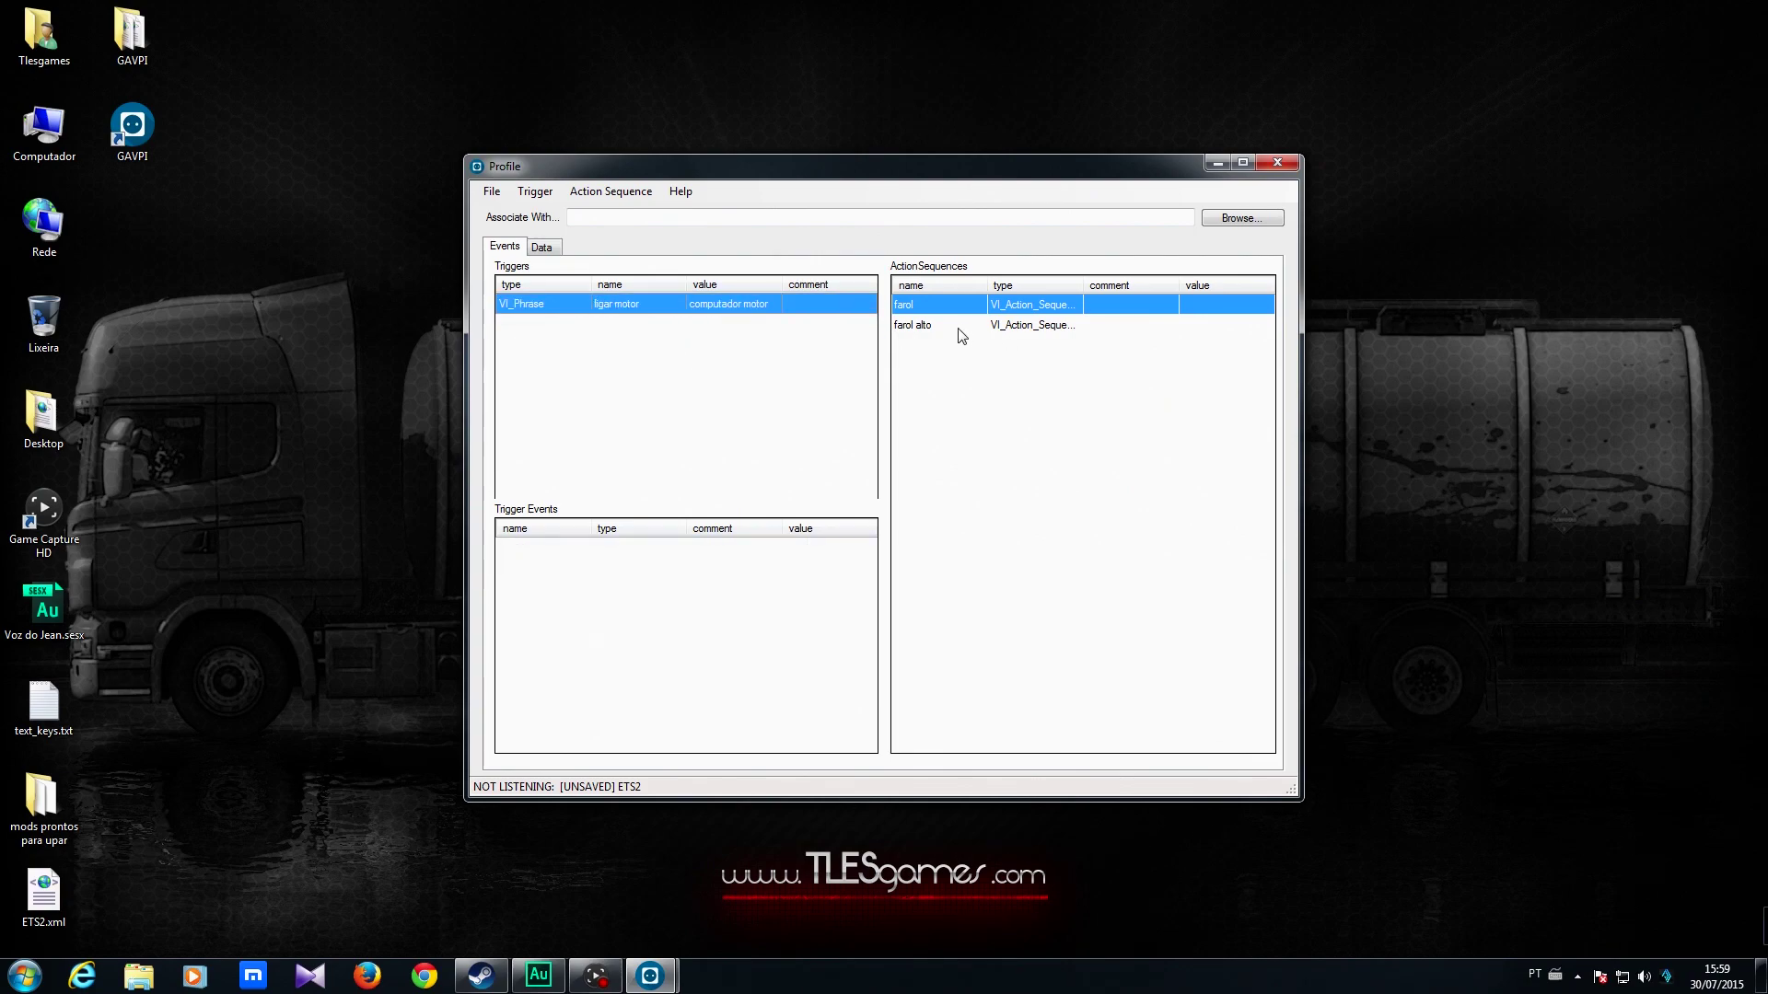
- Delete the farol alto and farol action sequences
click(923, 330)
right_click(924, 333)
click(967, 382)
right_click(924, 309)
click(972, 359)
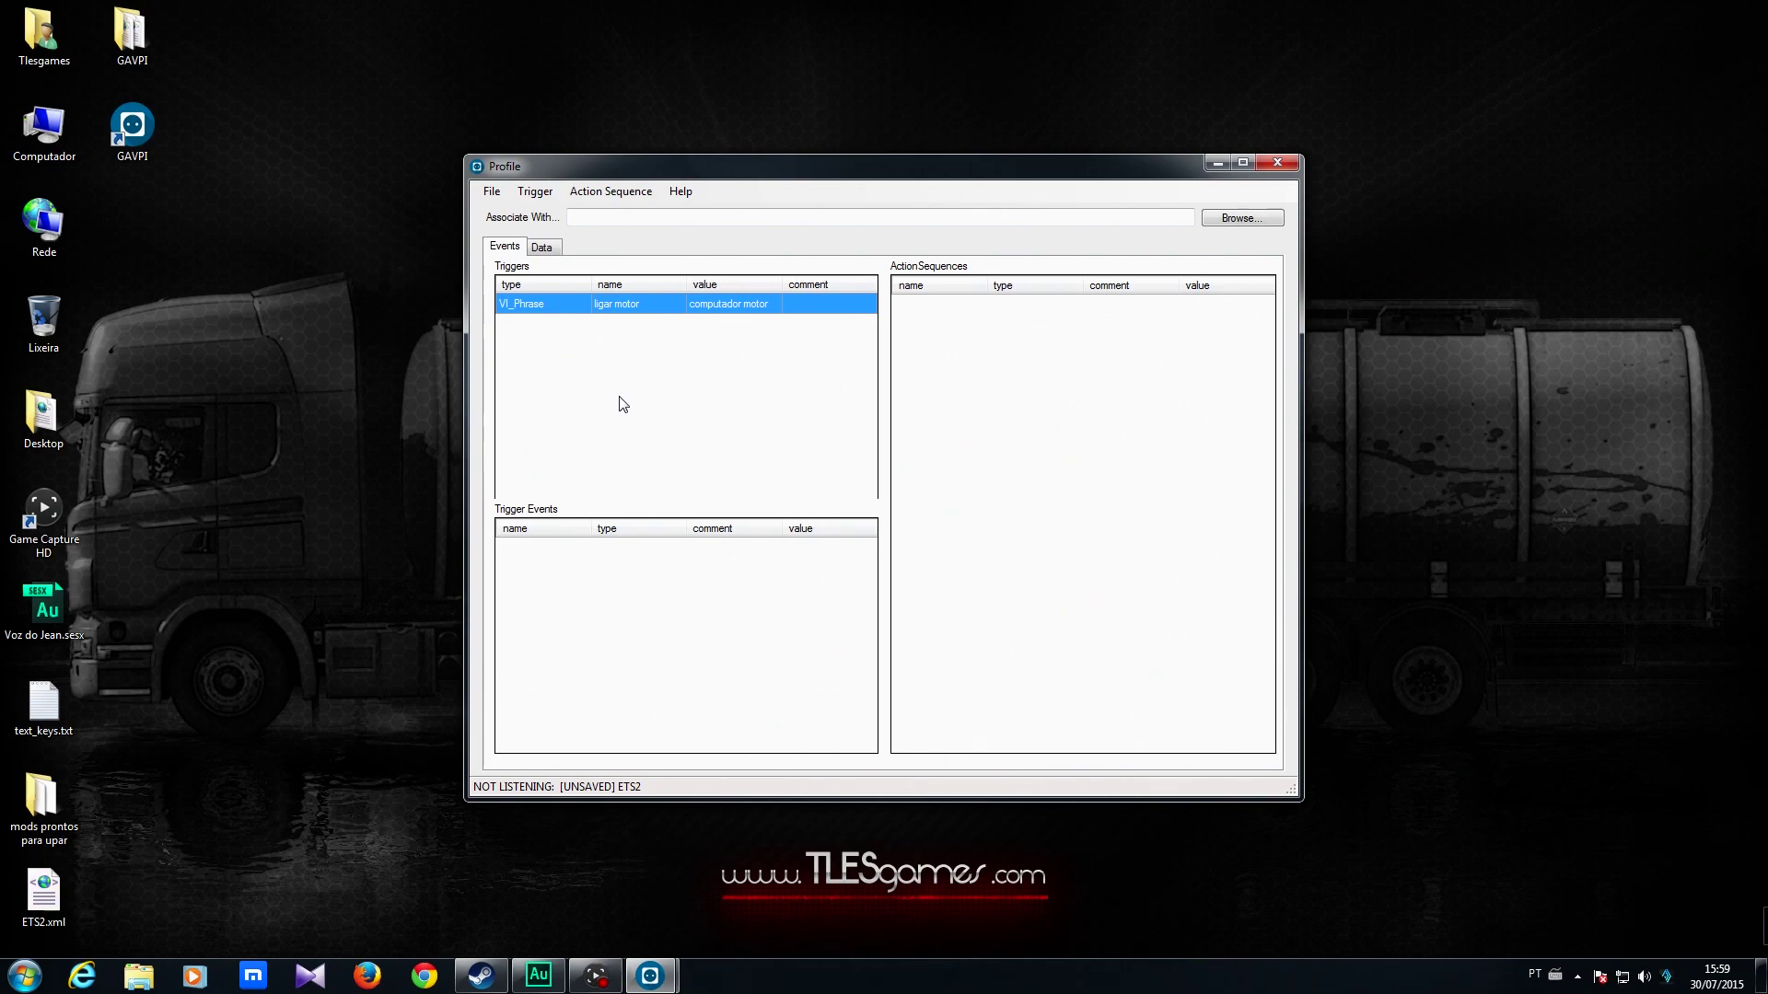
- Start a new action sequence and name it "ligar motor"
right_click(1001, 450)
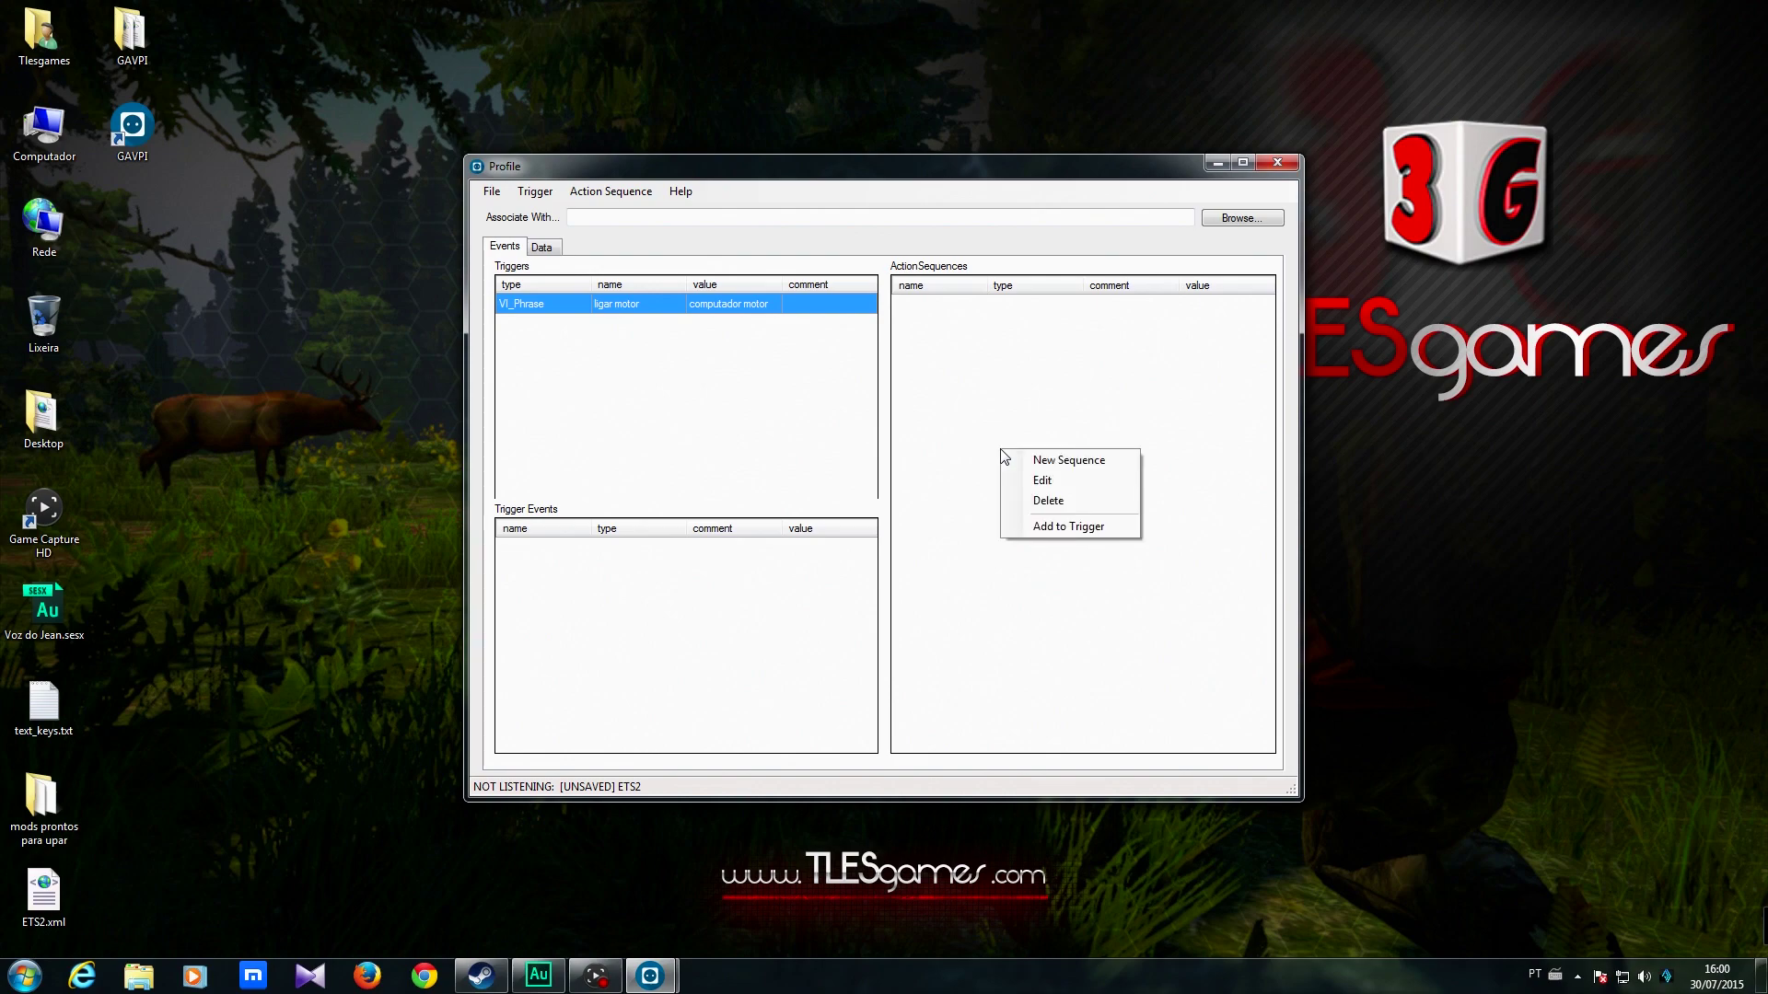
click(1057, 460)
drag(917, 206, 1457, 339)
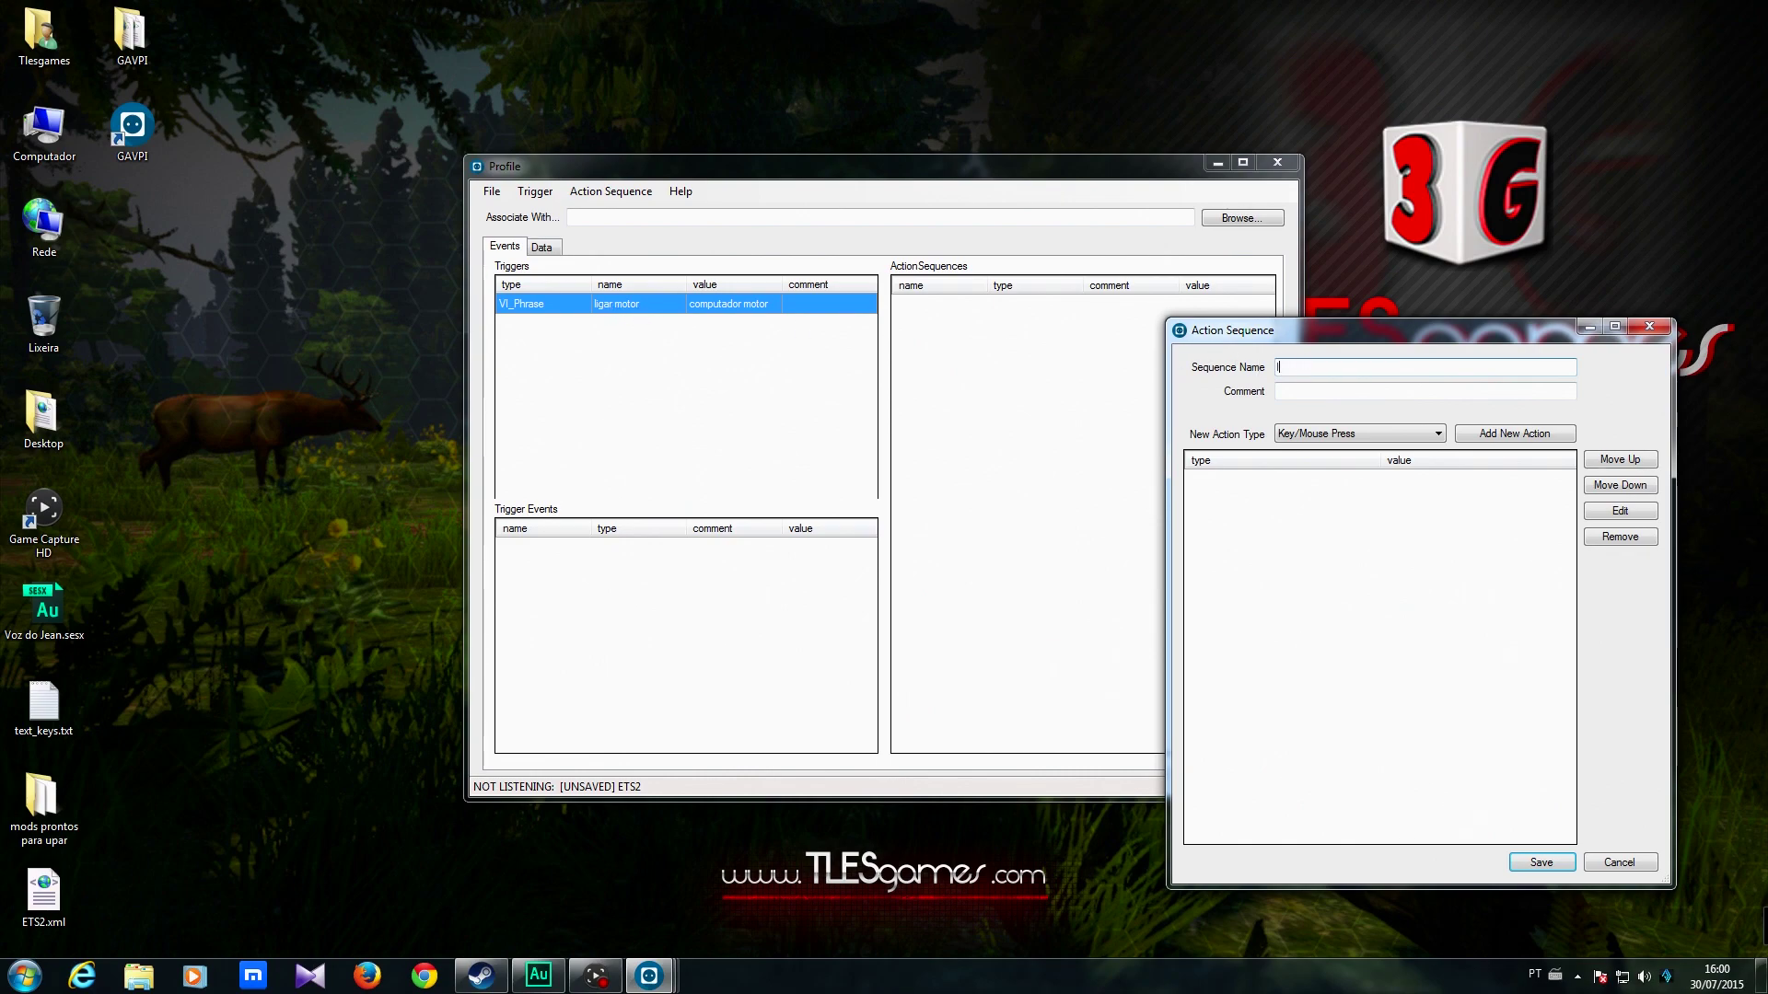
text(tor)
- Add a Key/Mouse Press action with press type KeyPress and value NumPad1, and save the ligar motor sequence
click(1502, 434)
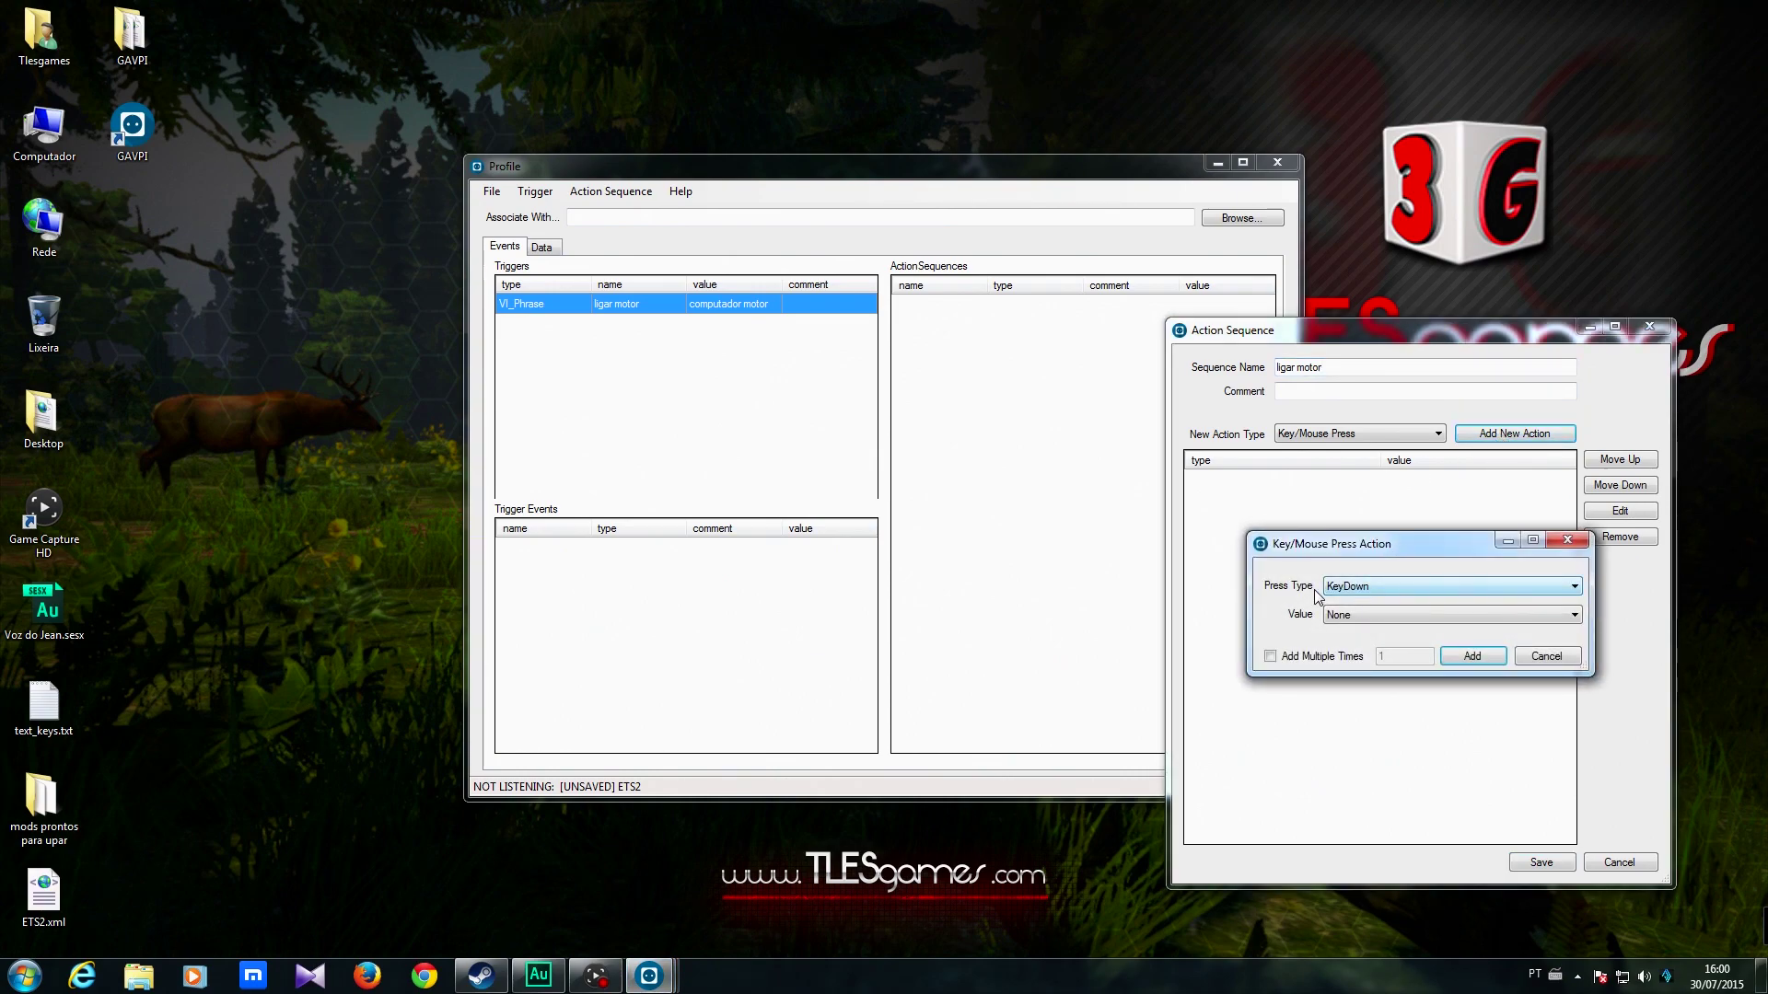
click(1370, 591)
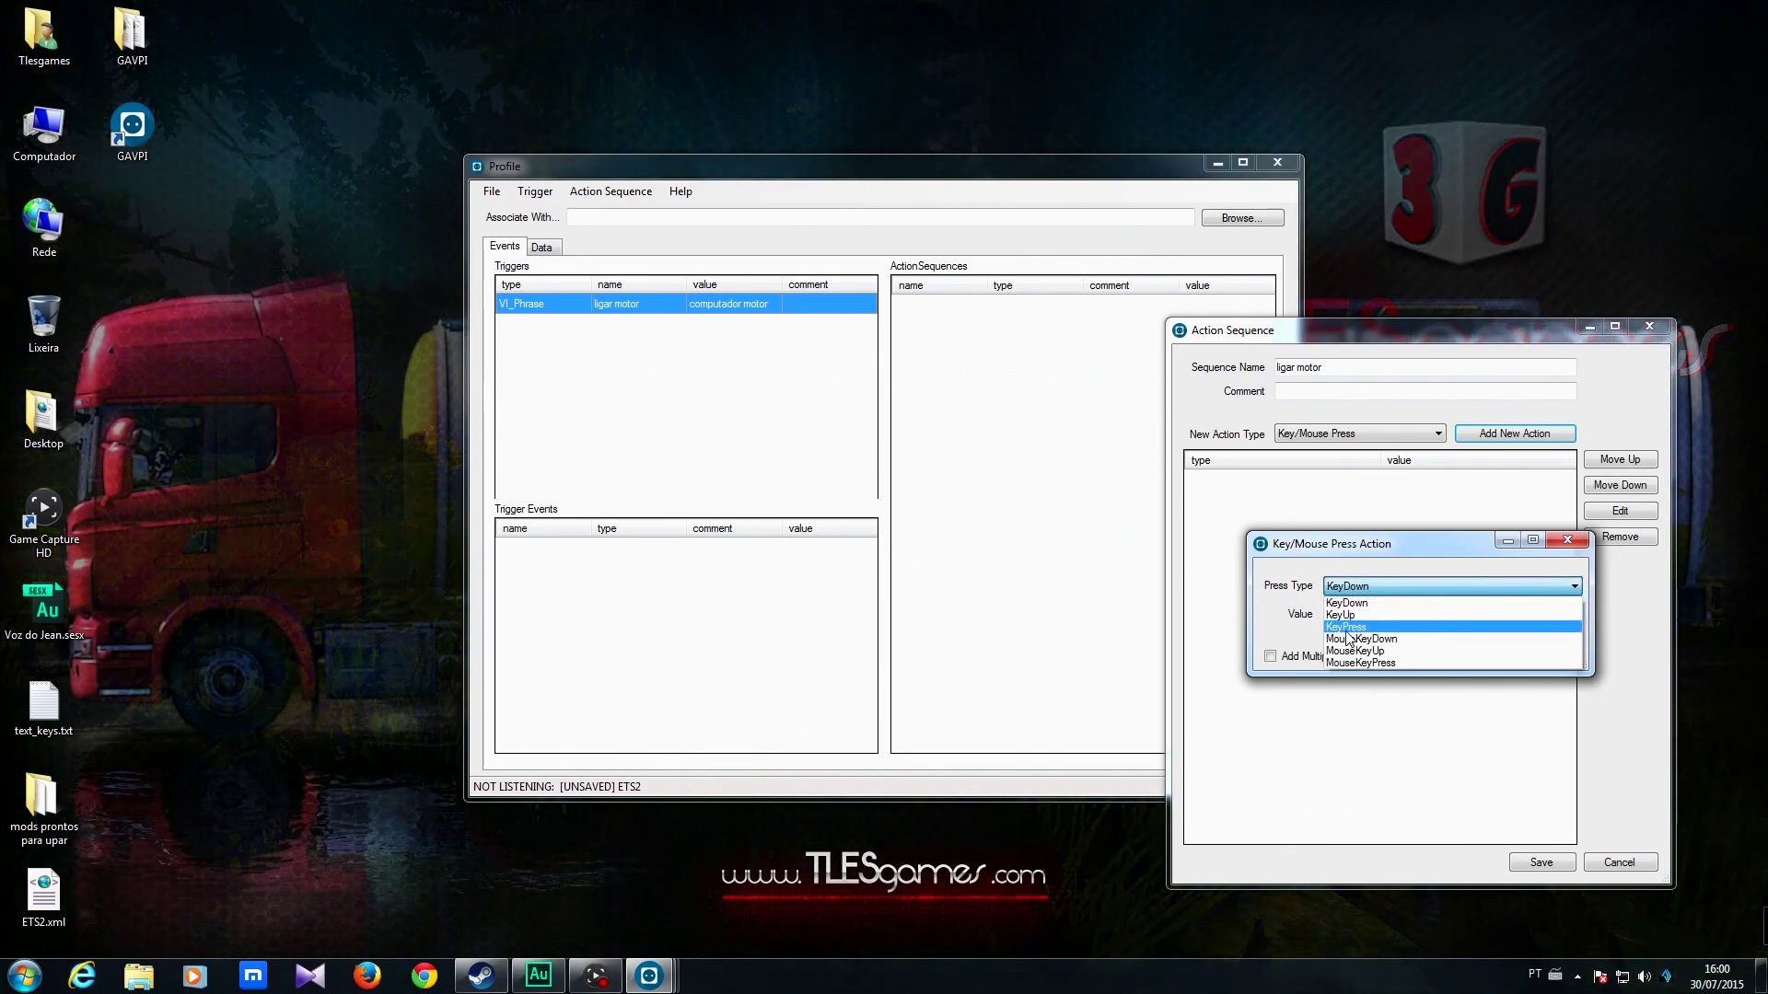
click(1349, 628)
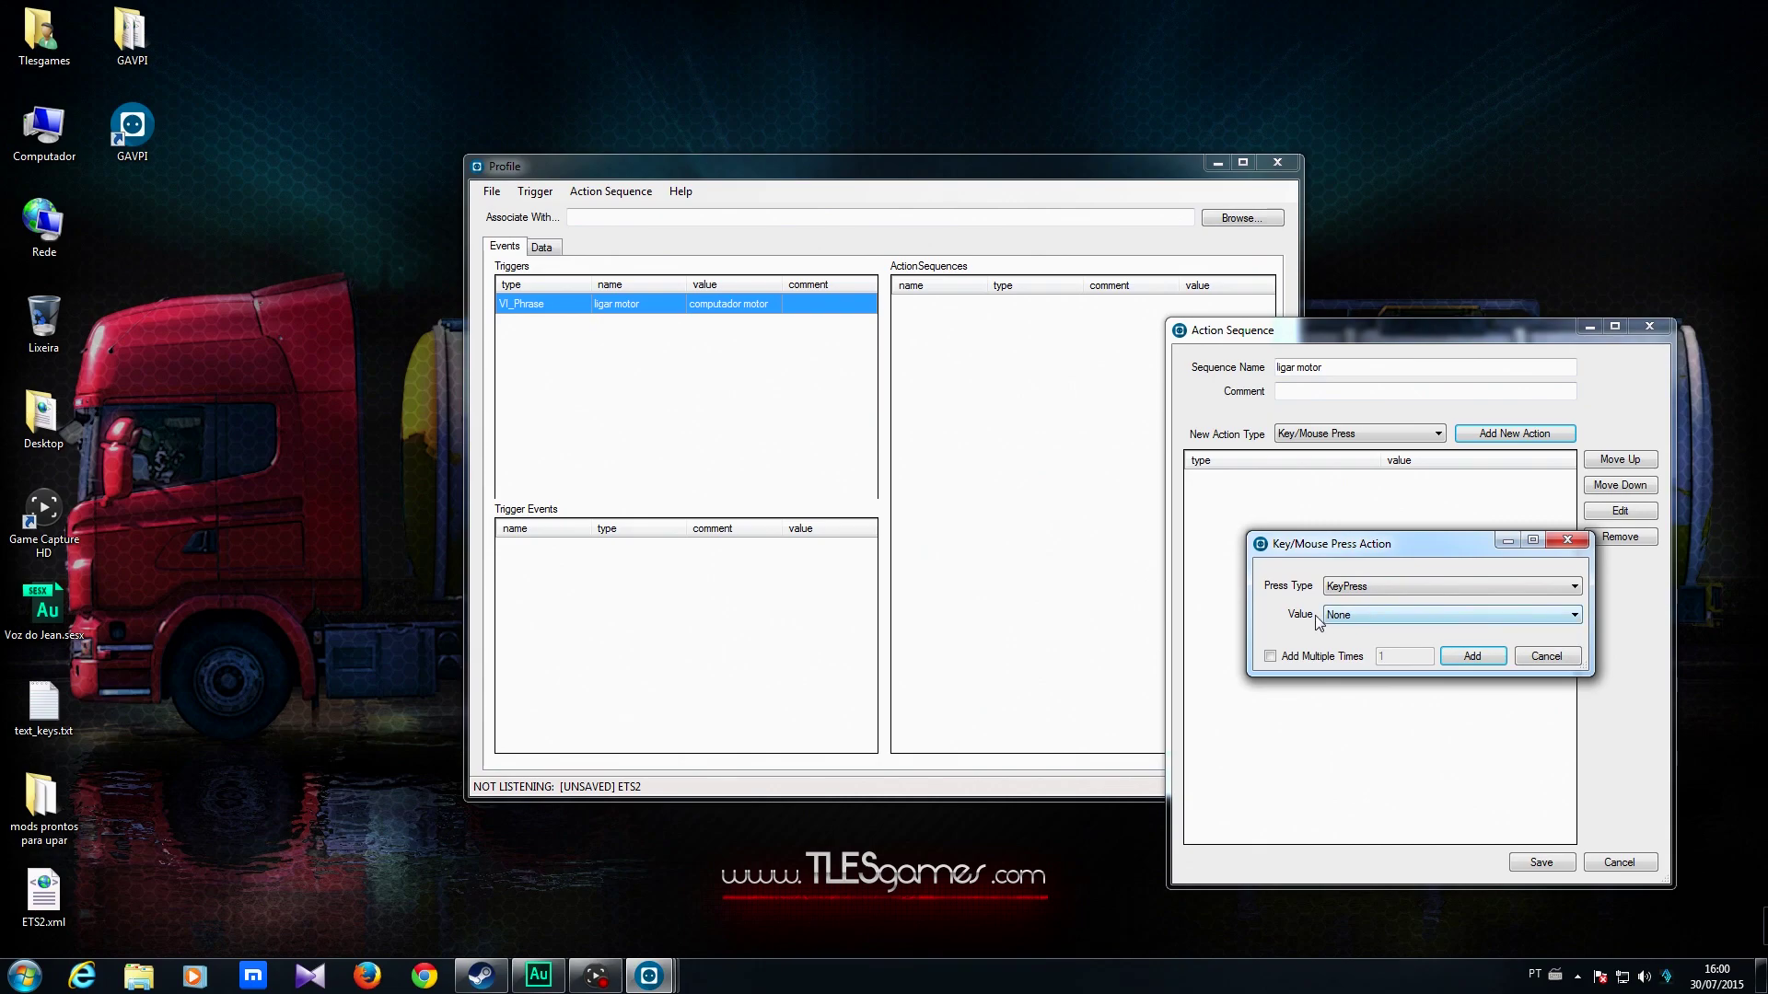
click(1377, 617)
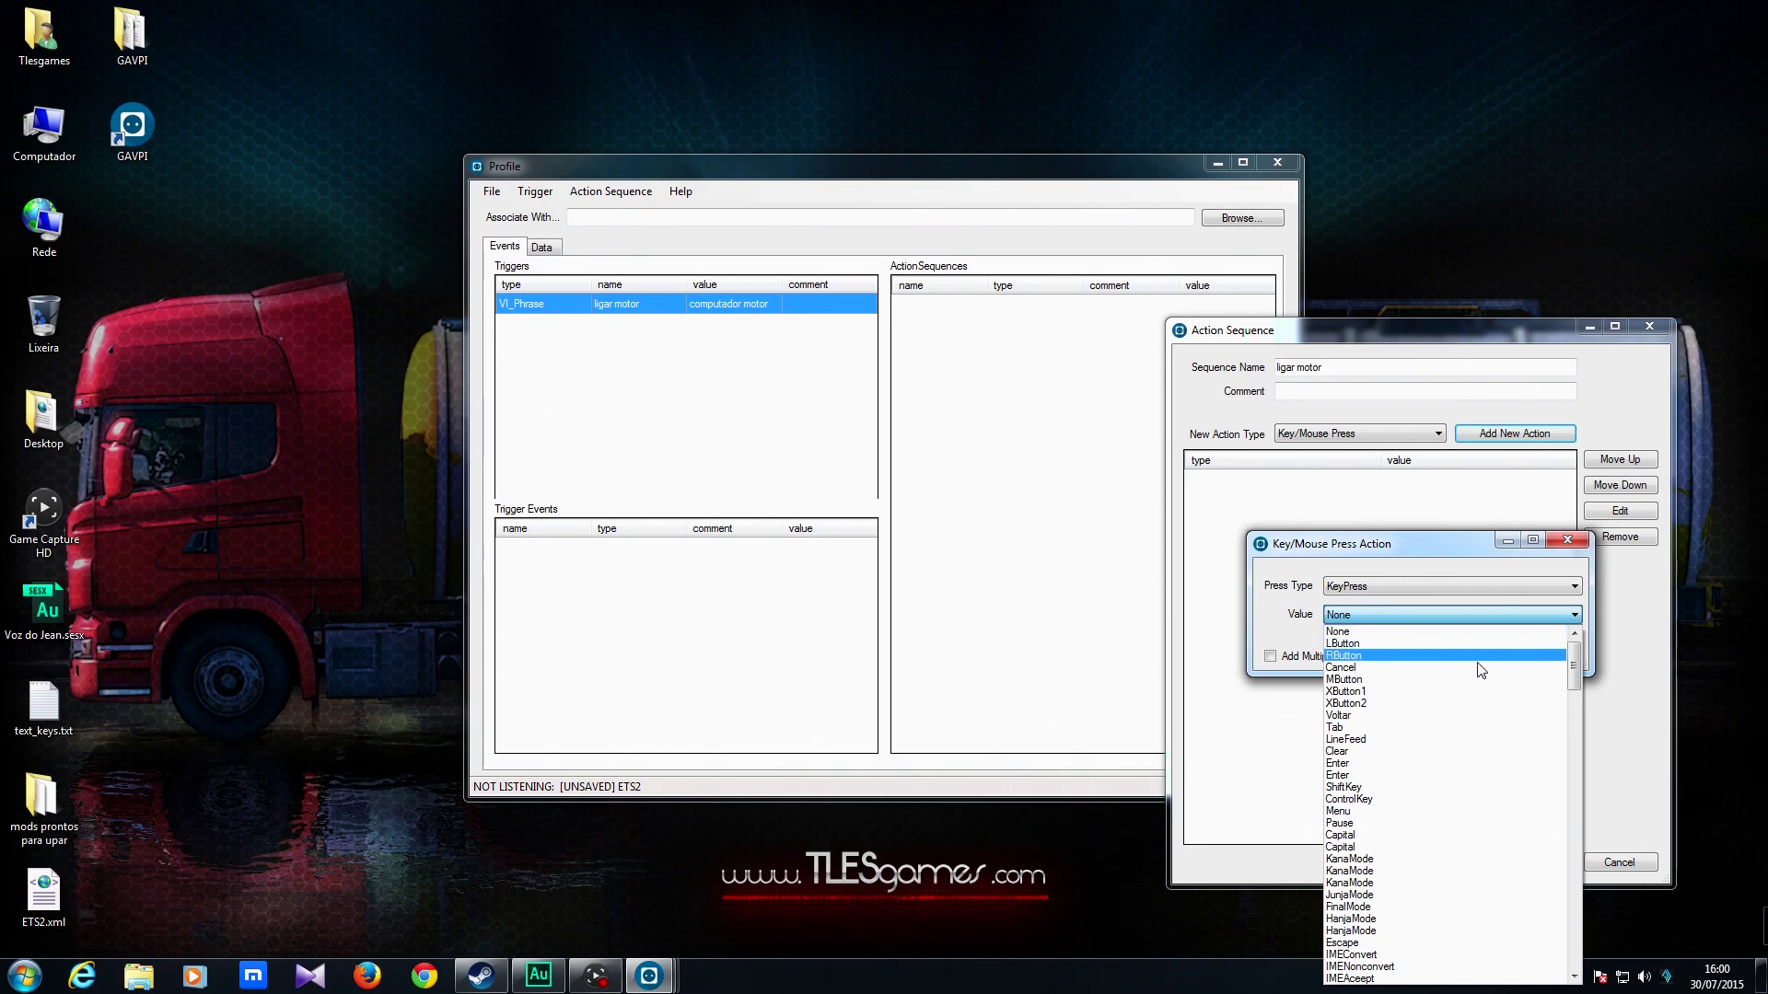
drag(1572, 661, 1572, 799)
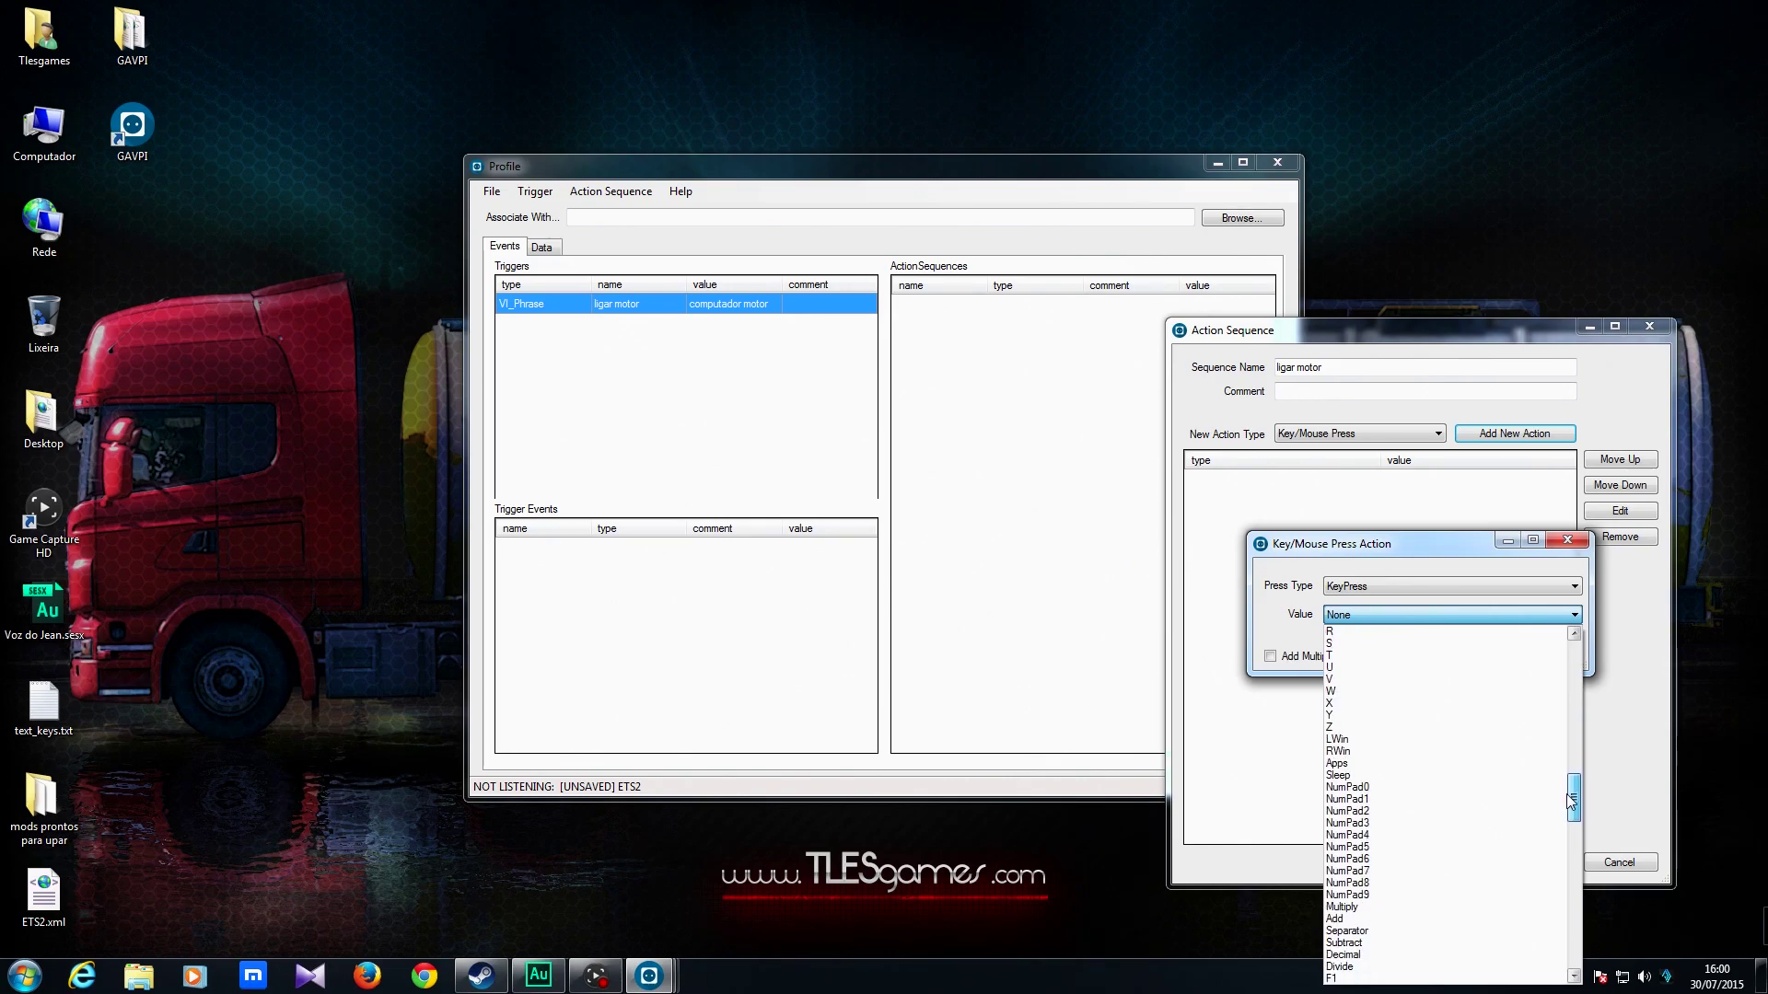
click(1363, 801)
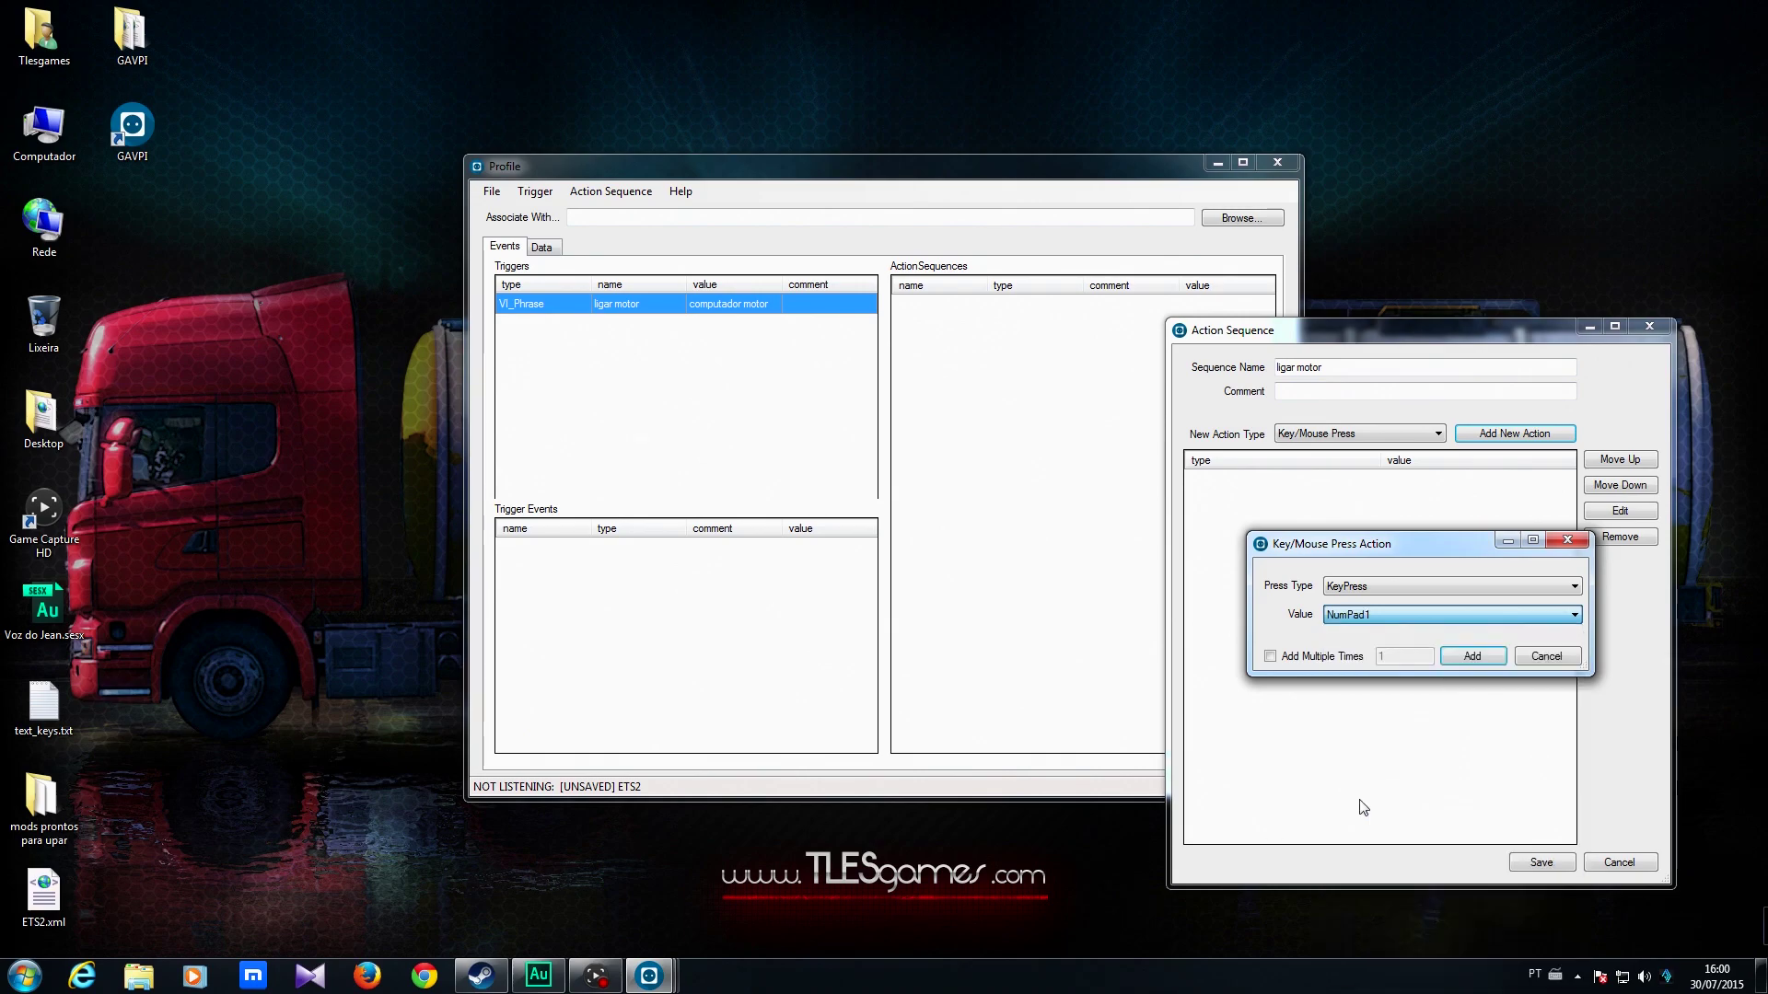
click(1472, 655)
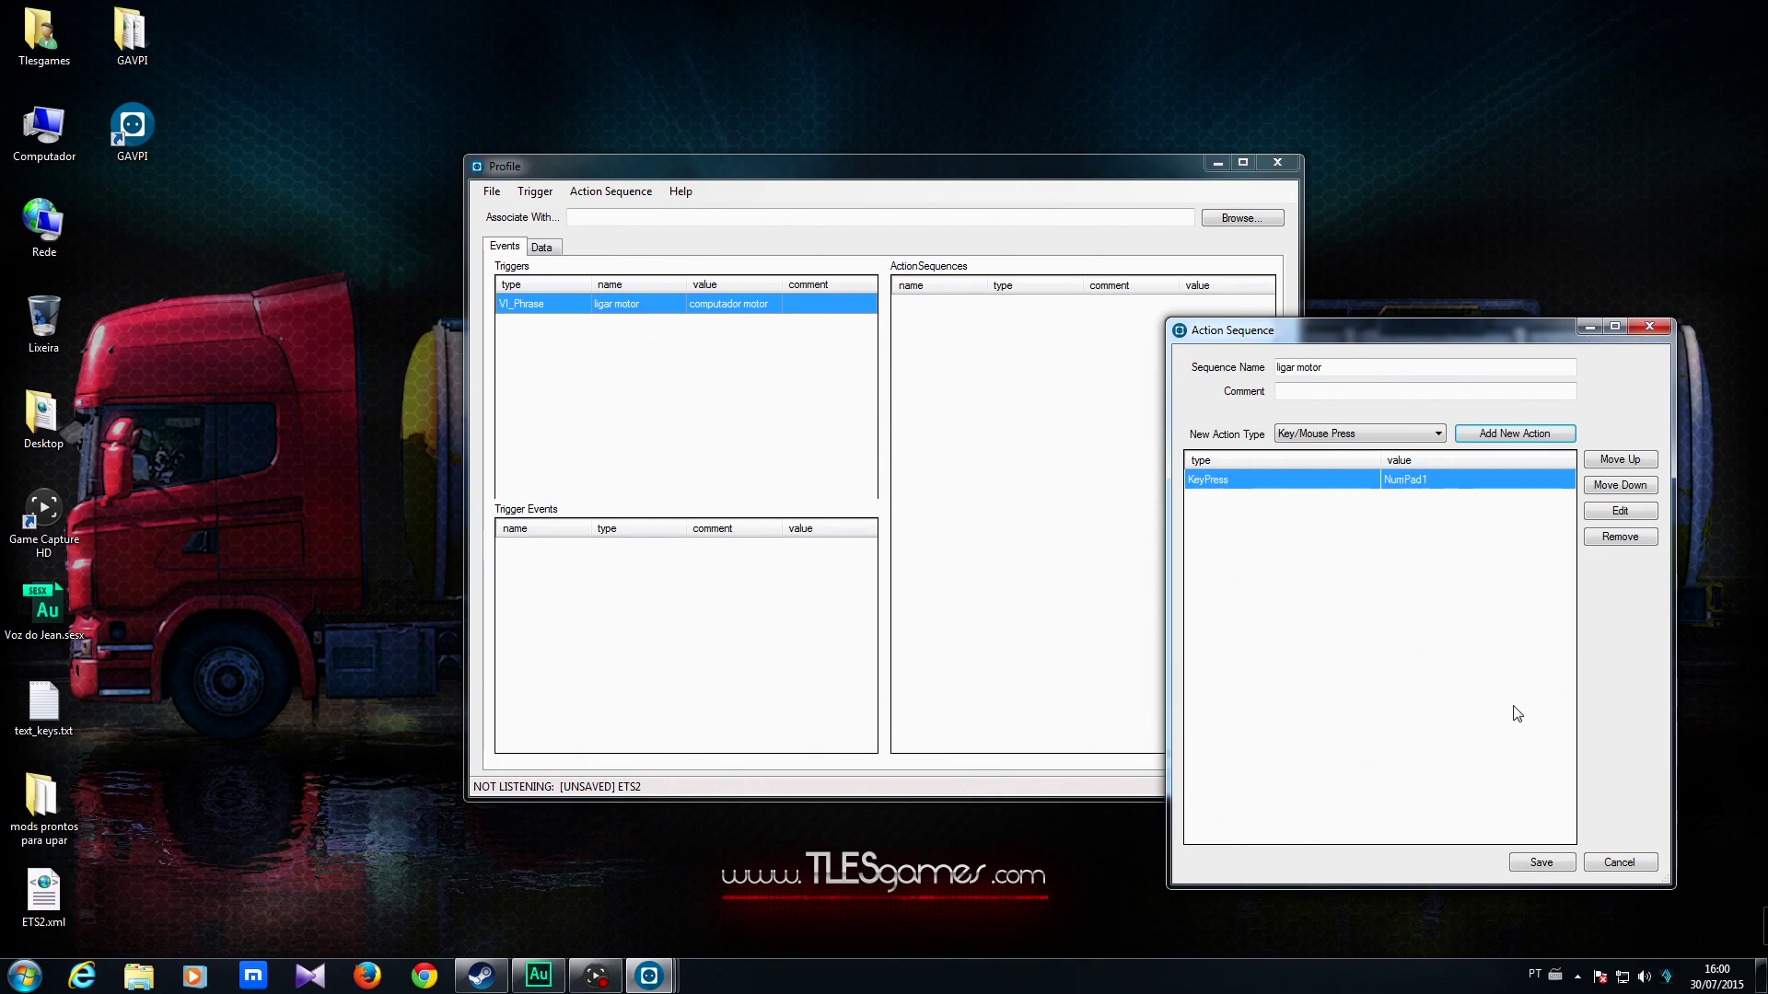
click(1540, 863)
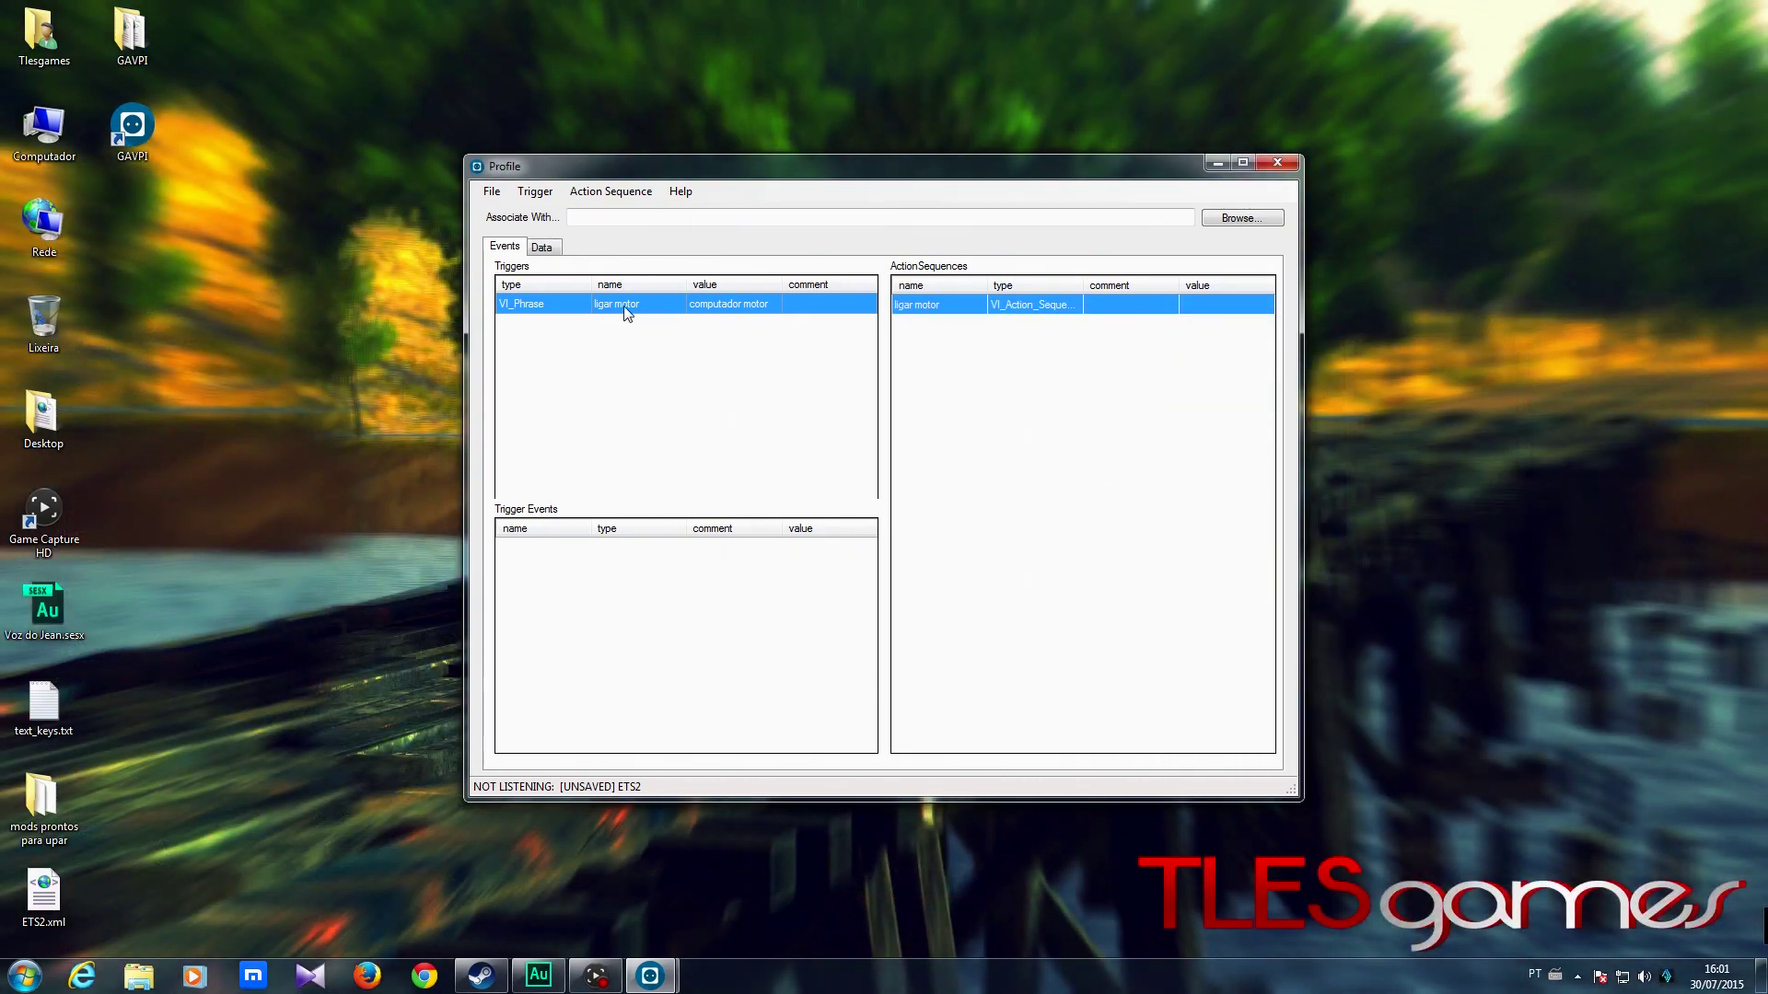
- Review the name and speech recognition phrase of the ligar motor trigger
right_click(637, 313)
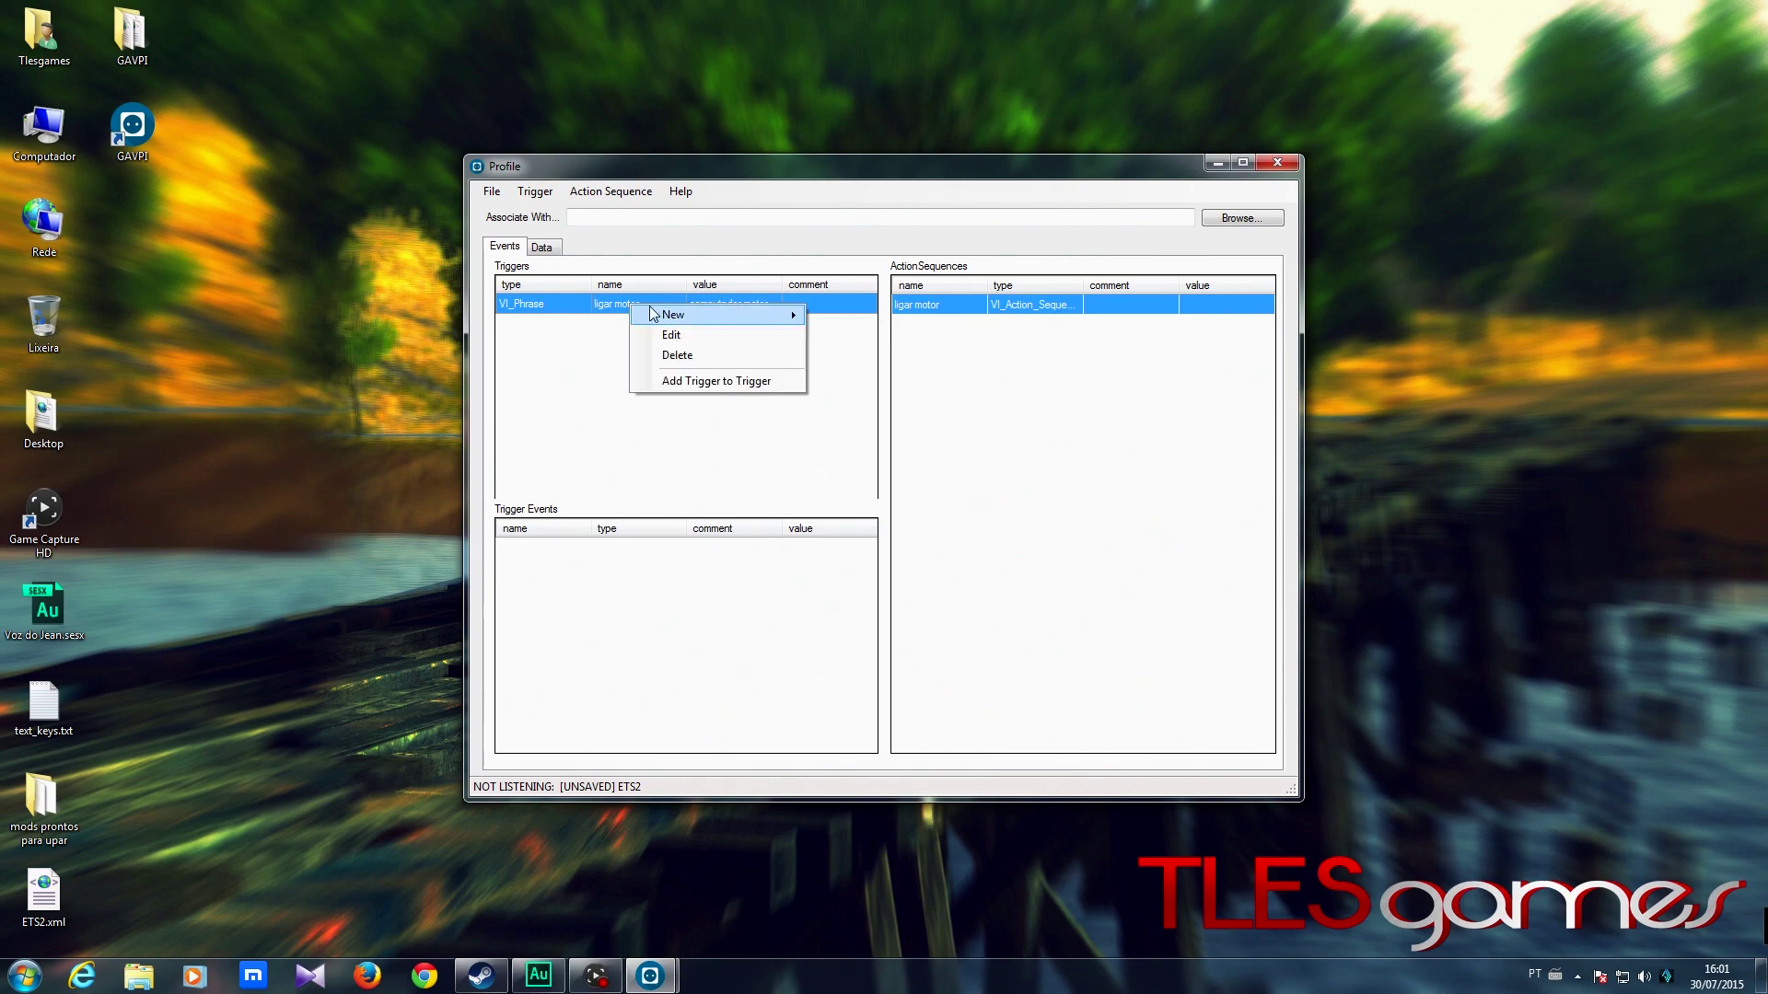
click(673, 338)
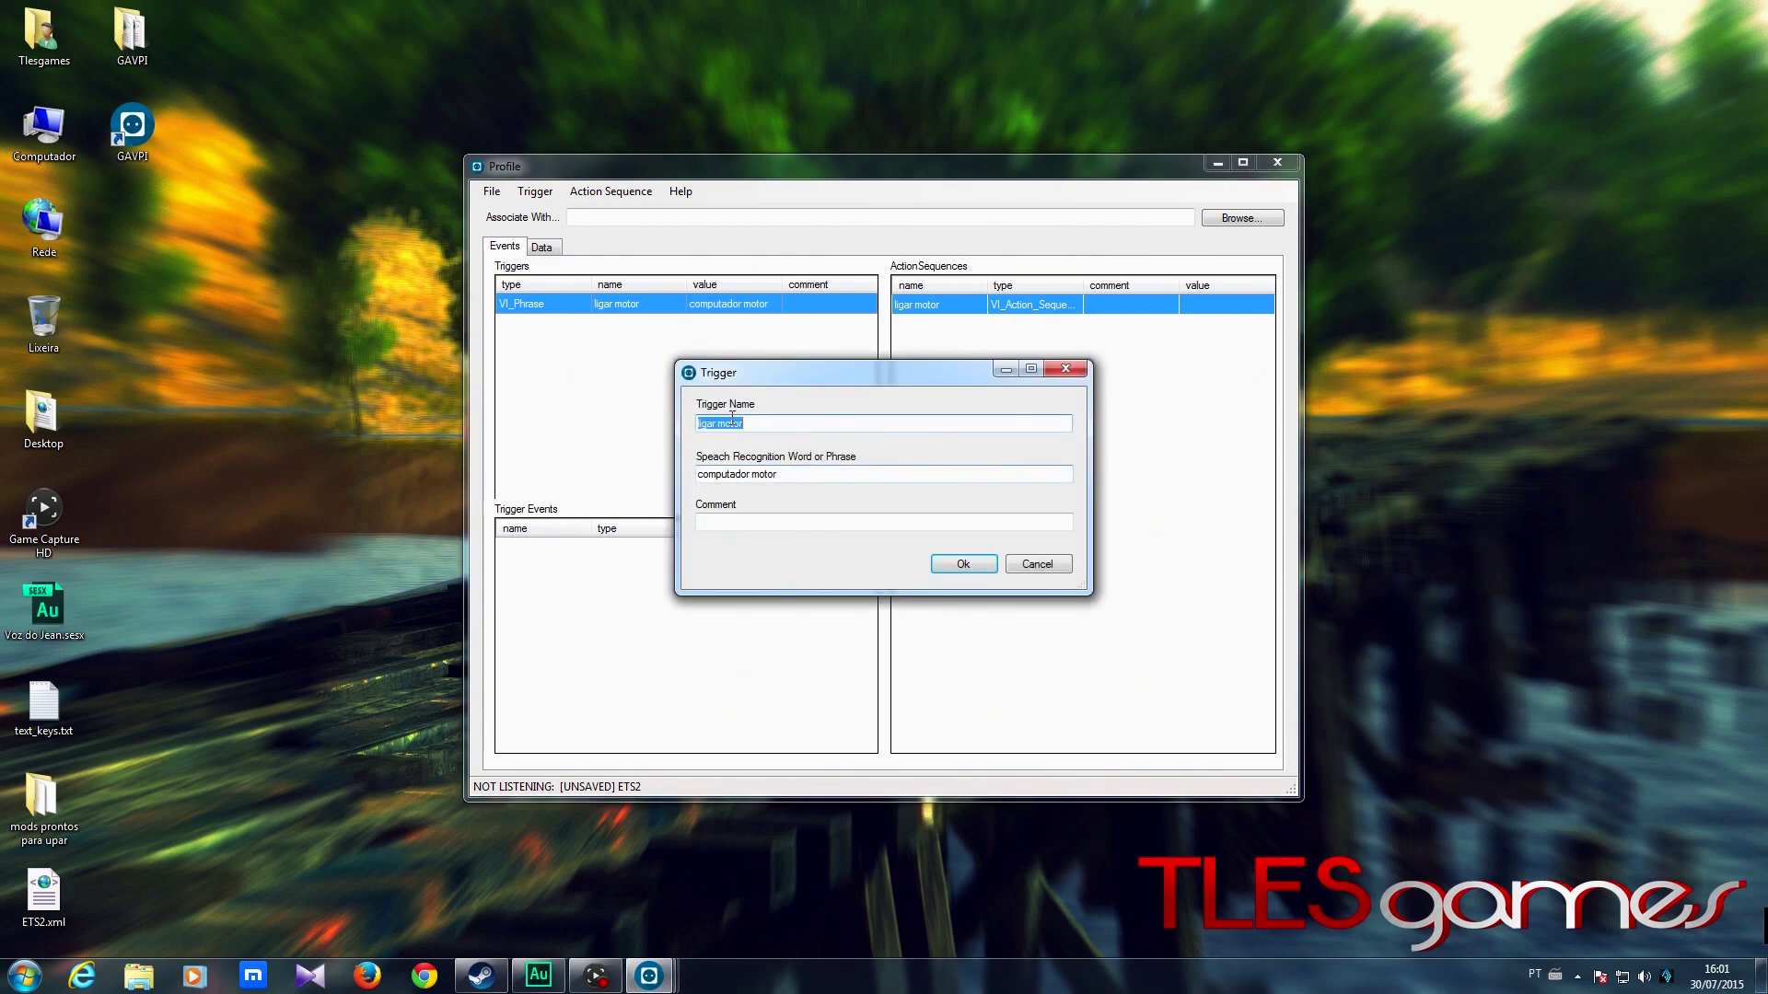
click(781, 475)
drag(781, 475, 647, 469)
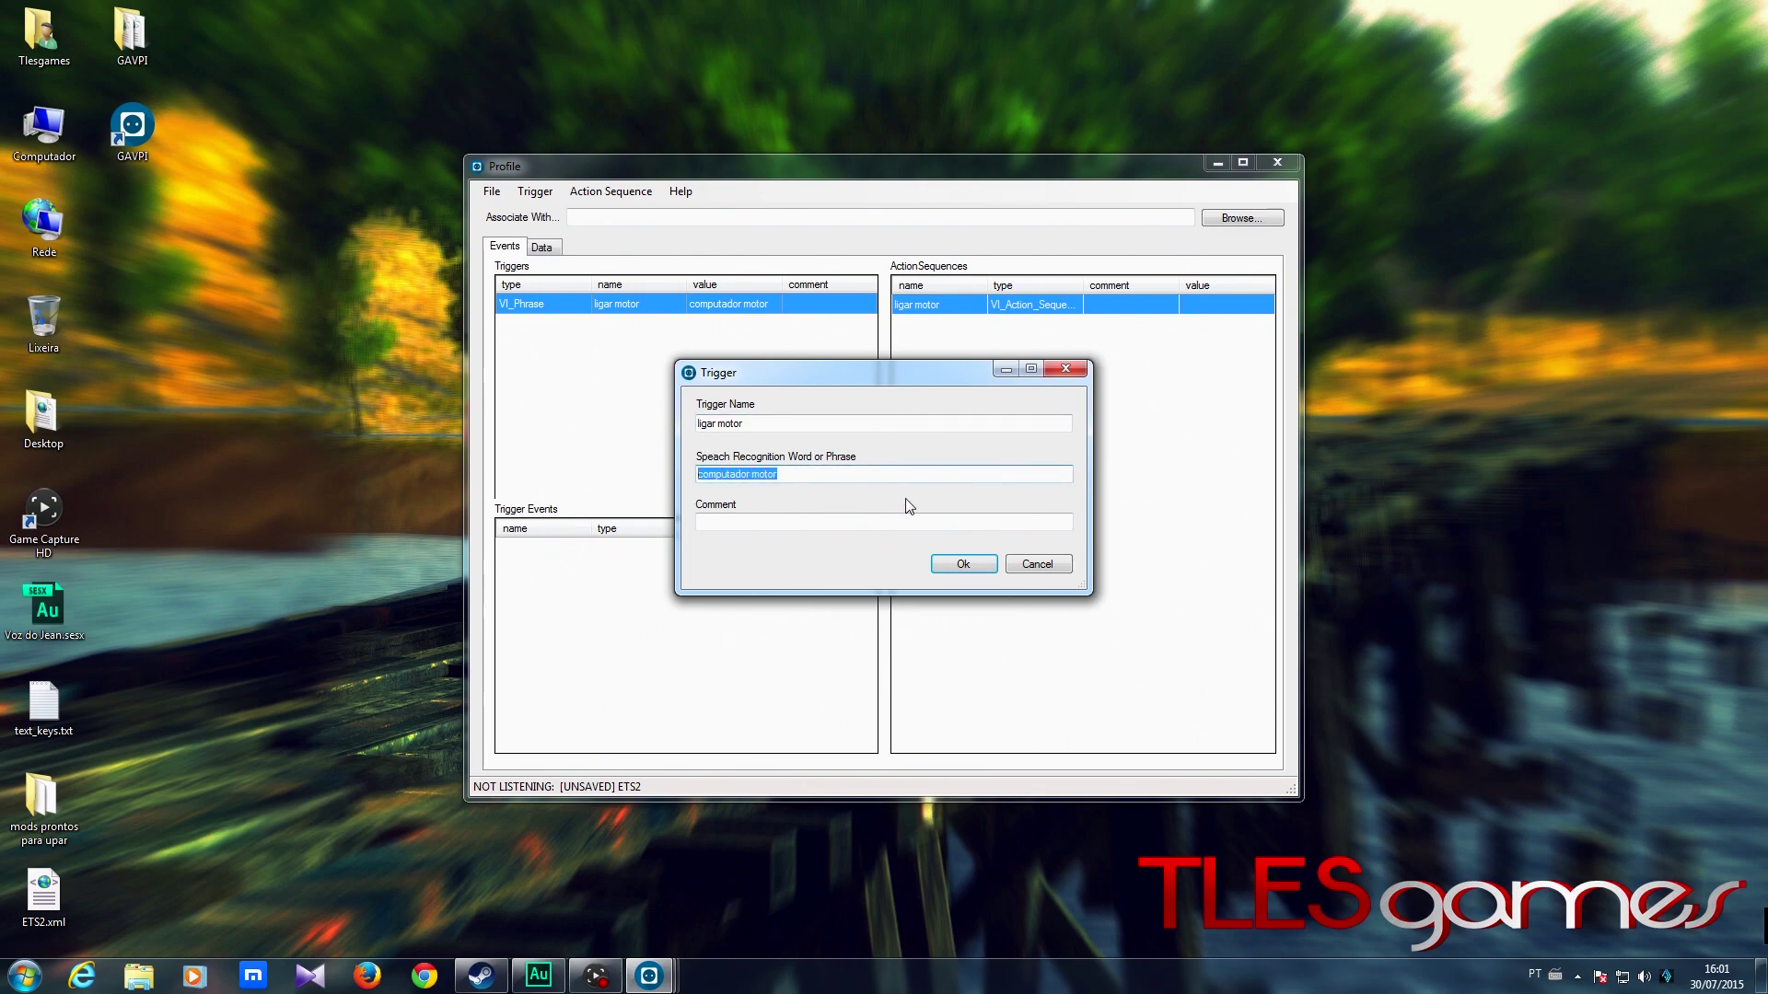
click(962, 566)
- Open the ligar motor action sequence to check its assigned key action
right_click(941, 306)
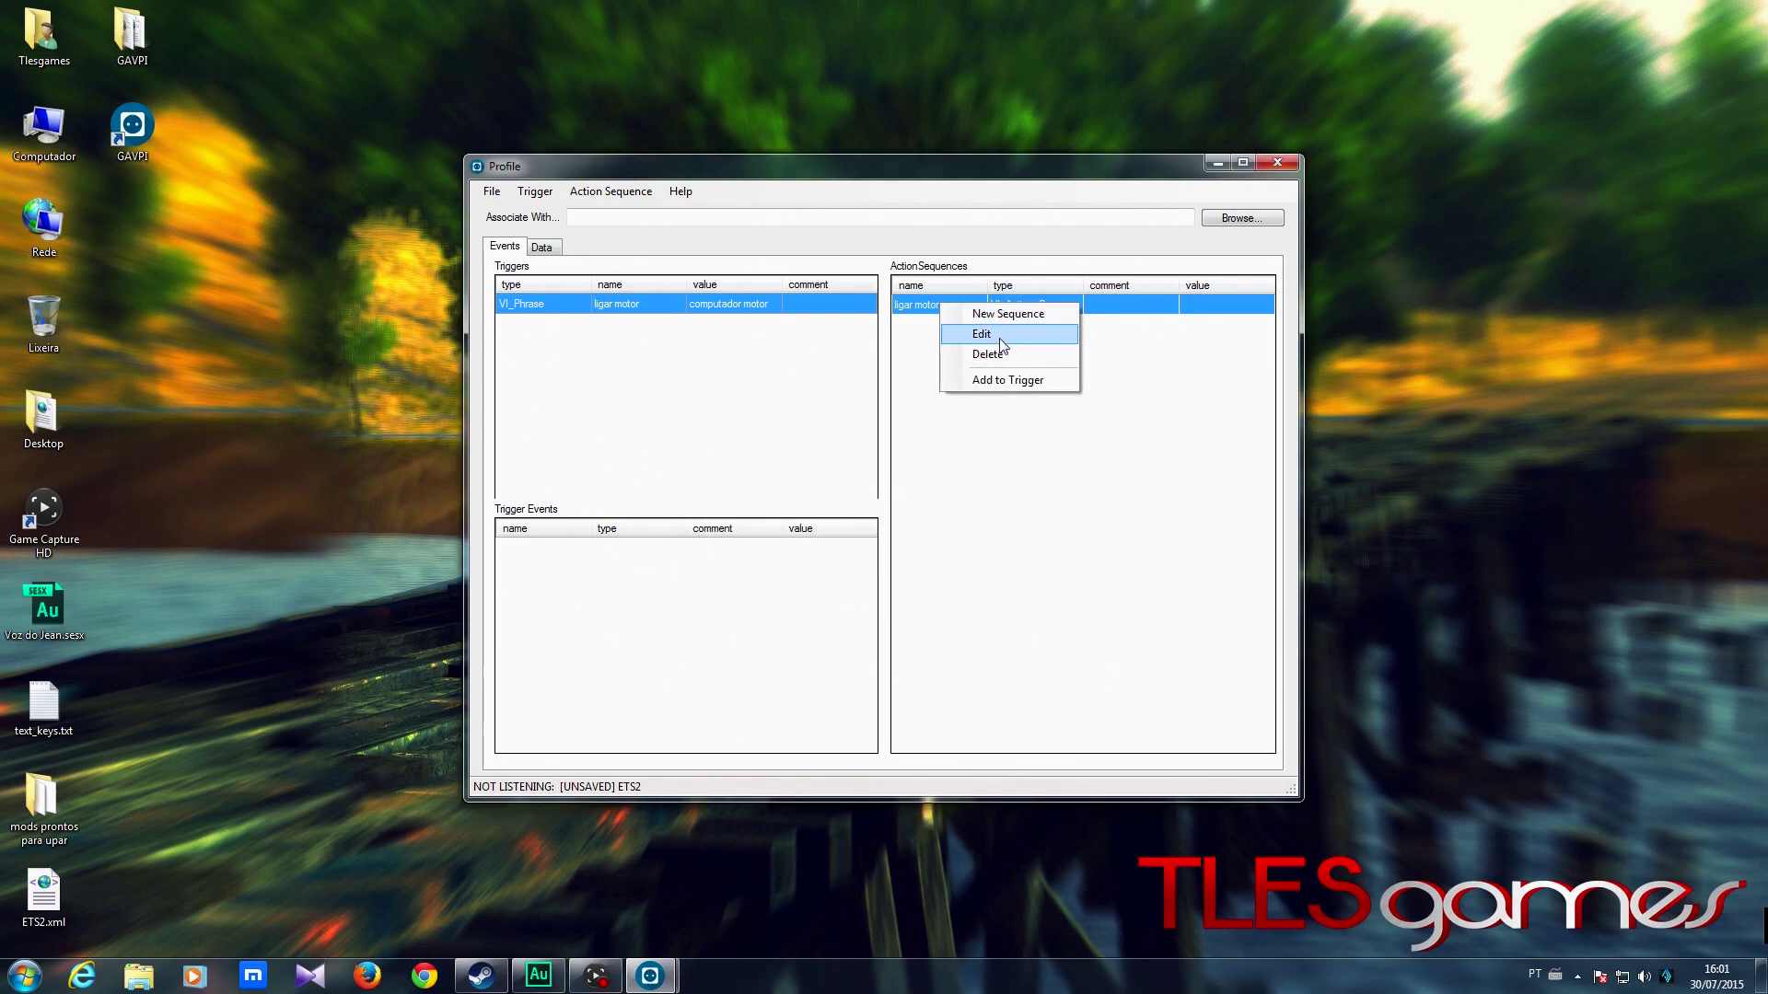
click(1000, 340)
drag(848, 203, 1271, 238)
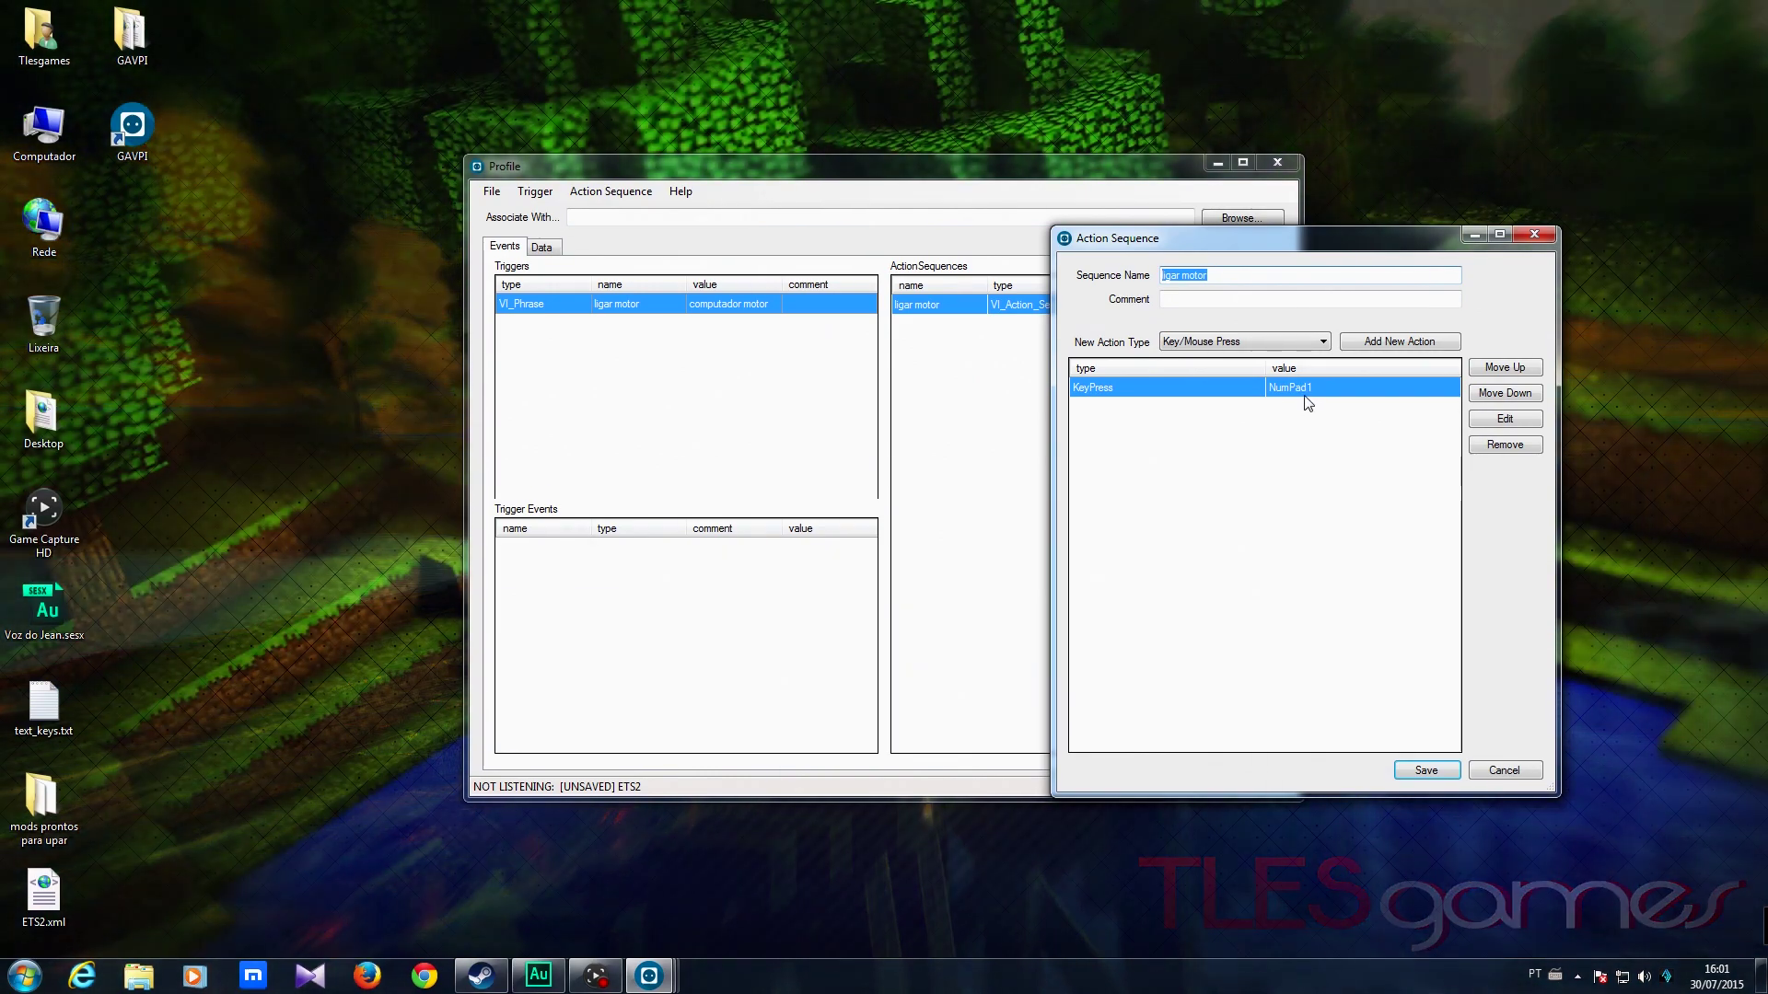
- Close the open sequence by saving it, and add the ligar motor action sequence to the ligar motor trigger
click(1425, 770)
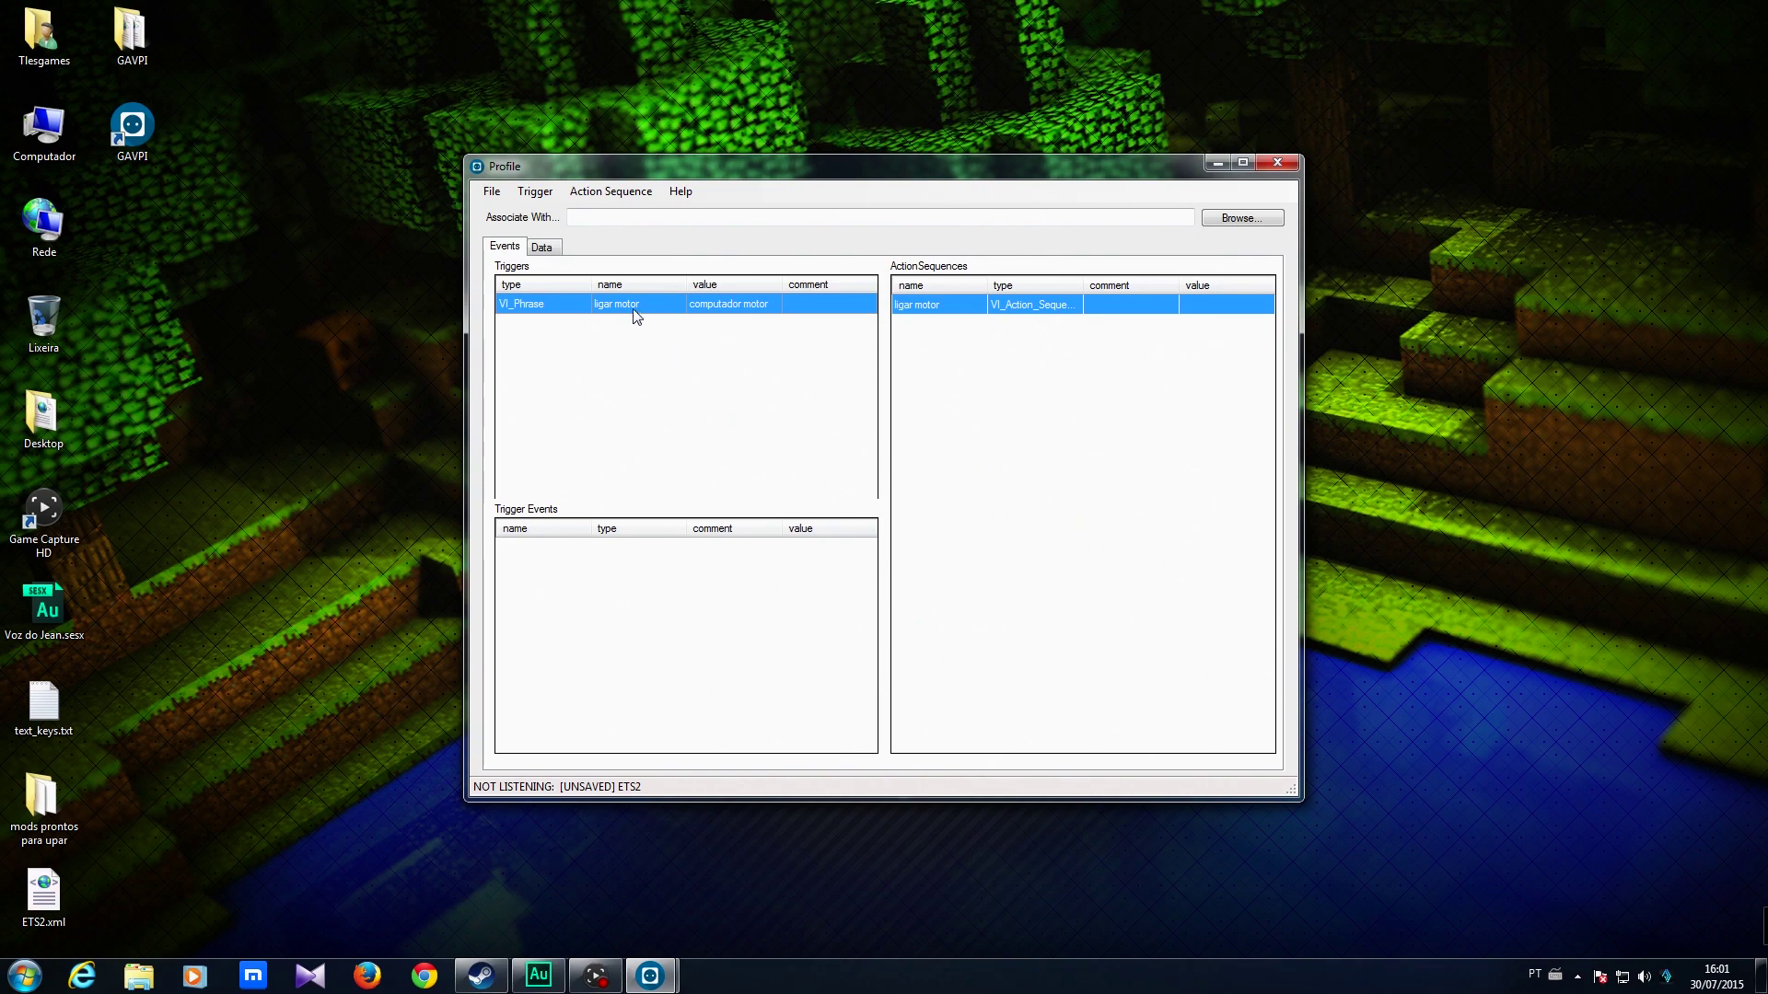
right_click(950, 309)
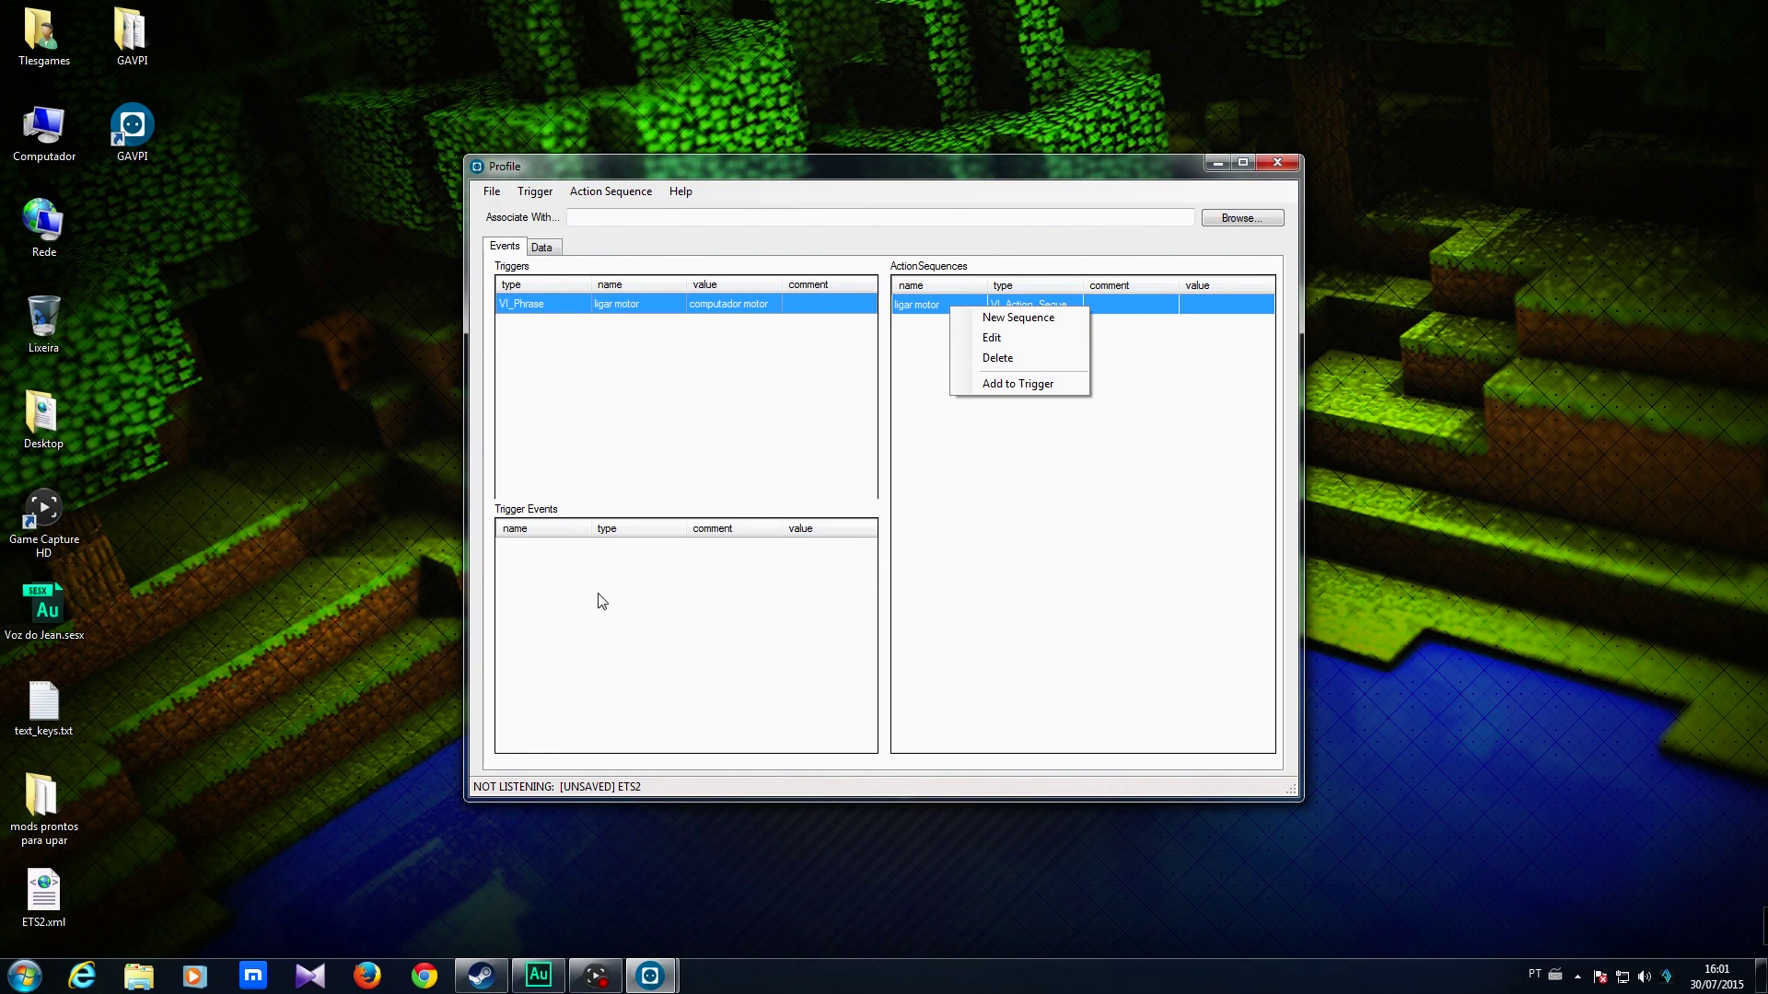
click(997, 384)
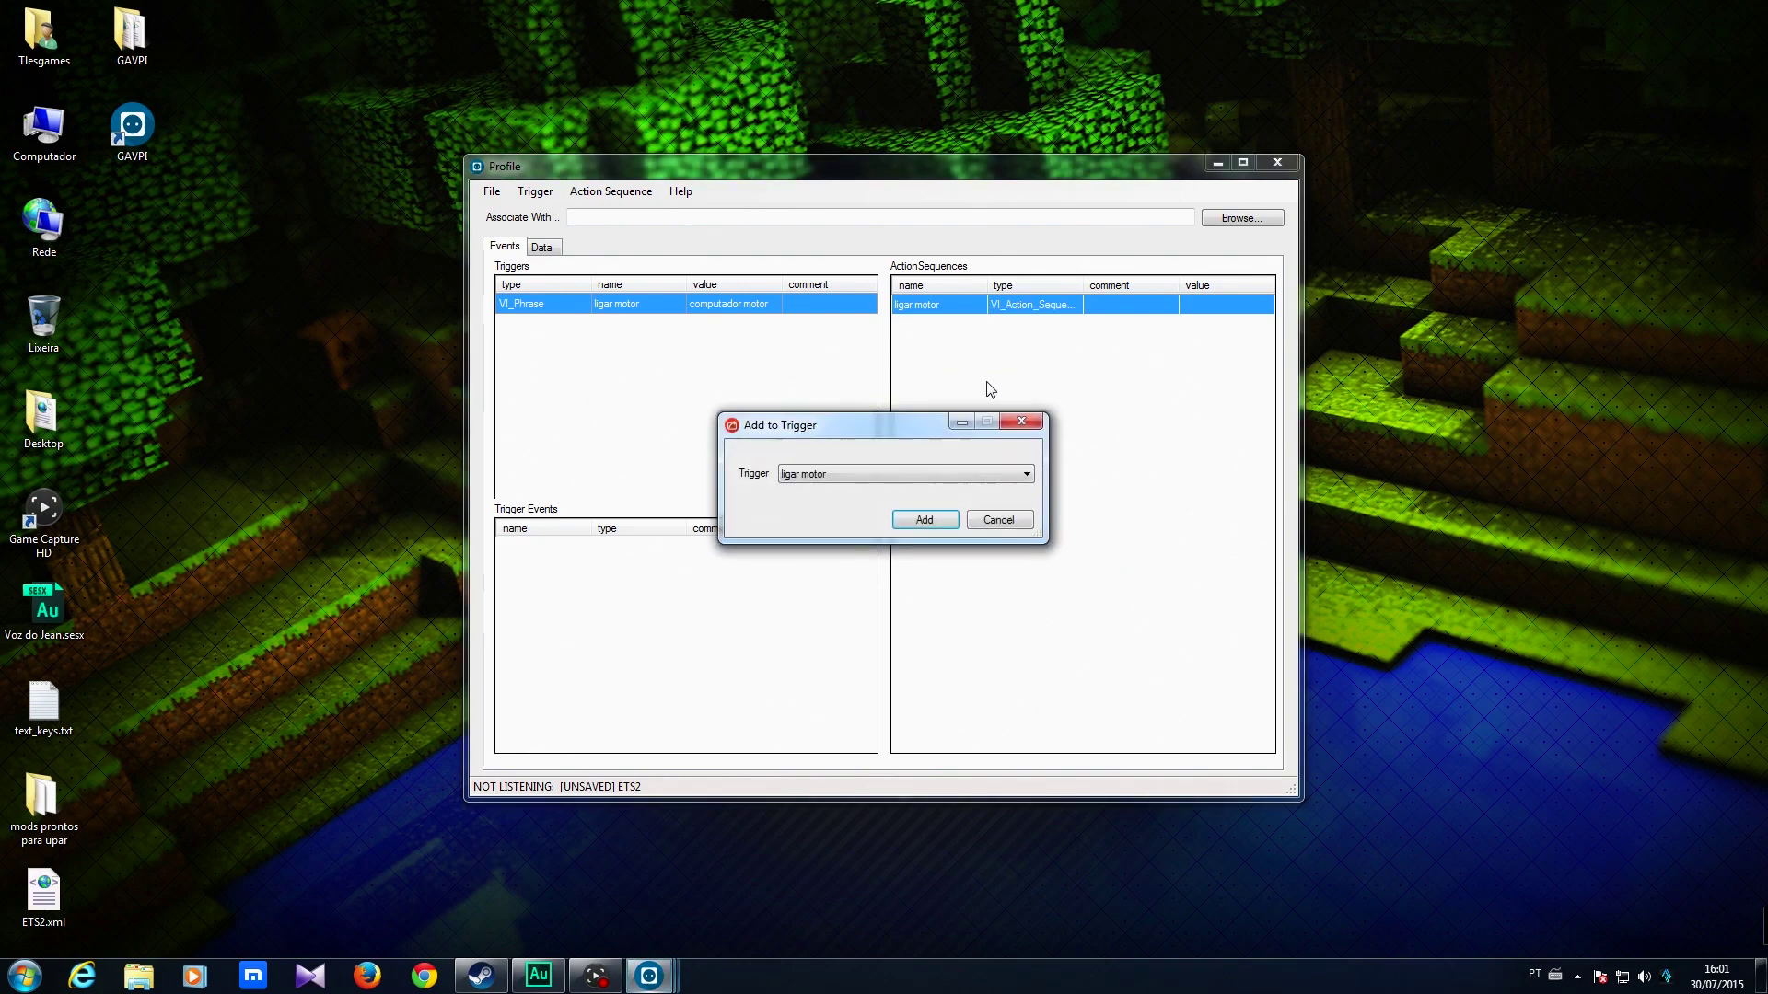
drag(910, 424, 1257, 417)
click(1155, 467)
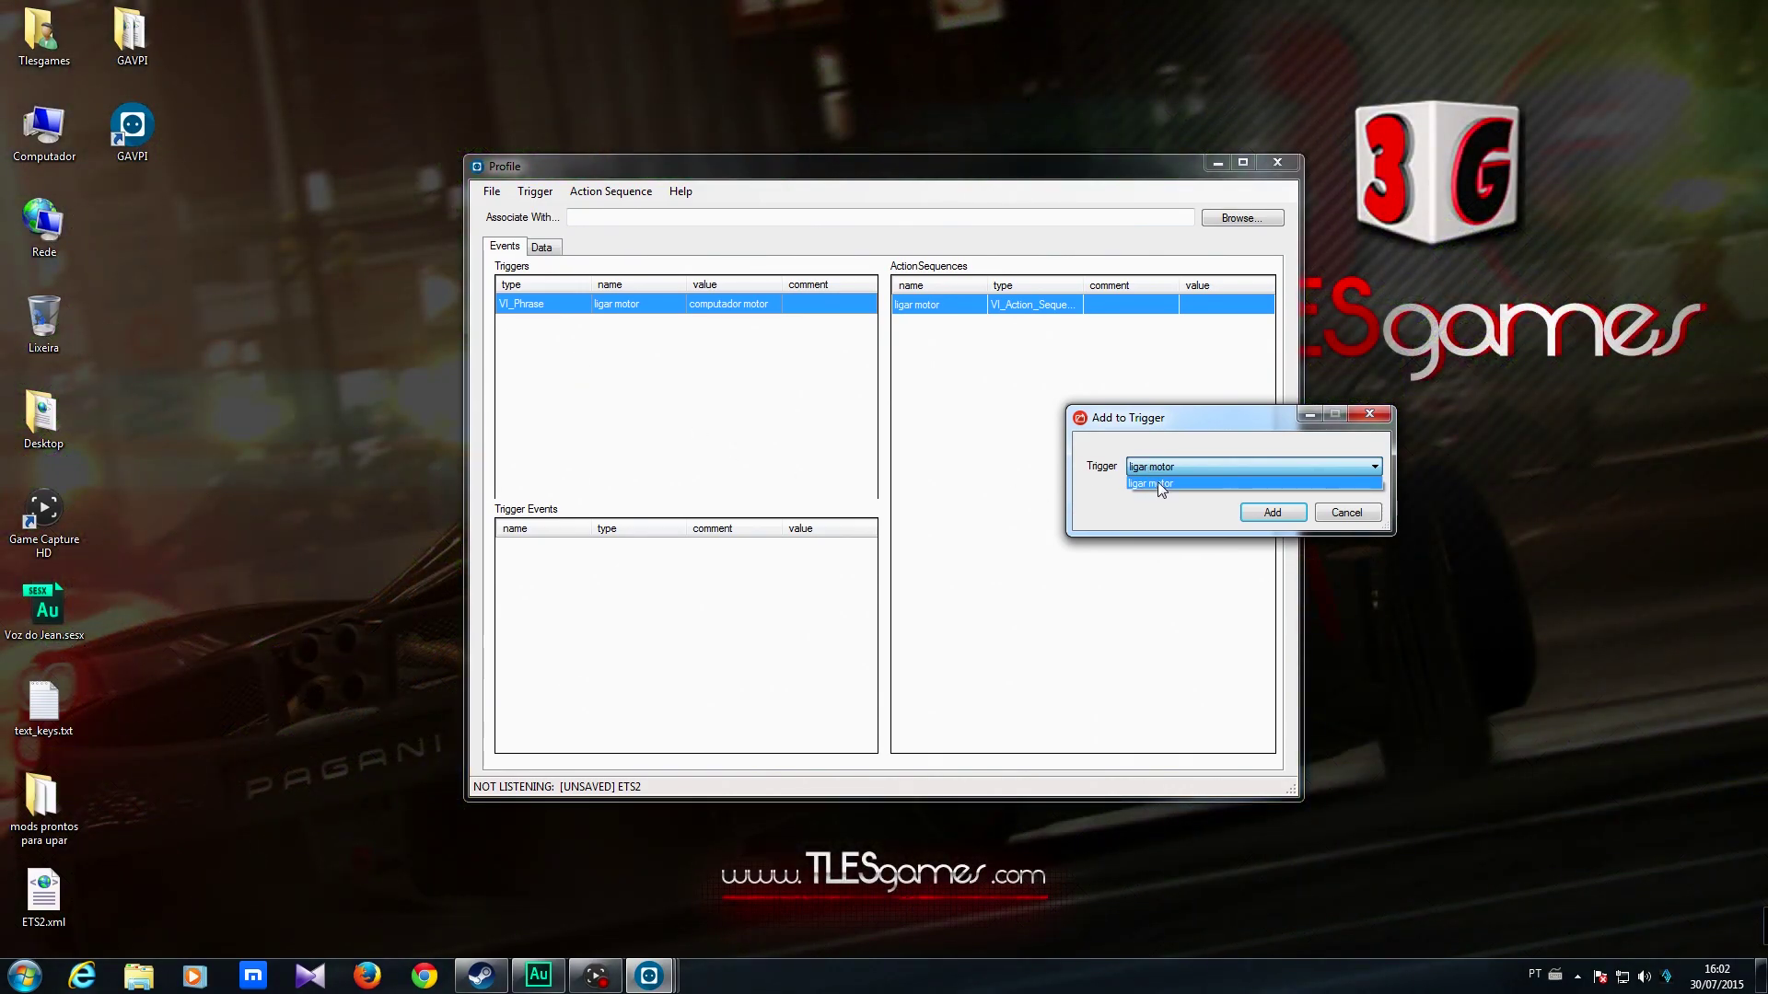
click(1158, 483)
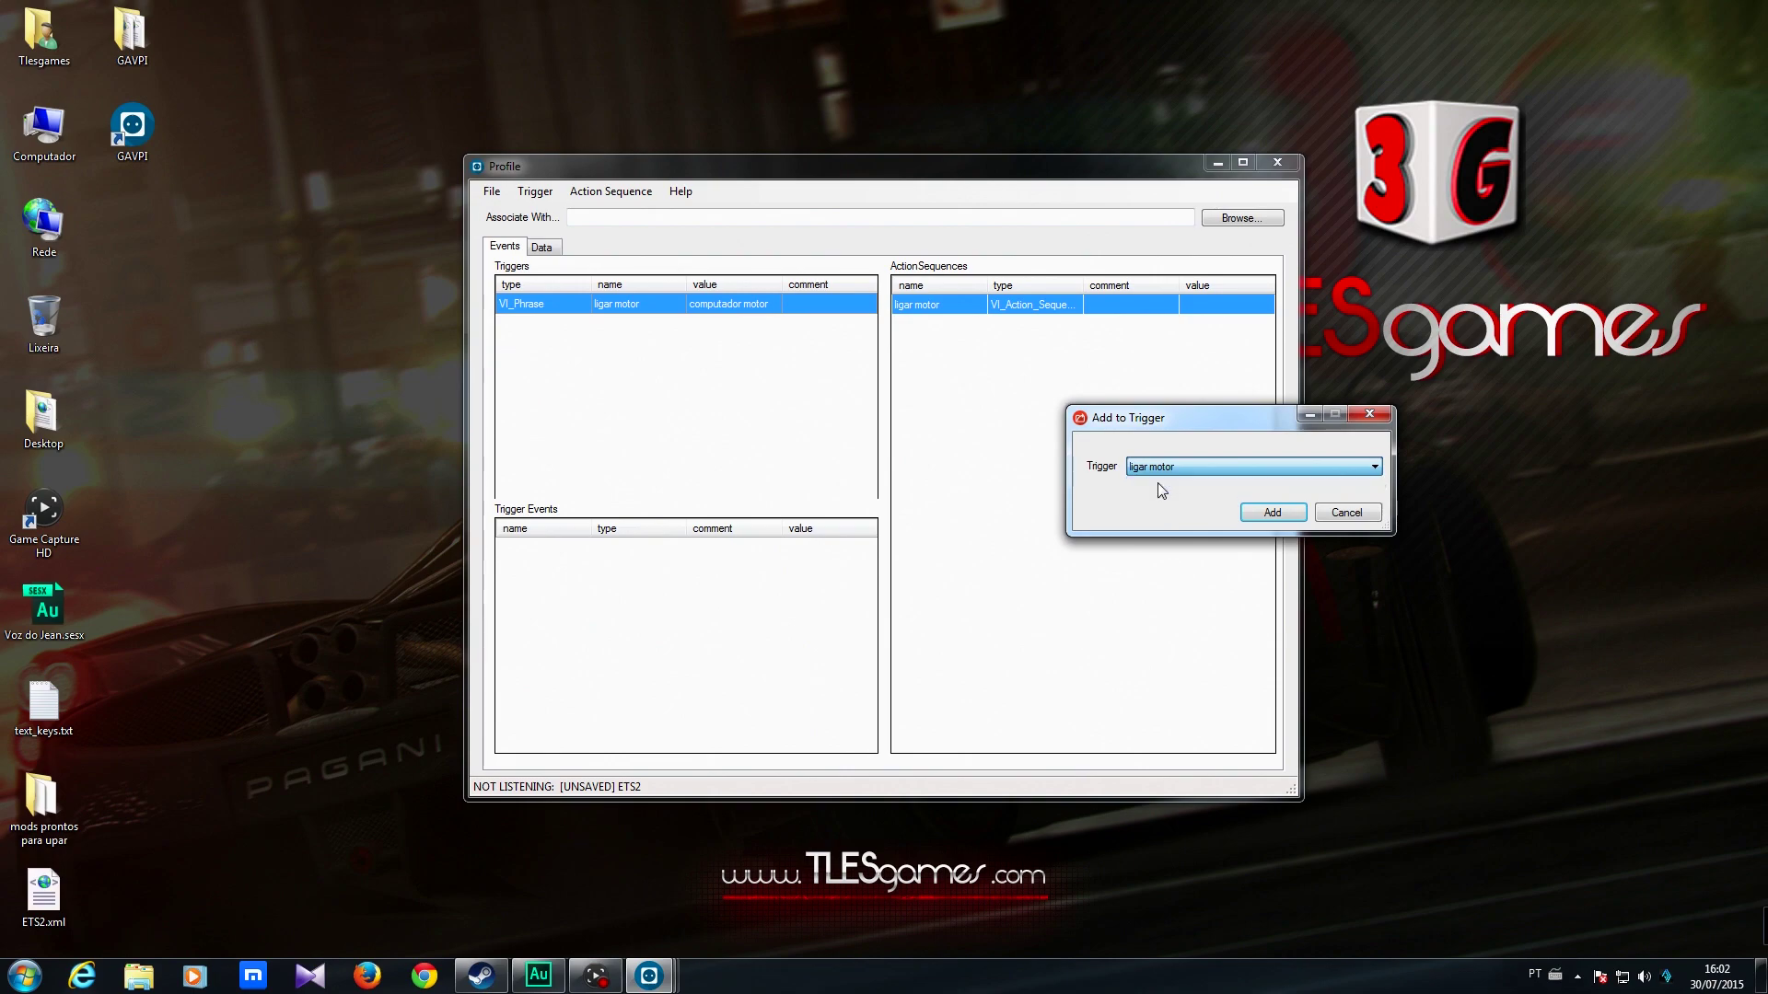
click(1284, 511)
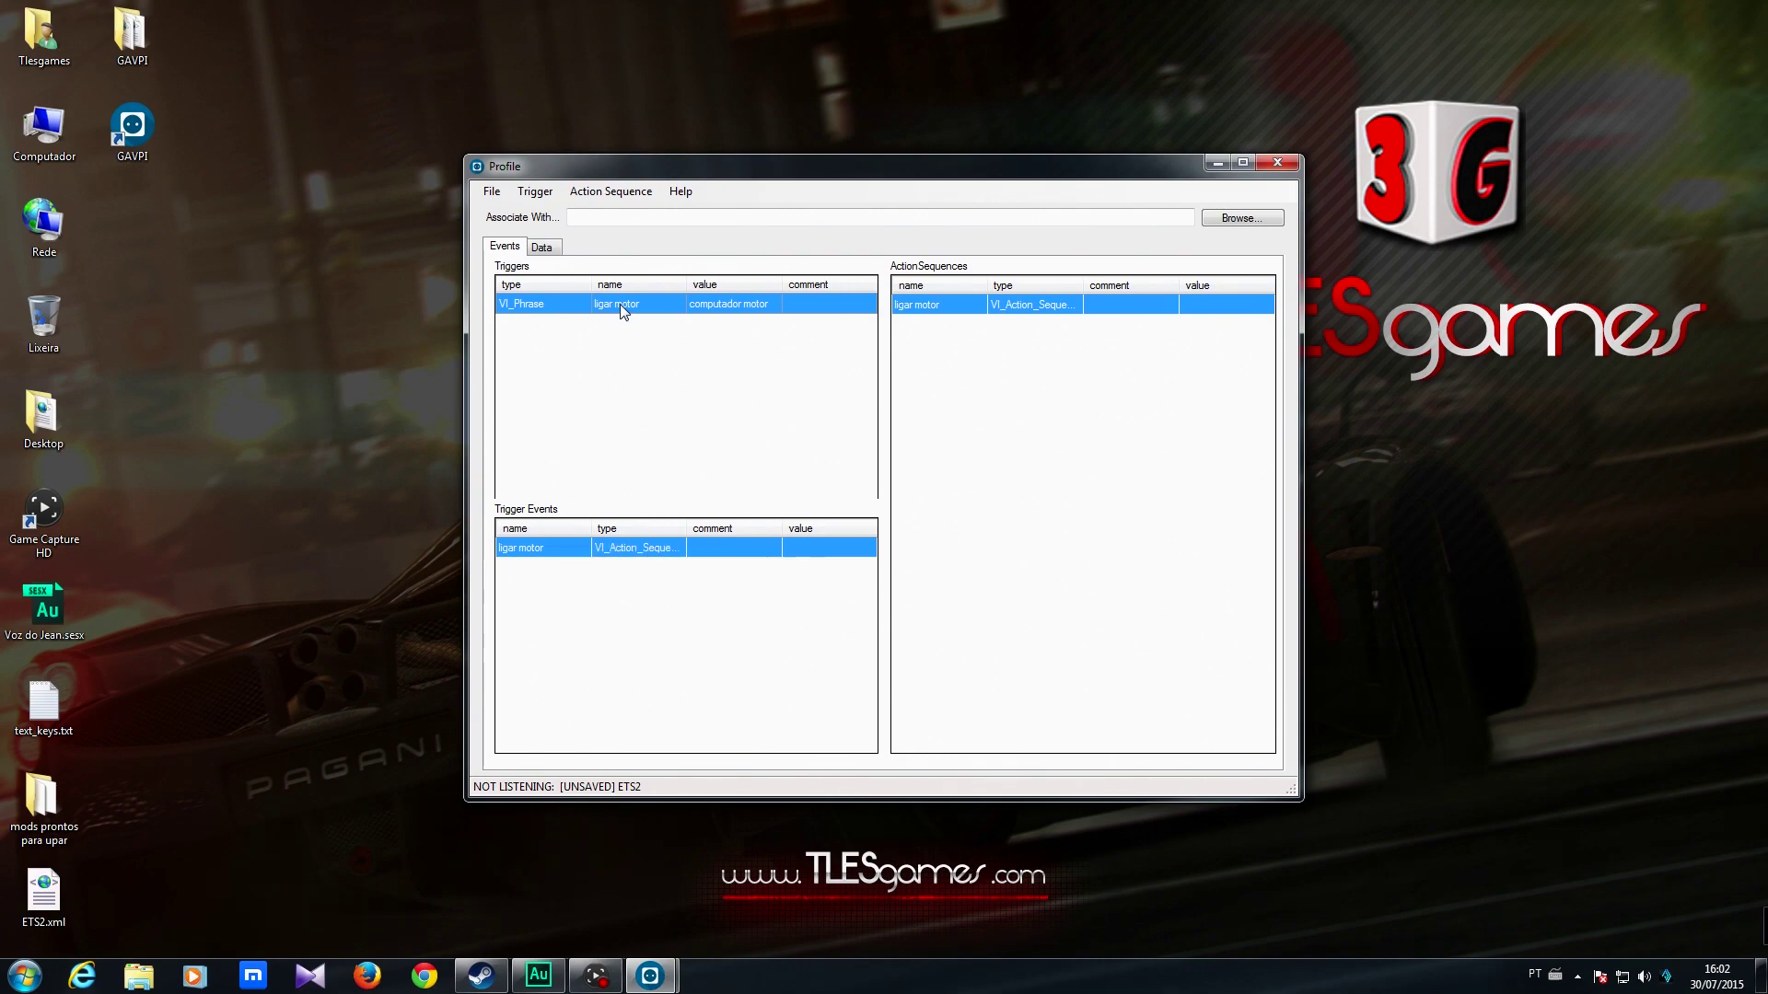
- Create a phrase trigger named "ligar farol" with the speech recognition phrase "computador farol"
right_click(607, 387)
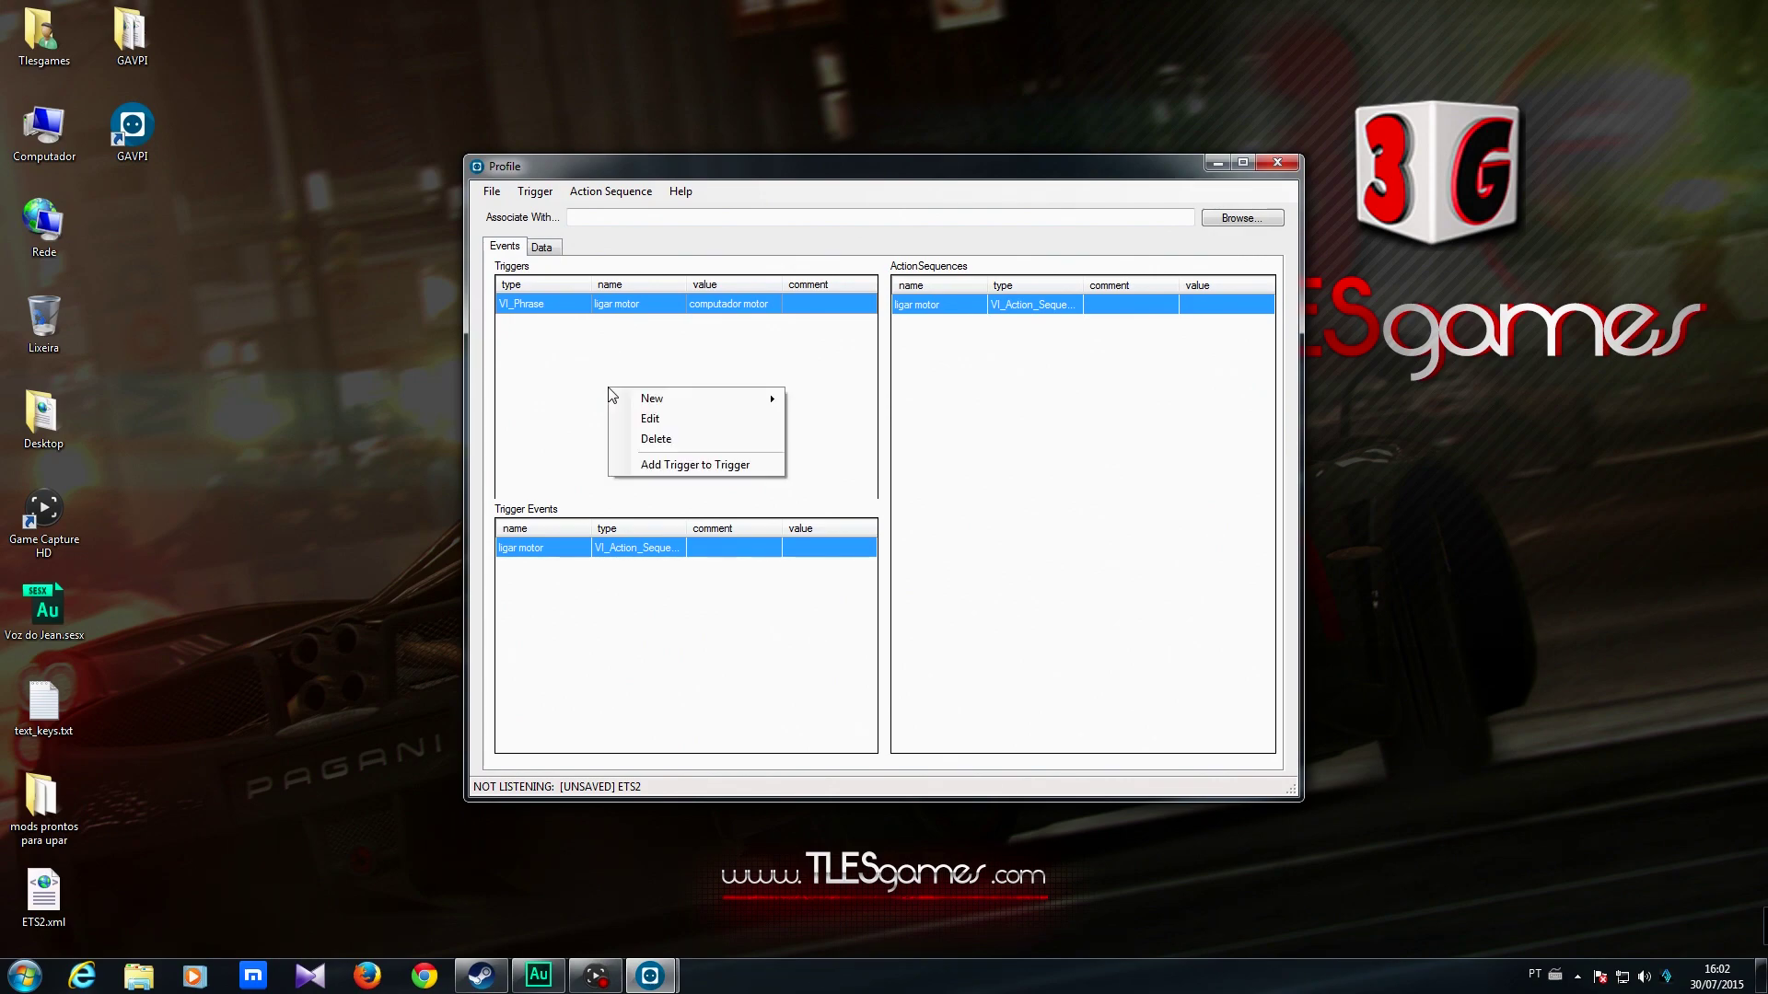
mouse_move(711, 400)
click(833, 400)
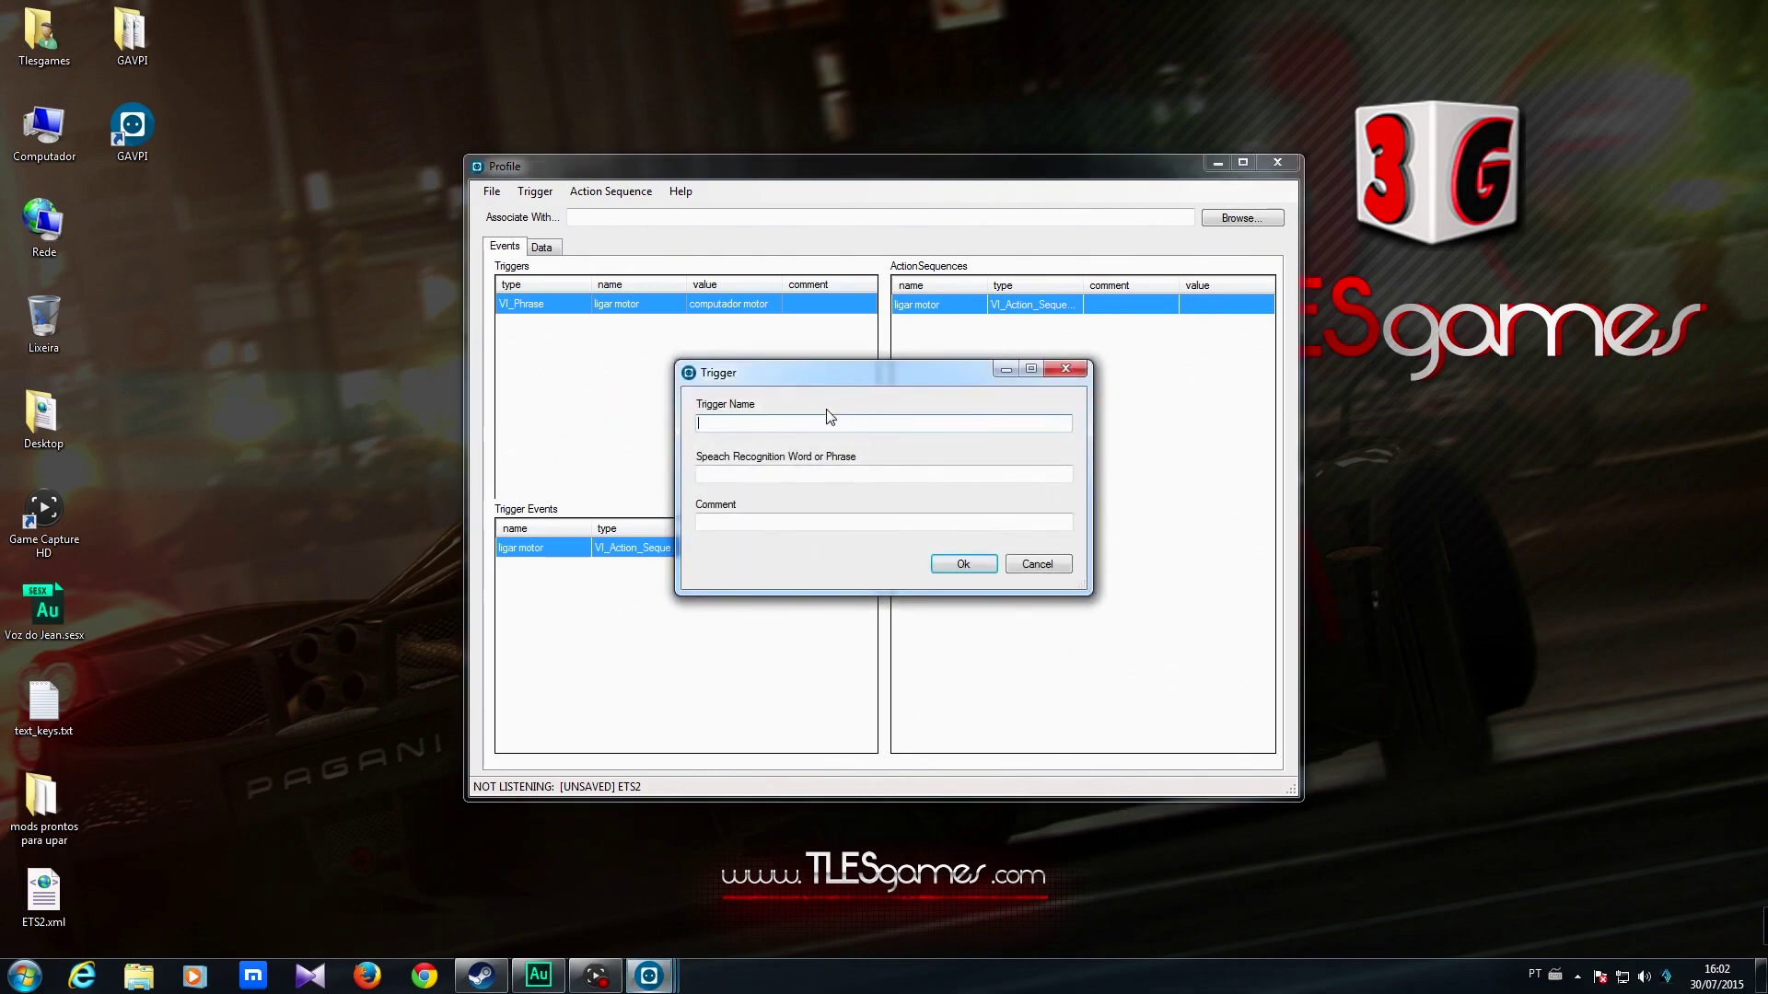
drag(767, 368, 1026, 372)
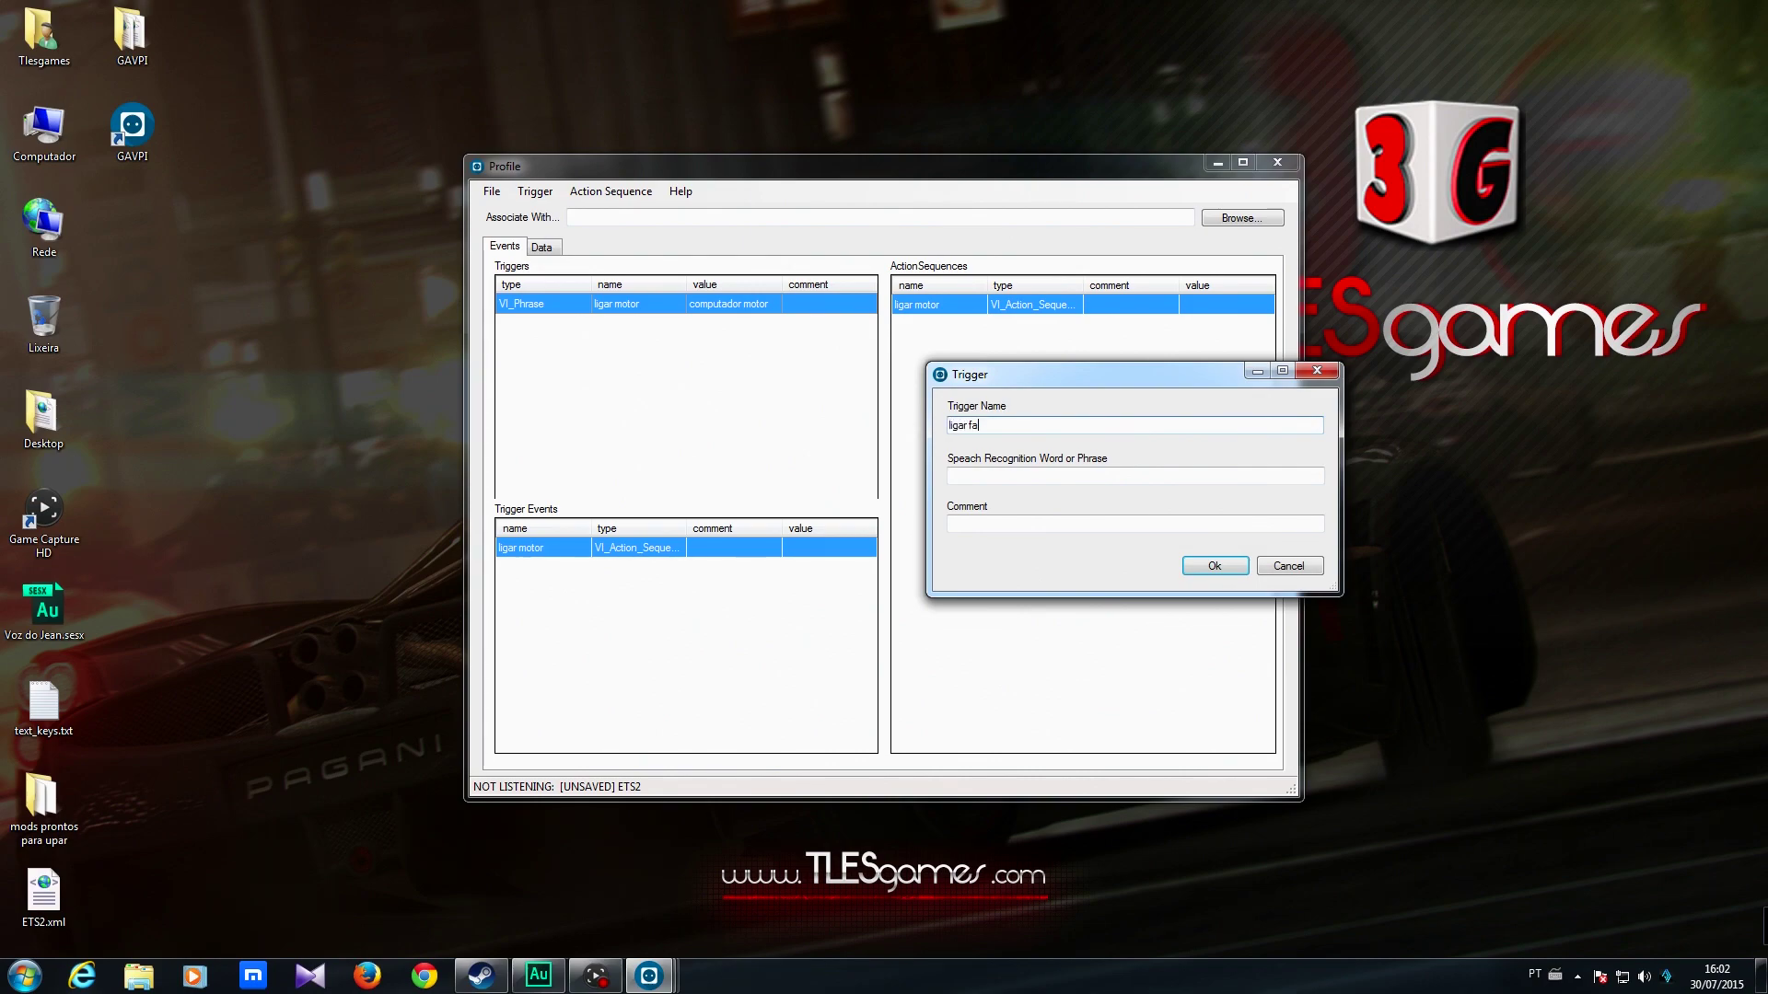
click(985, 474)
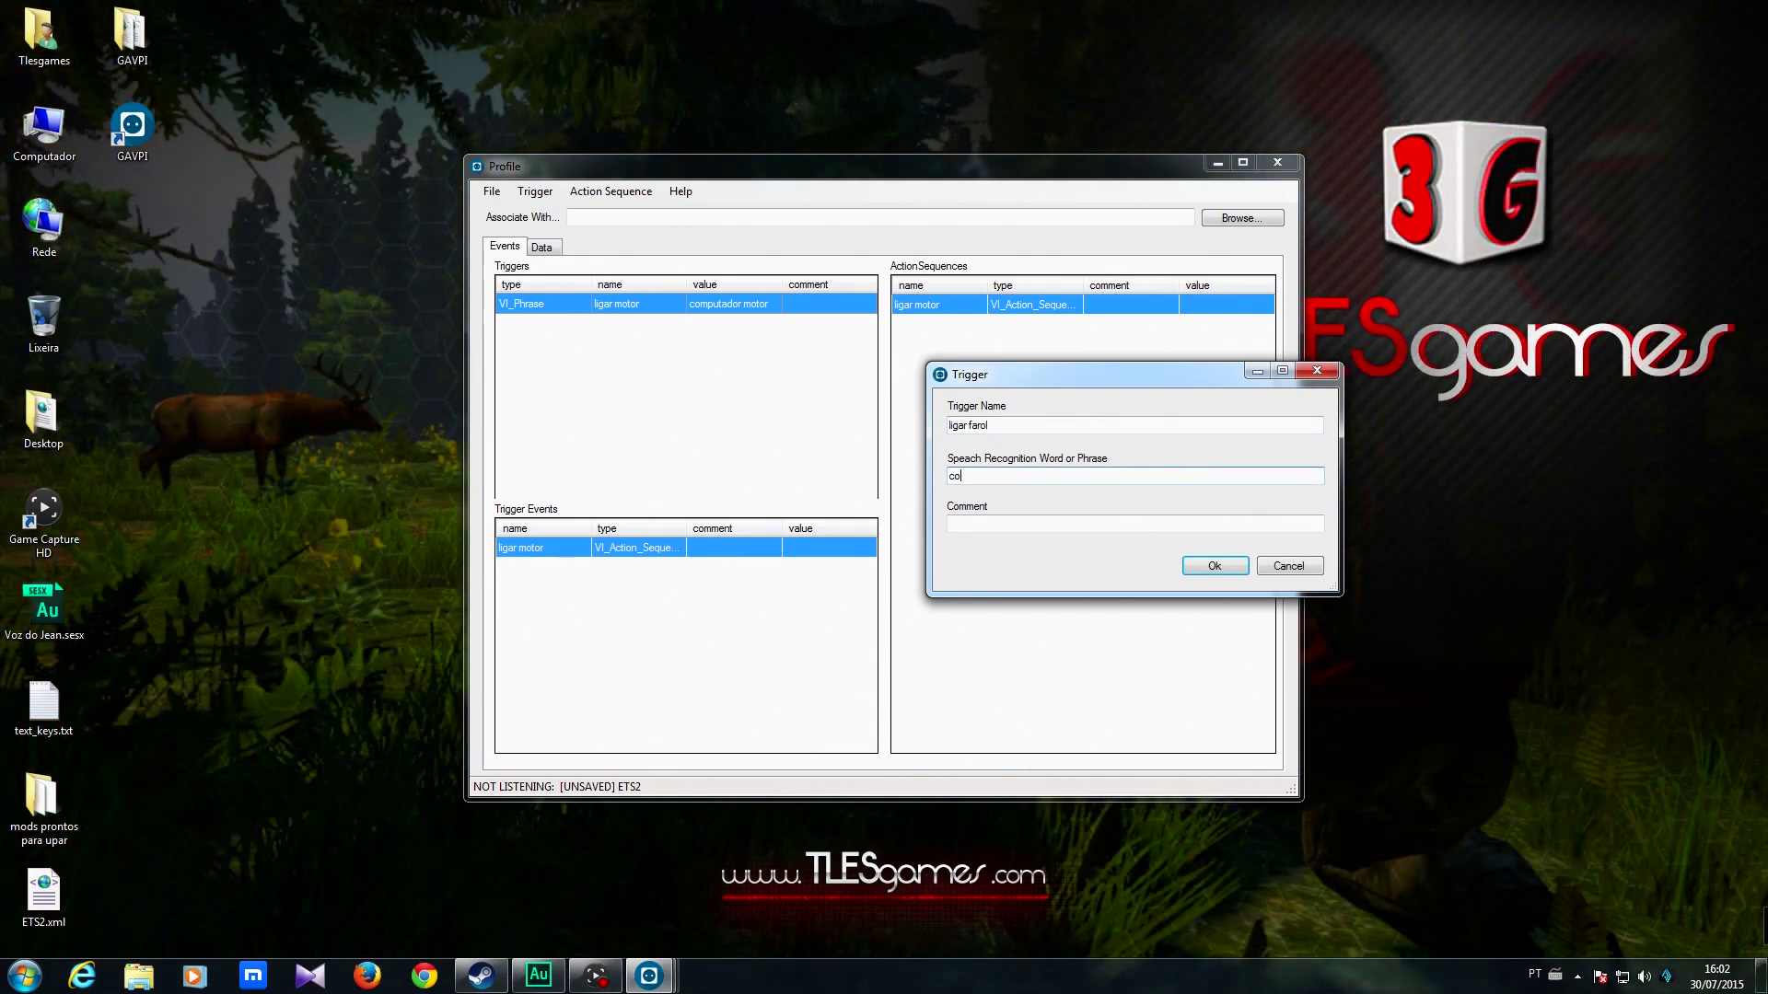
text(computador farol)
click(1215, 566)
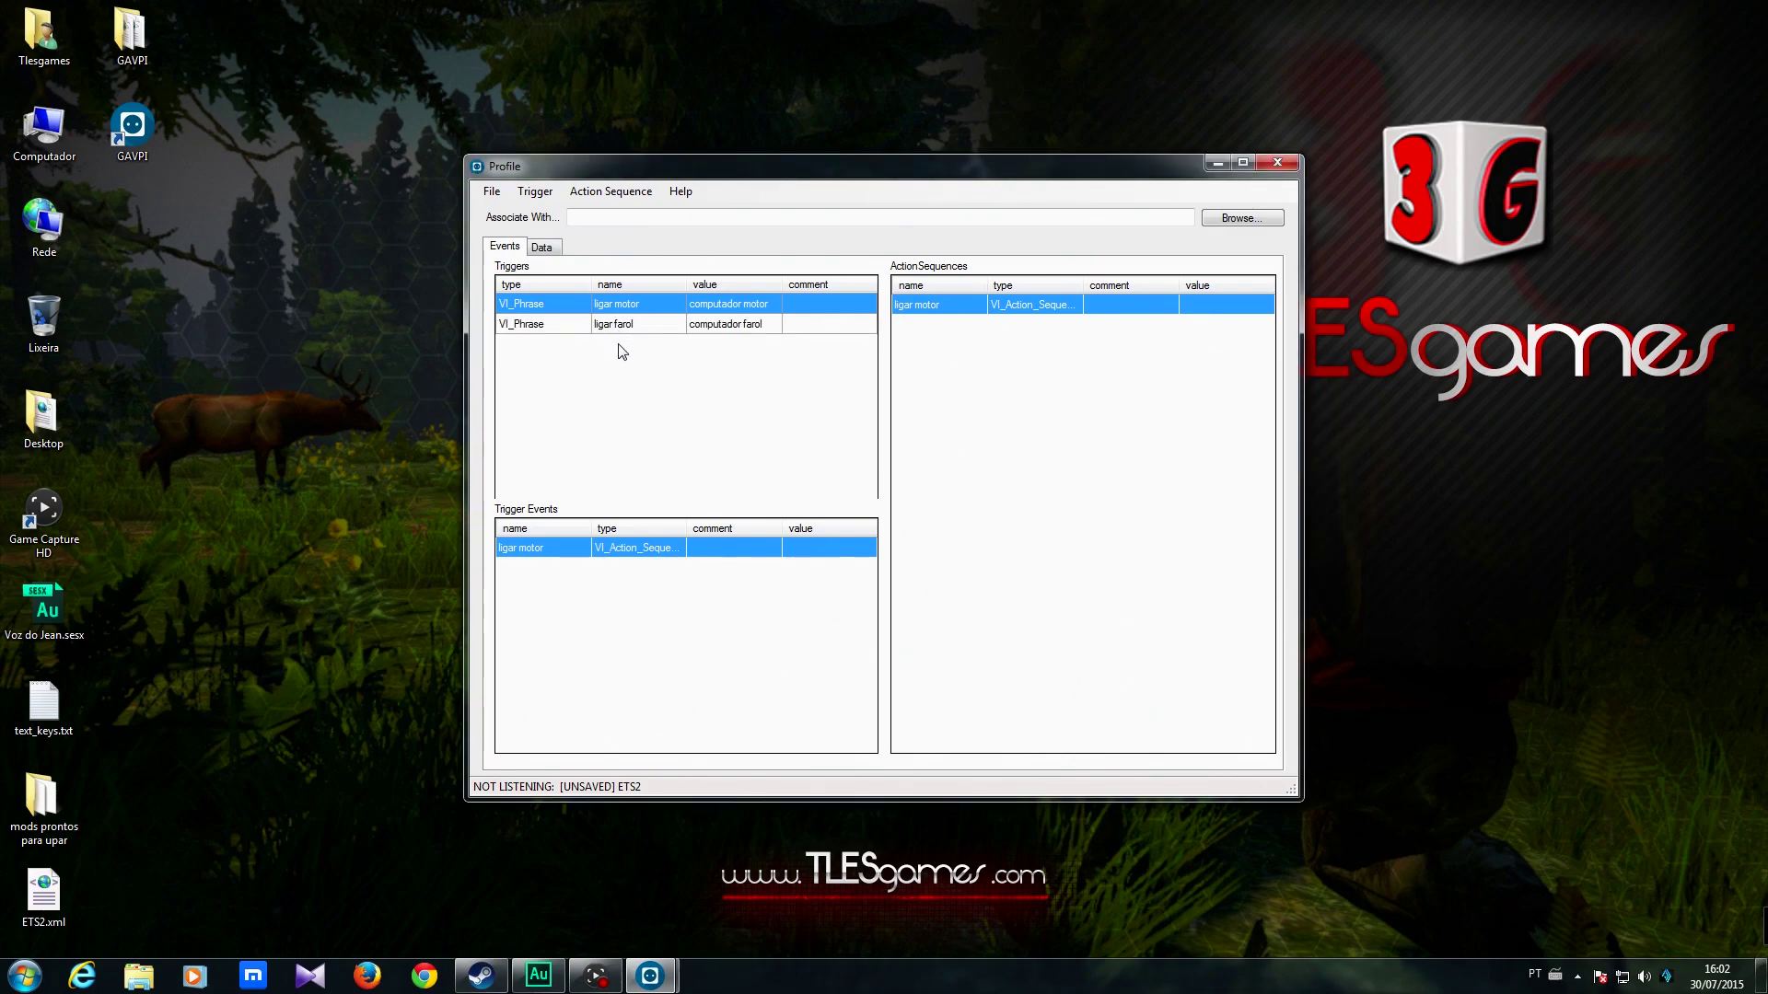
- Create a phrase trigger named "carga" with the speech recognition phrase "computador carga"
right_click(613, 377)
mouse_move(691, 388)
click(845, 392)
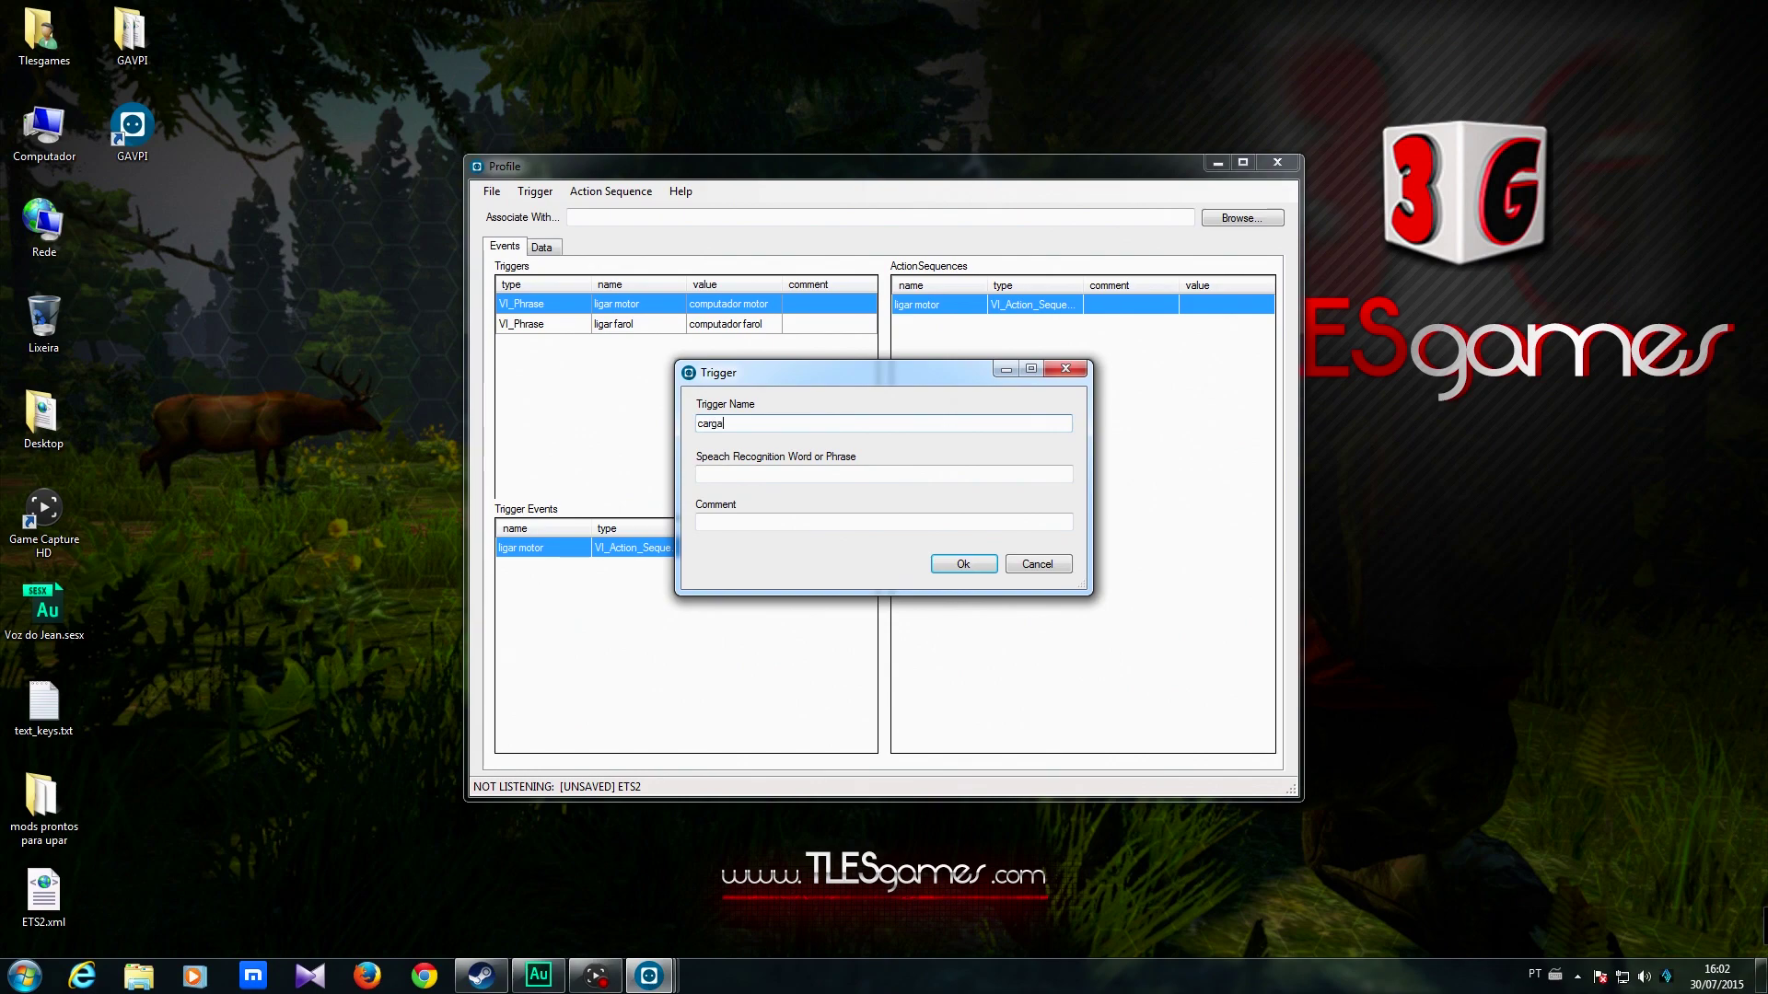
click(771, 477)
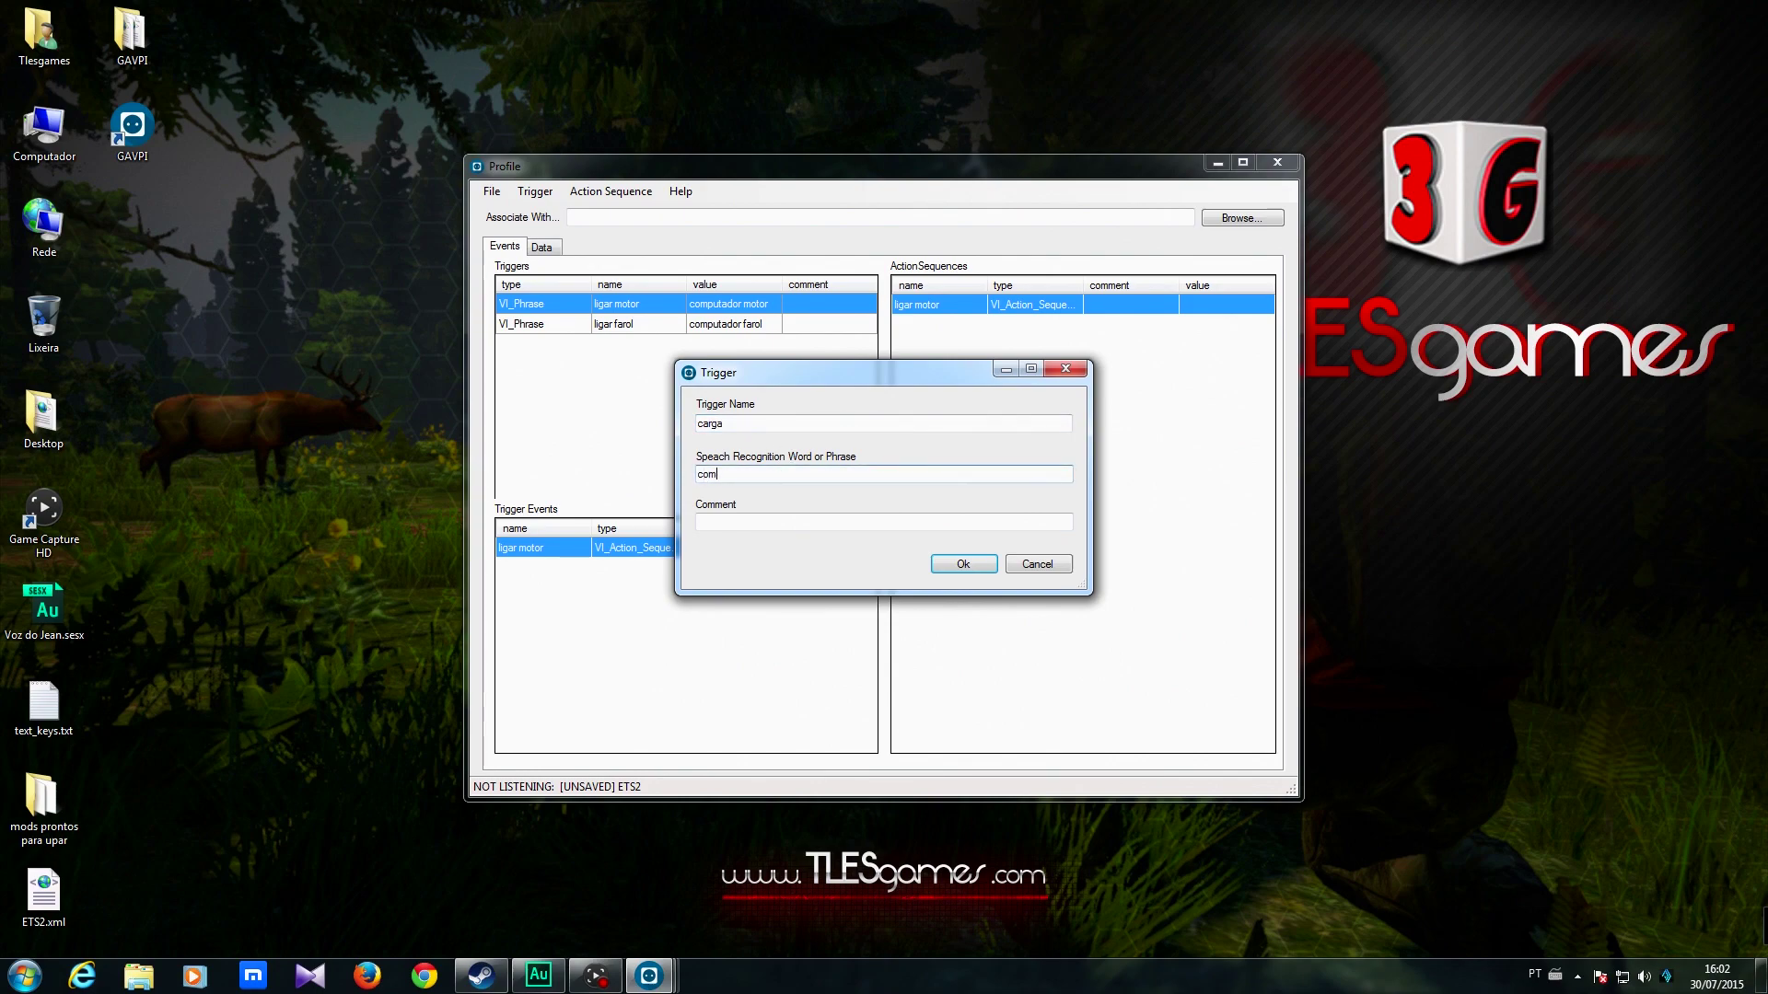
text(computador carga)
click(957, 566)
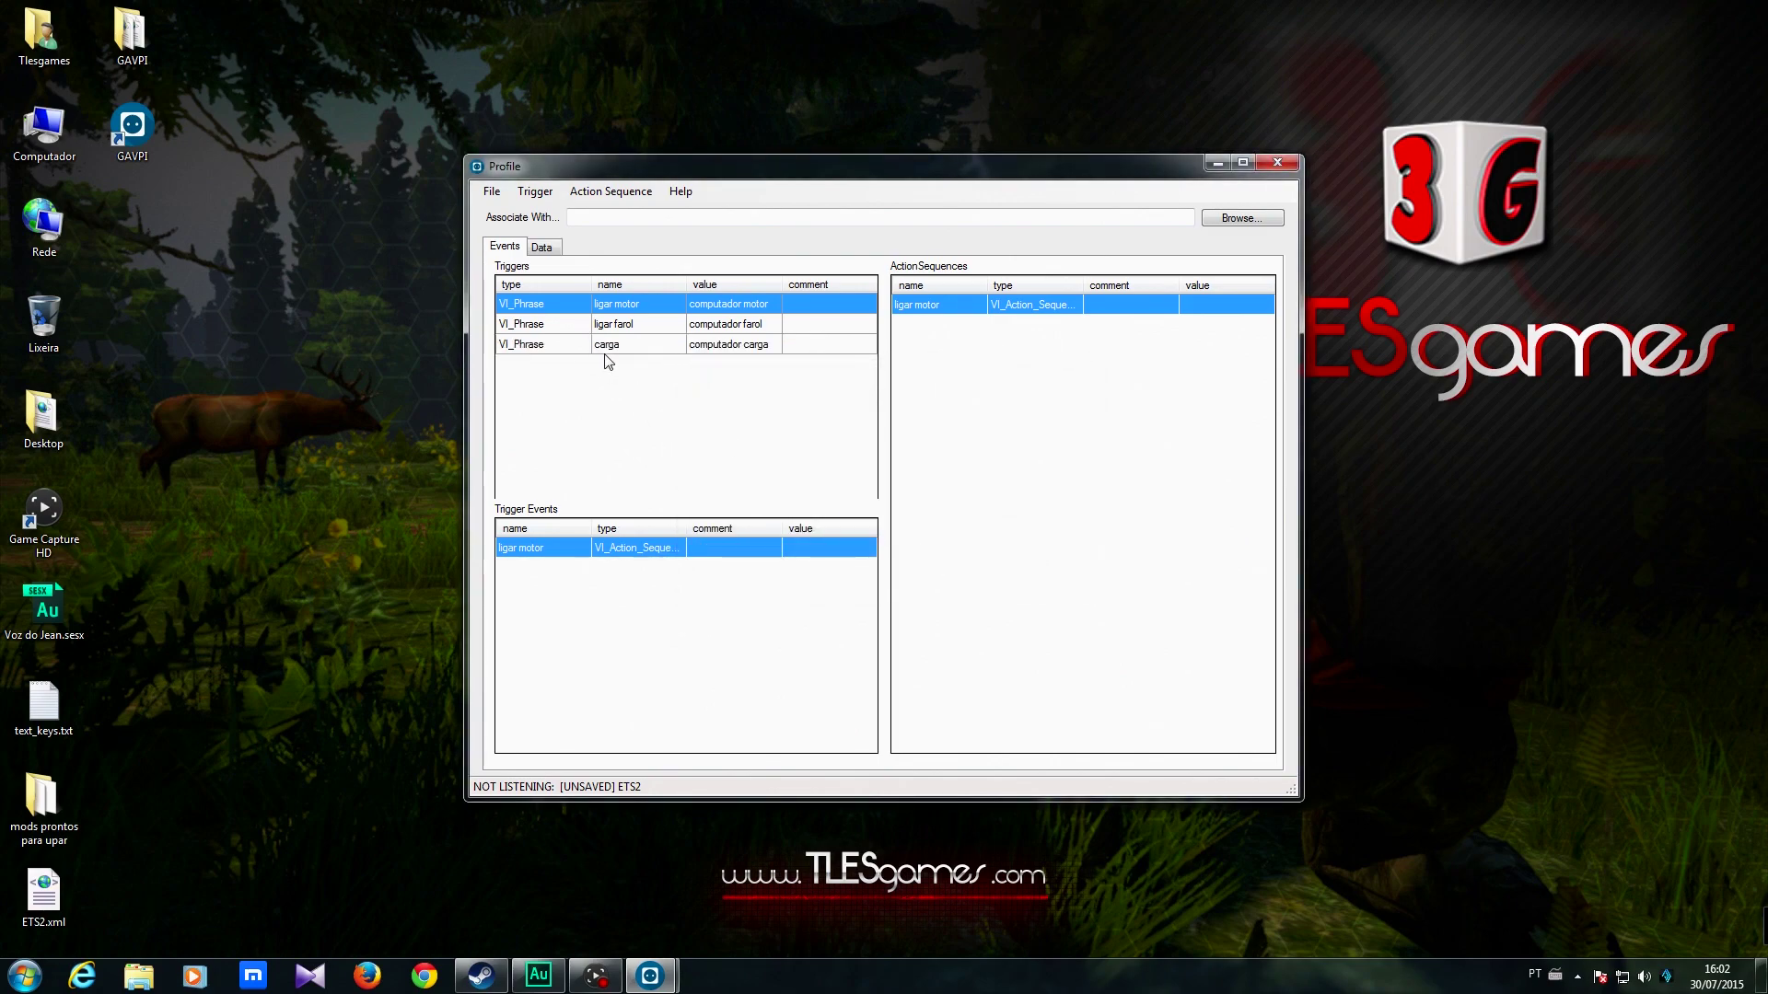
- Compare the trigger events assigned to the carga, ligar farol and ligar motor triggers
click(622, 343)
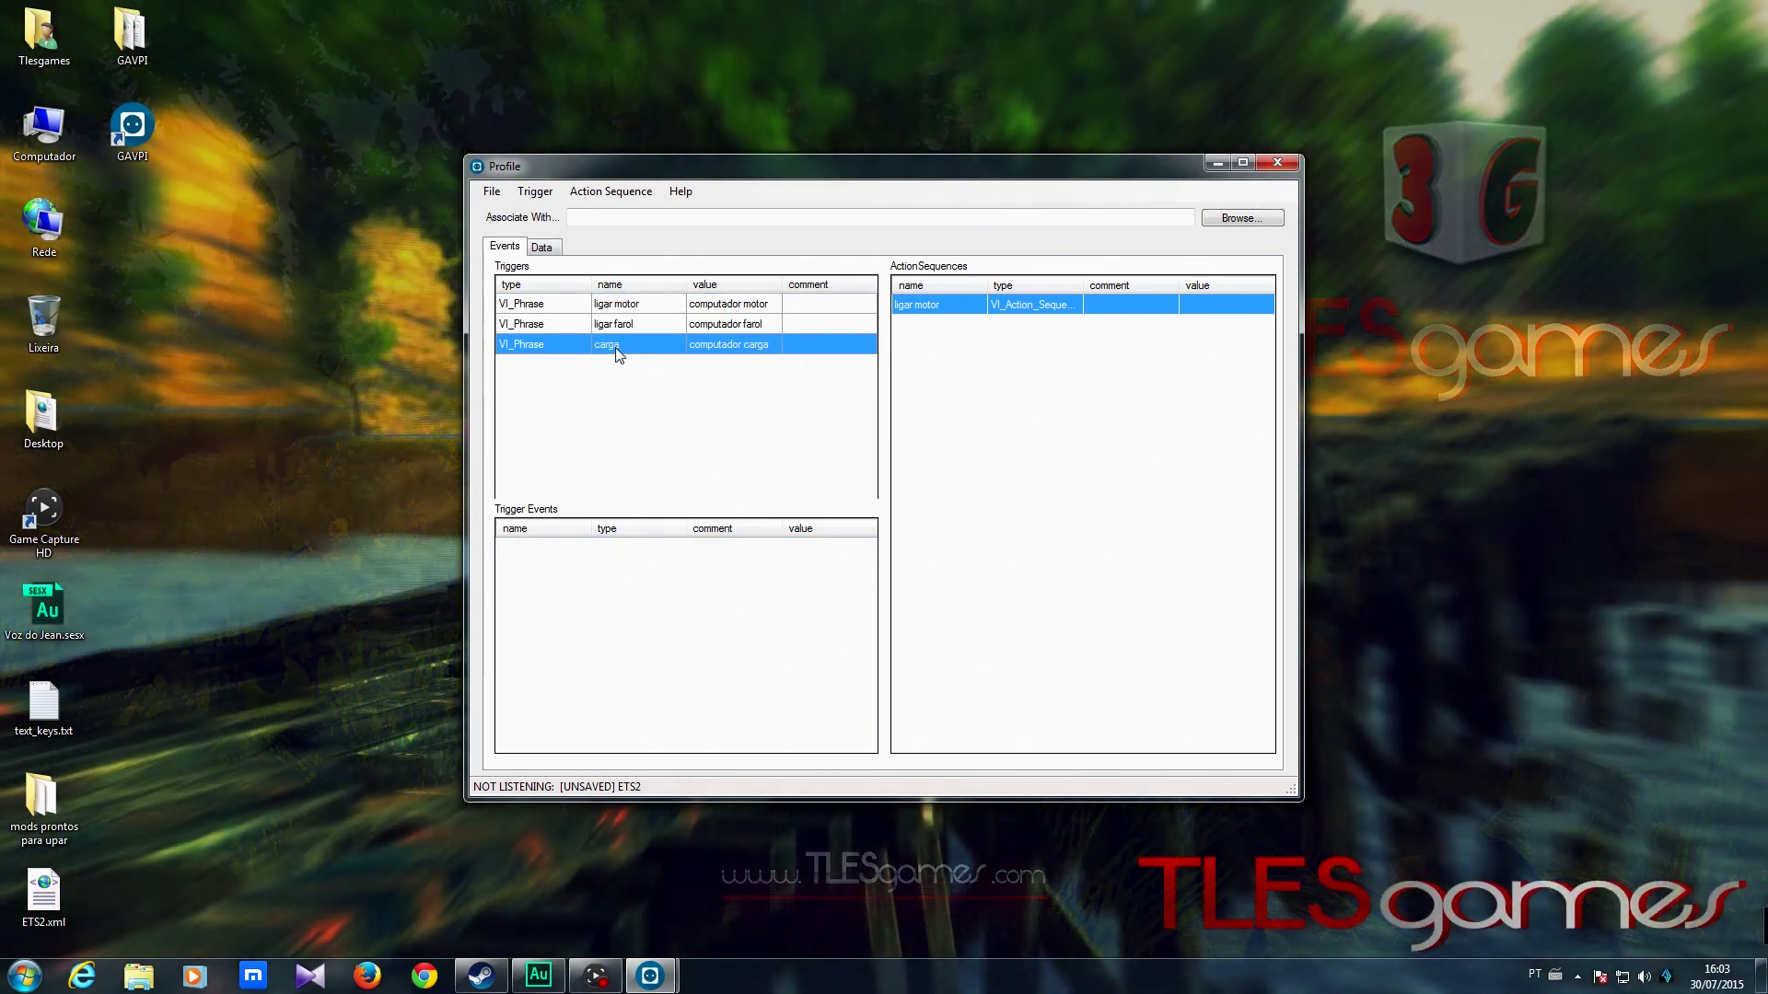
key(Up)
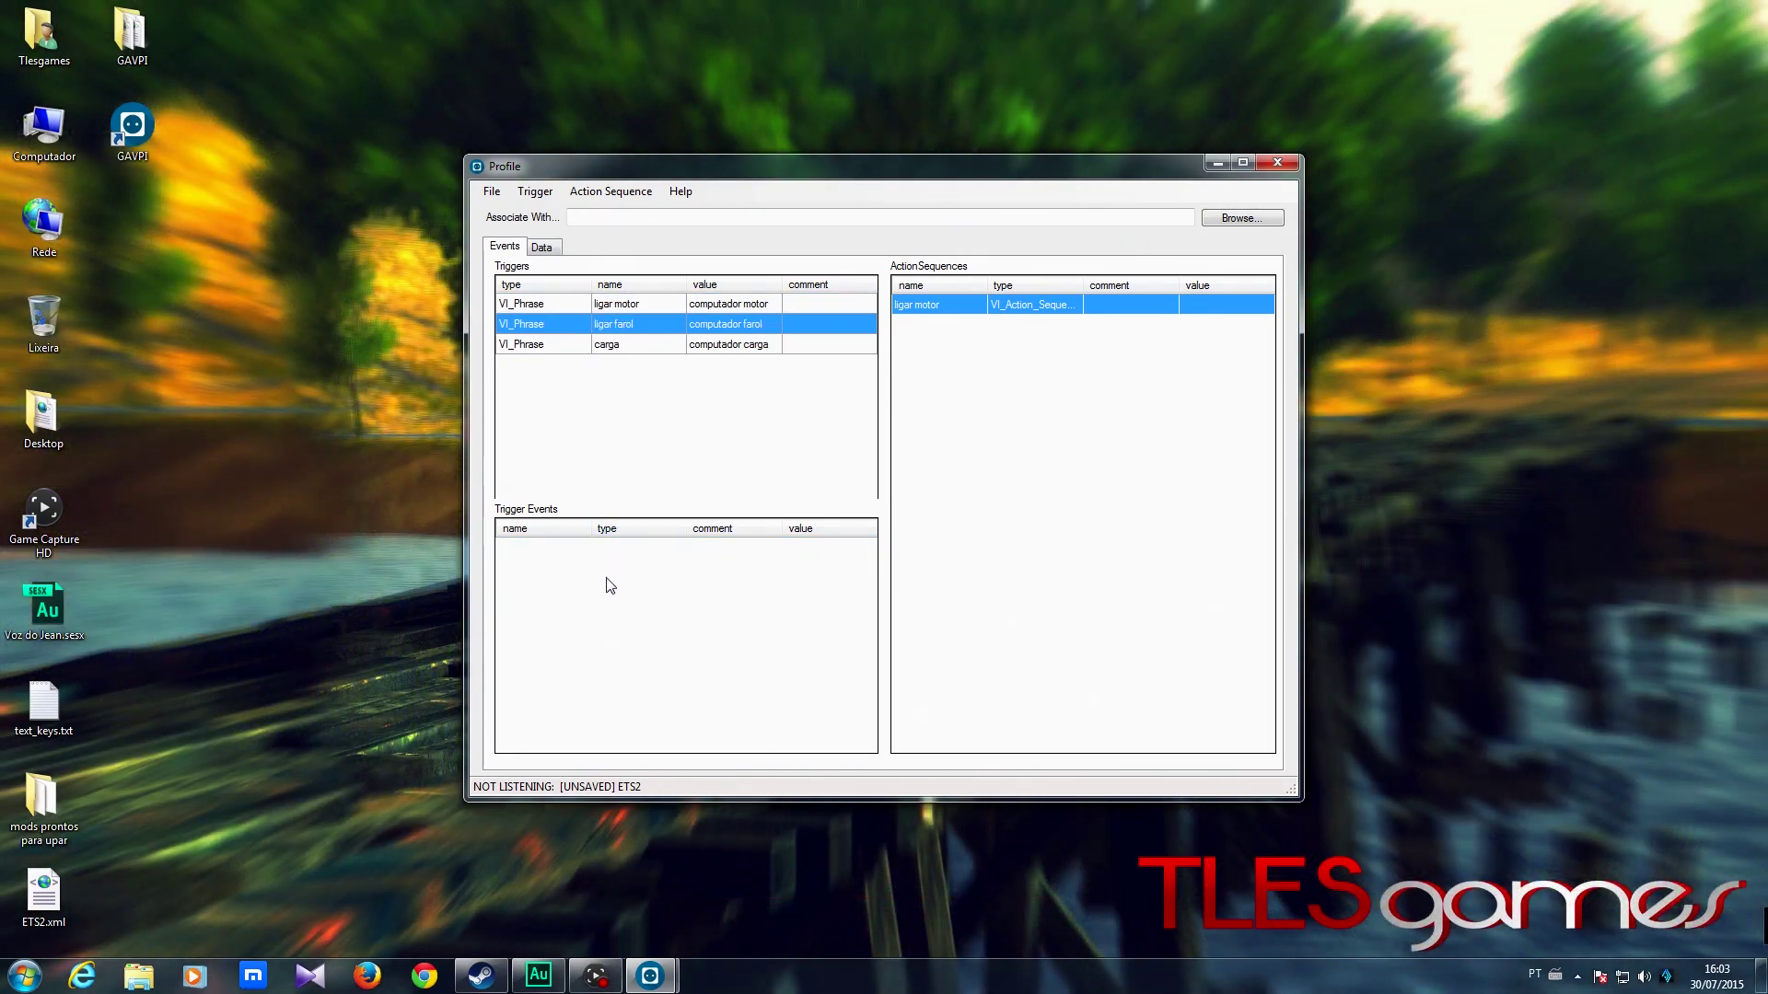
click(631, 345)
click(635, 305)
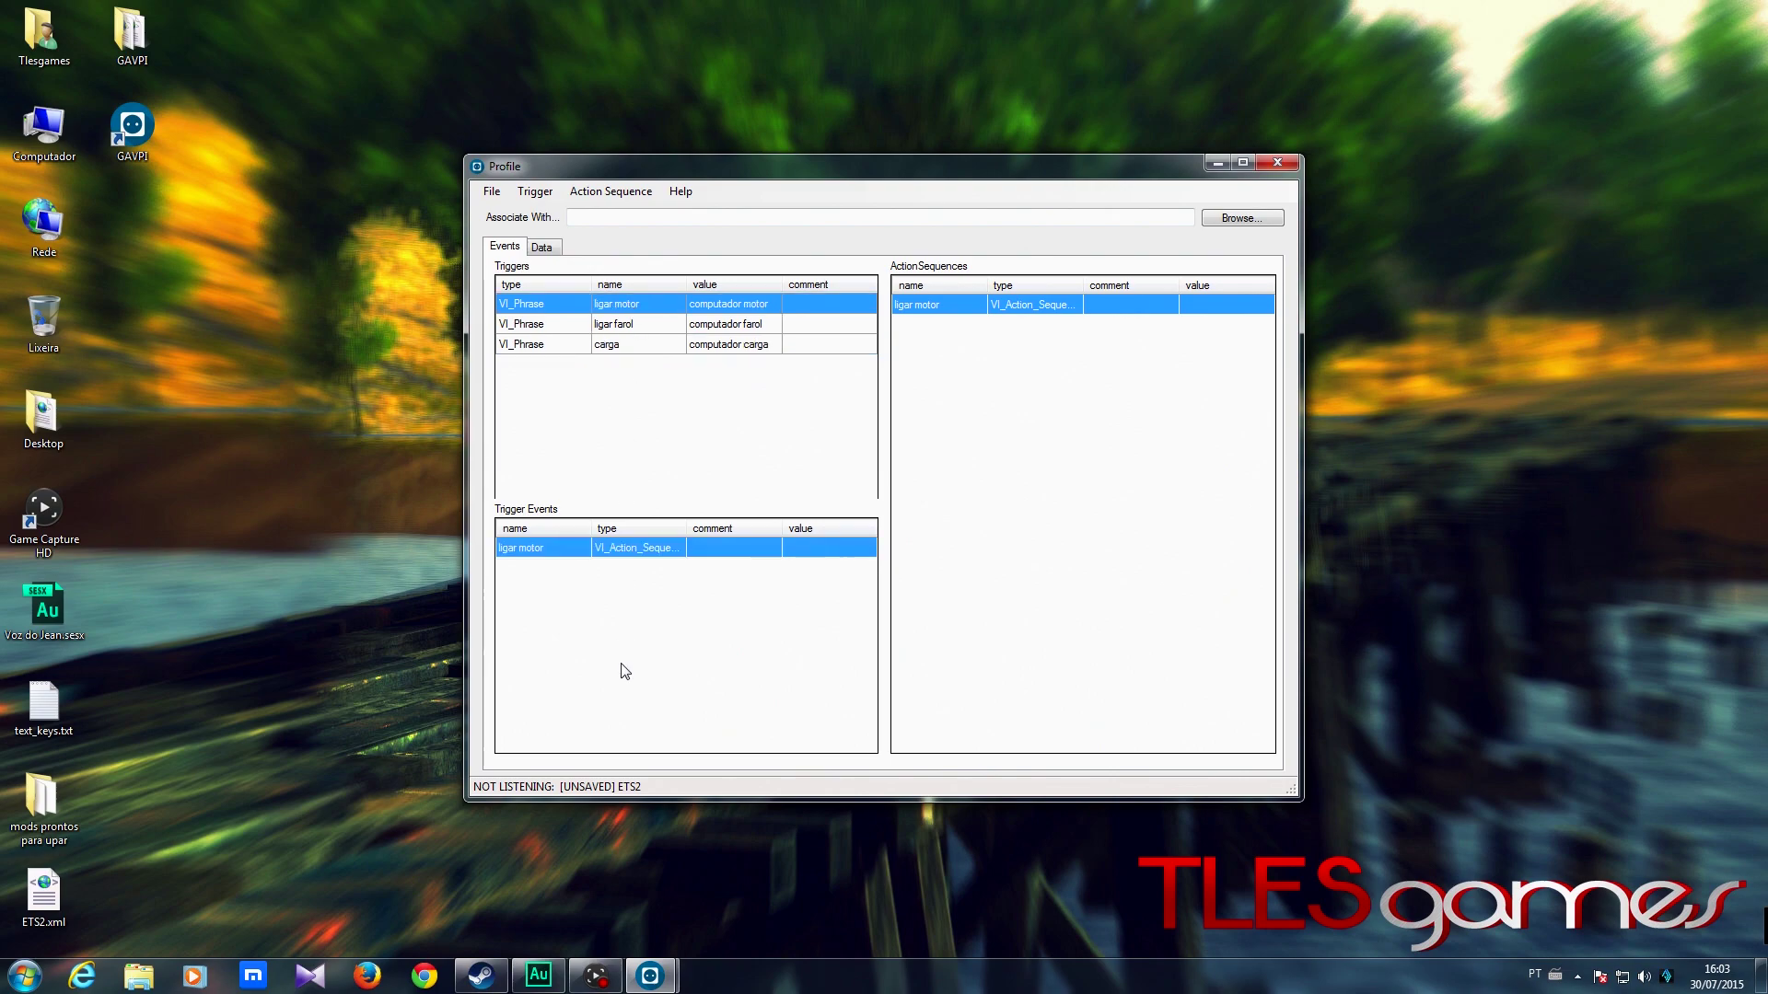
click(617, 330)
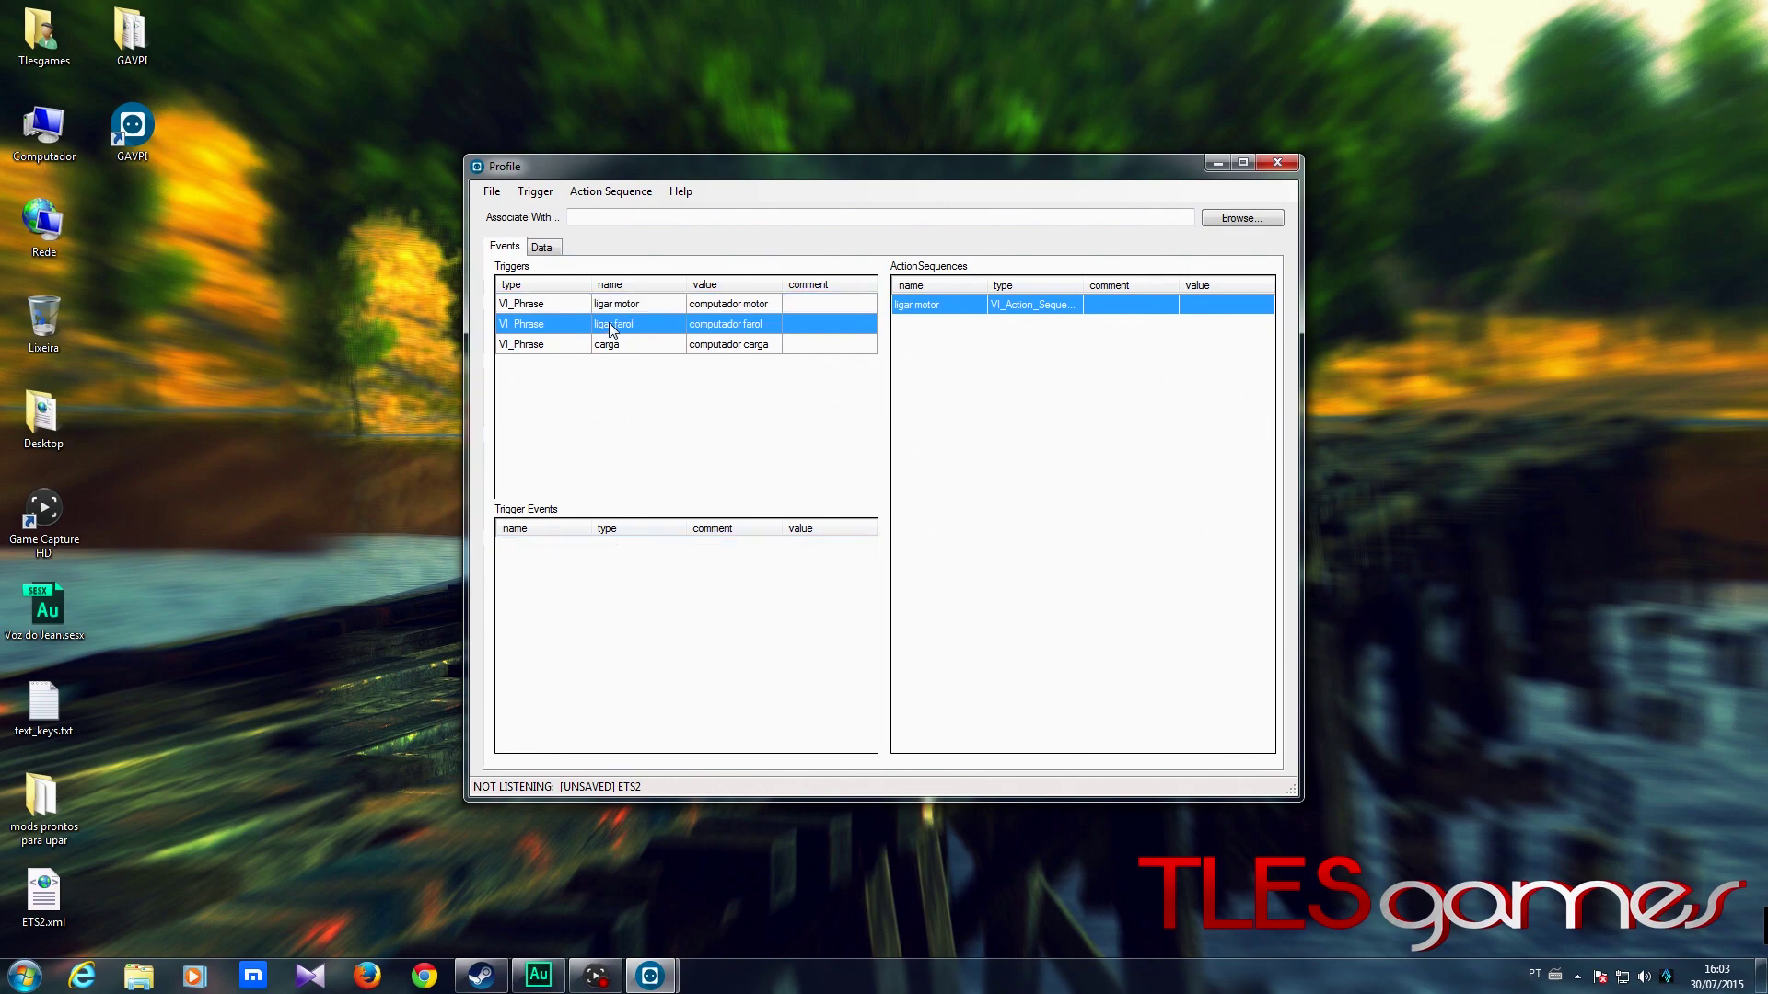
- Start a new action sequence and name it "ligar farol"
right_click(961, 403)
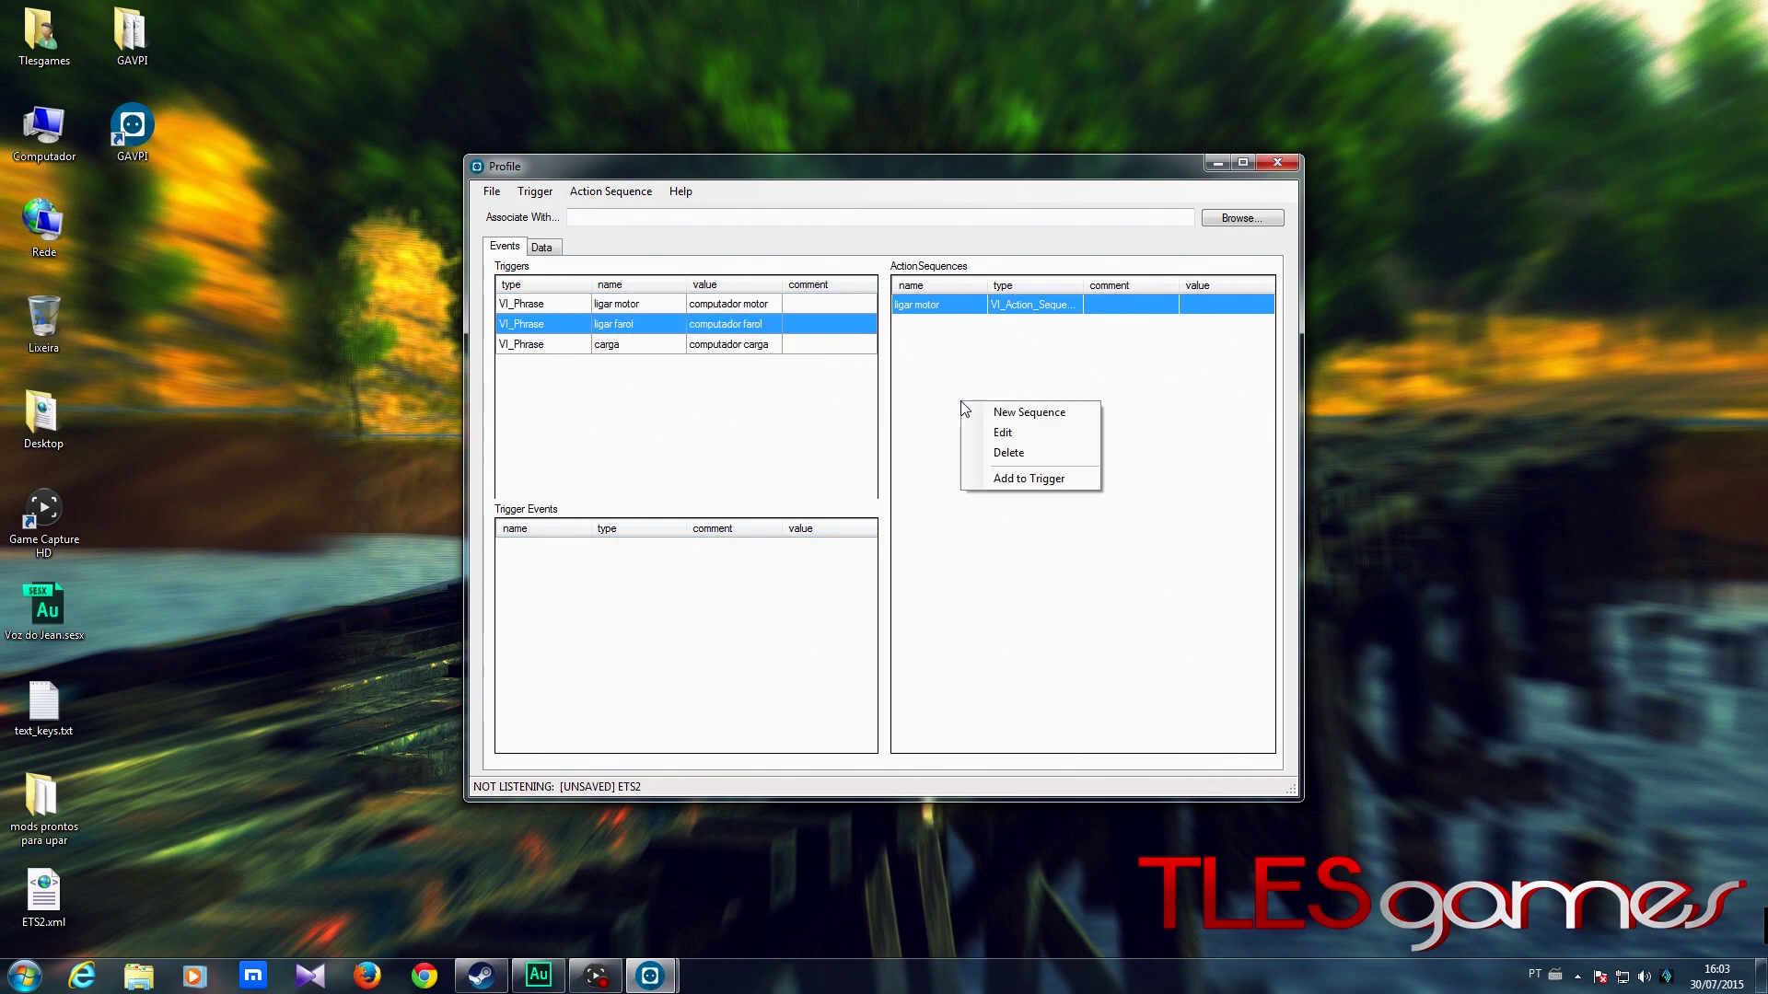
click(1007, 414)
drag(865, 204, 1272, 394)
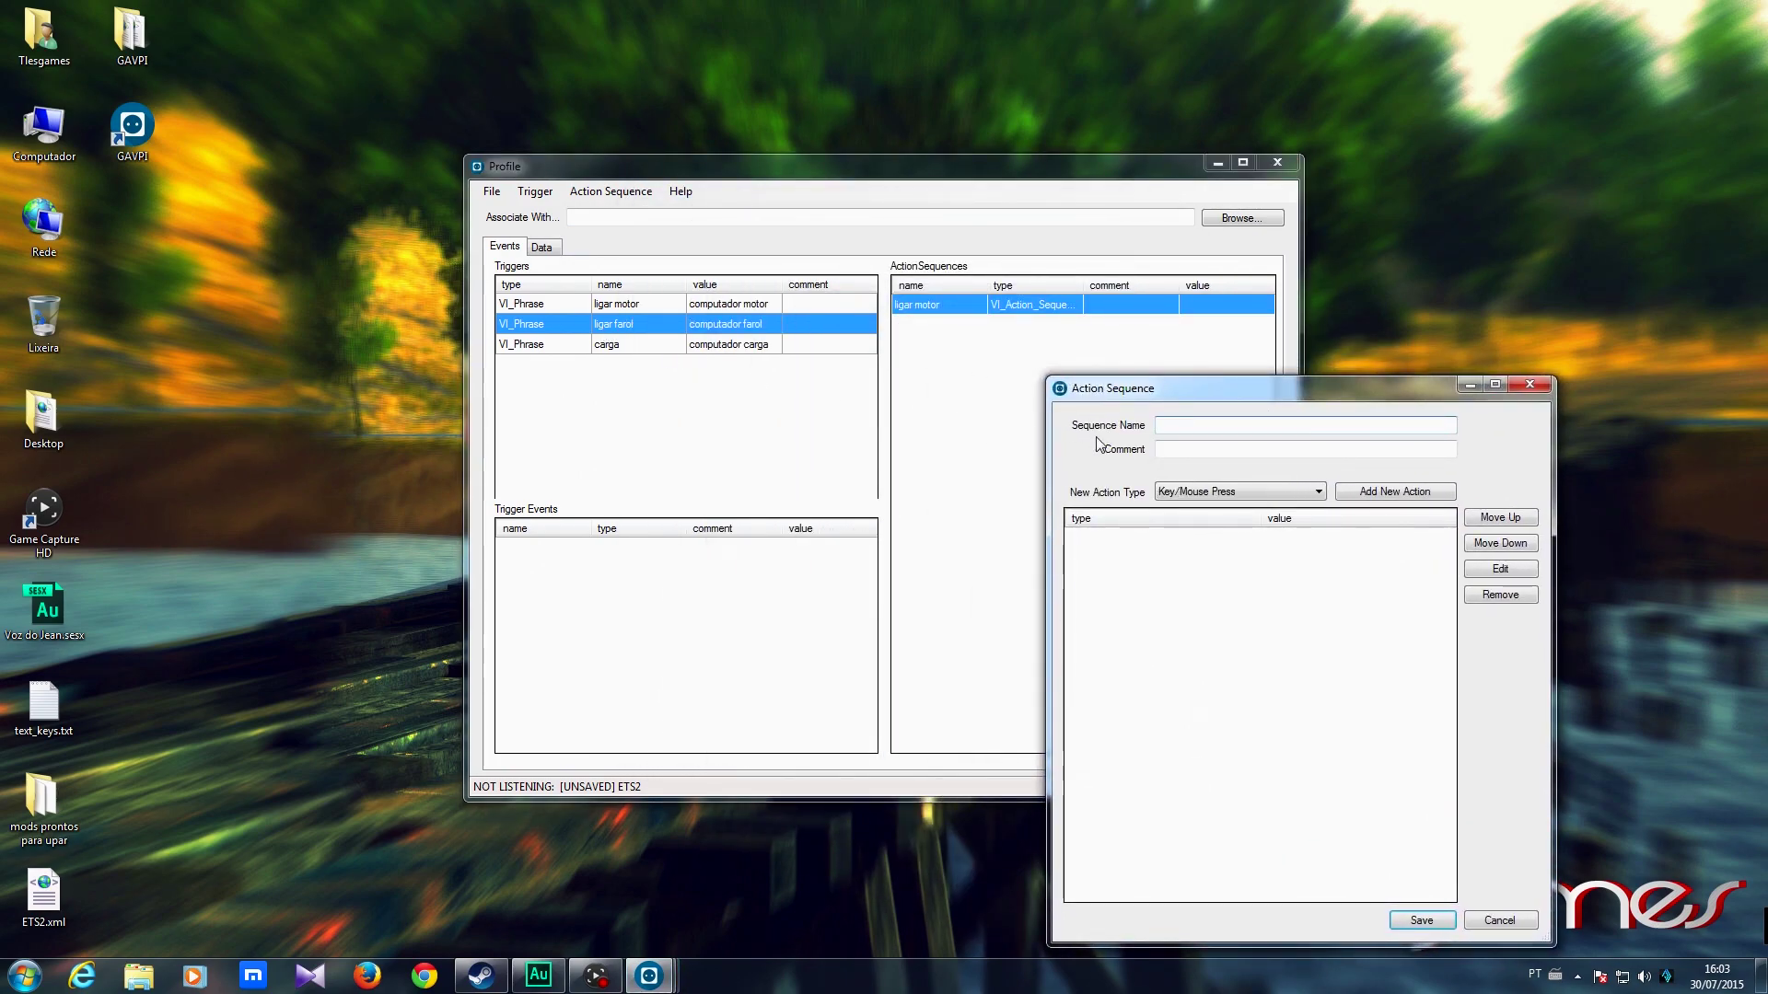
click(1207, 422)
- Add a Key/Mouse Press action with press type KeyPress and value L, and save the ligar farol sequence
click(1280, 492)
click(1212, 521)
click(1189, 495)
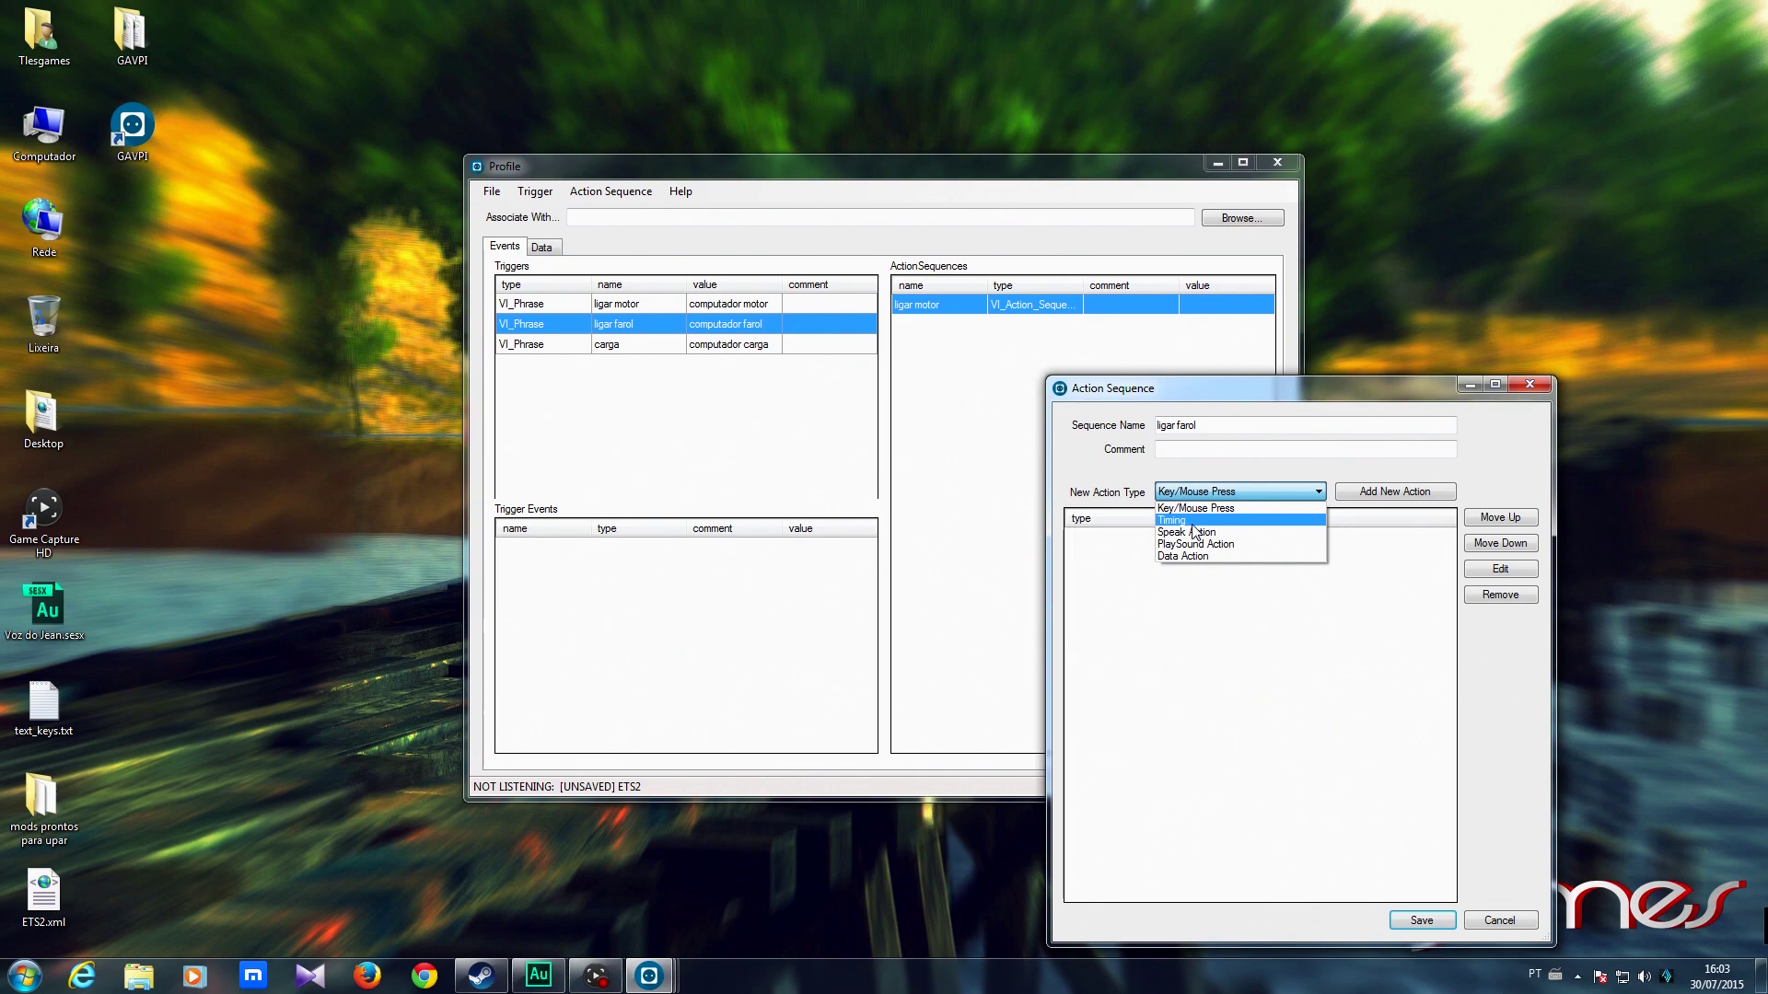
click(1230, 495)
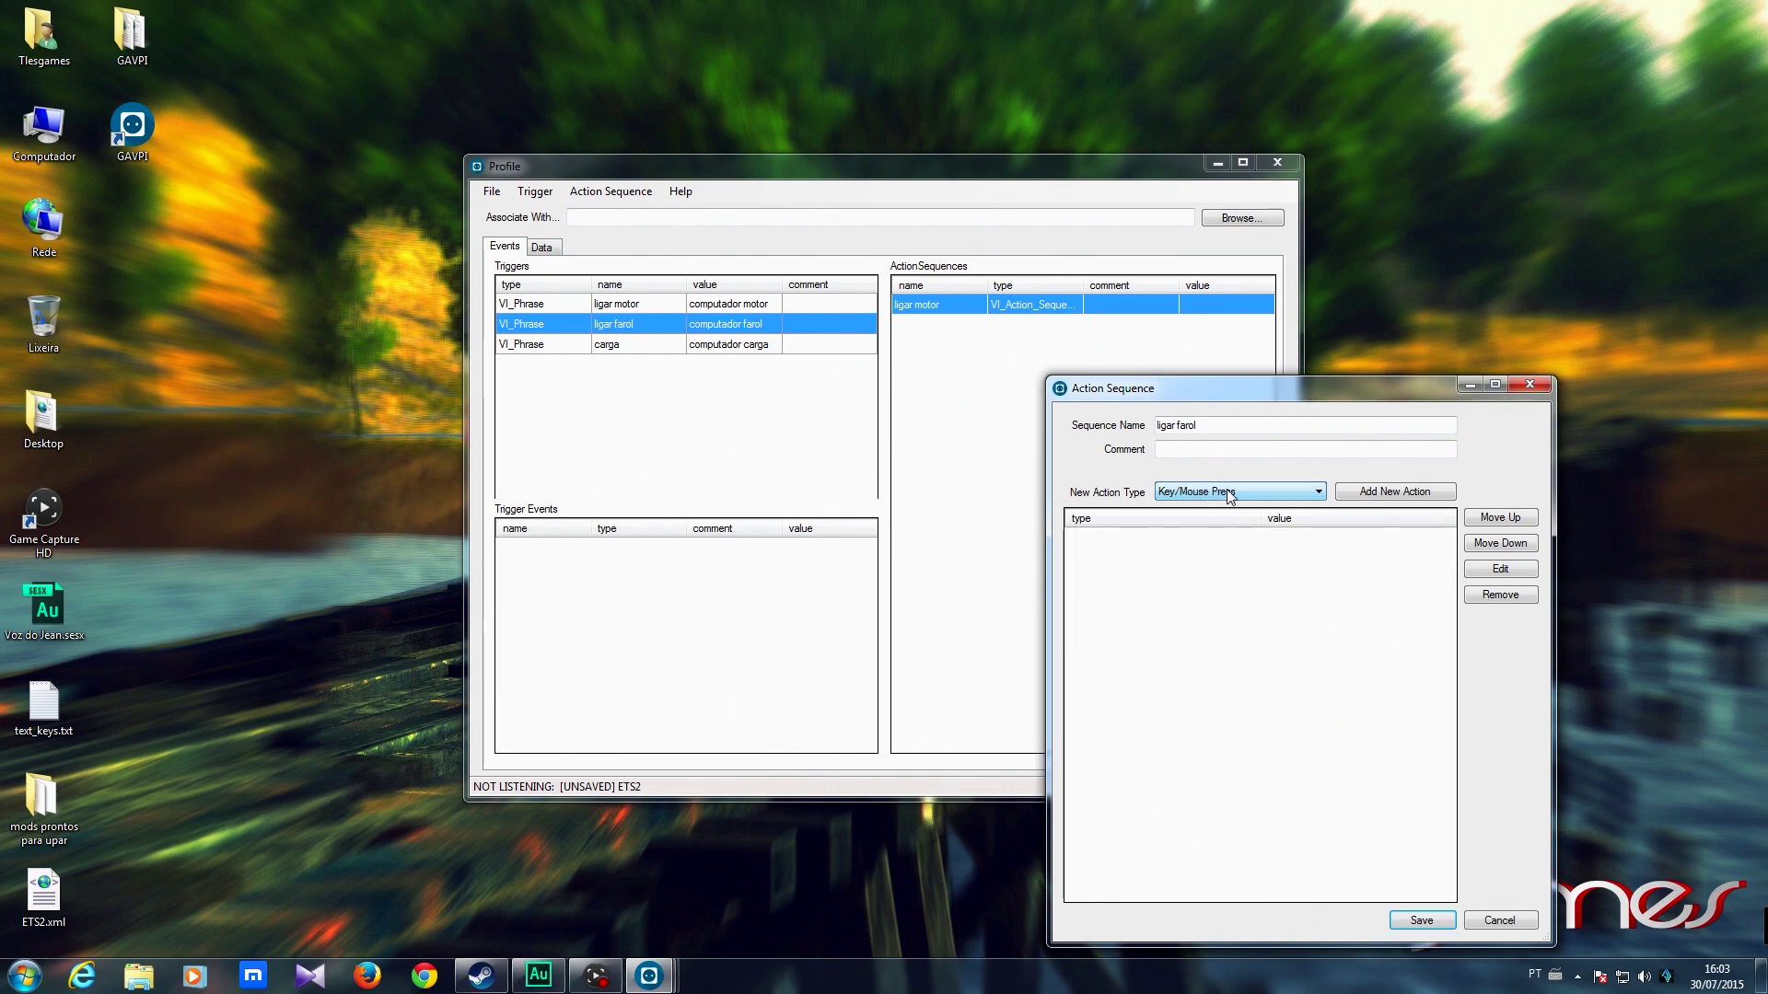
click(1373, 492)
click(1250, 645)
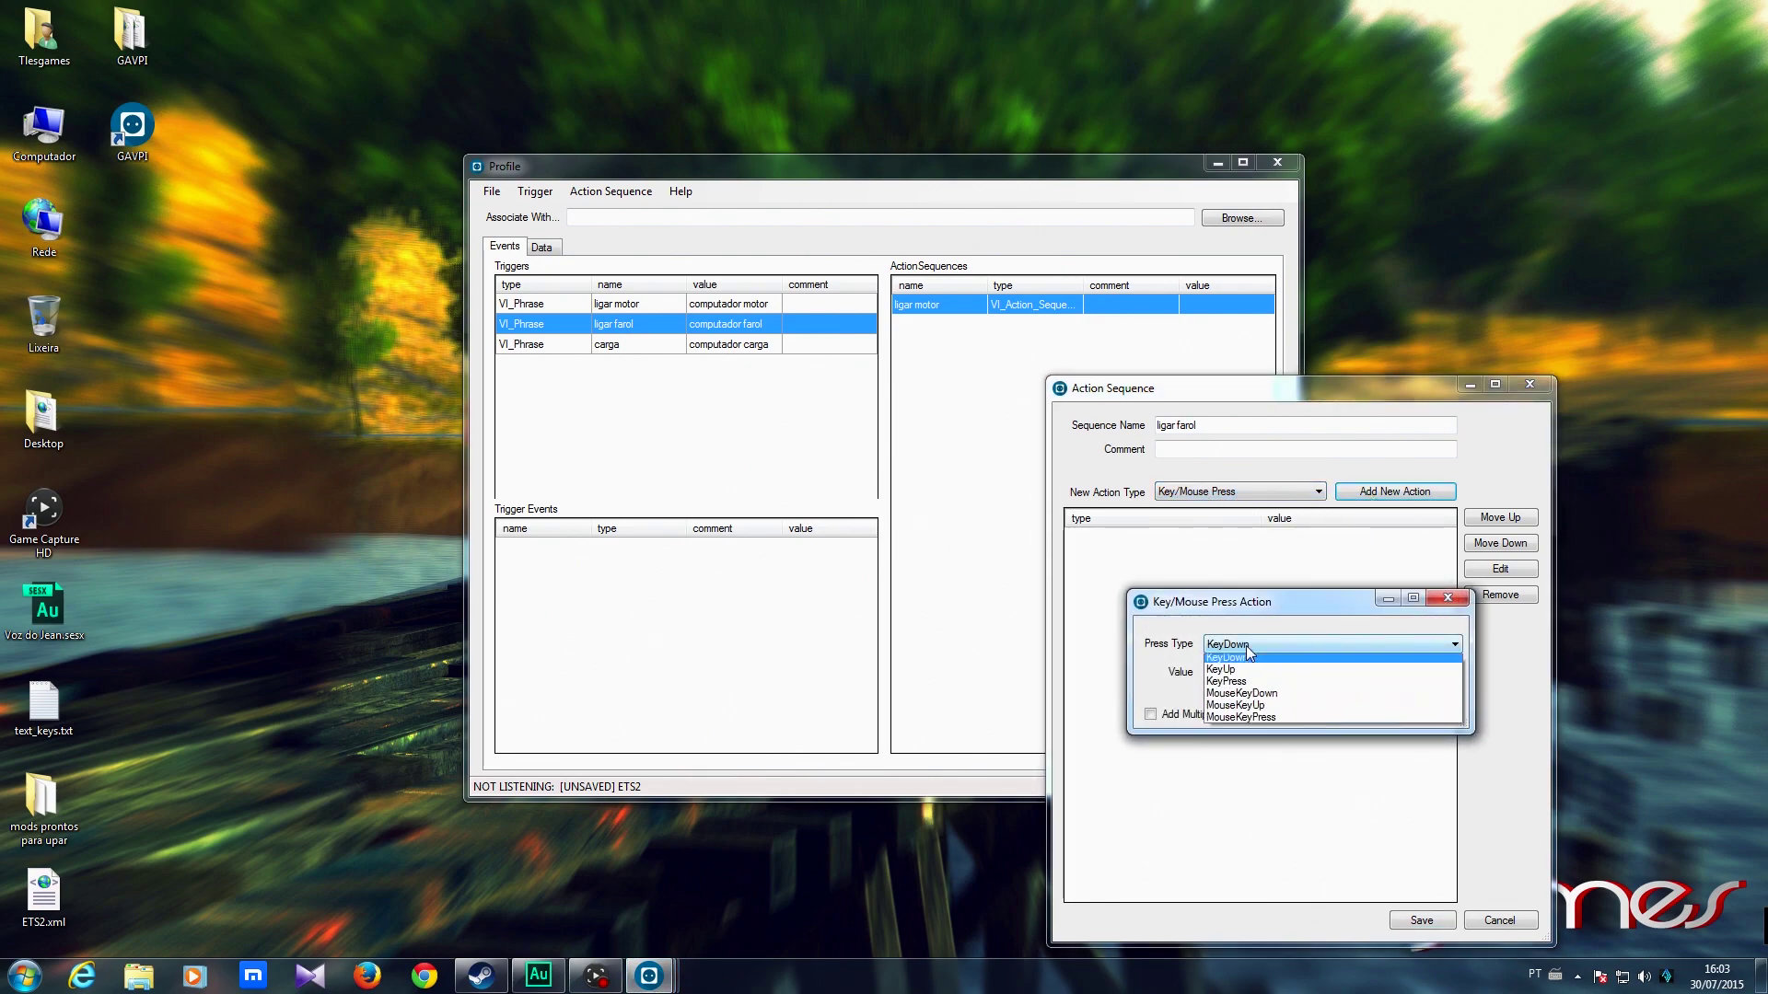
click(1235, 685)
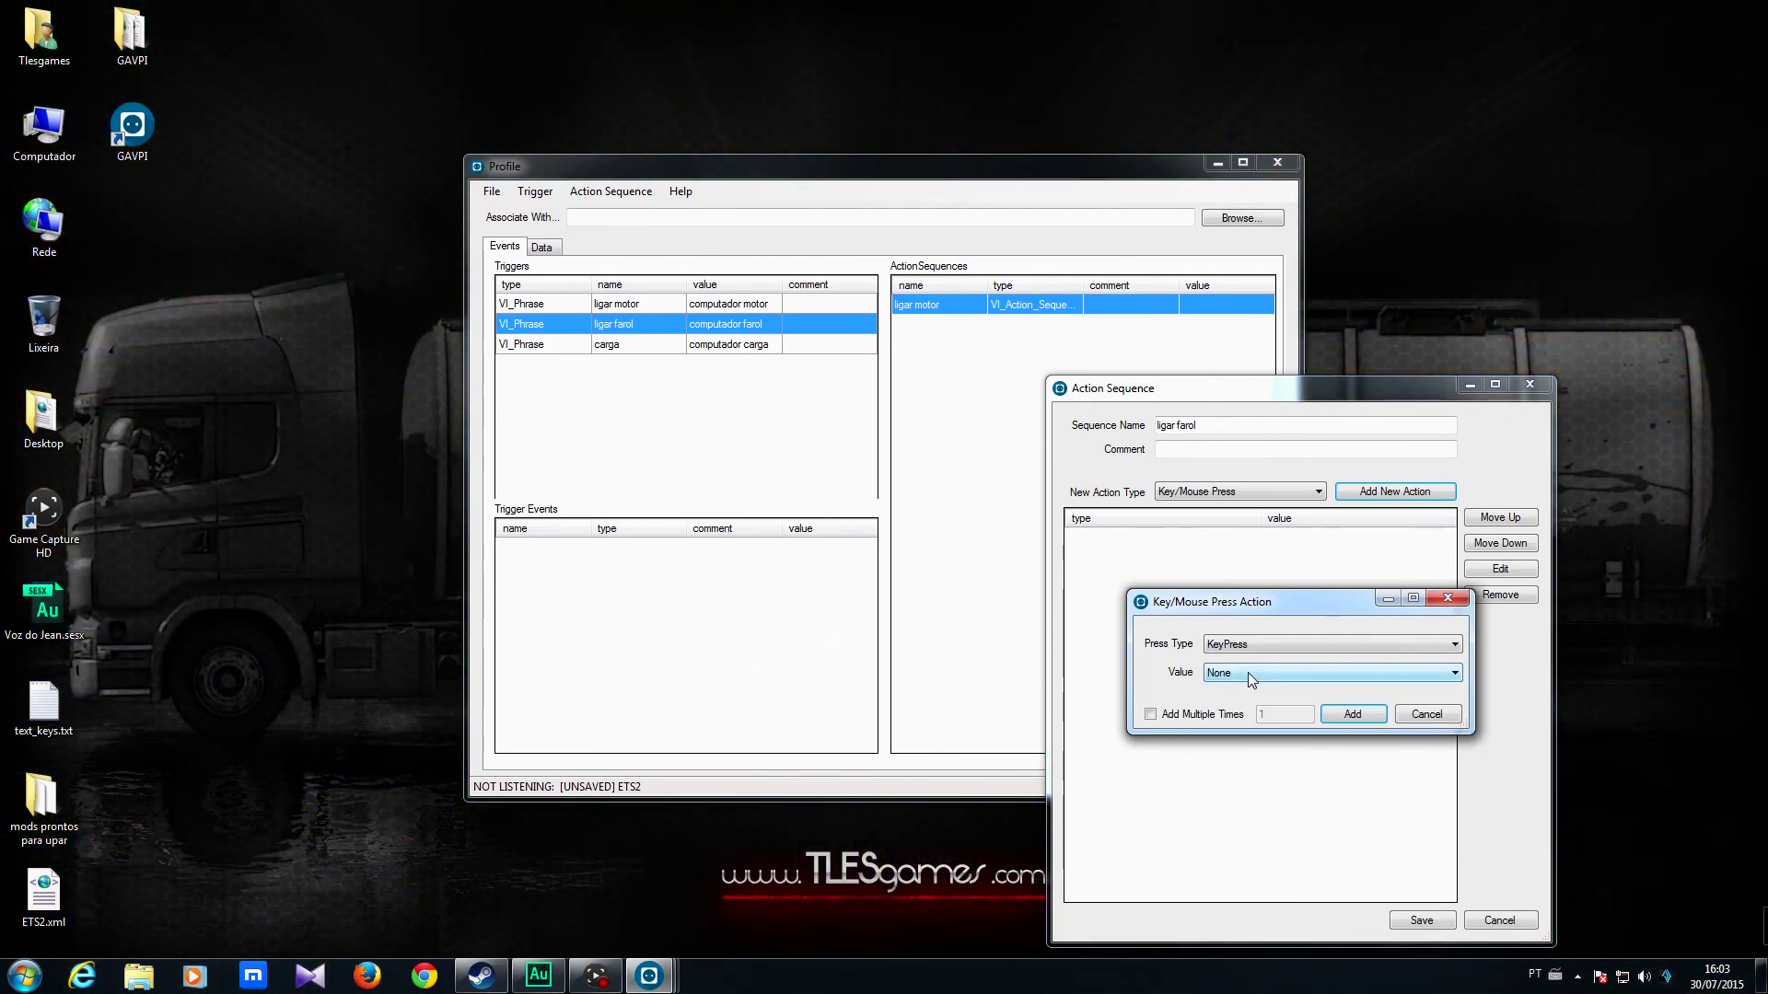
click(1247, 672)
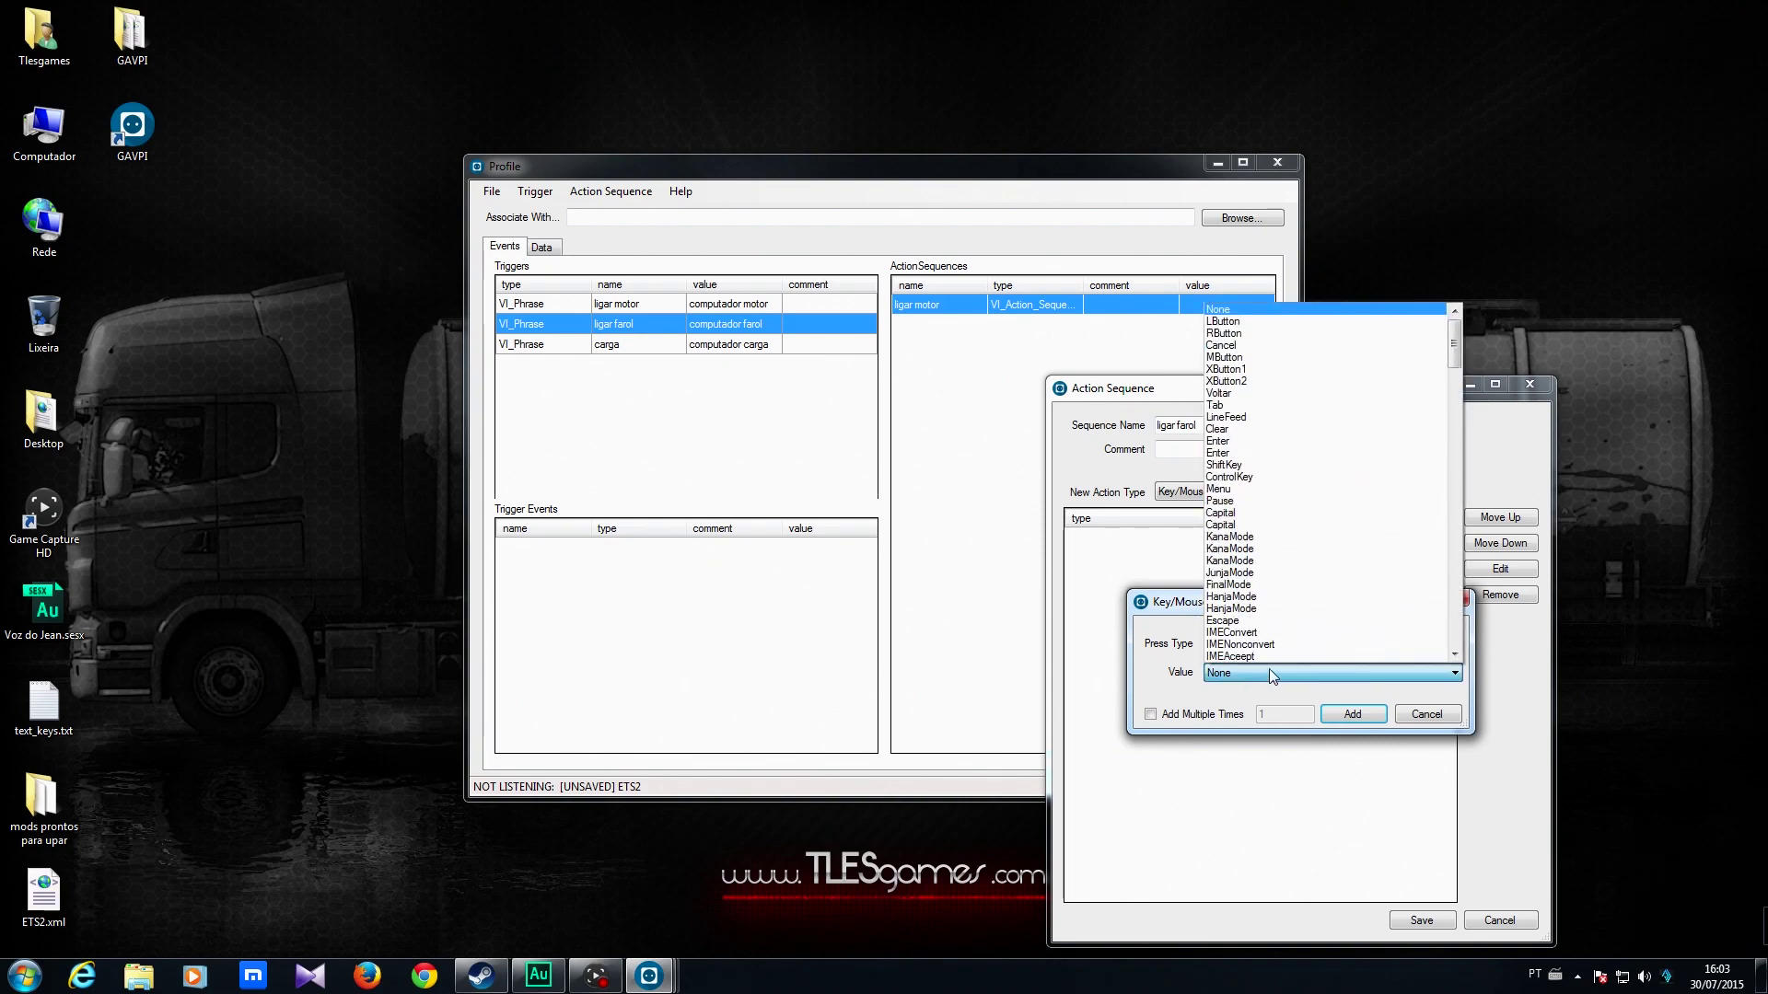
drag(1456, 343, 1455, 433)
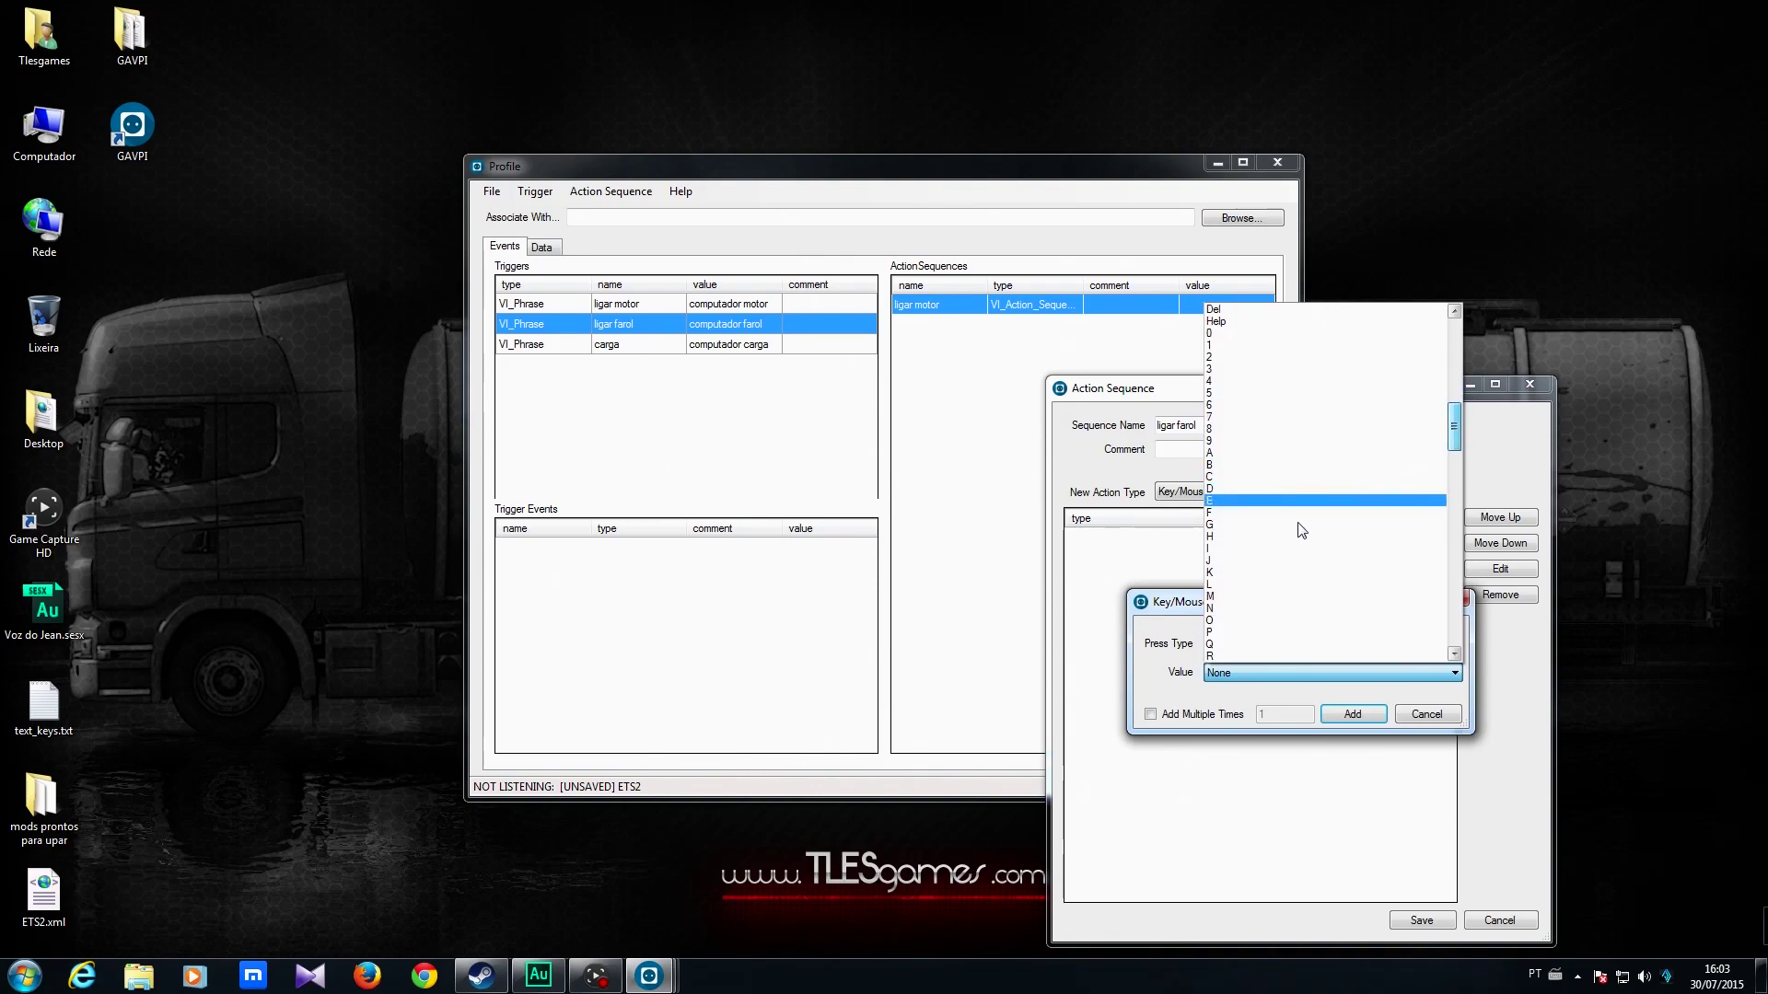
click(1212, 587)
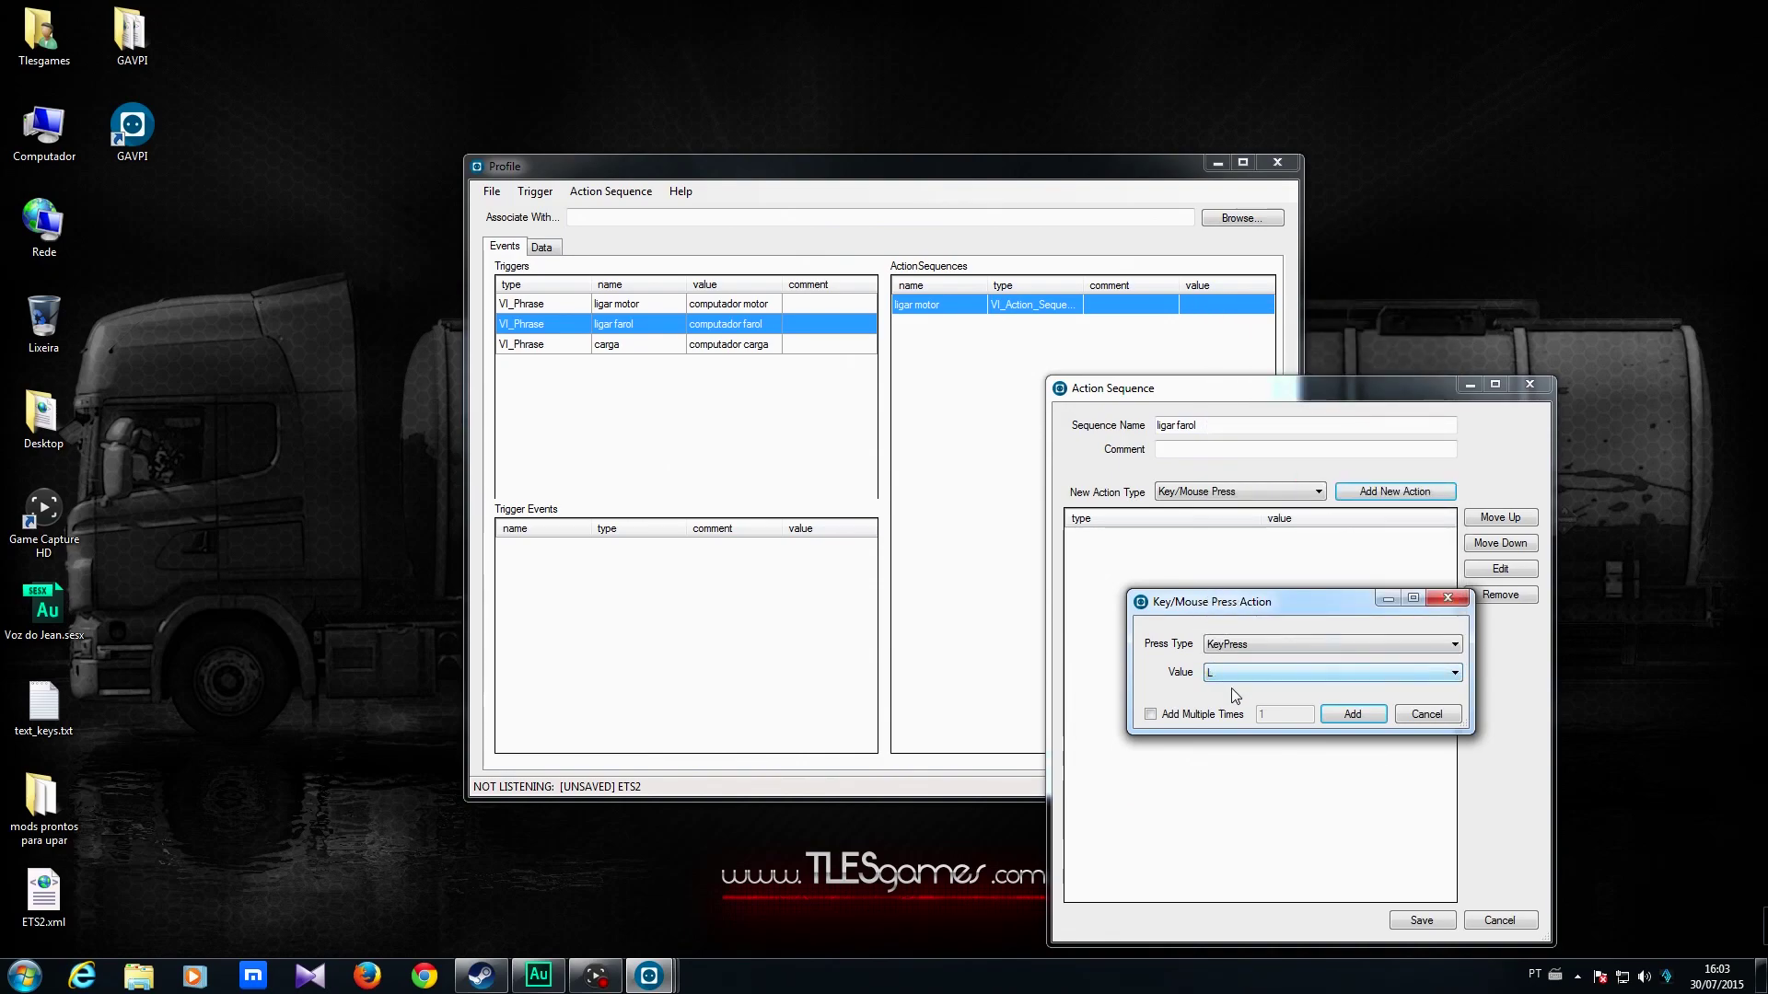
click(1353, 715)
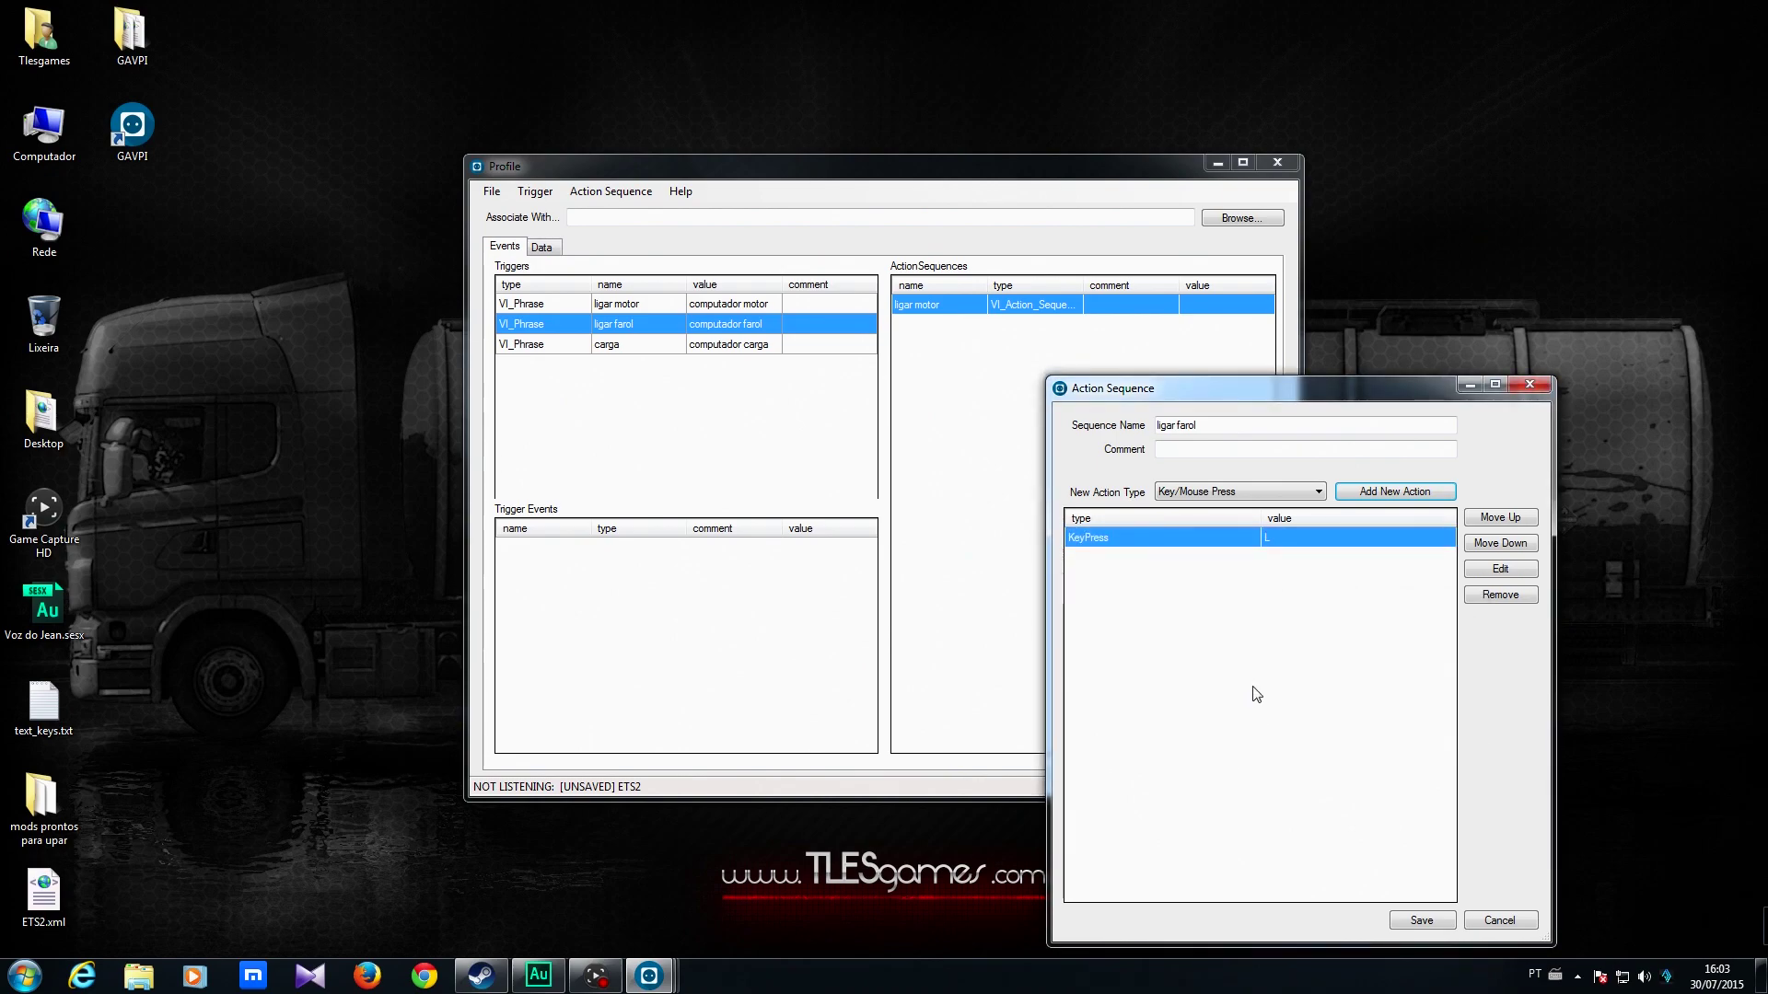
click(1419, 921)
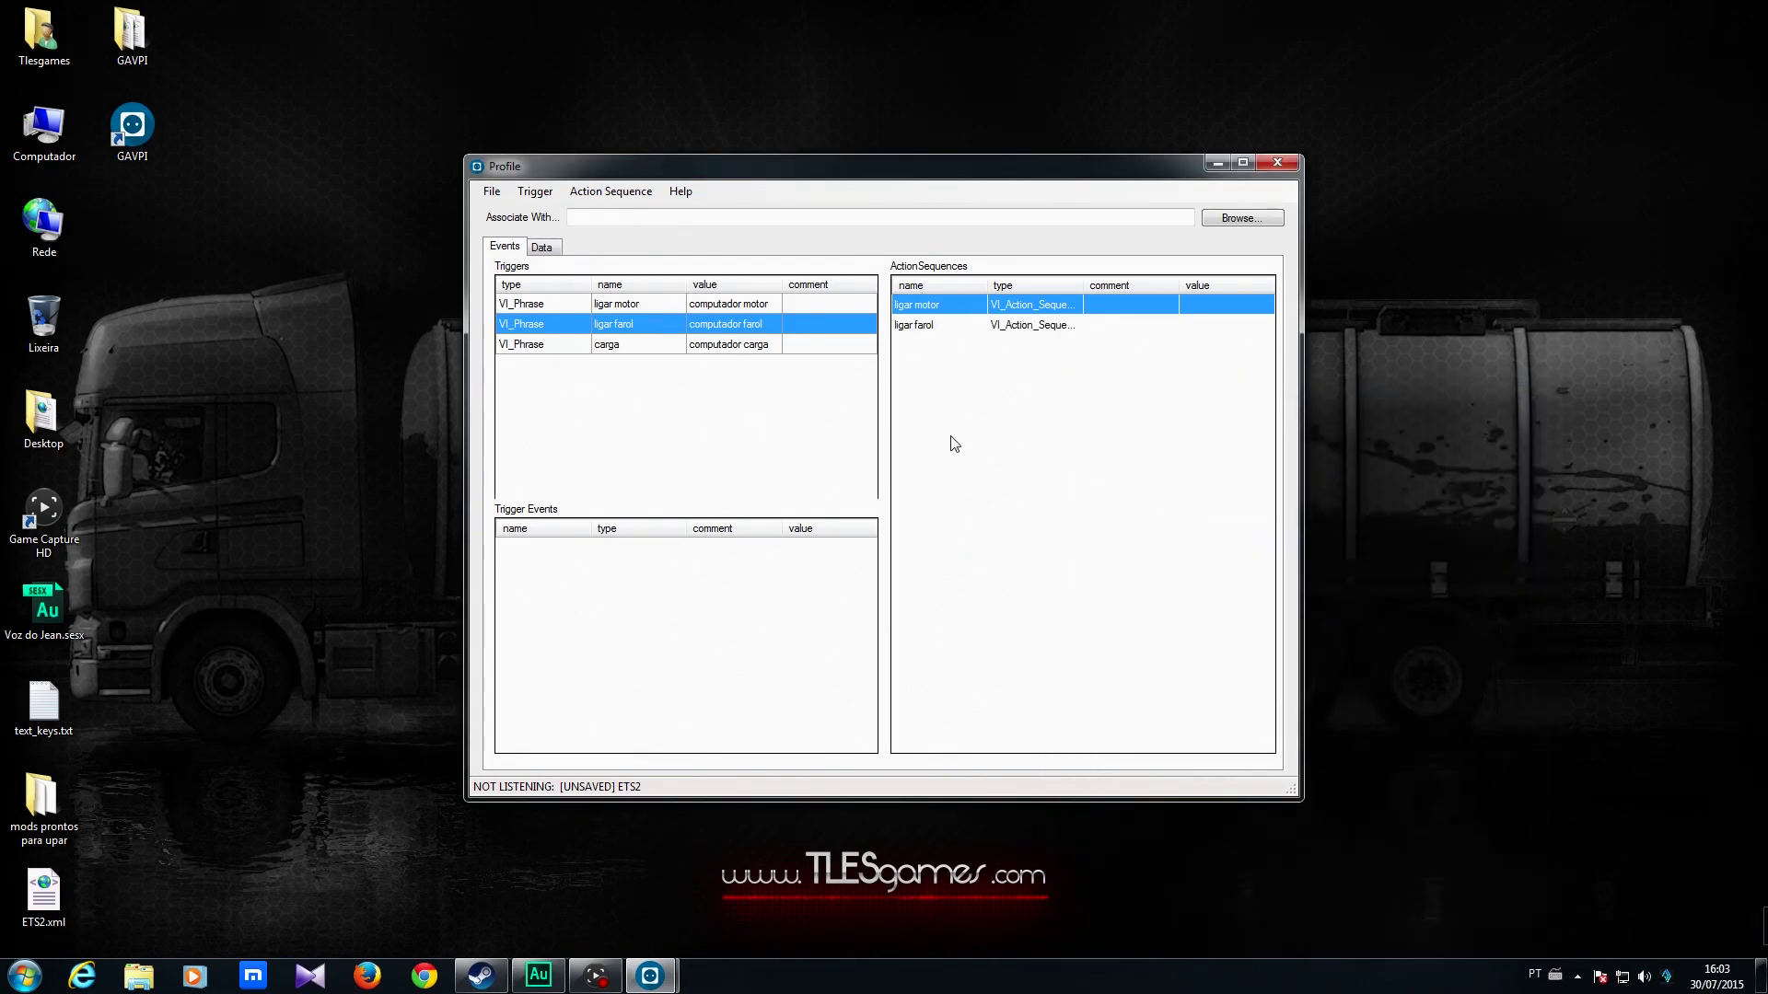
- Add the ligar farol action sequence to the ligar farol trigger
click(919, 327)
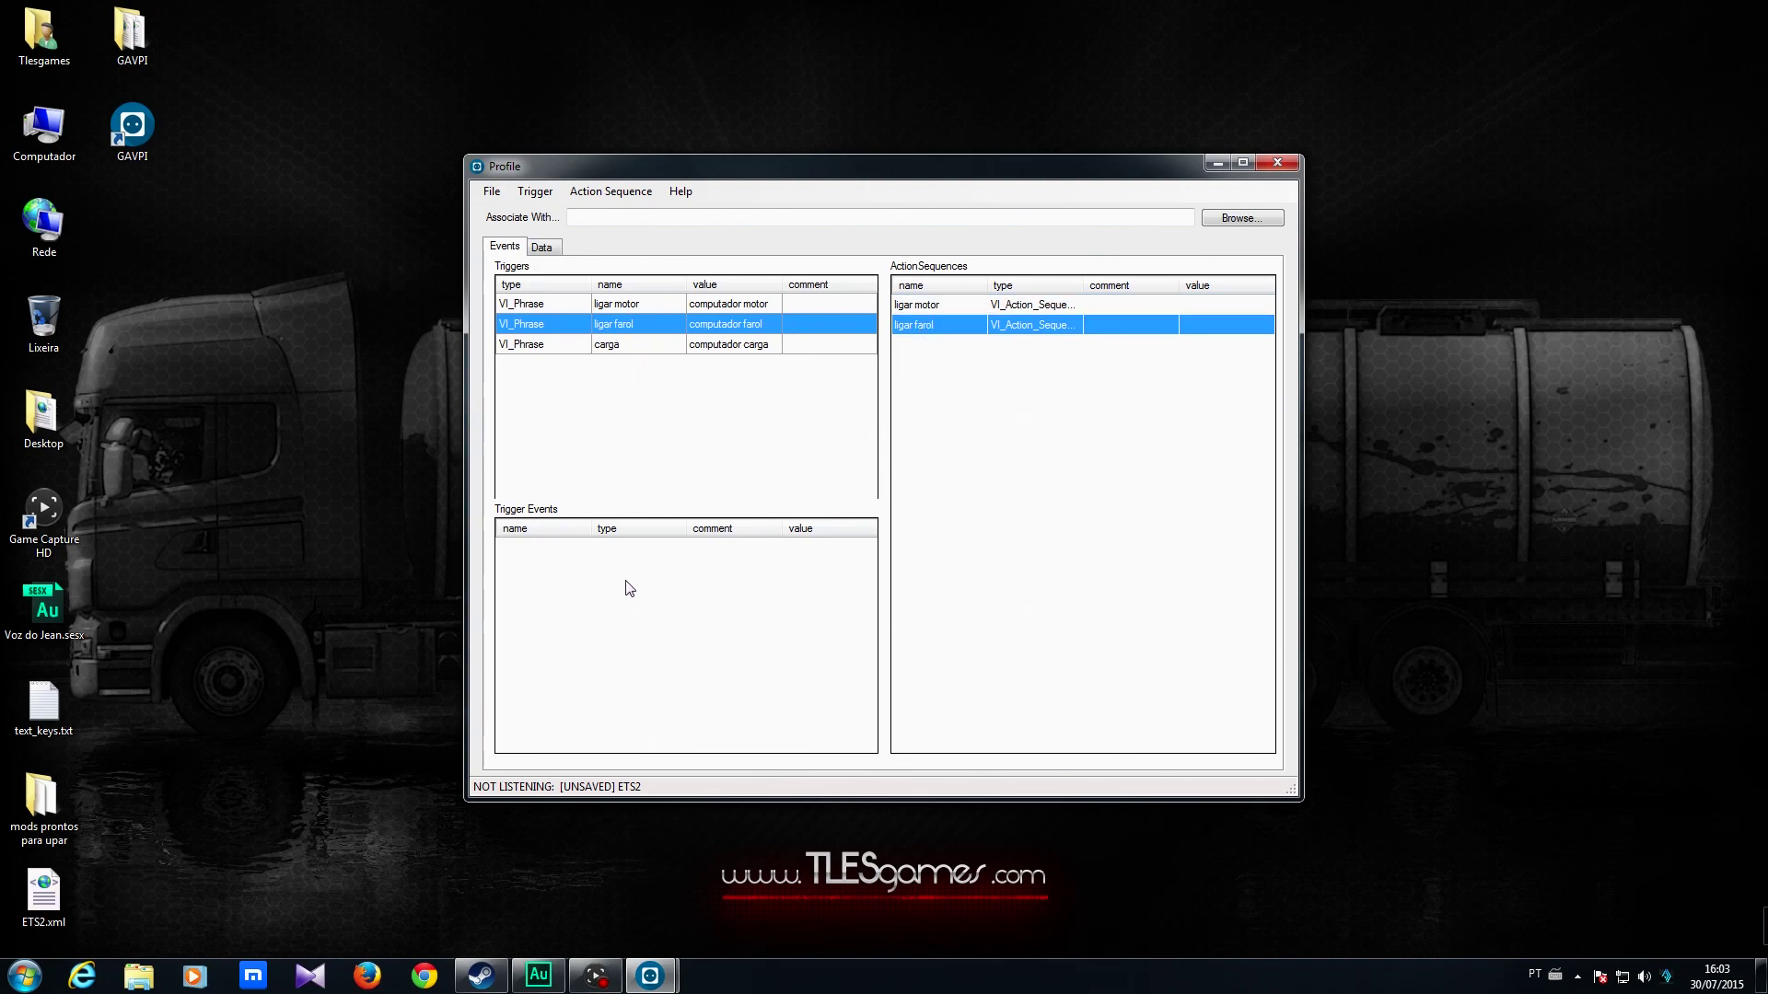
right_click(944, 327)
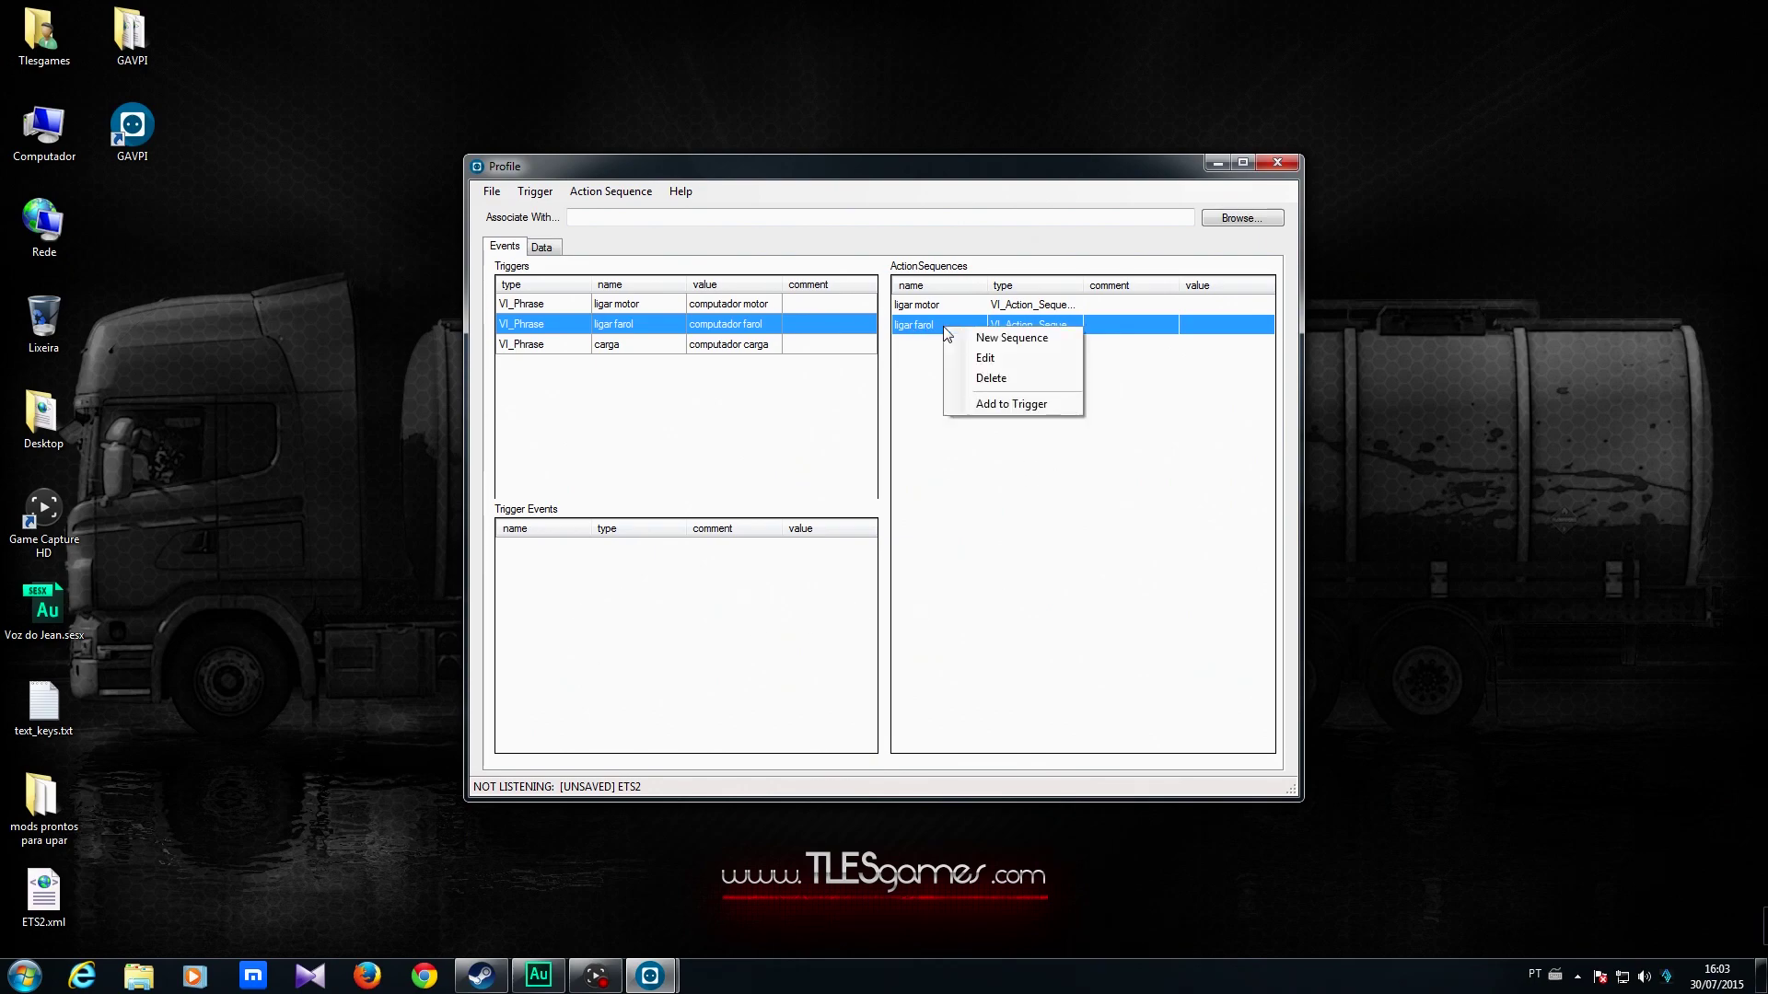
click(997, 406)
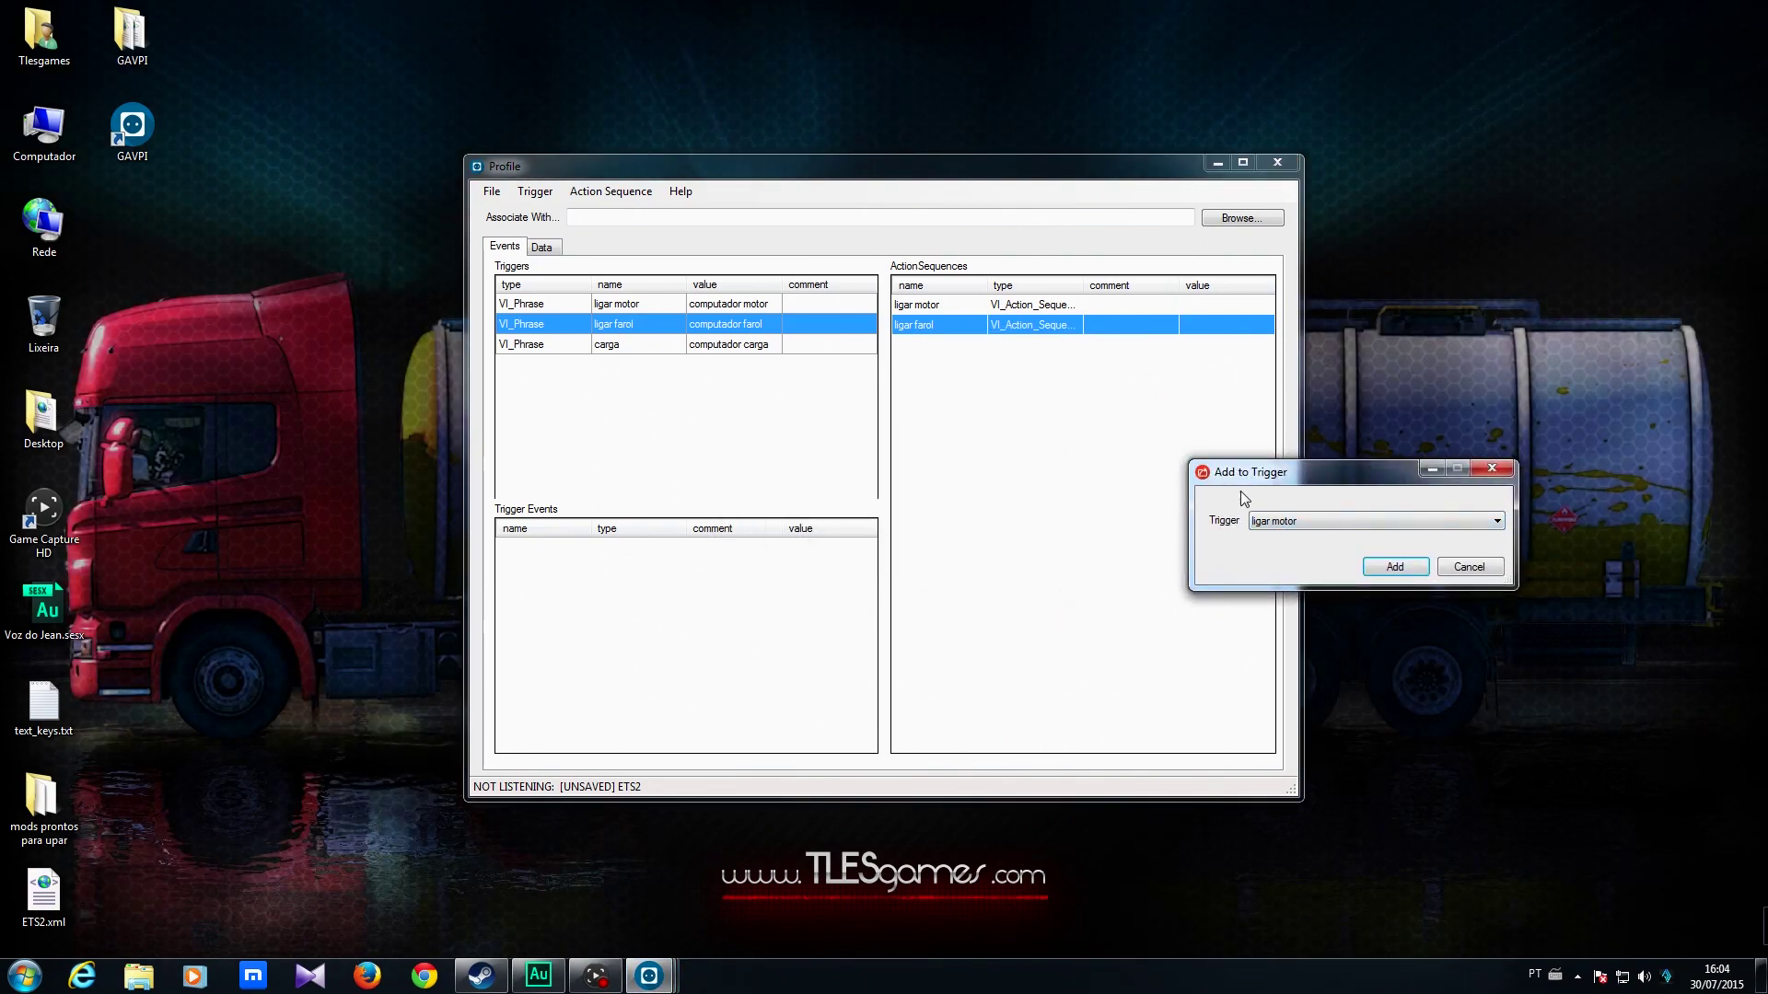
click(1285, 523)
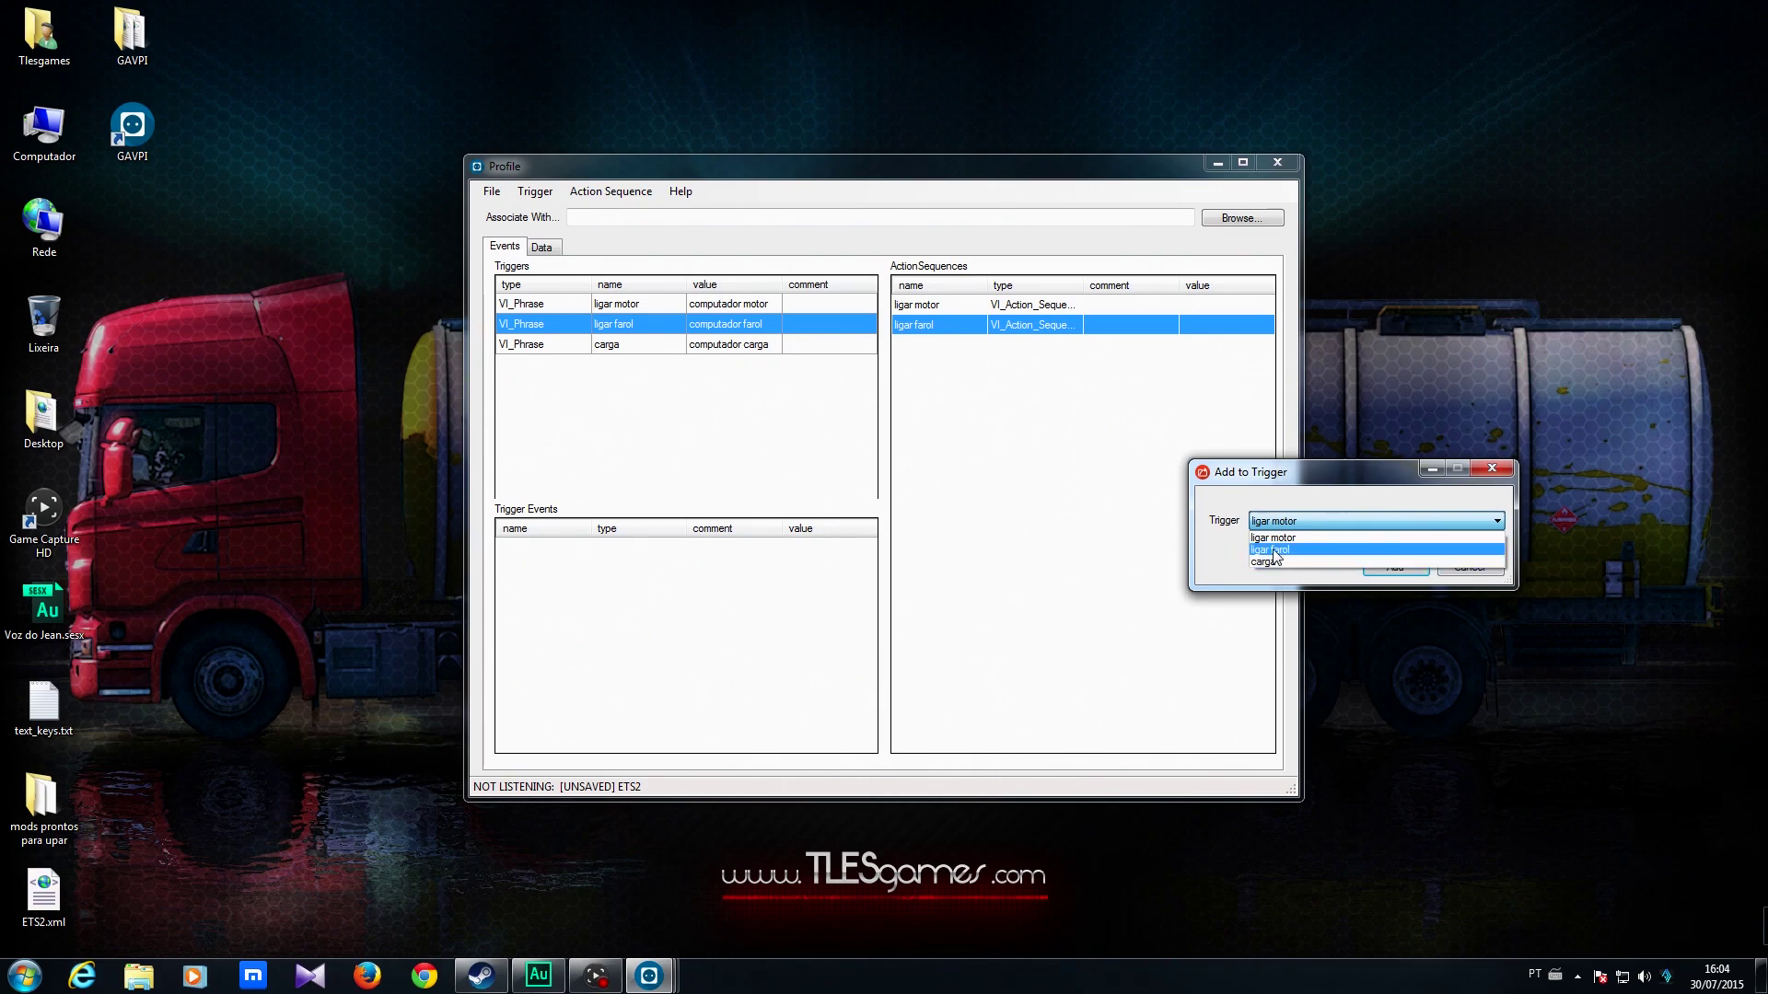
click(1273, 551)
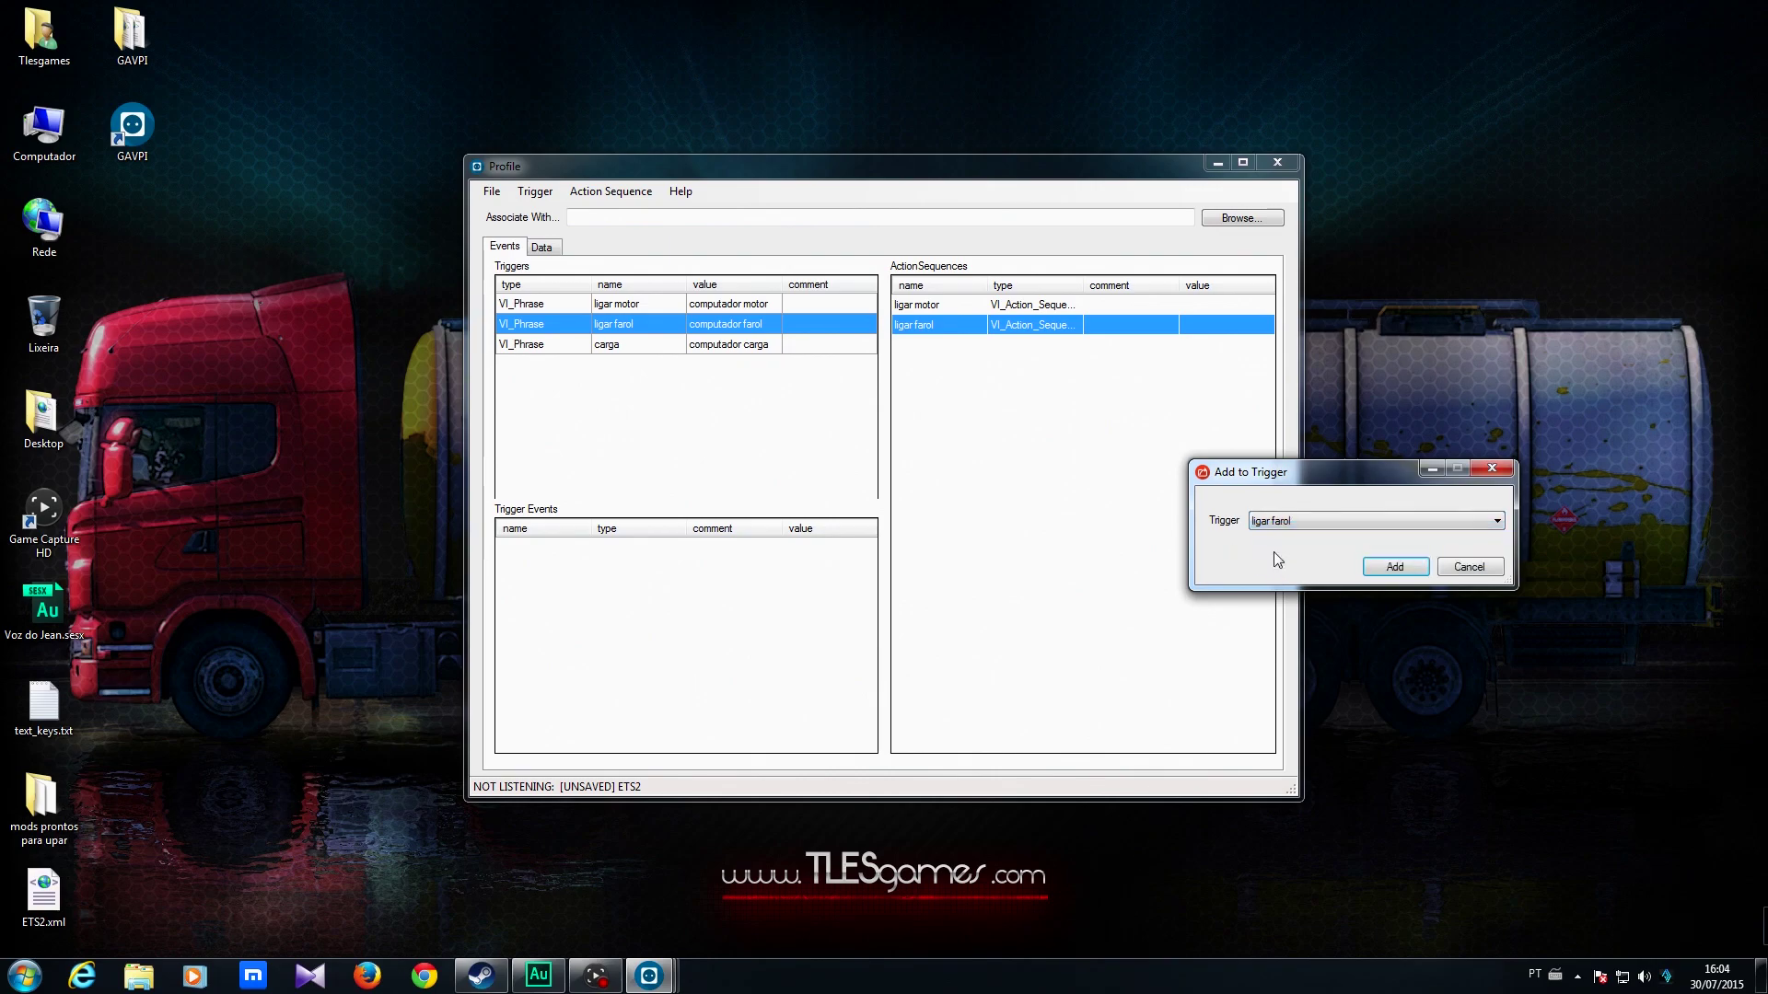
click(1396, 567)
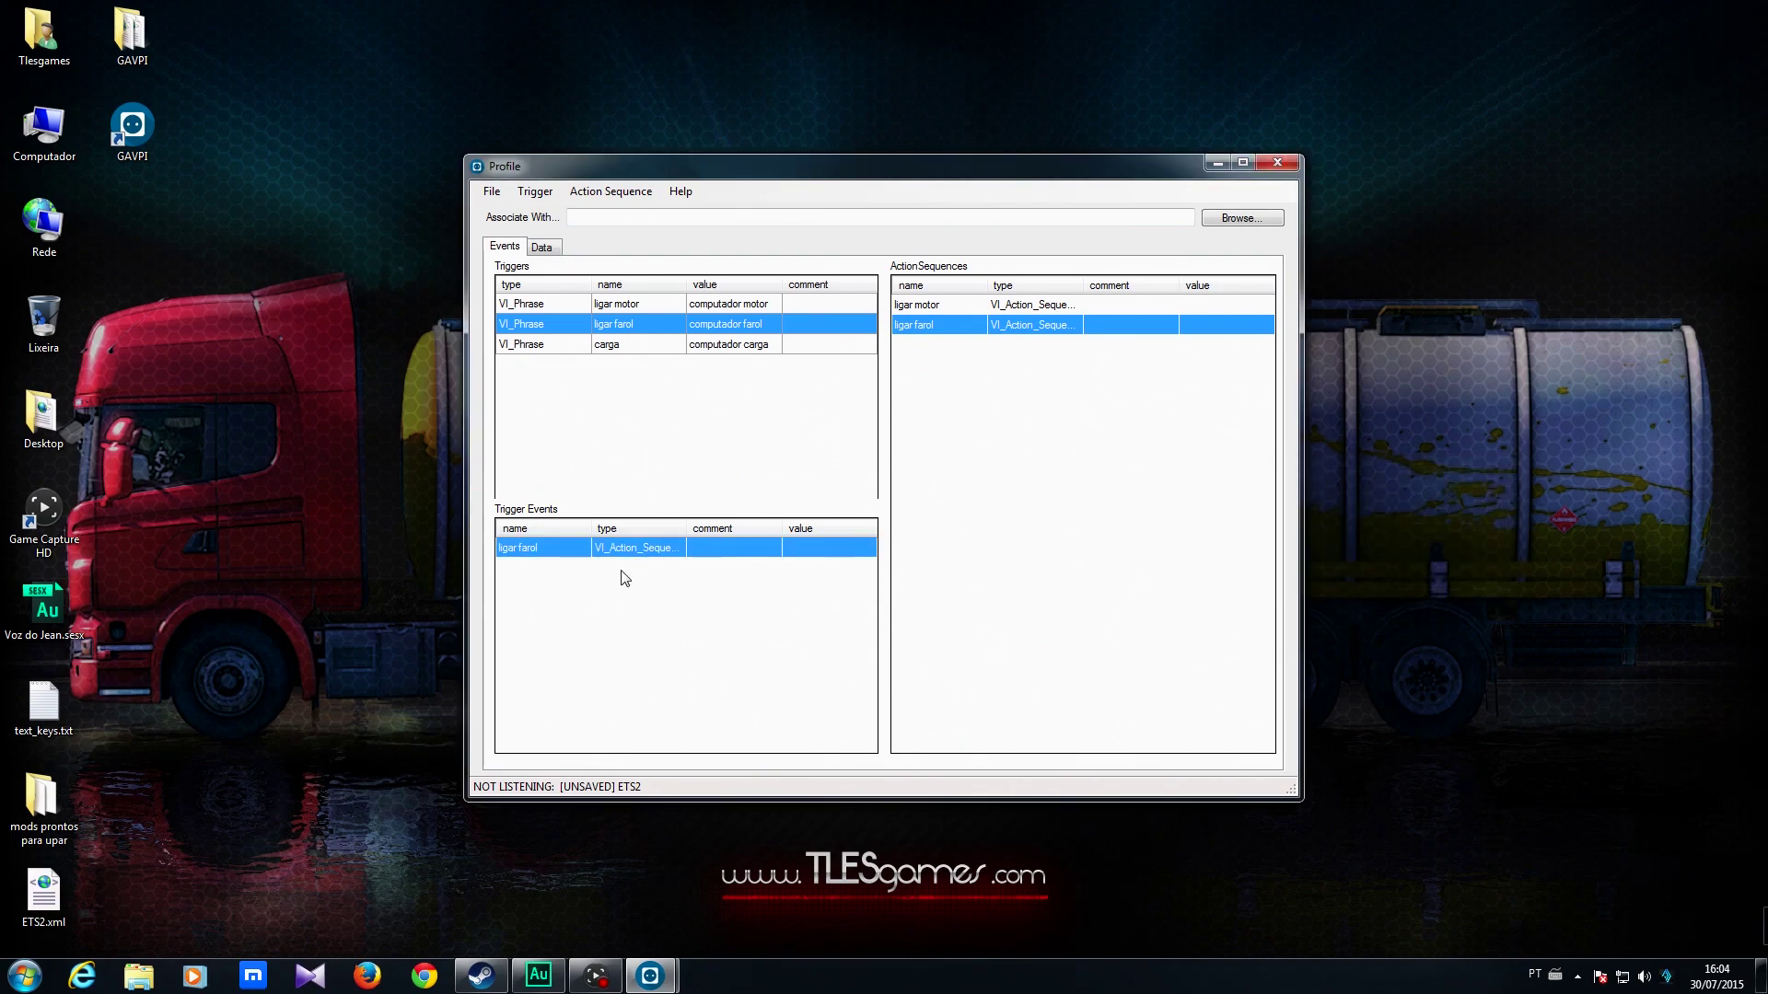
- Select the carga trigger and start a new action sequence named "carga"
click(617, 348)
right_click(953, 409)
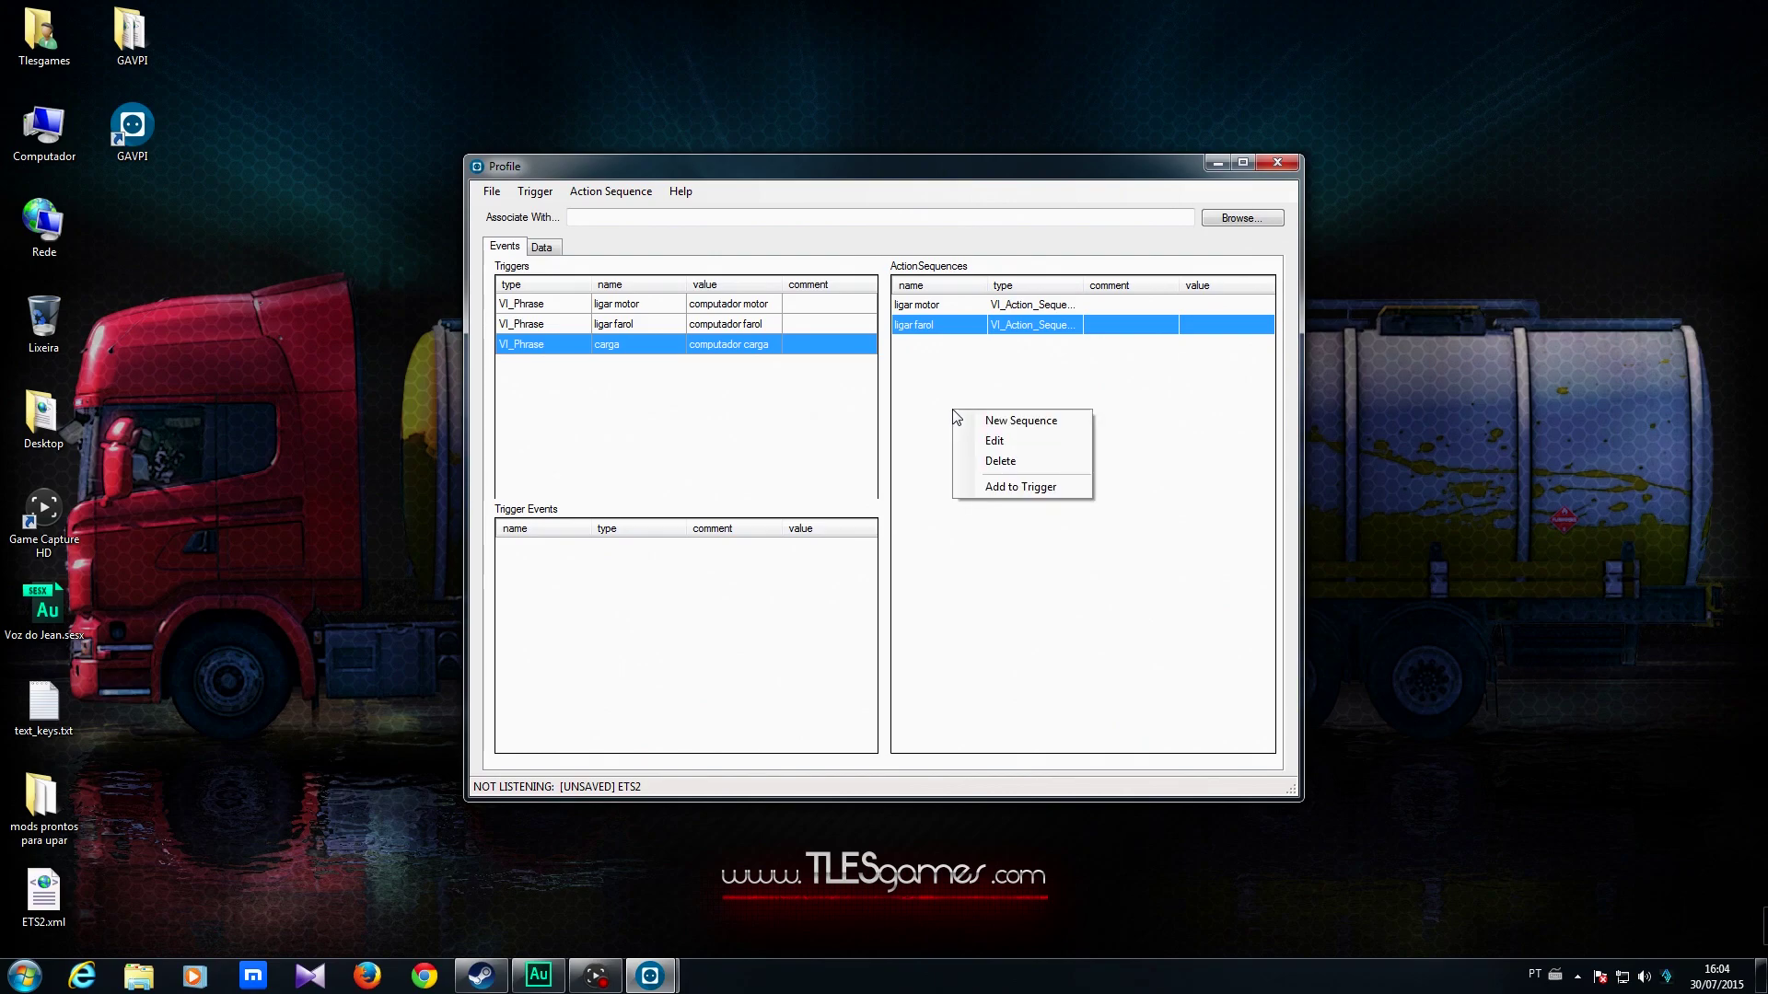
click(1021, 421)
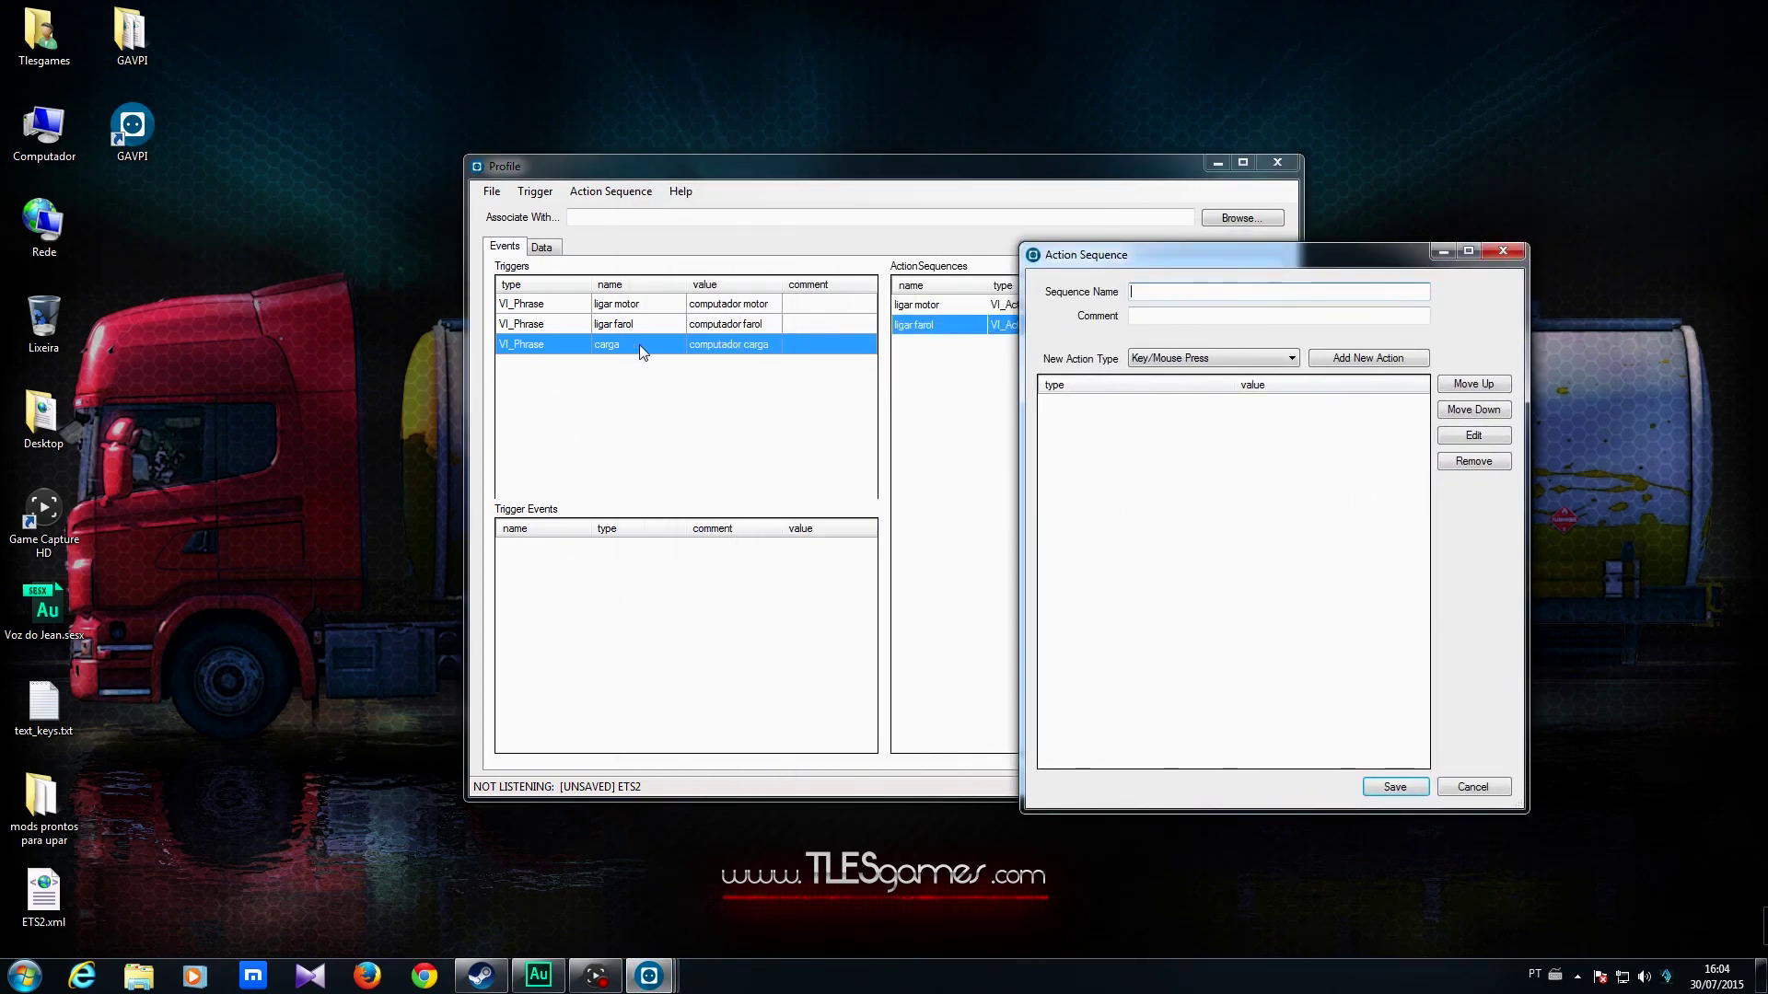
text(carga)
- Add a Key/Mouse Press action with press type KeyPress and value R, and save the carga sequence
click(1378, 366)
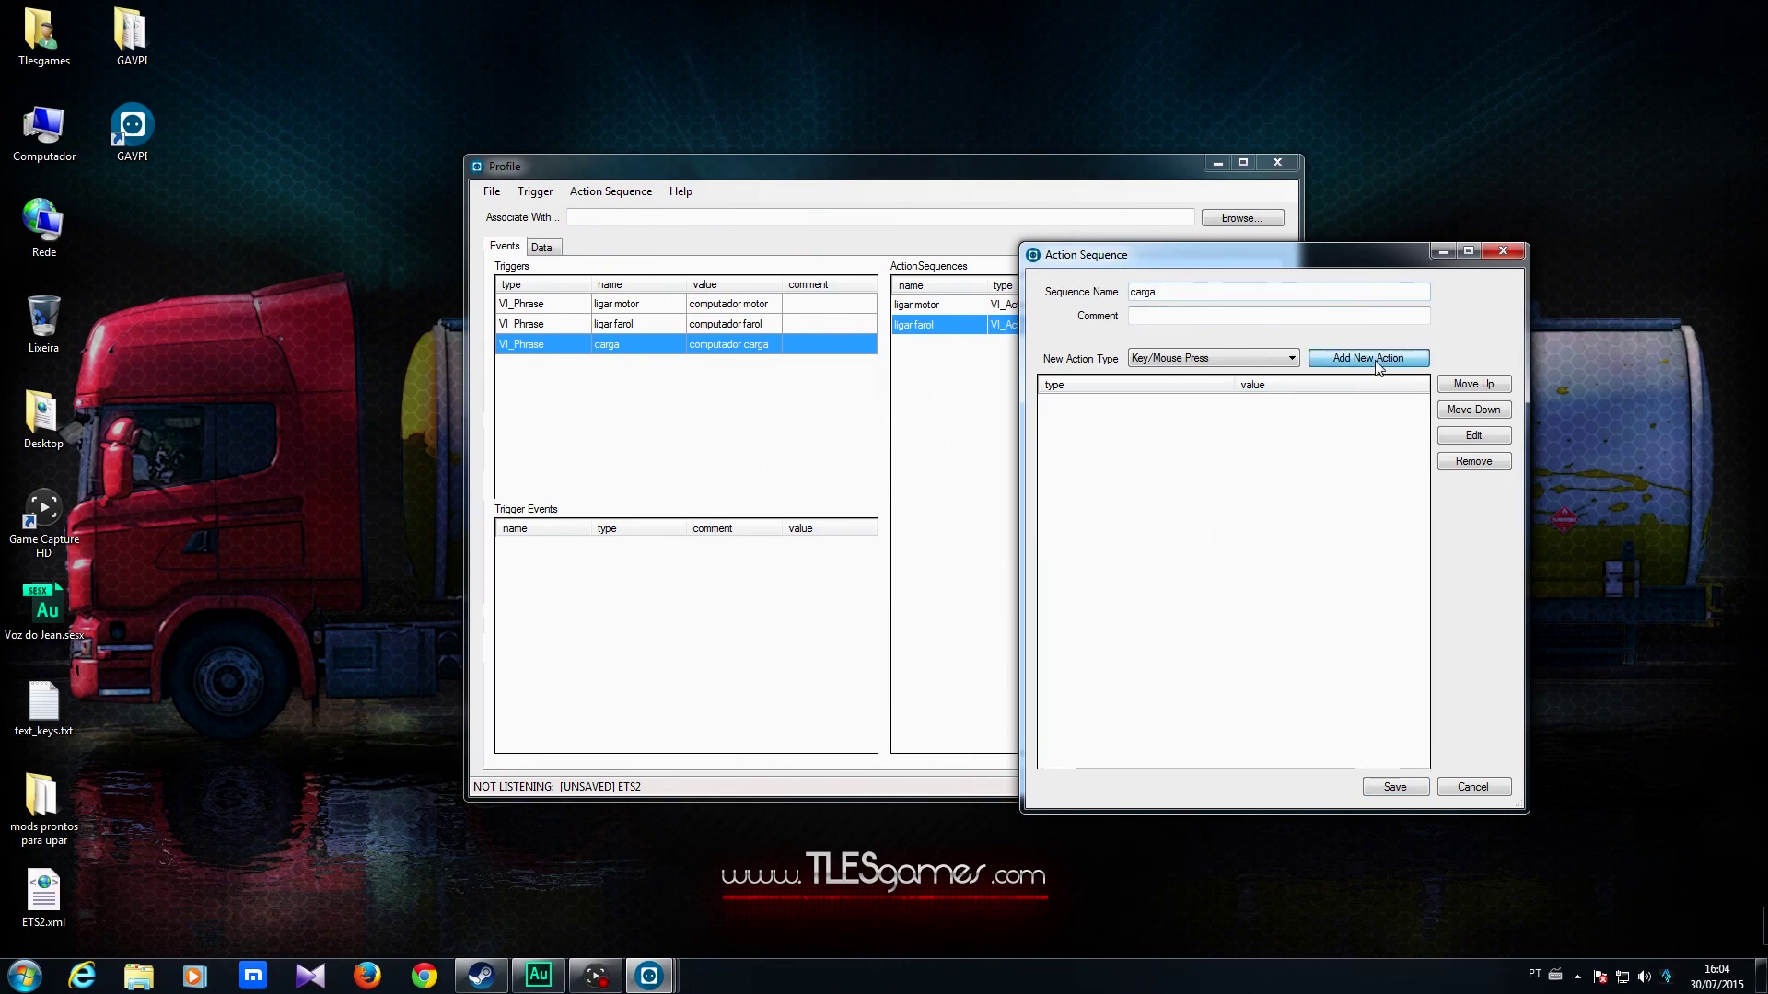
click(1241, 510)
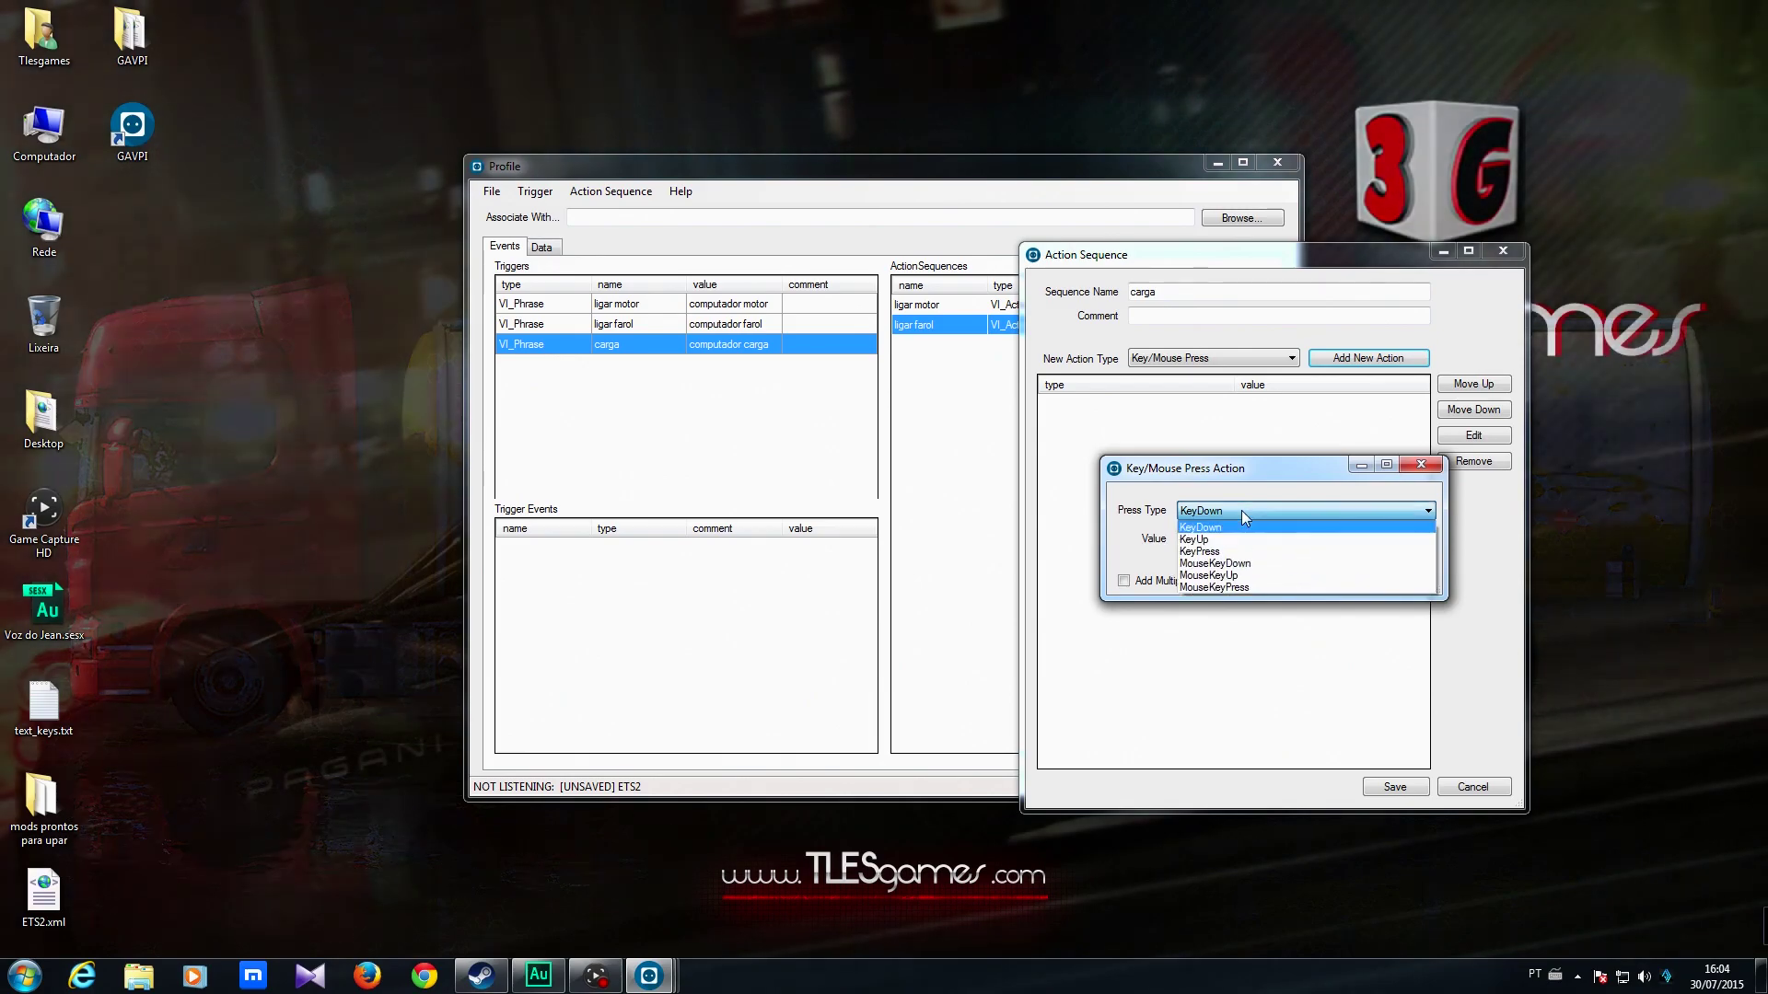
click(1210, 553)
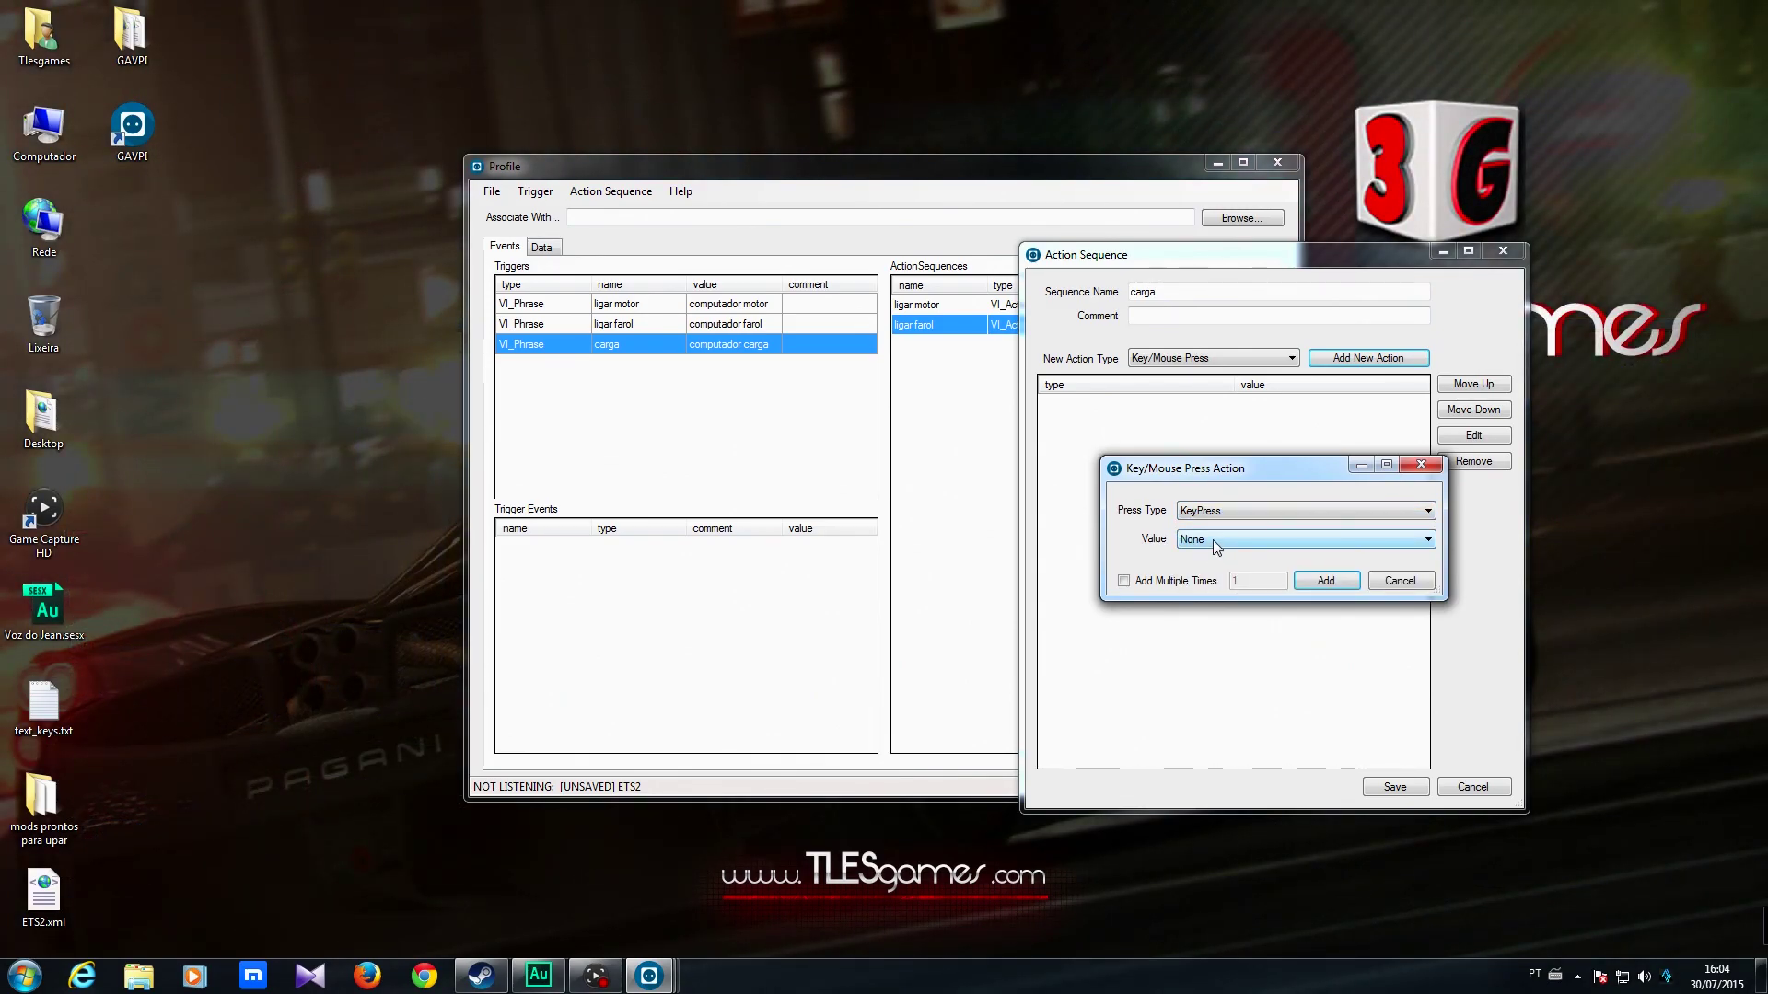
click(1213, 540)
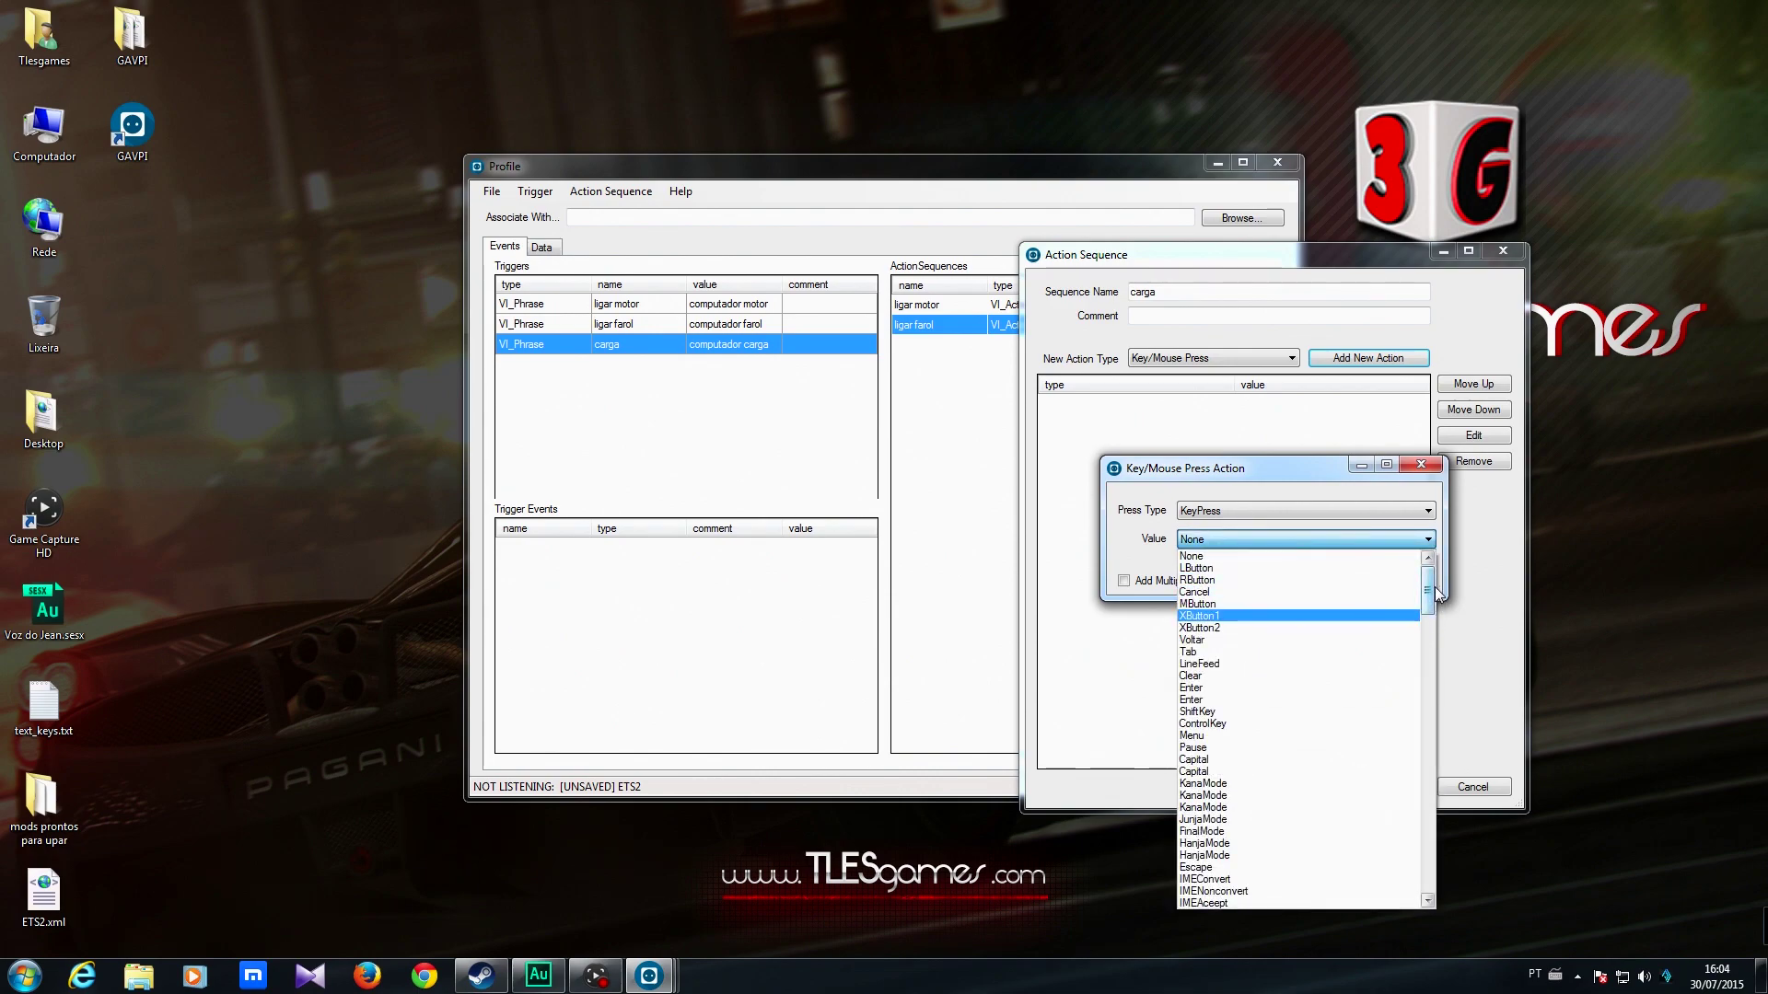
drag(1433, 590, 1418, 695)
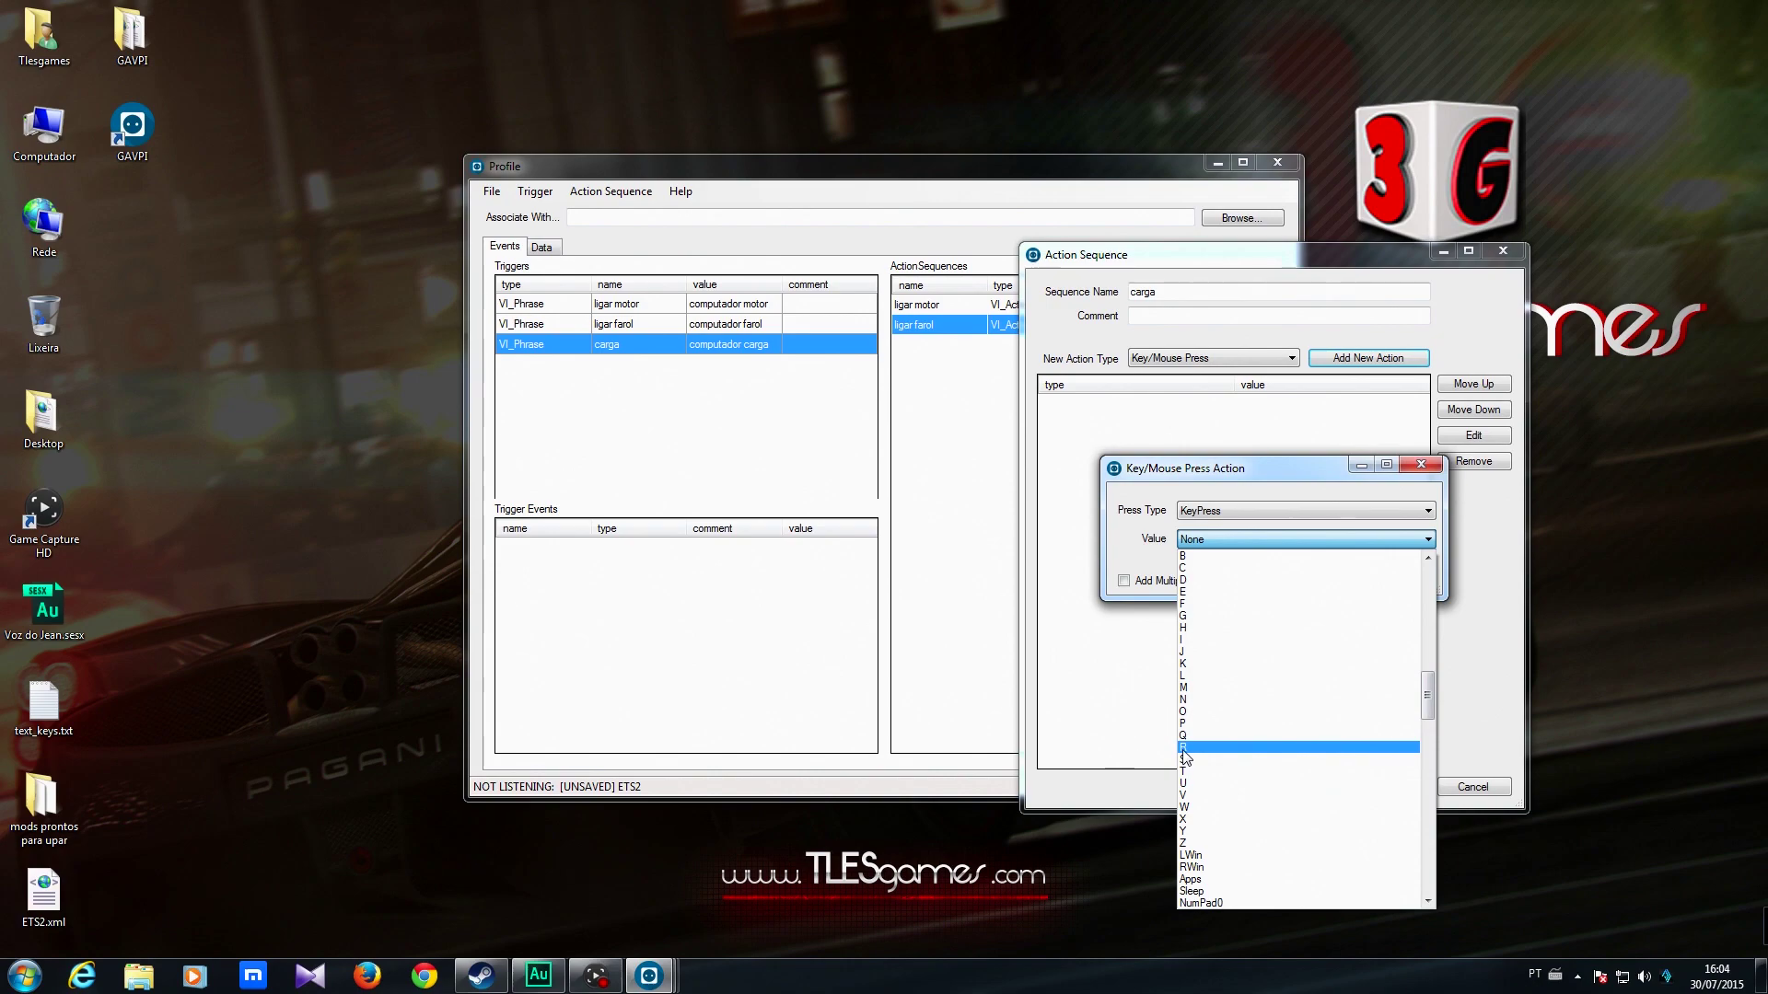
click(1216, 747)
click(1324, 580)
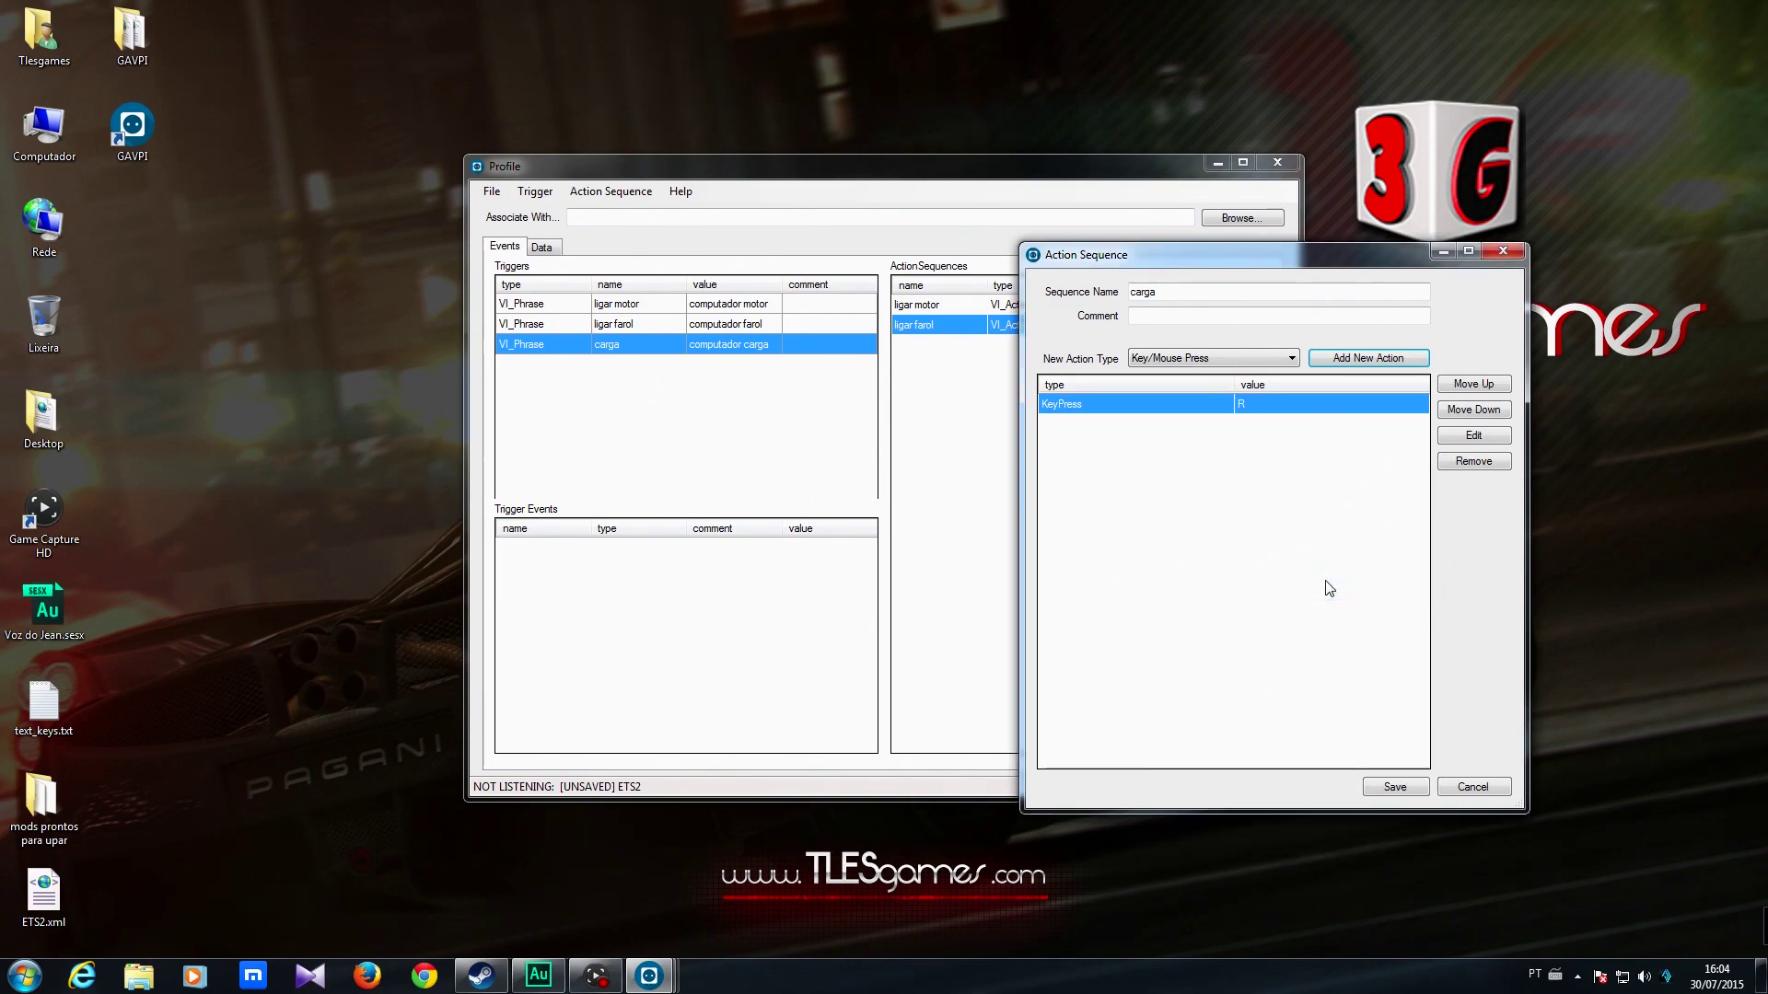
click(1406, 786)
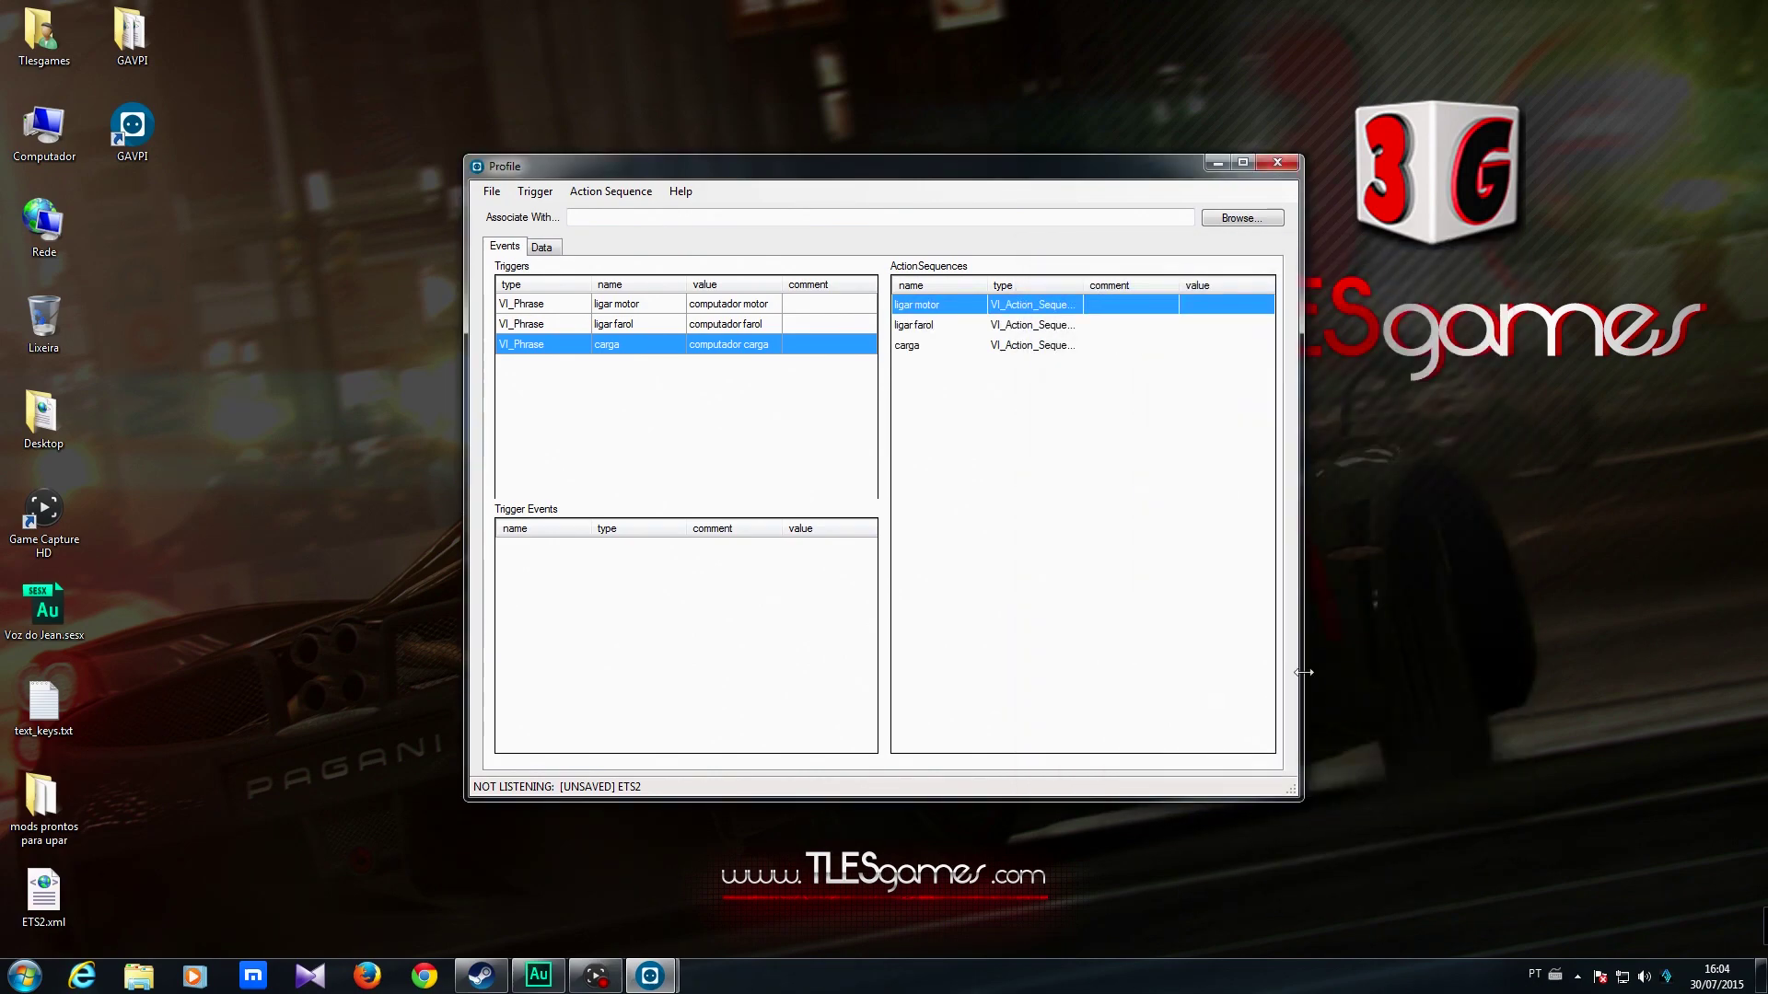
- Add the carga action sequence to the carga trigger
click(923, 351)
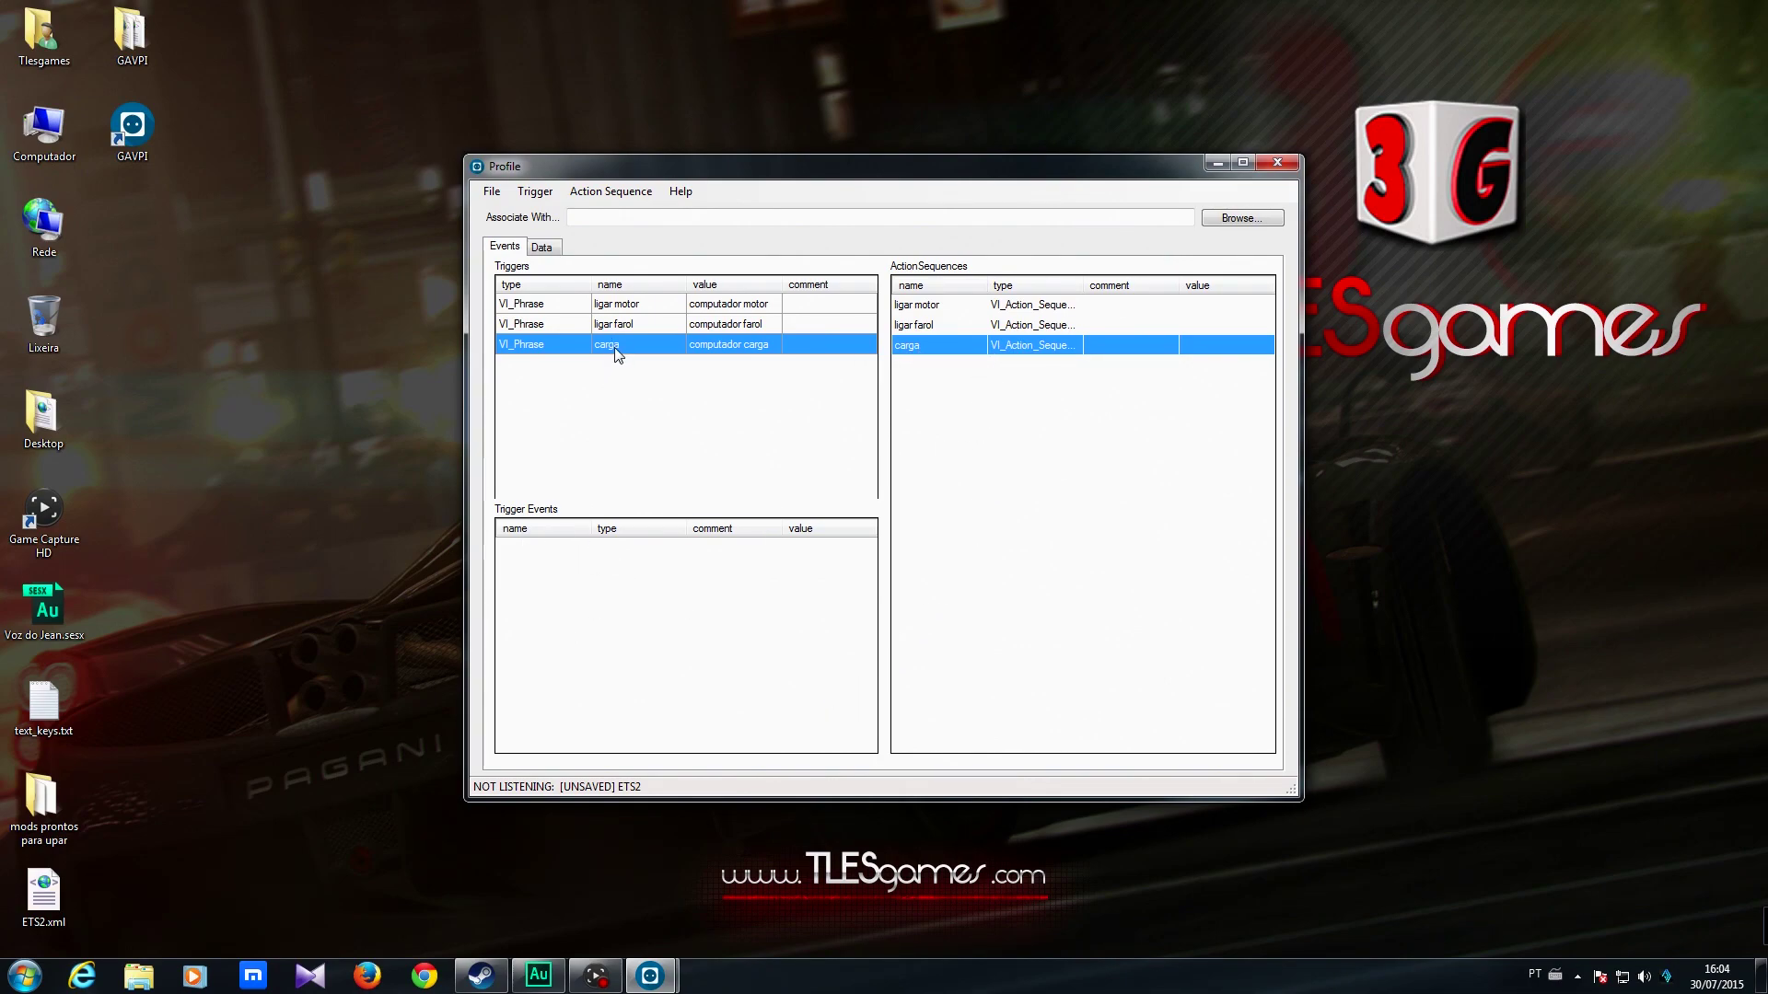
right_click(952, 345)
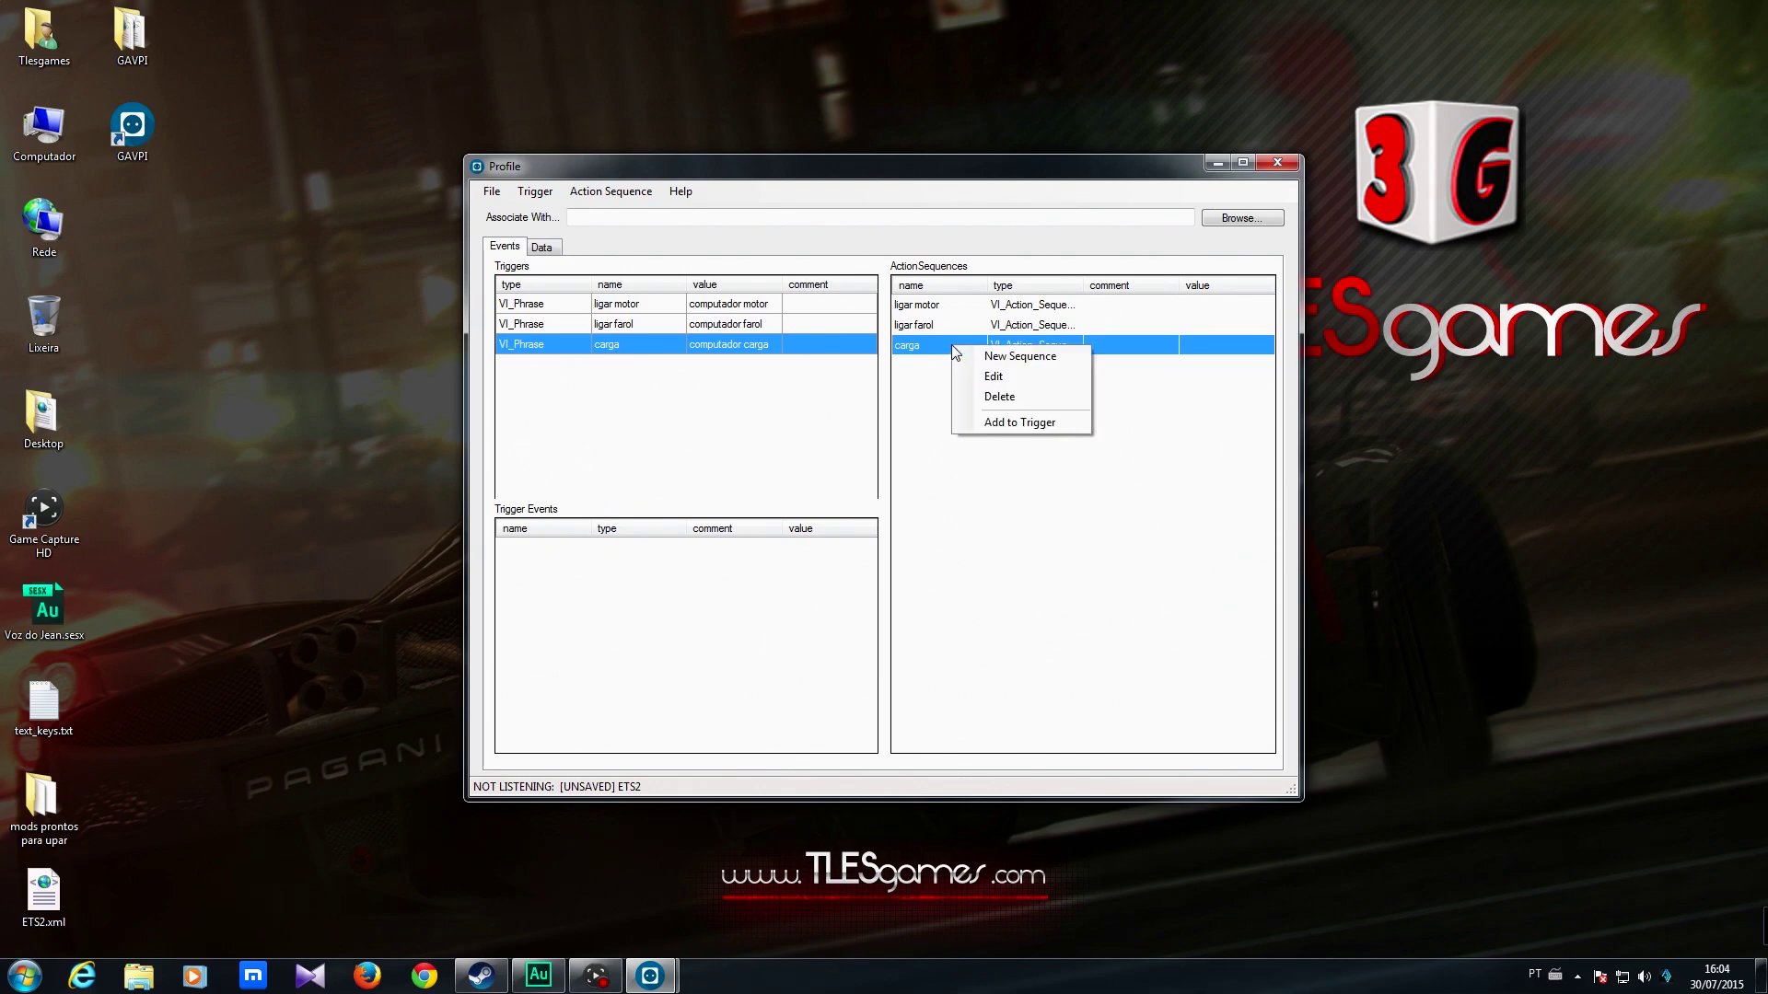
click(1012, 425)
drag(917, 427, 1389, 512)
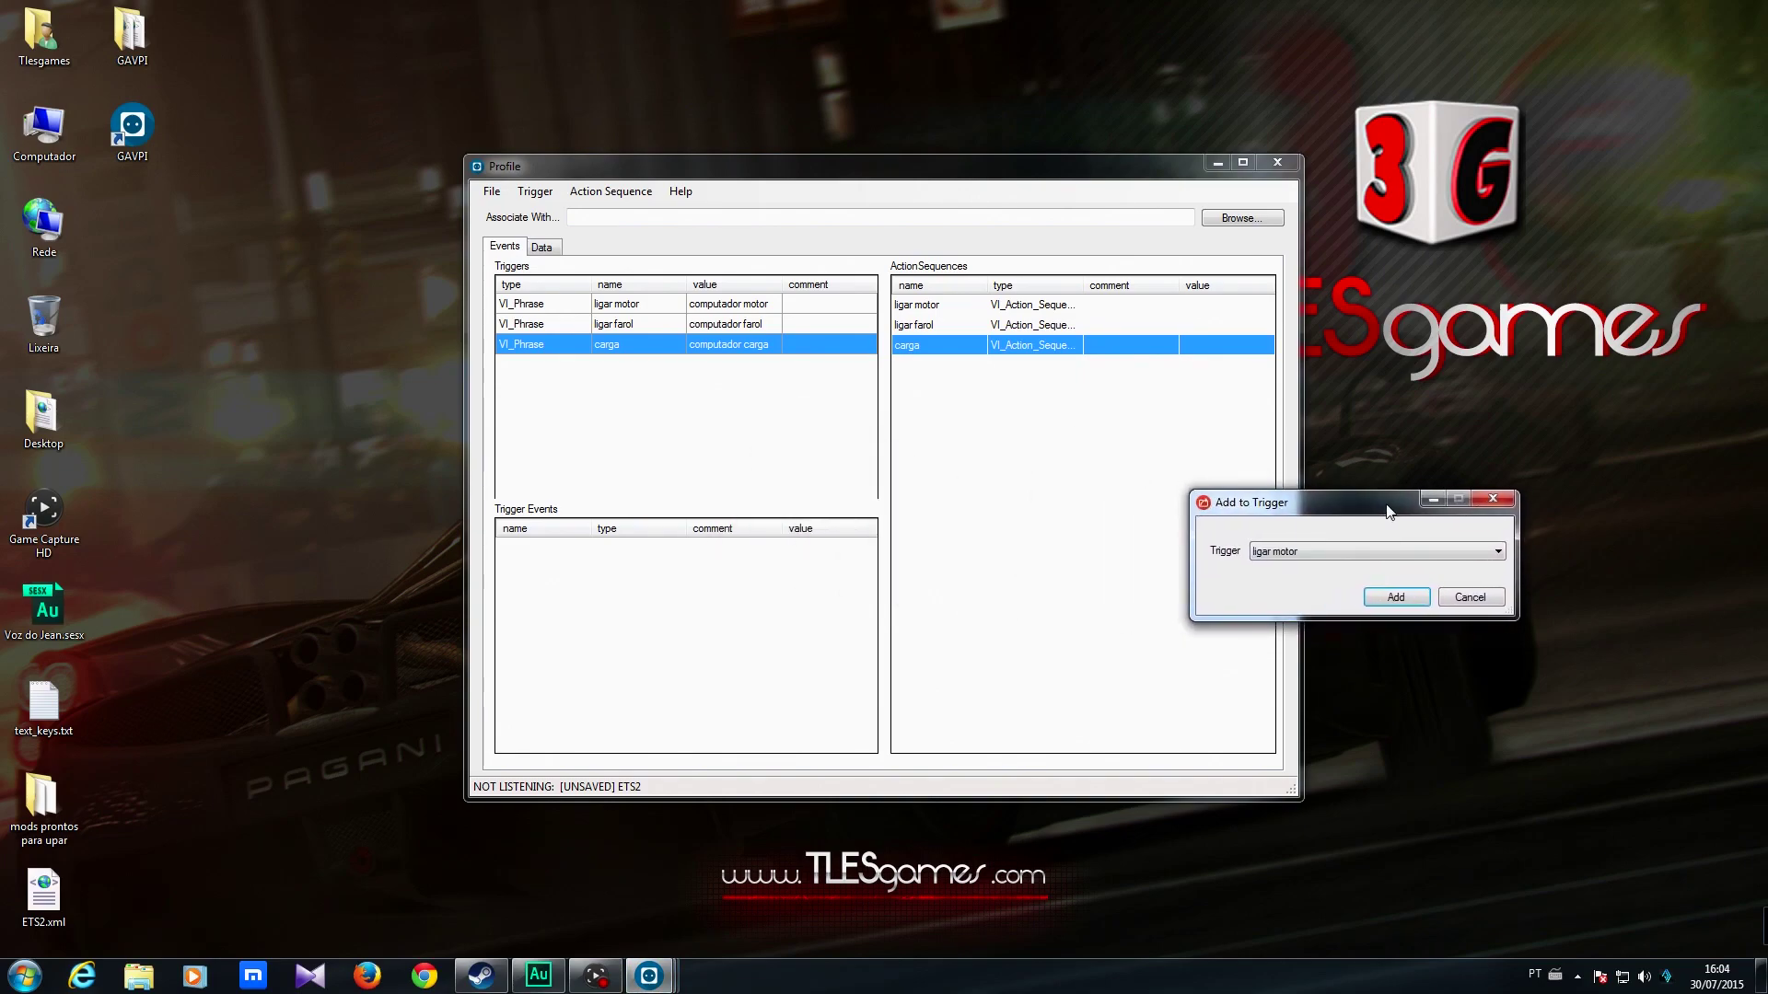
click(1300, 550)
click(1269, 591)
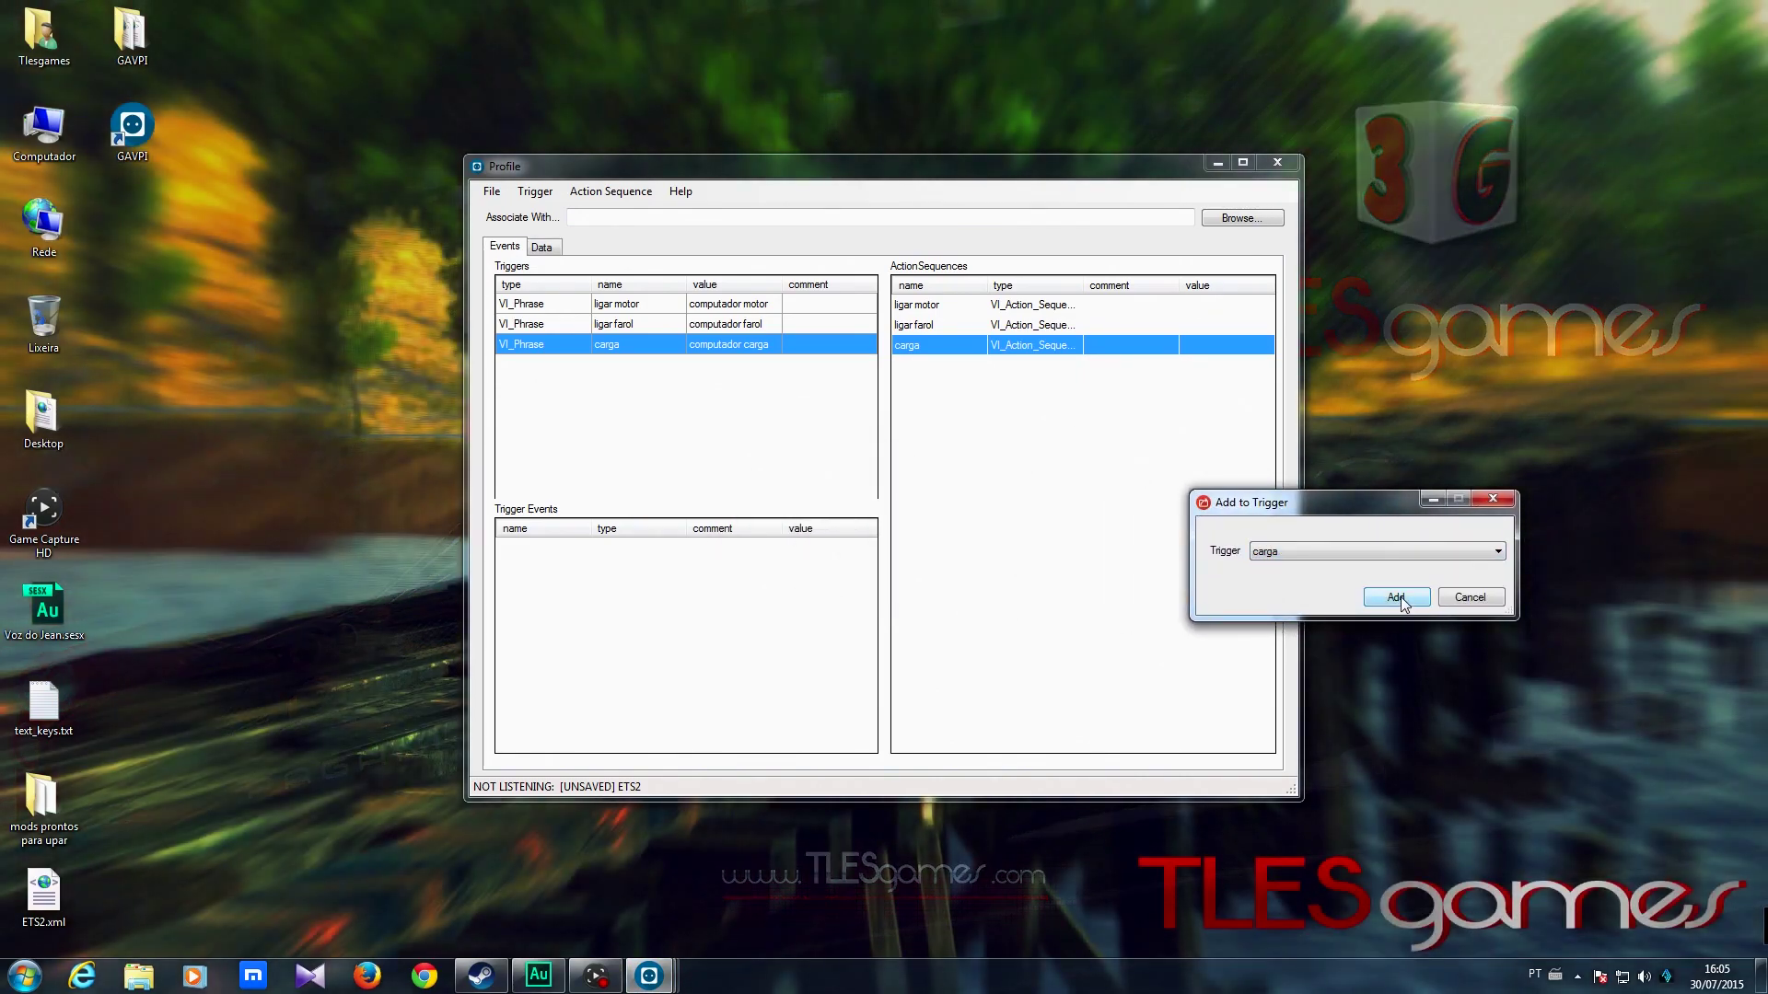
click(1396, 597)
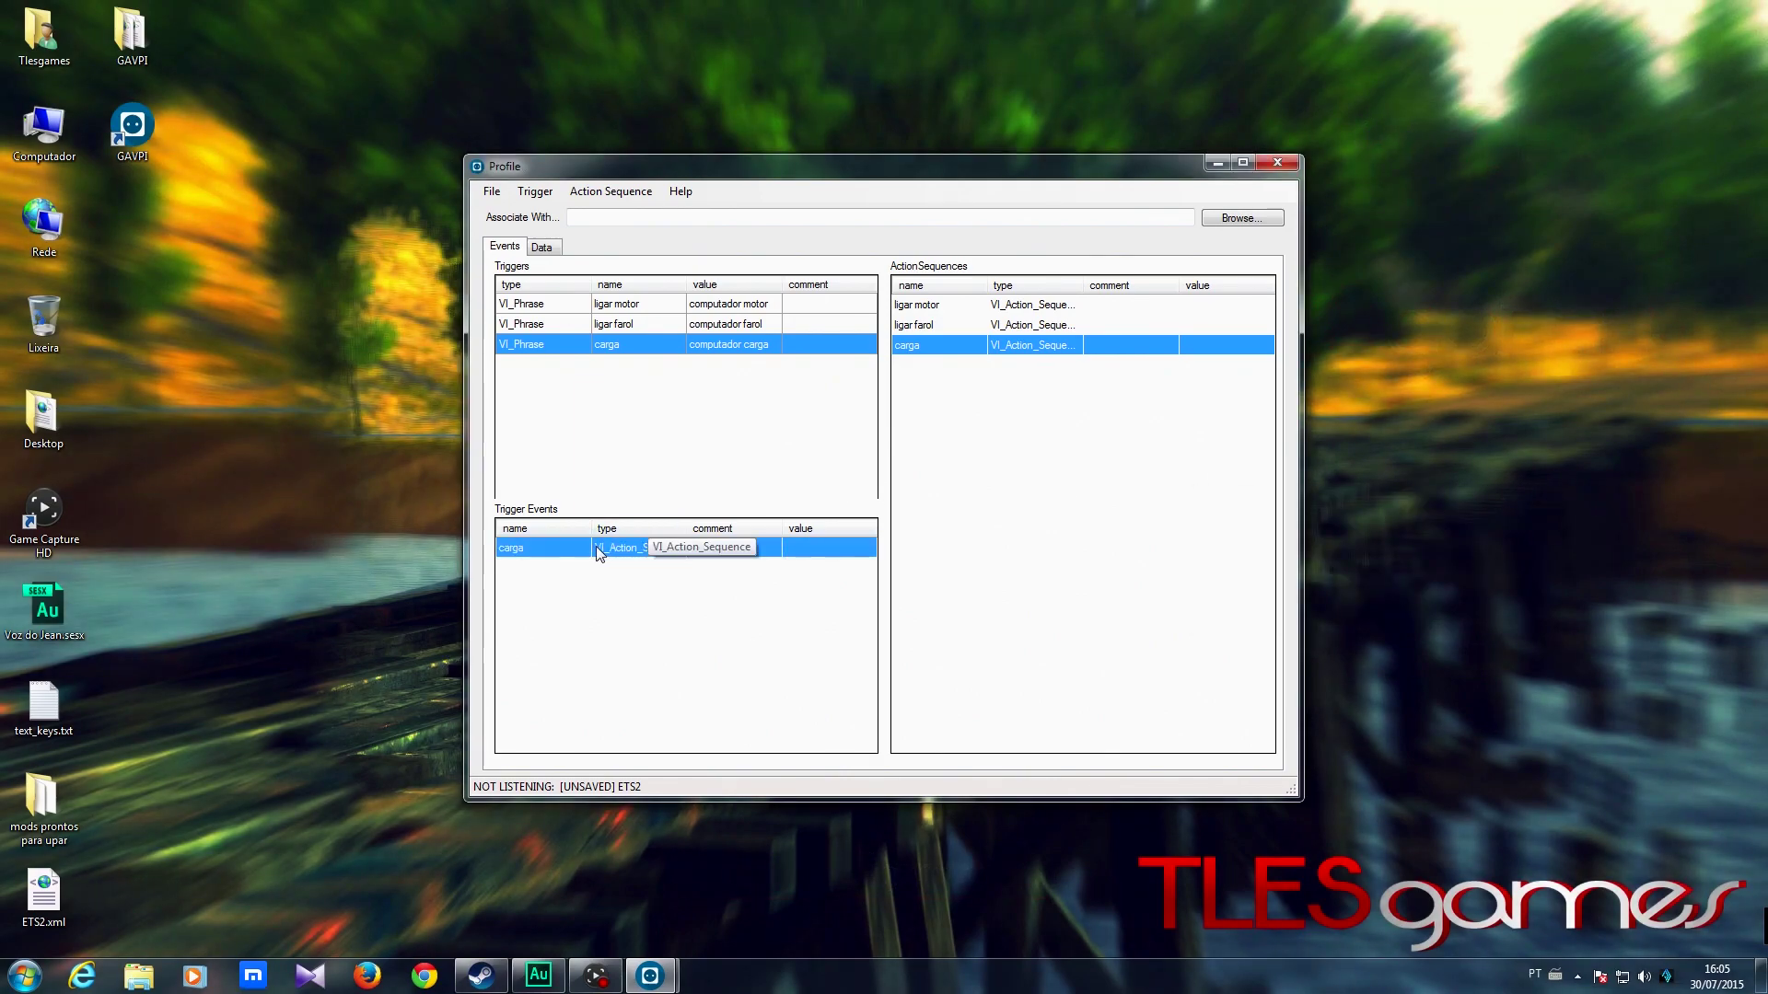
- Check the trigger events assigned to each of the ligar motor, ligar farol and carga triggers
click(602, 328)
click(609, 305)
click(612, 327)
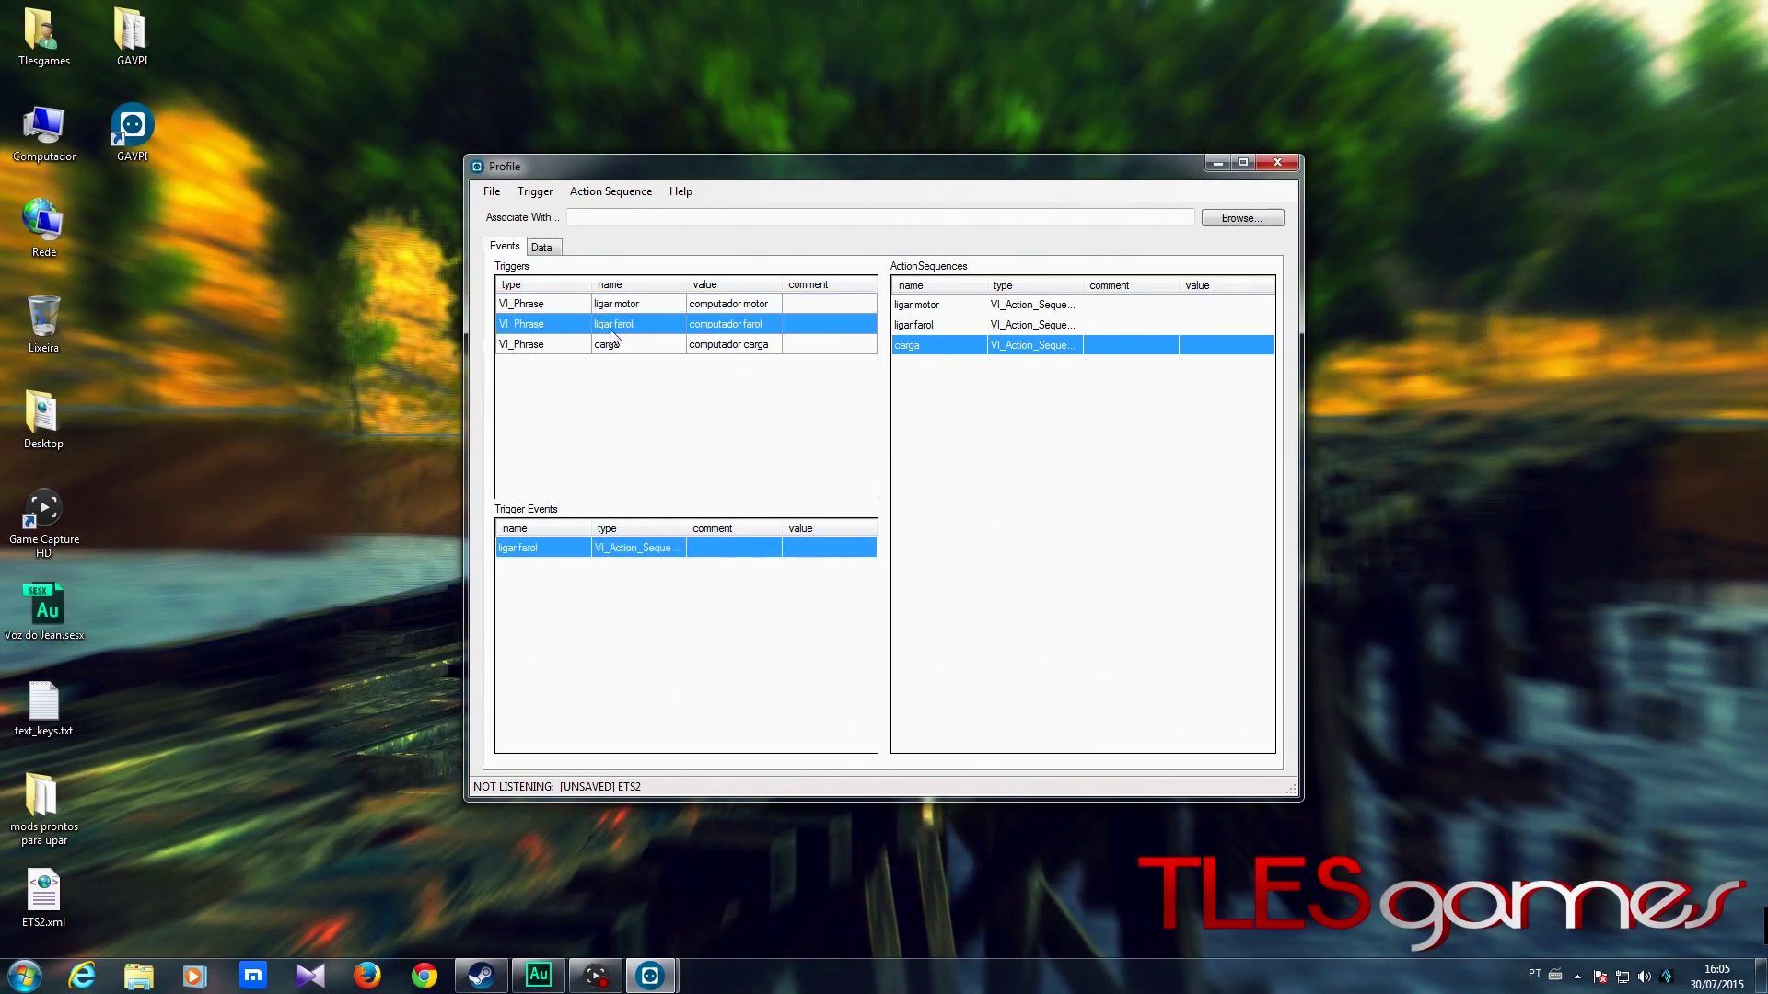
click(608, 348)
click(611, 323)
click(615, 306)
click(613, 346)
click(614, 323)
click(615, 305)
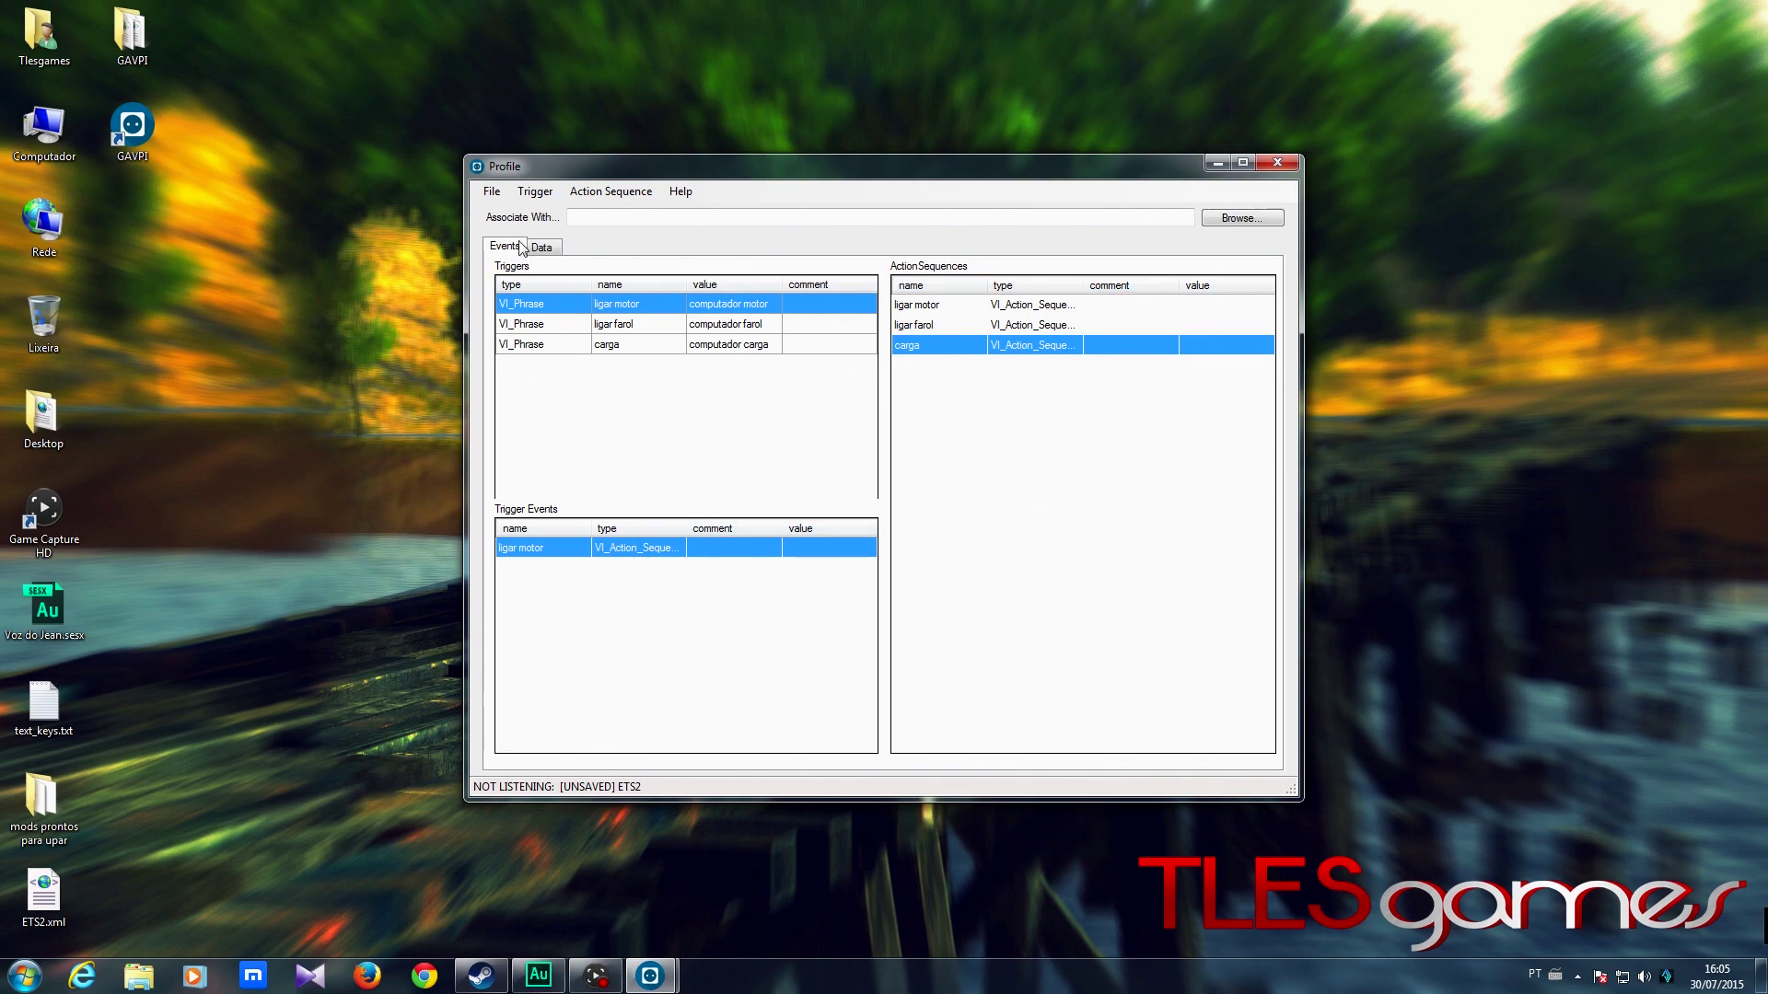
- Save the ETS2 profile
click(492, 191)
click(492, 191)
click(492, 190)
click(491, 190)
click(492, 190)
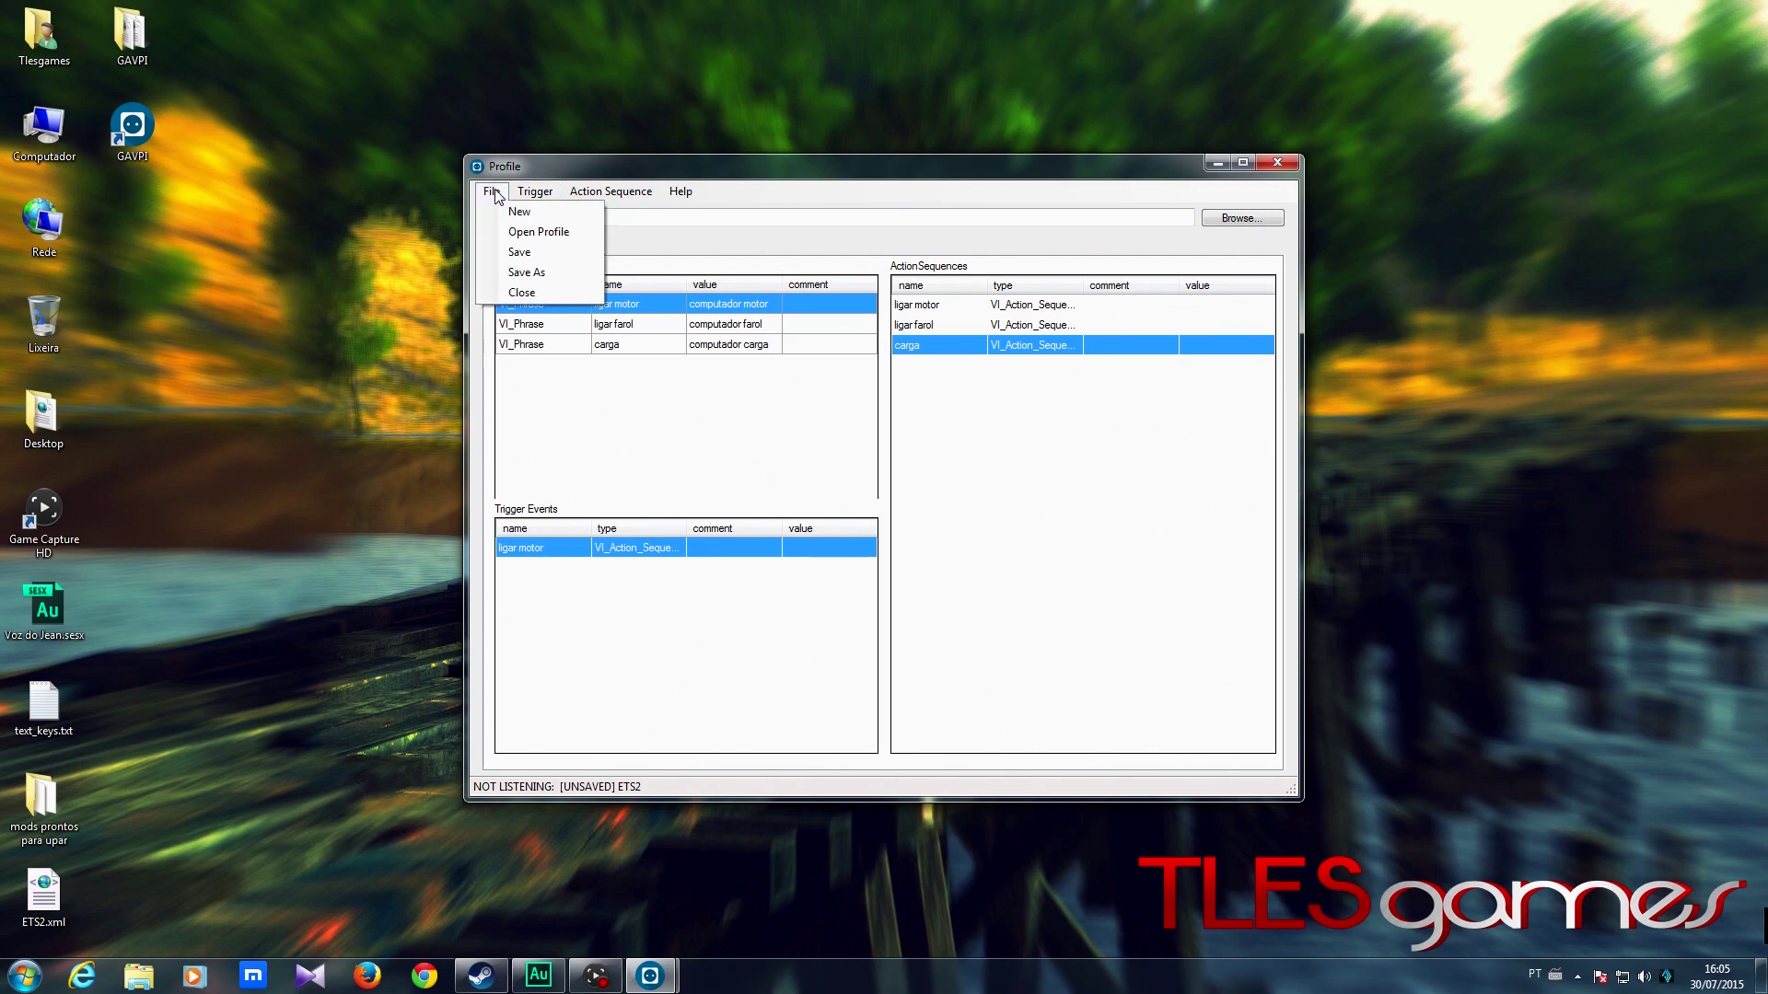
click(518, 254)
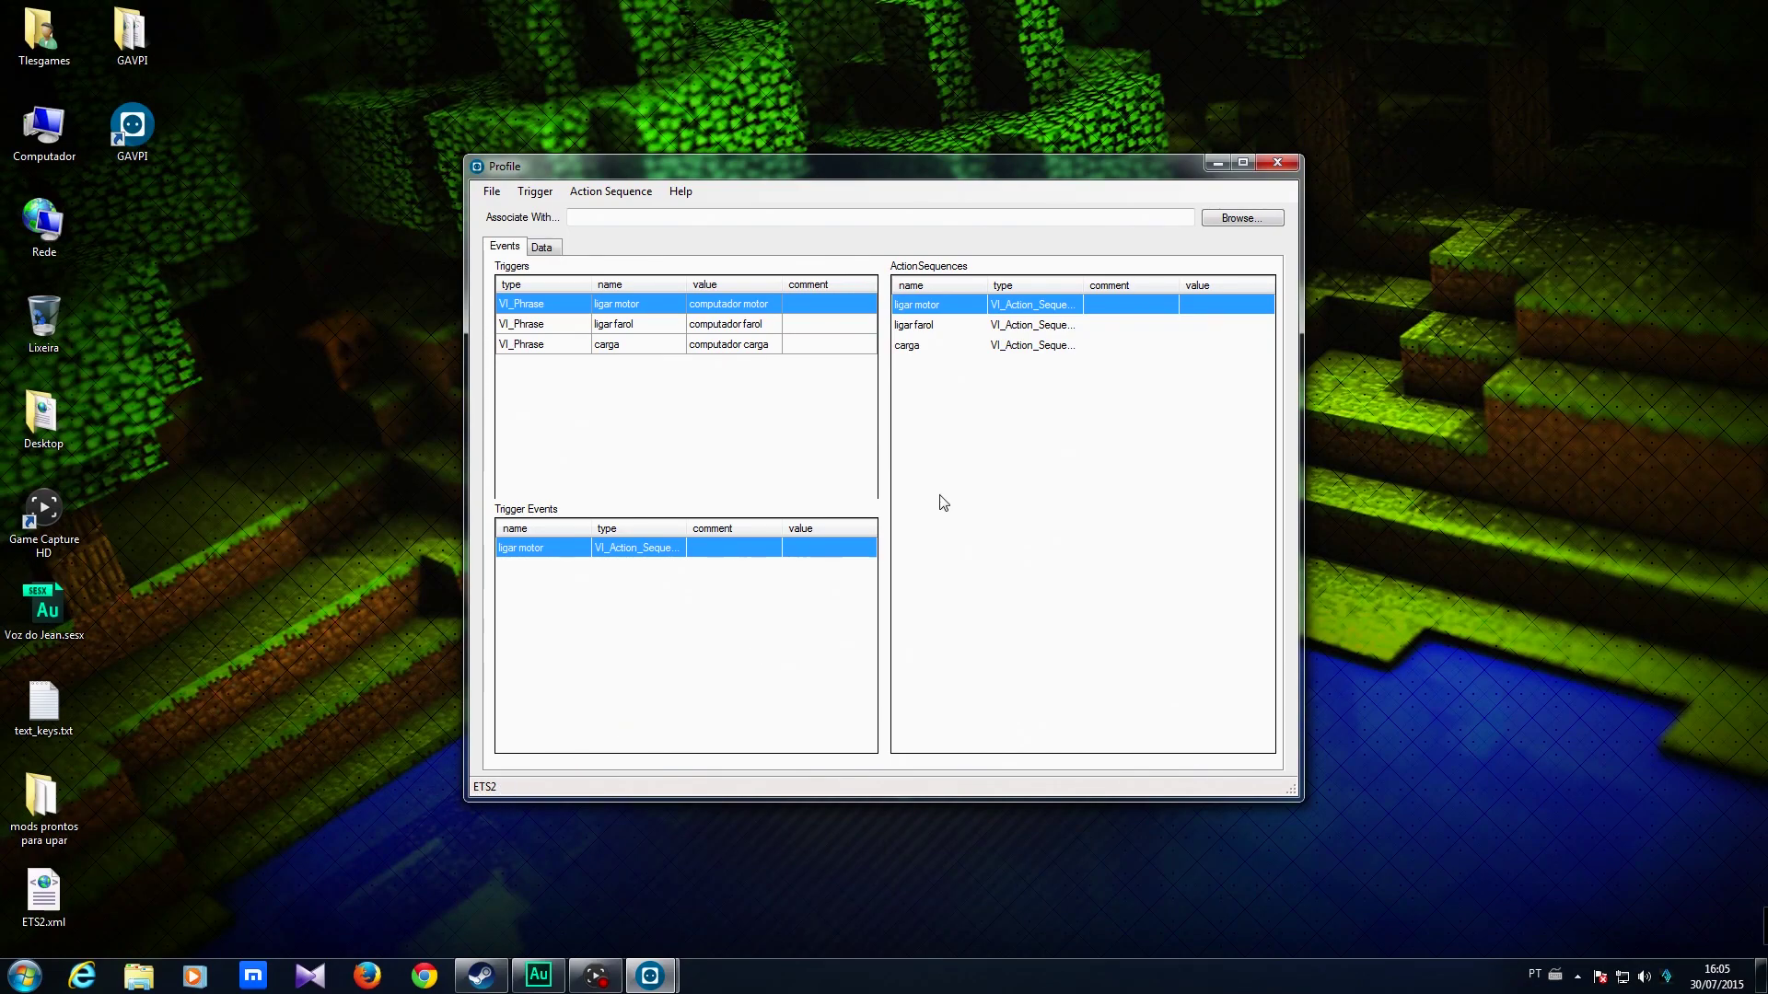
- Close the profile editor and start listening for the ETS2 voice commands
click(1278, 163)
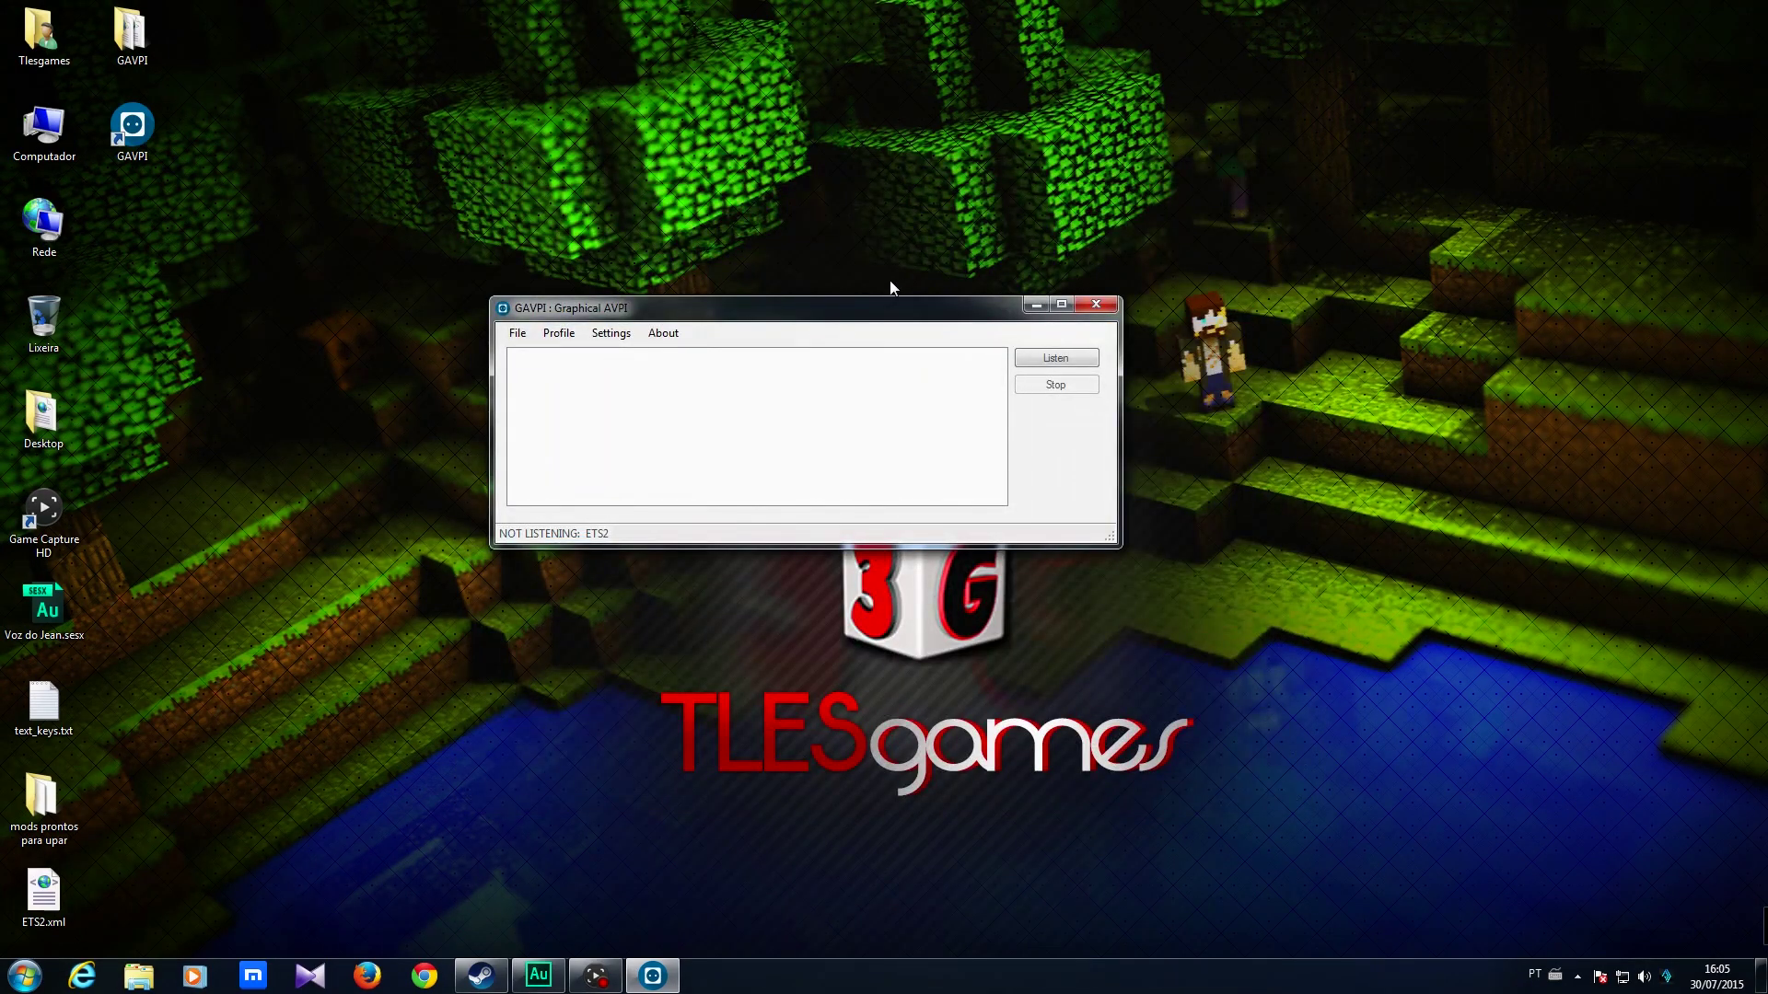
drag(823, 315, 942, 210)
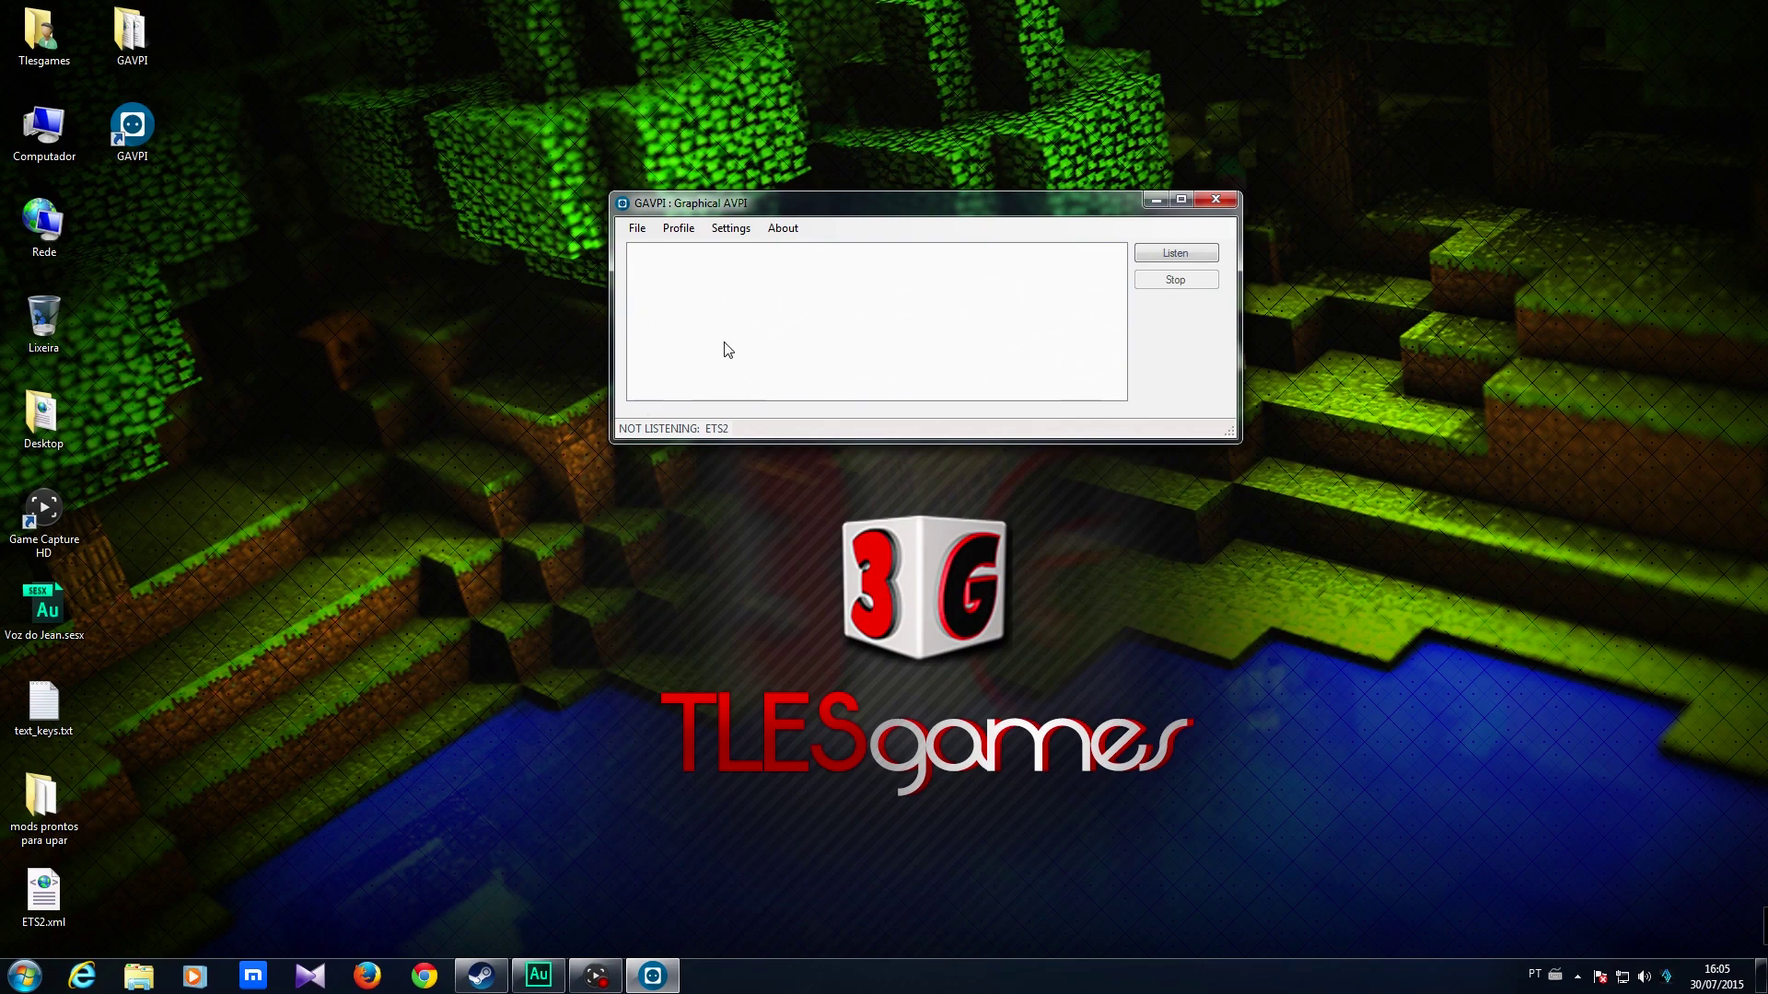
click(1184, 252)
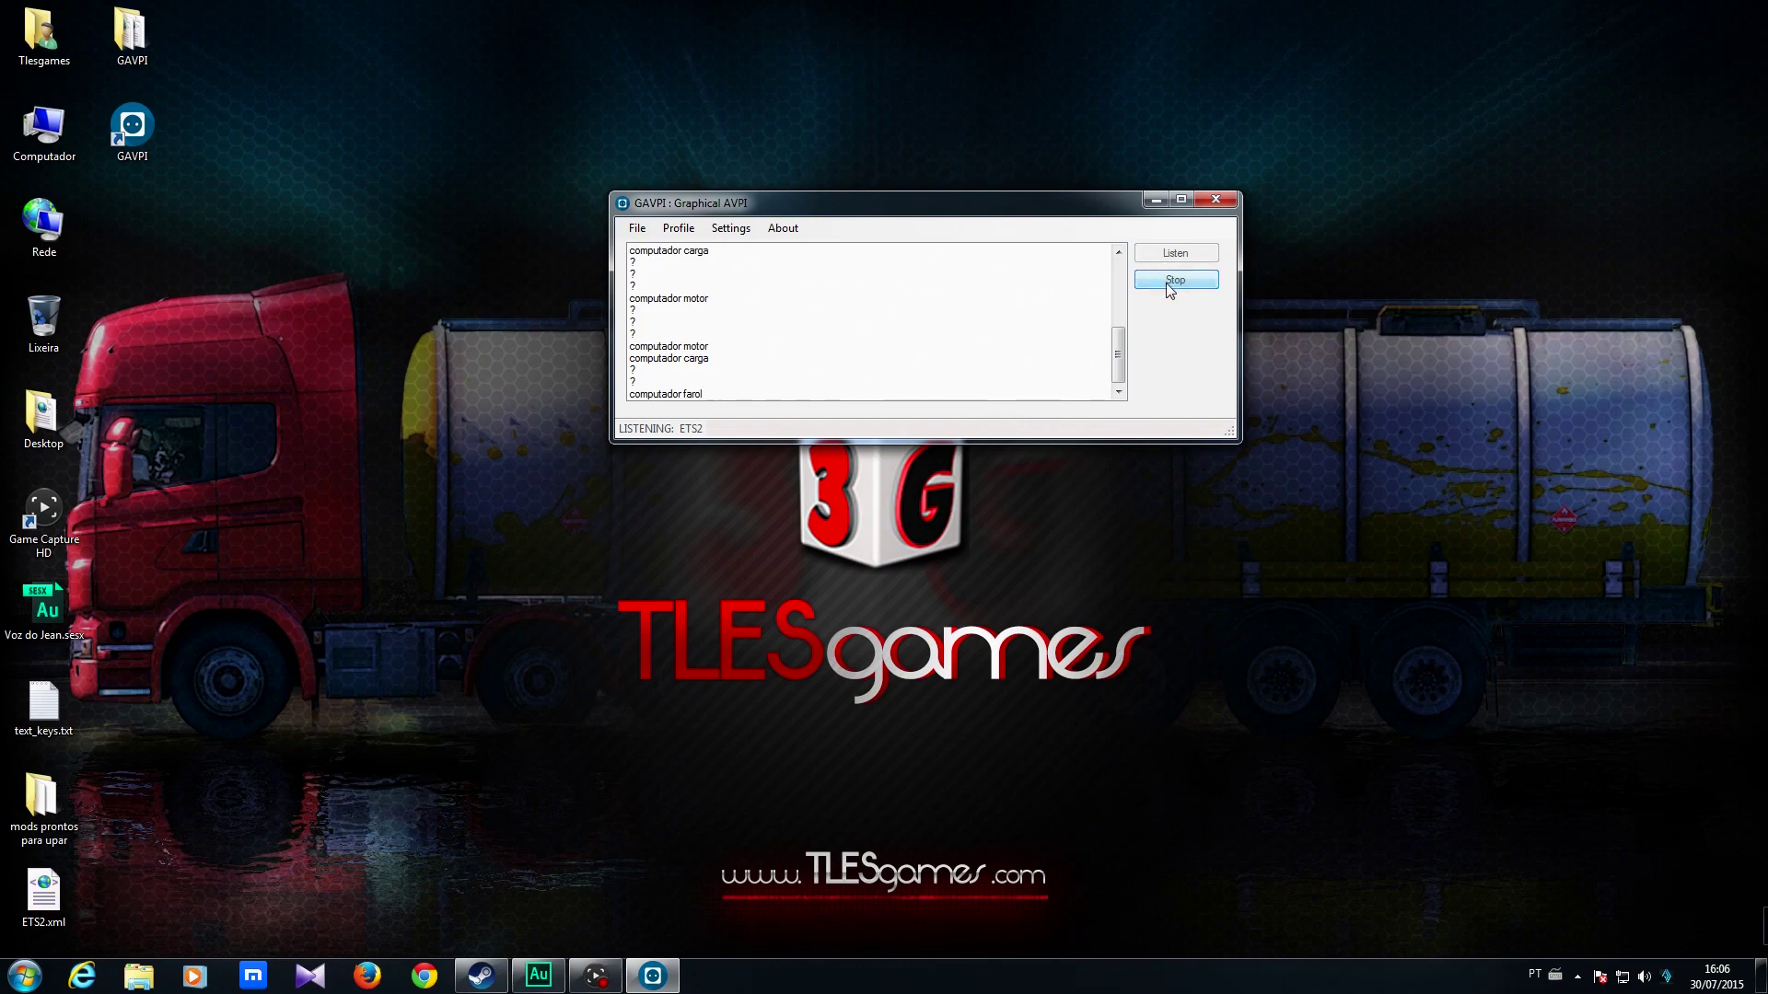
- Switch to the Steam library and launch Euro Truck Simulator 2
click(480, 976)
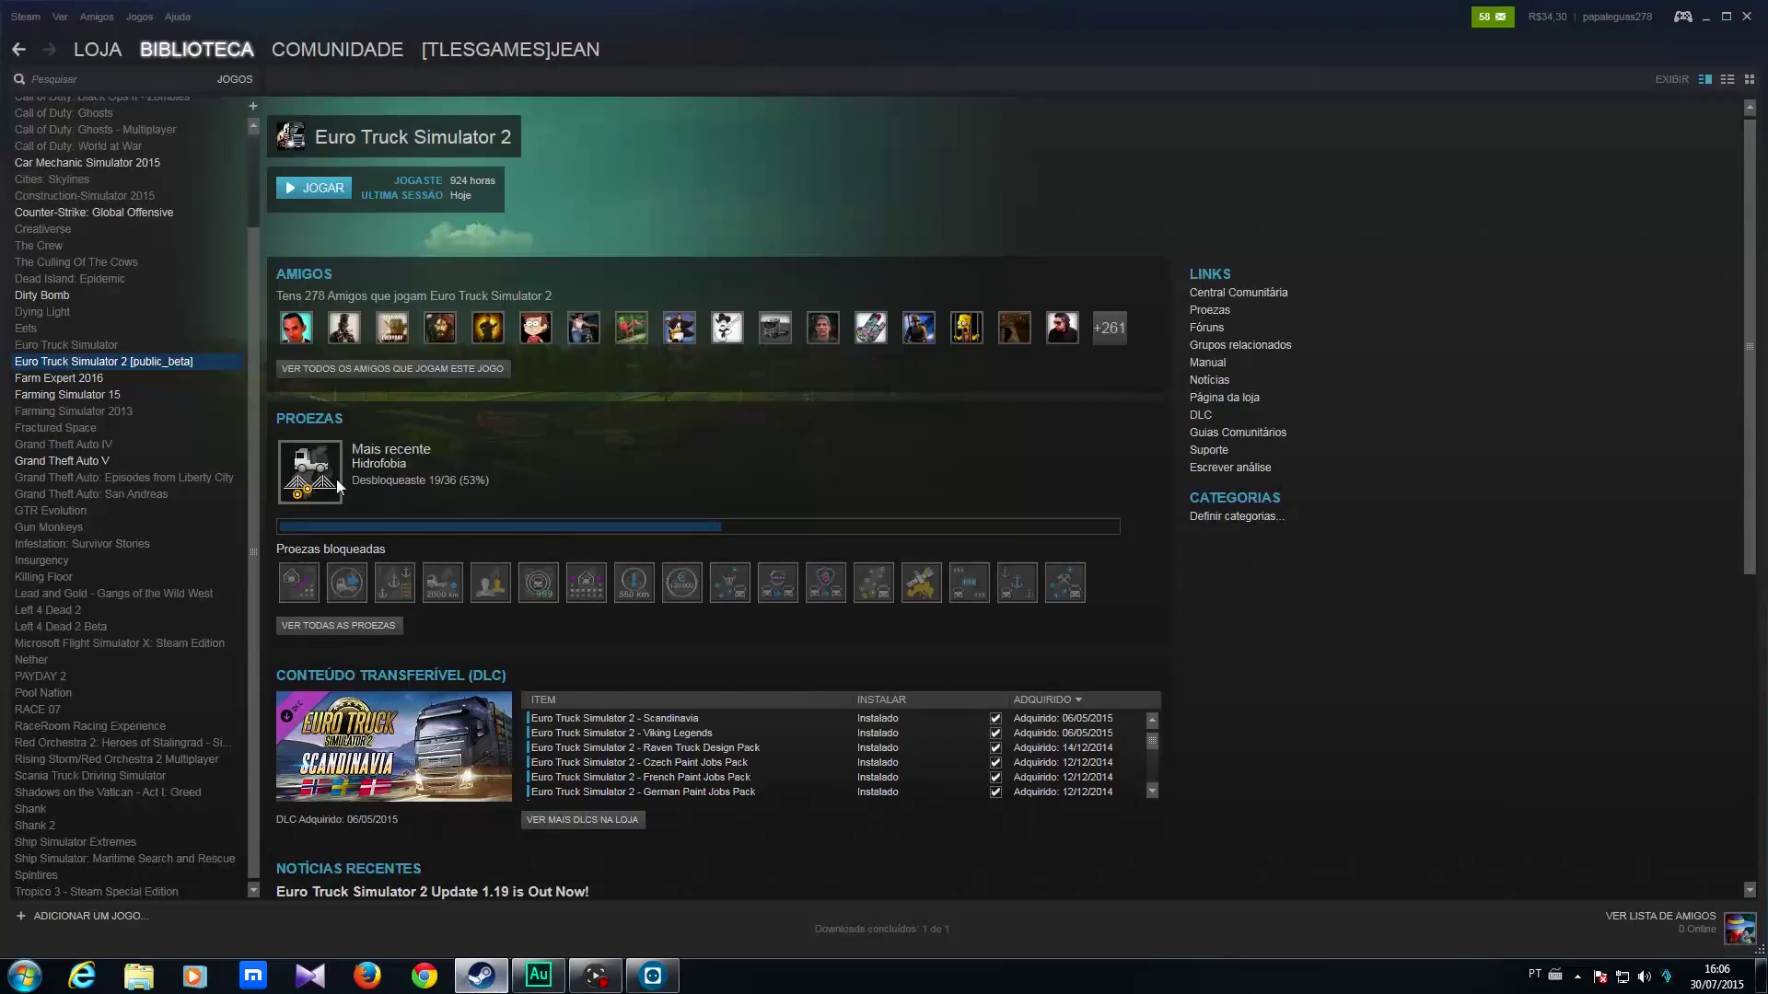
right_click(127, 363)
click(230, 454)
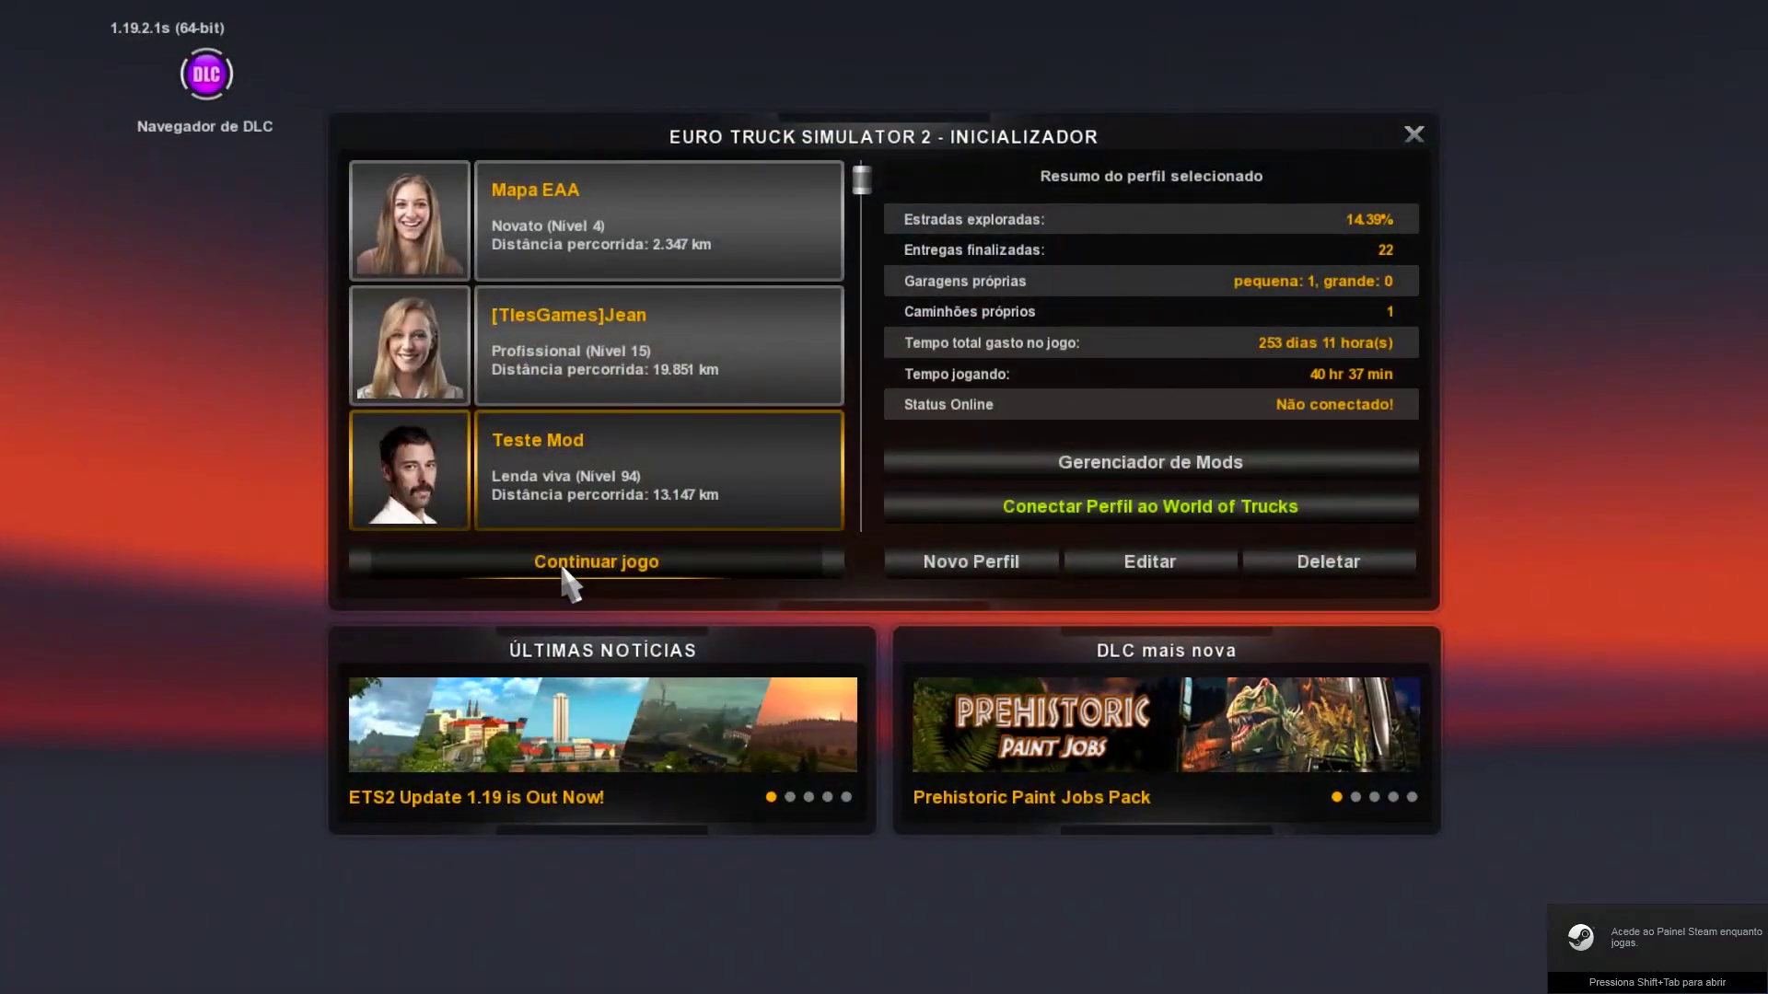
- Continue the game with the Teste Mod profile and resume driving in the cabin view
click(563, 569)
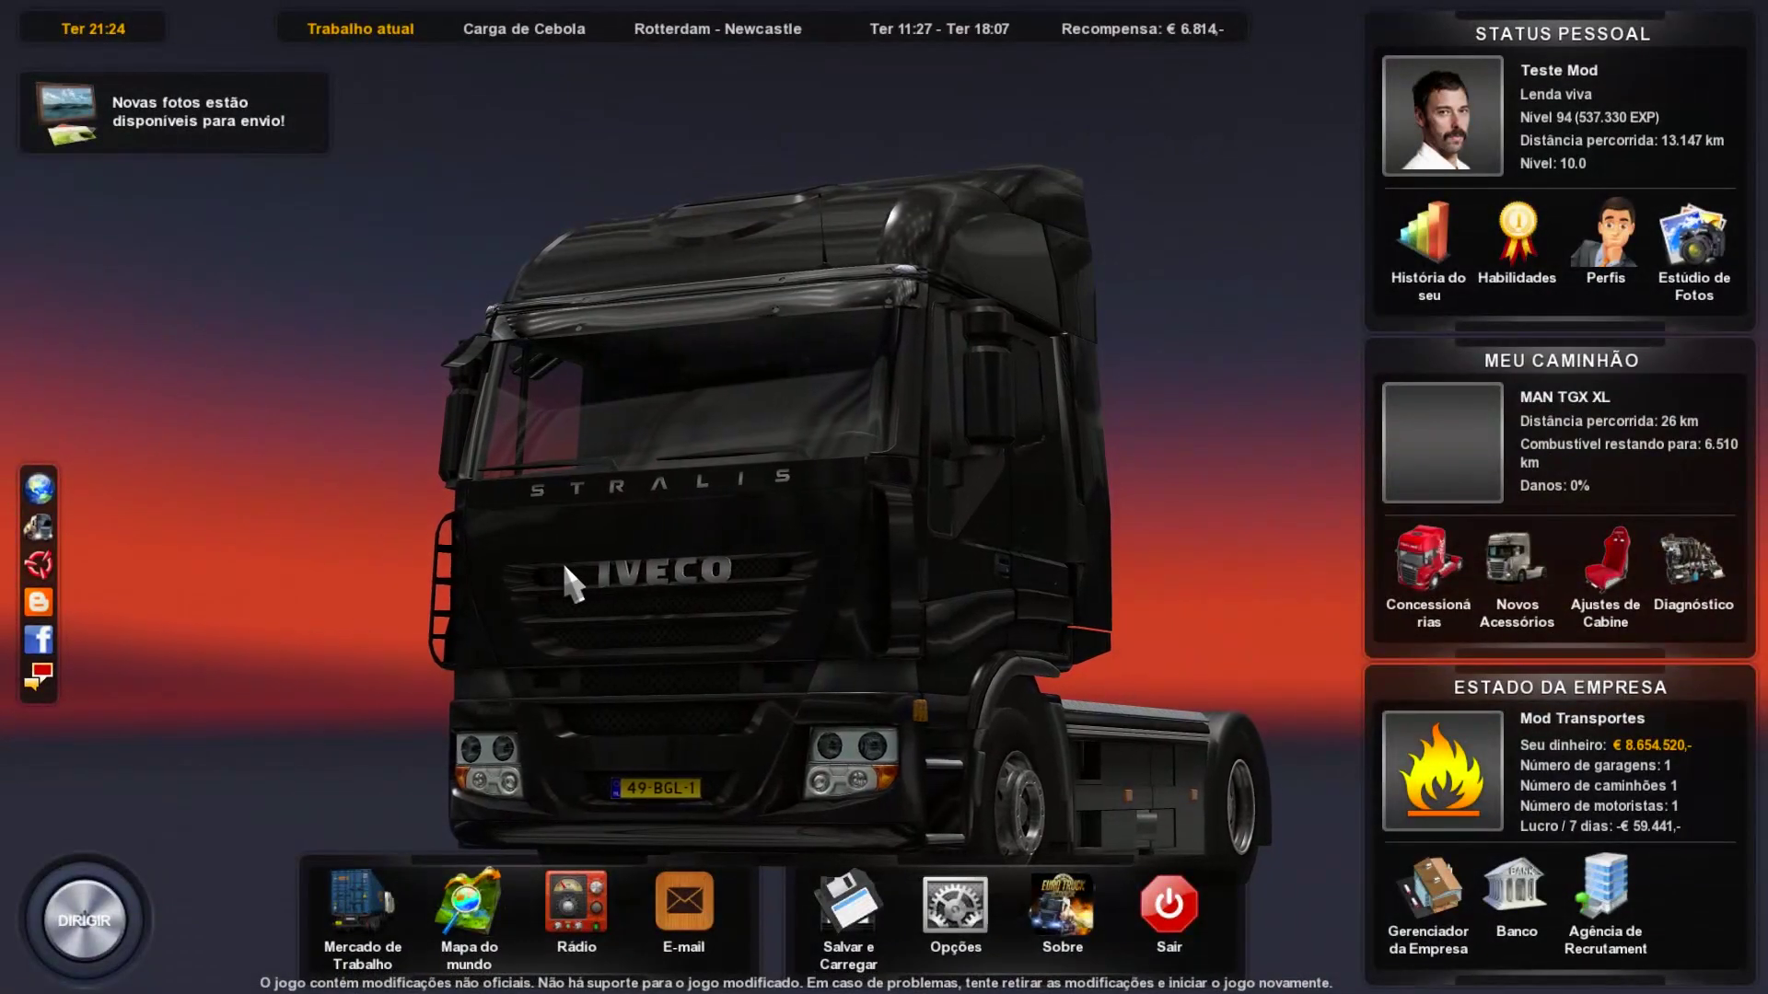
click(85, 921)
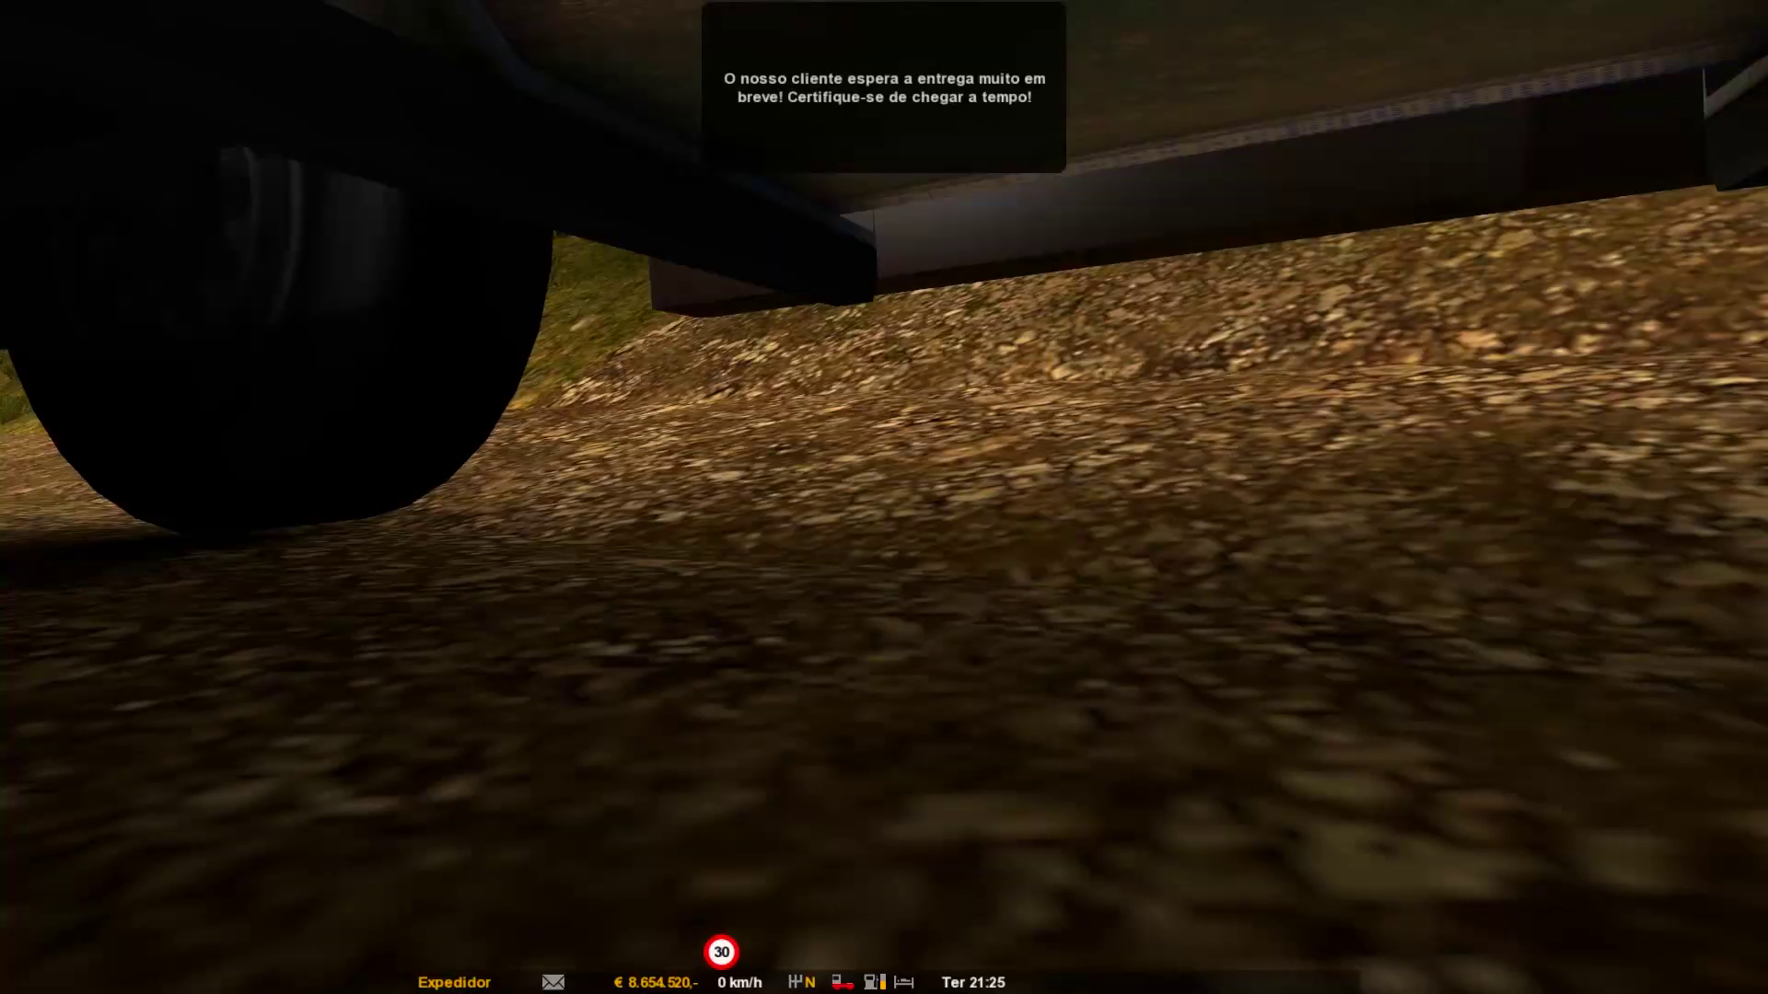
key(F1)
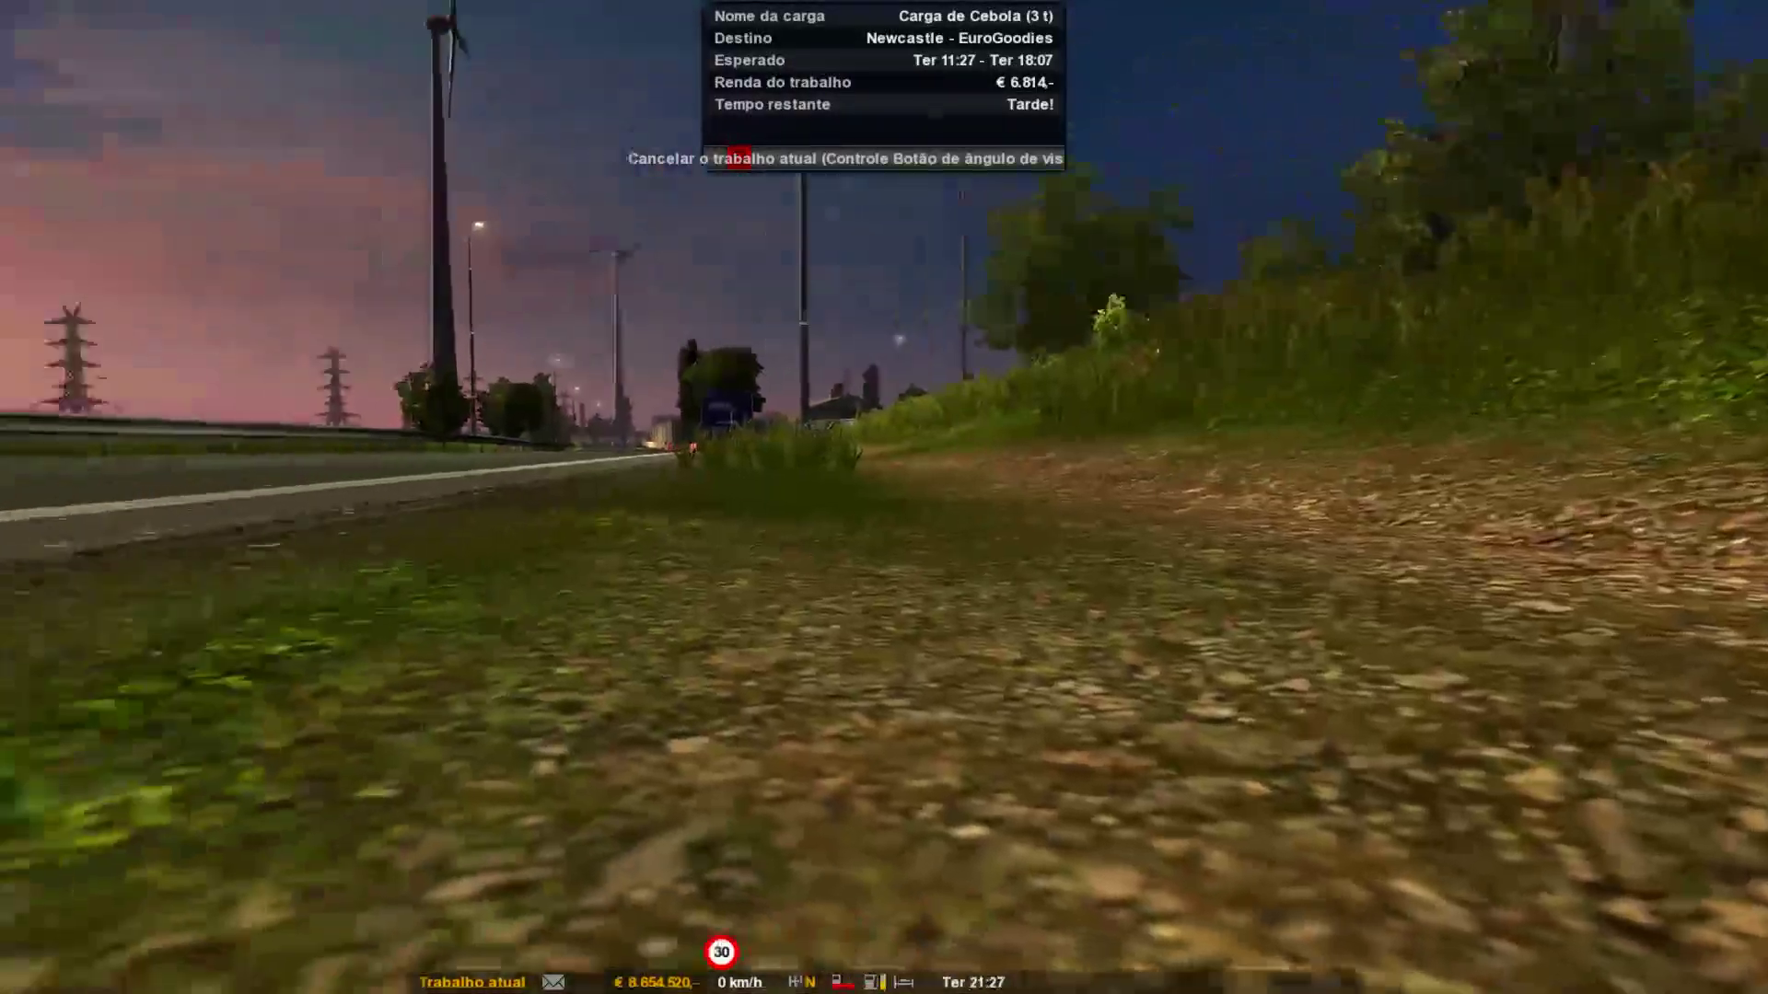
key(t)
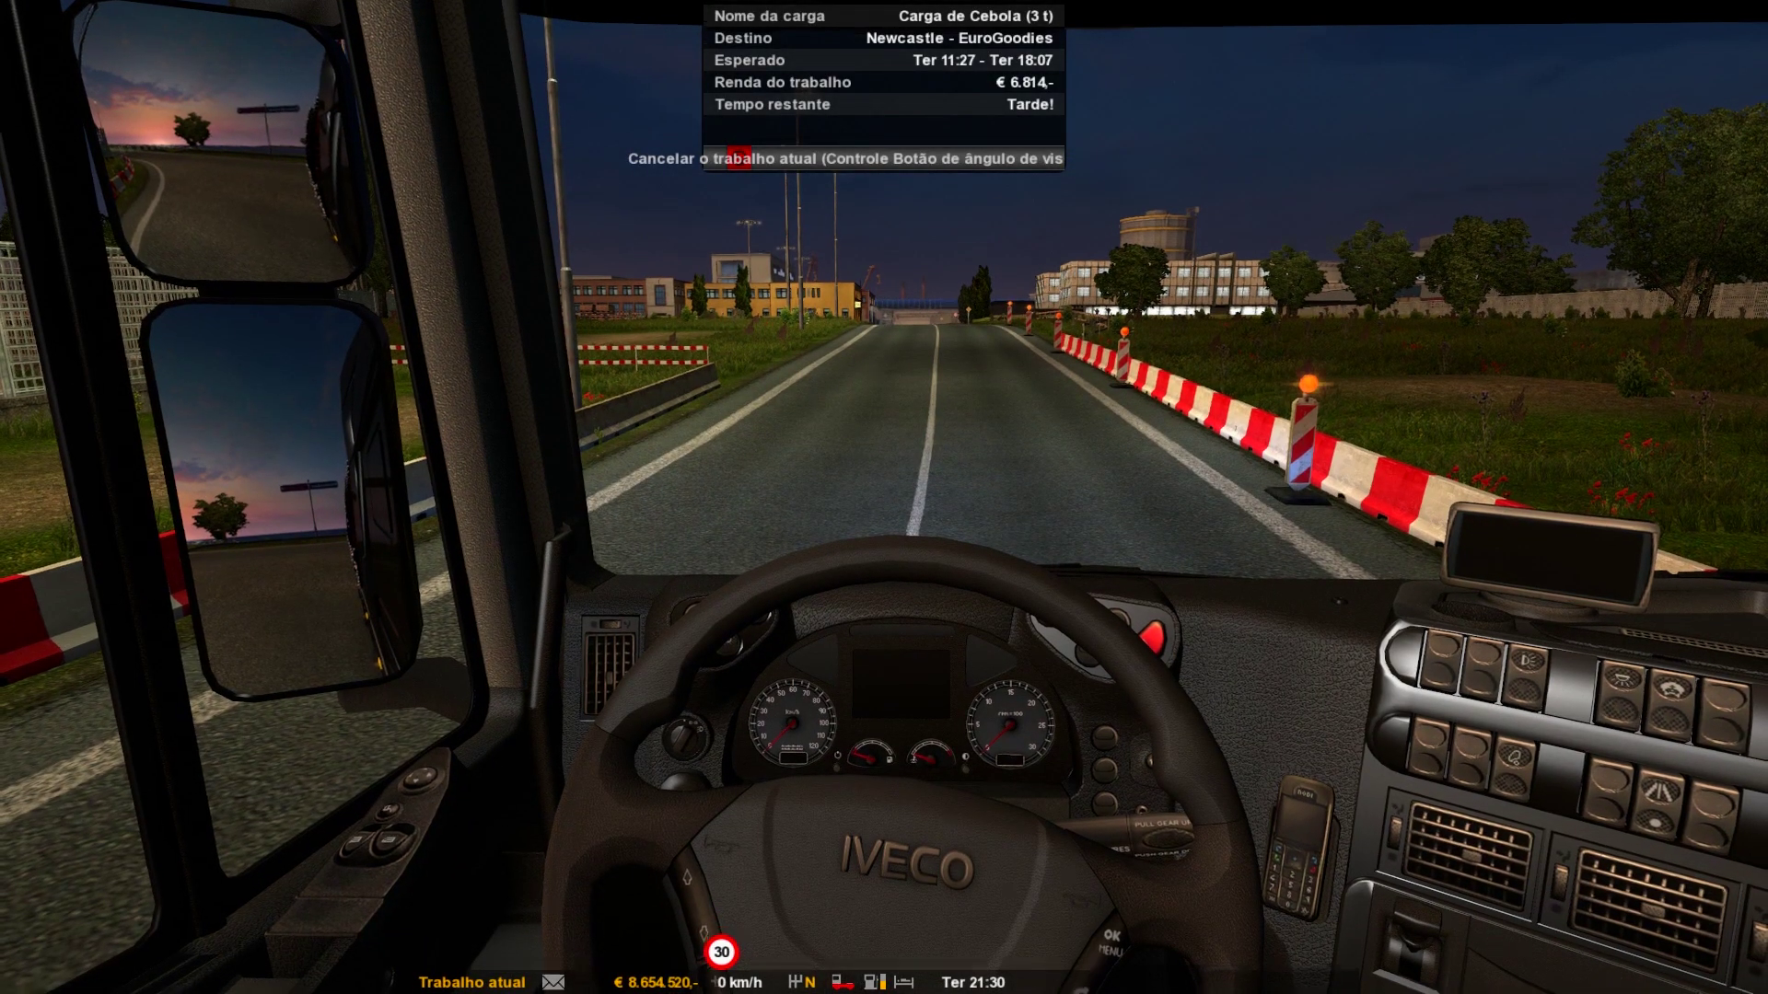
- Detach the trailer and call the assistance service to take the truck to Rotterdam
key(r)
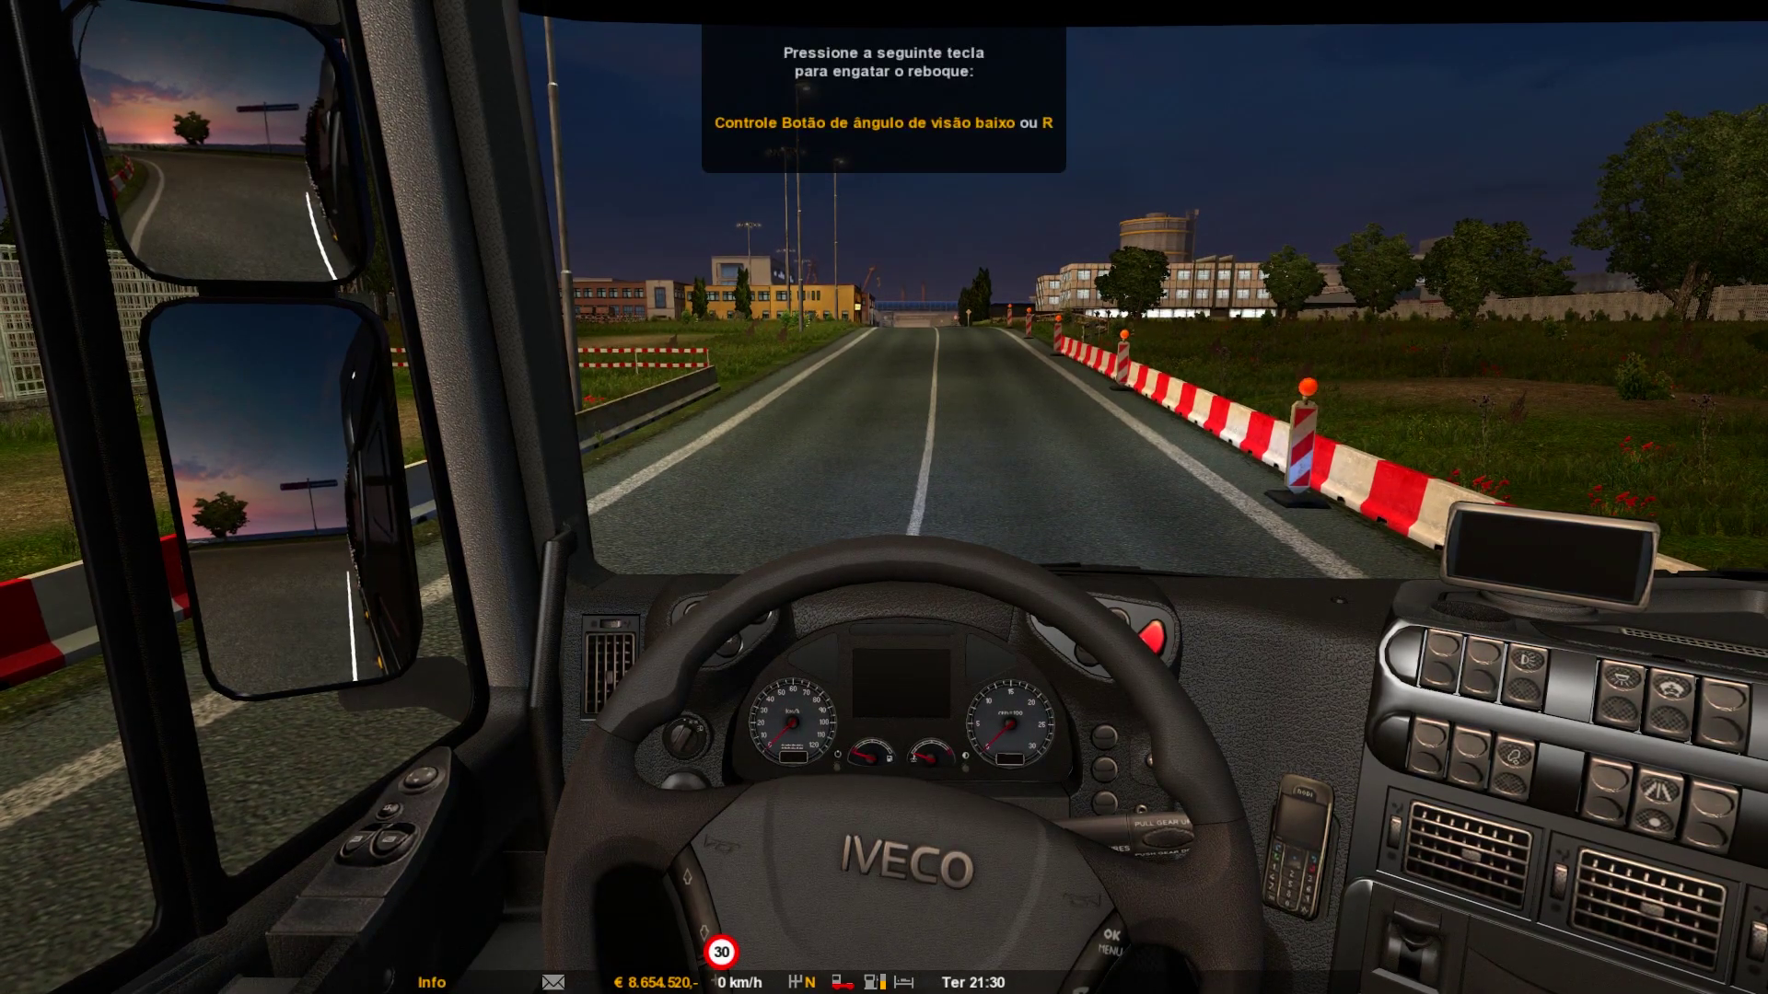
key(F7)
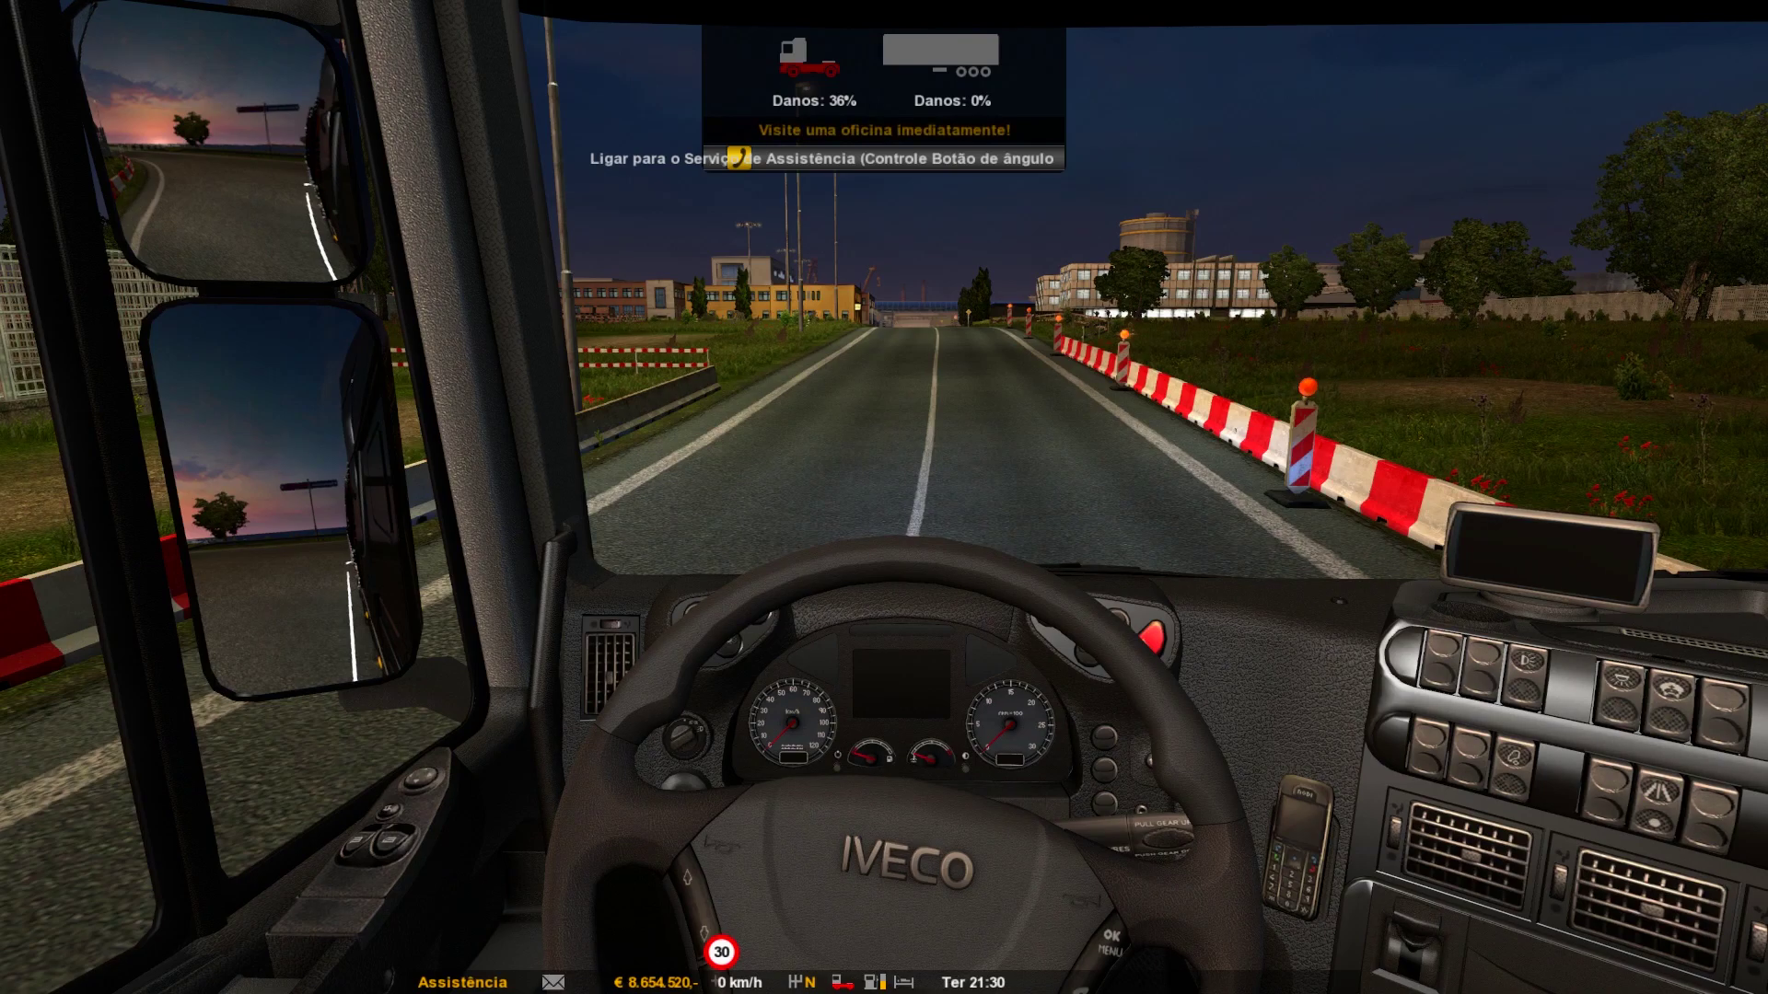
key(Return)
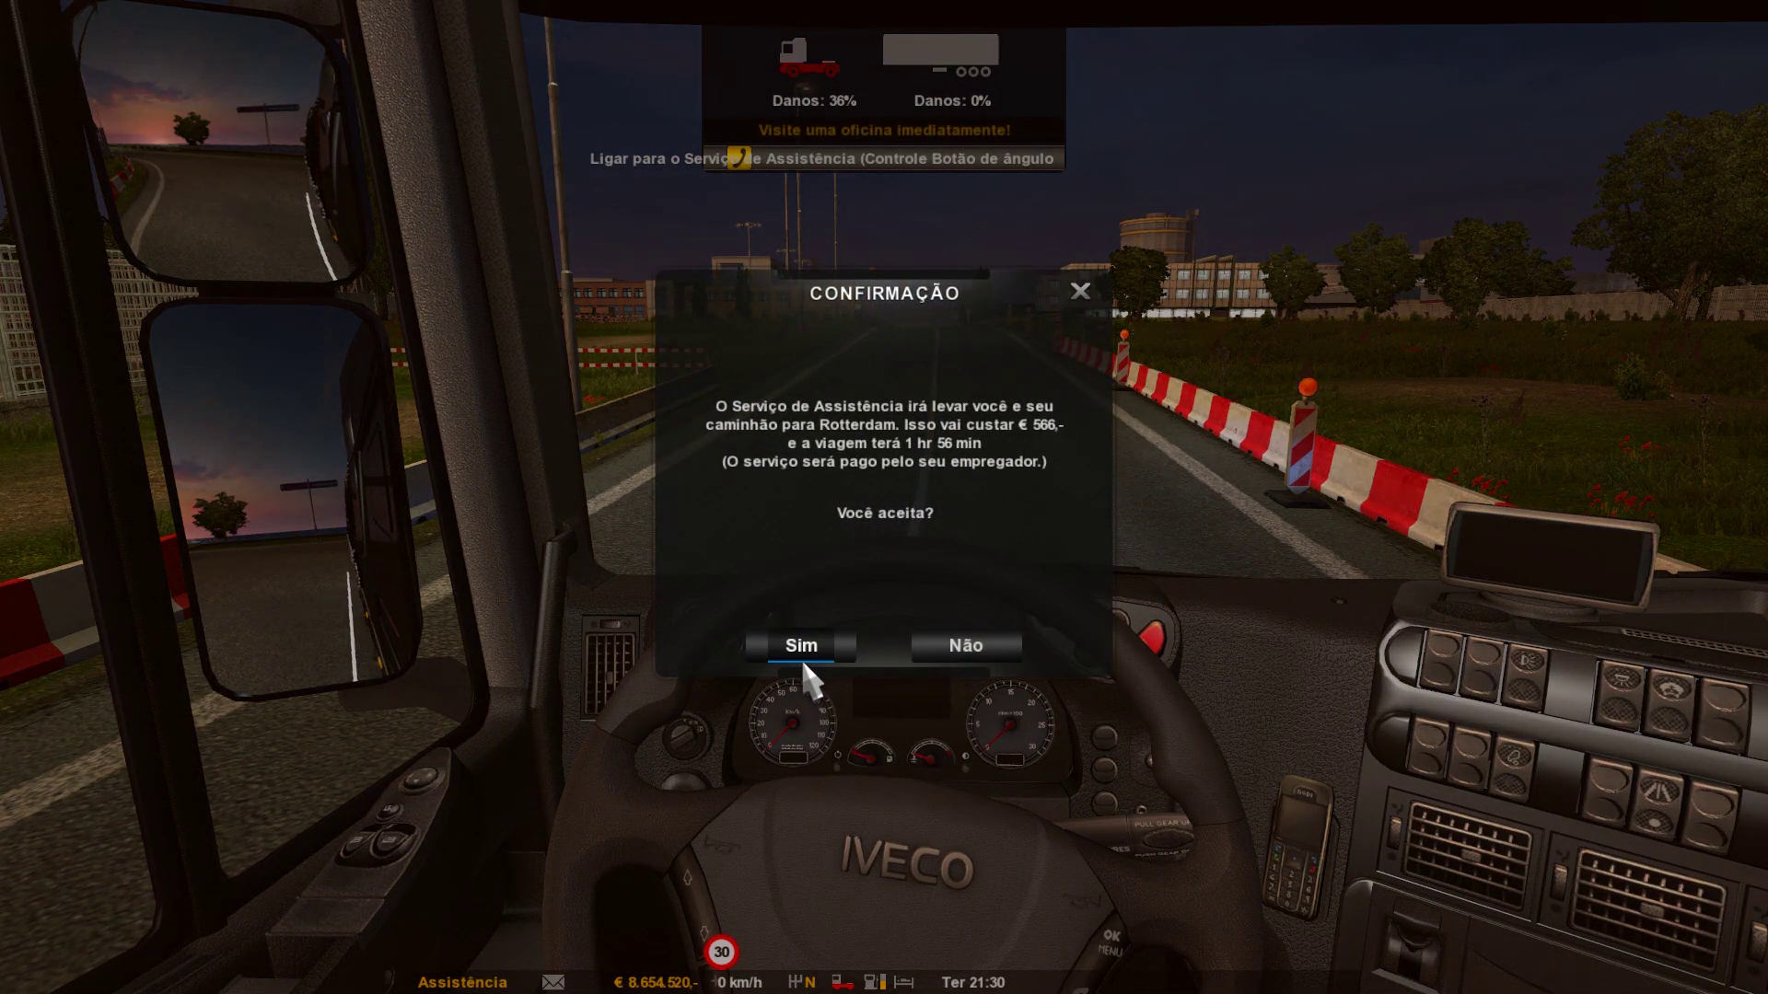
click(803, 658)
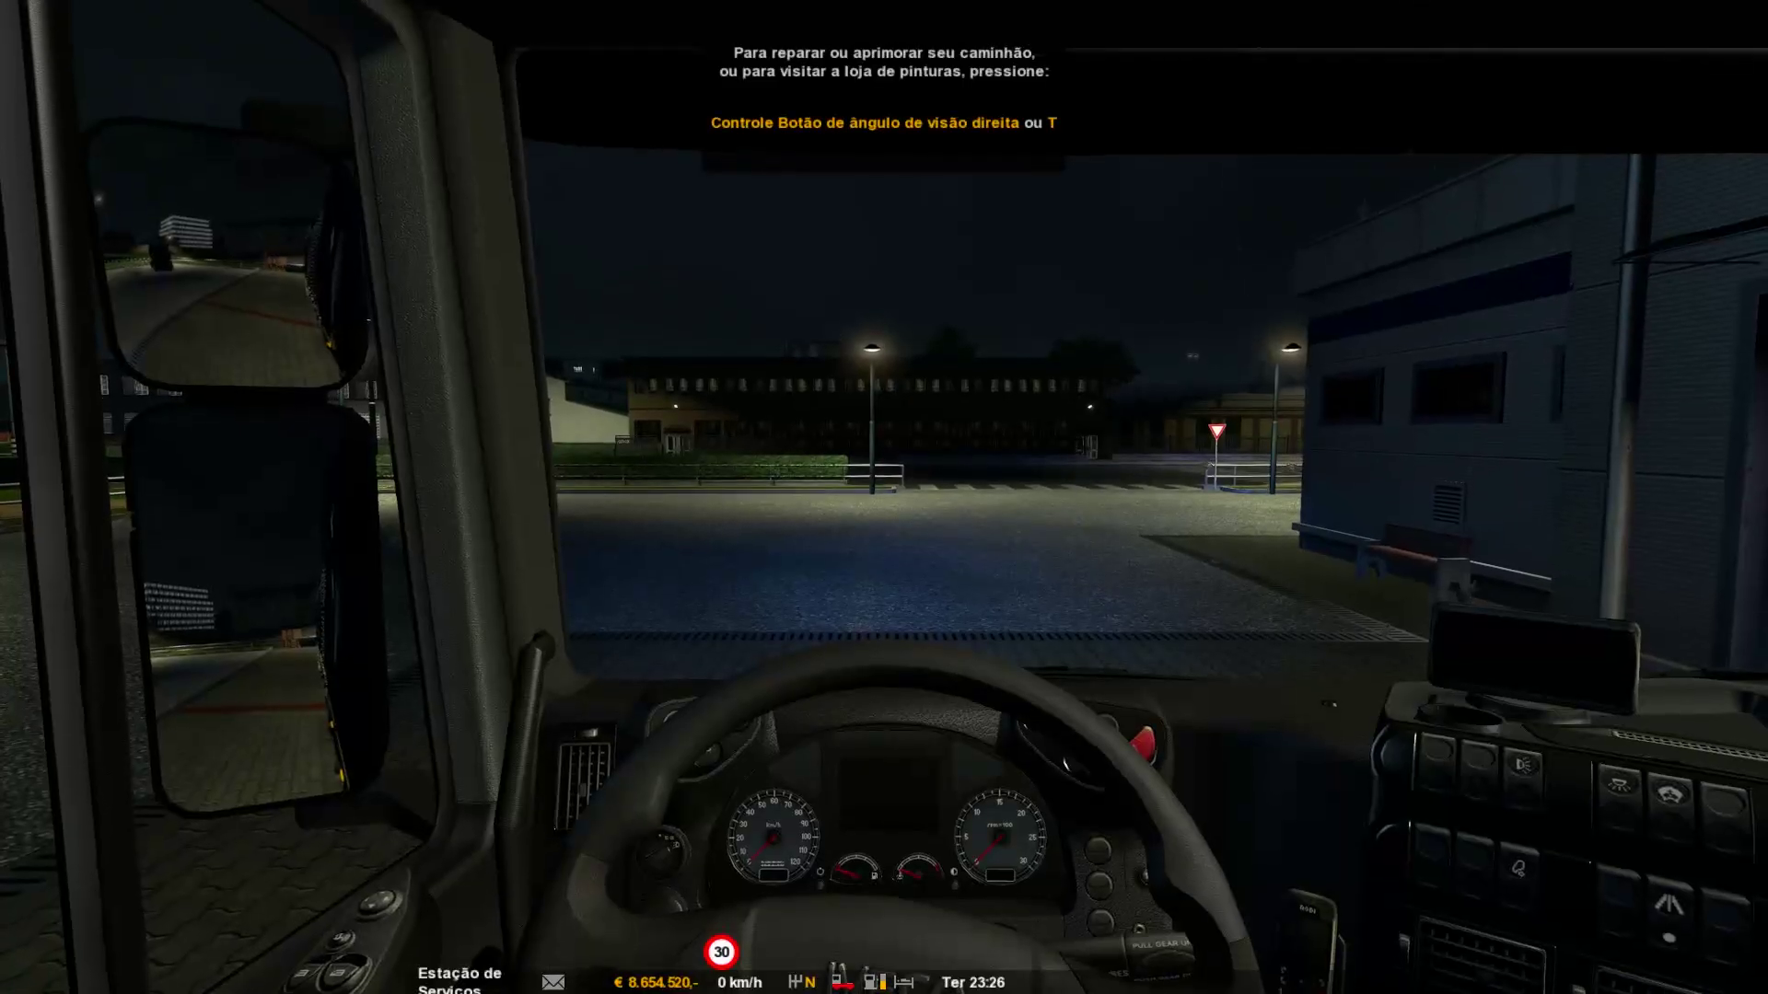
- Repair all the truck's damage at the service station and return to the cabin
key(t)
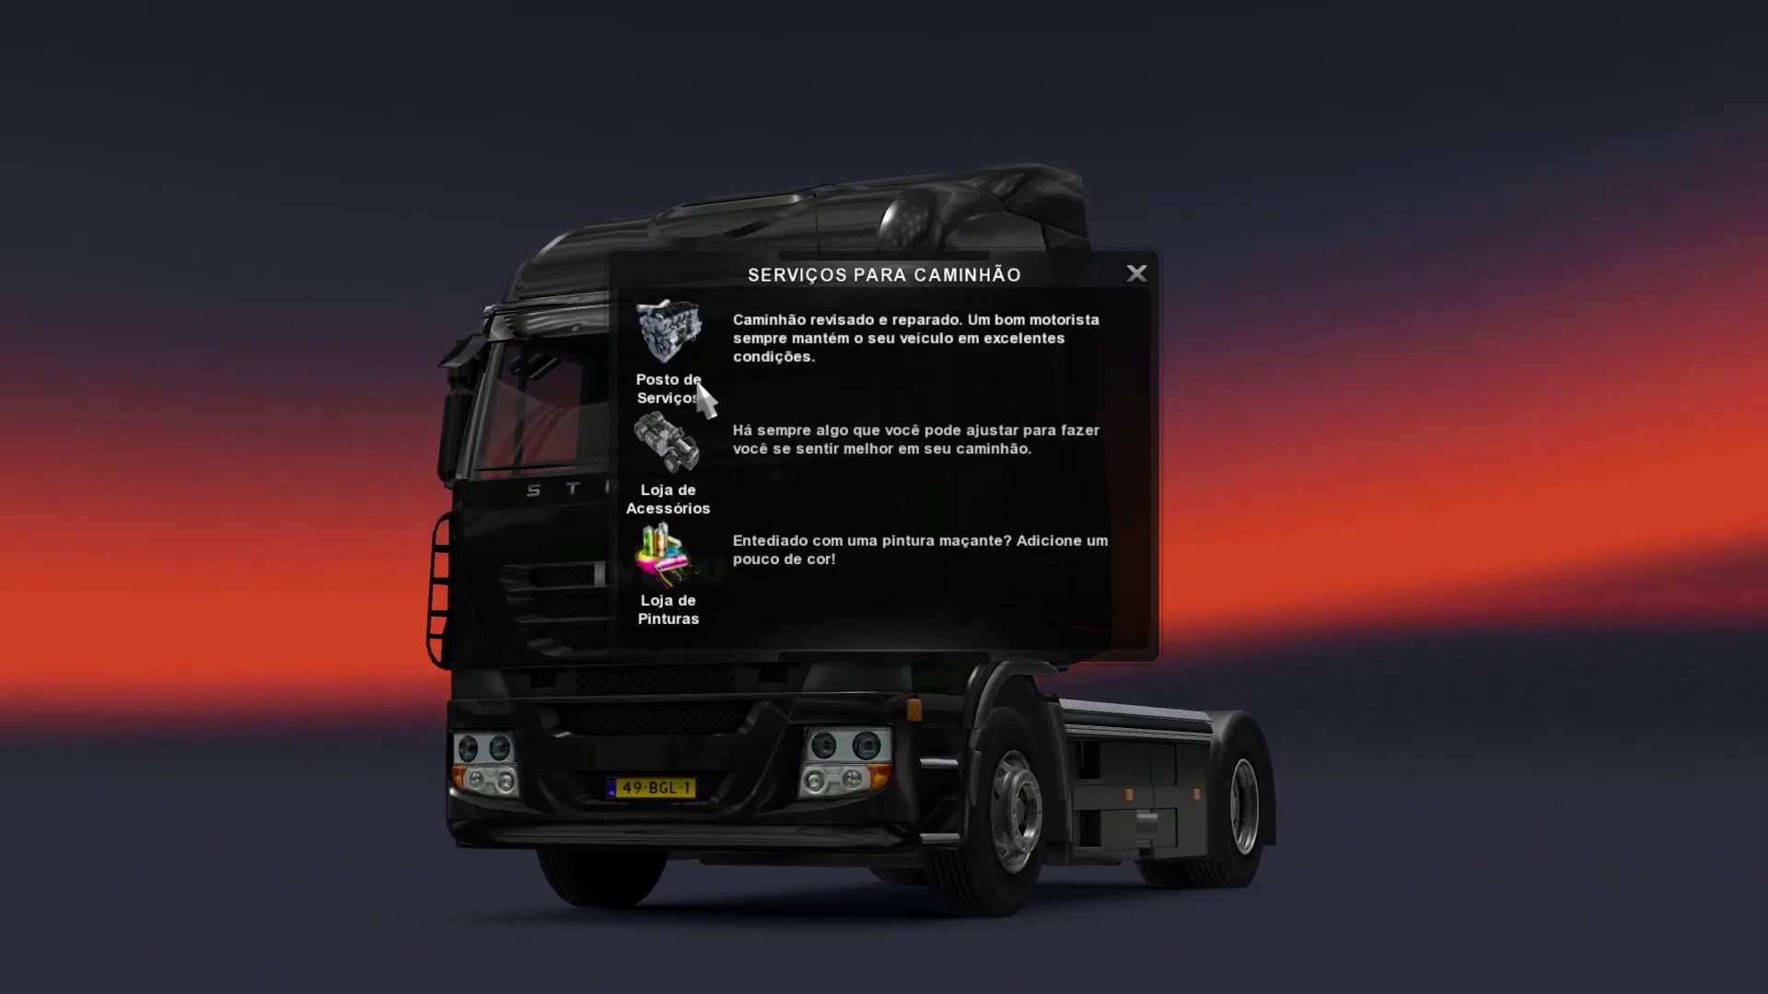
click(811, 385)
click(1473, 846)
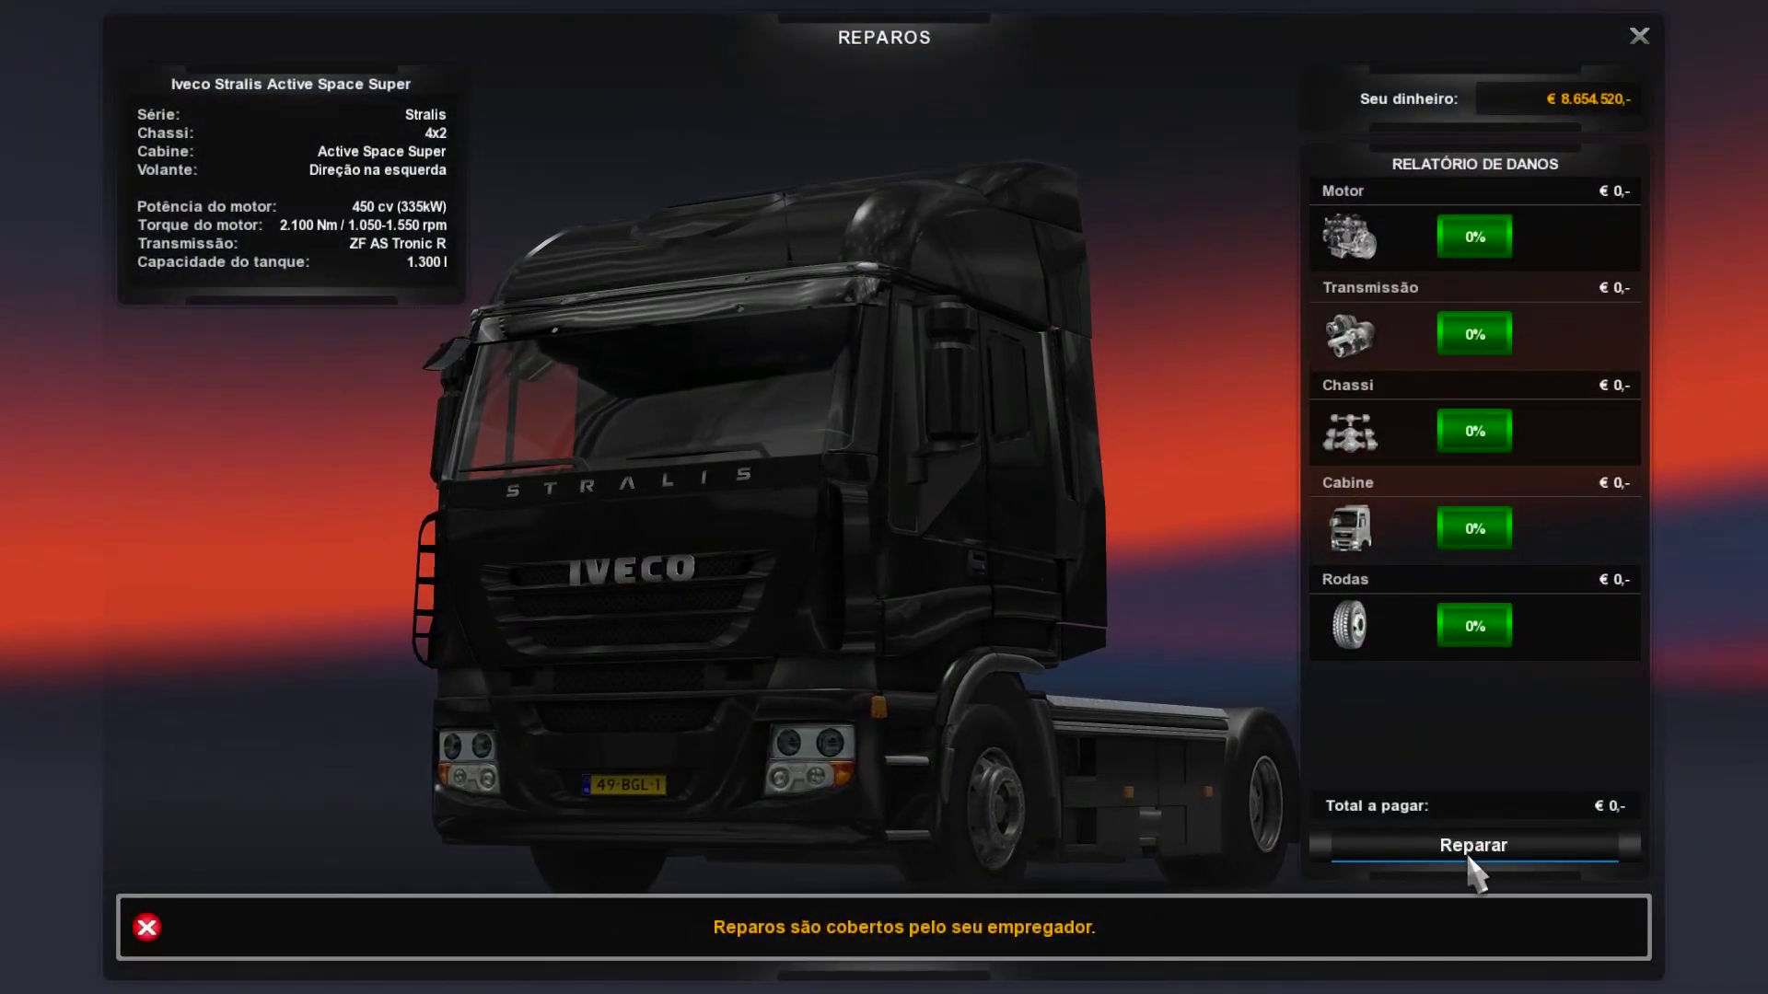
key(Escape)
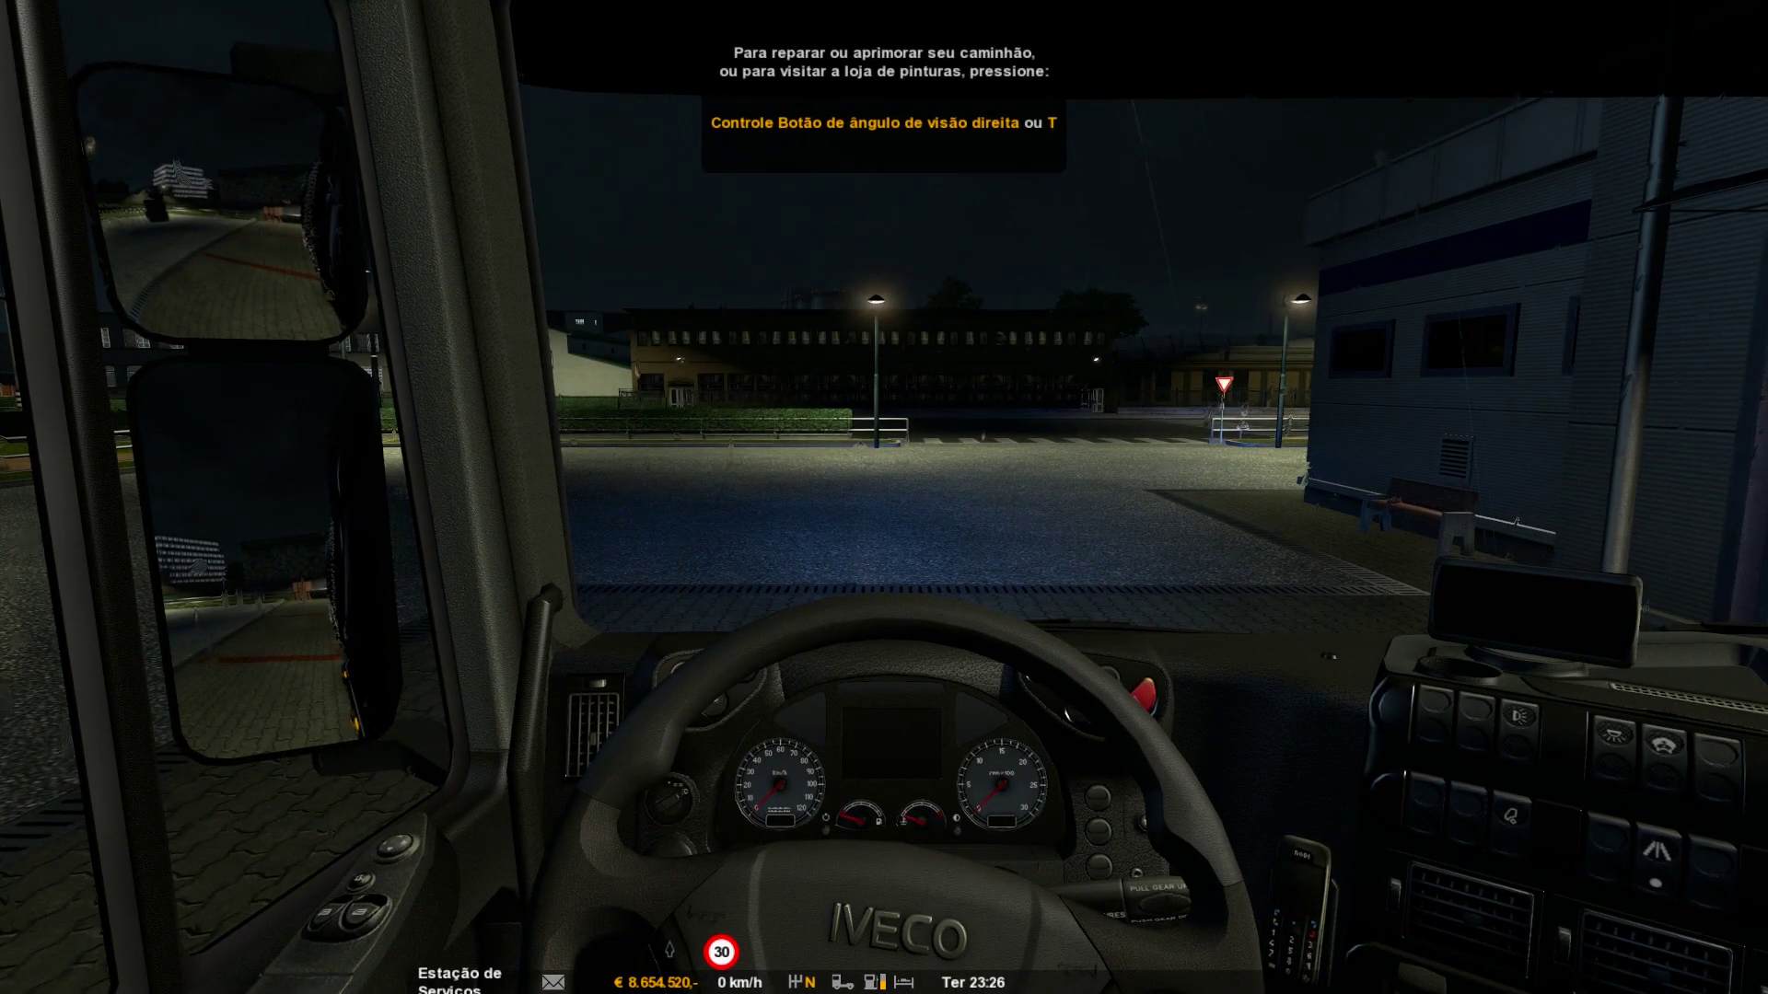
- Turn the music volume down to minimum in the game's audio options and return to driving
key(Escape)
click(955, 912)
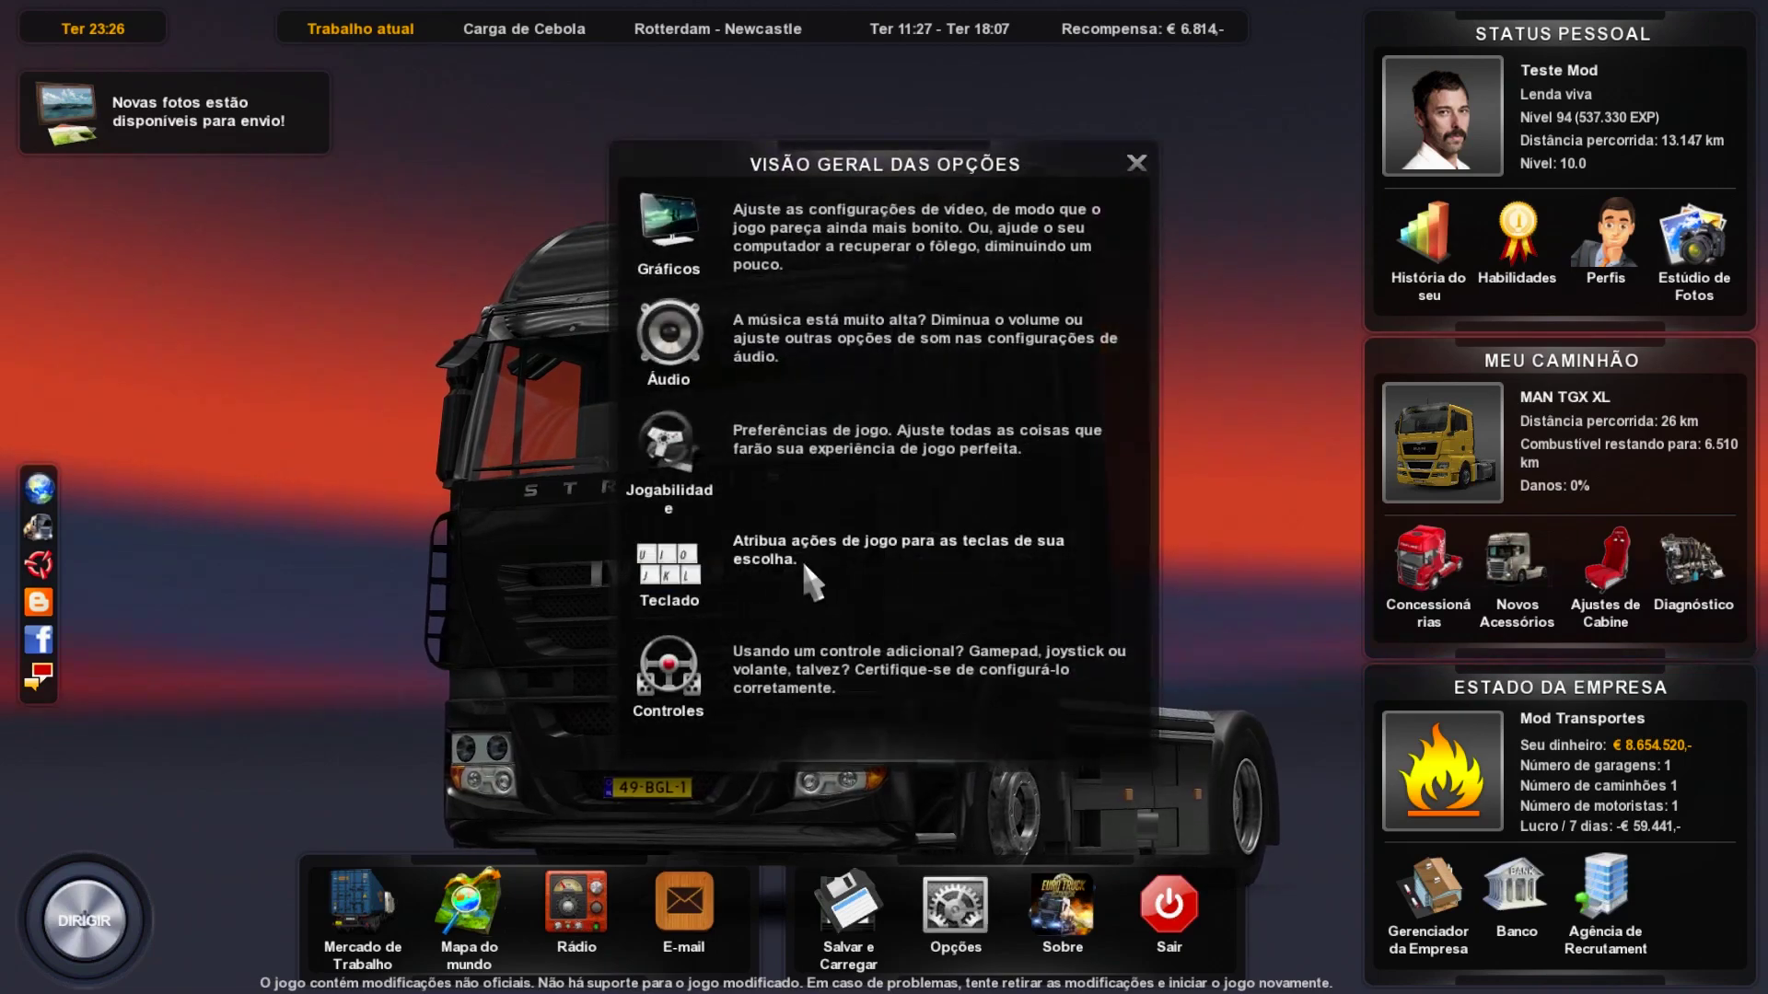
click(669, 343)
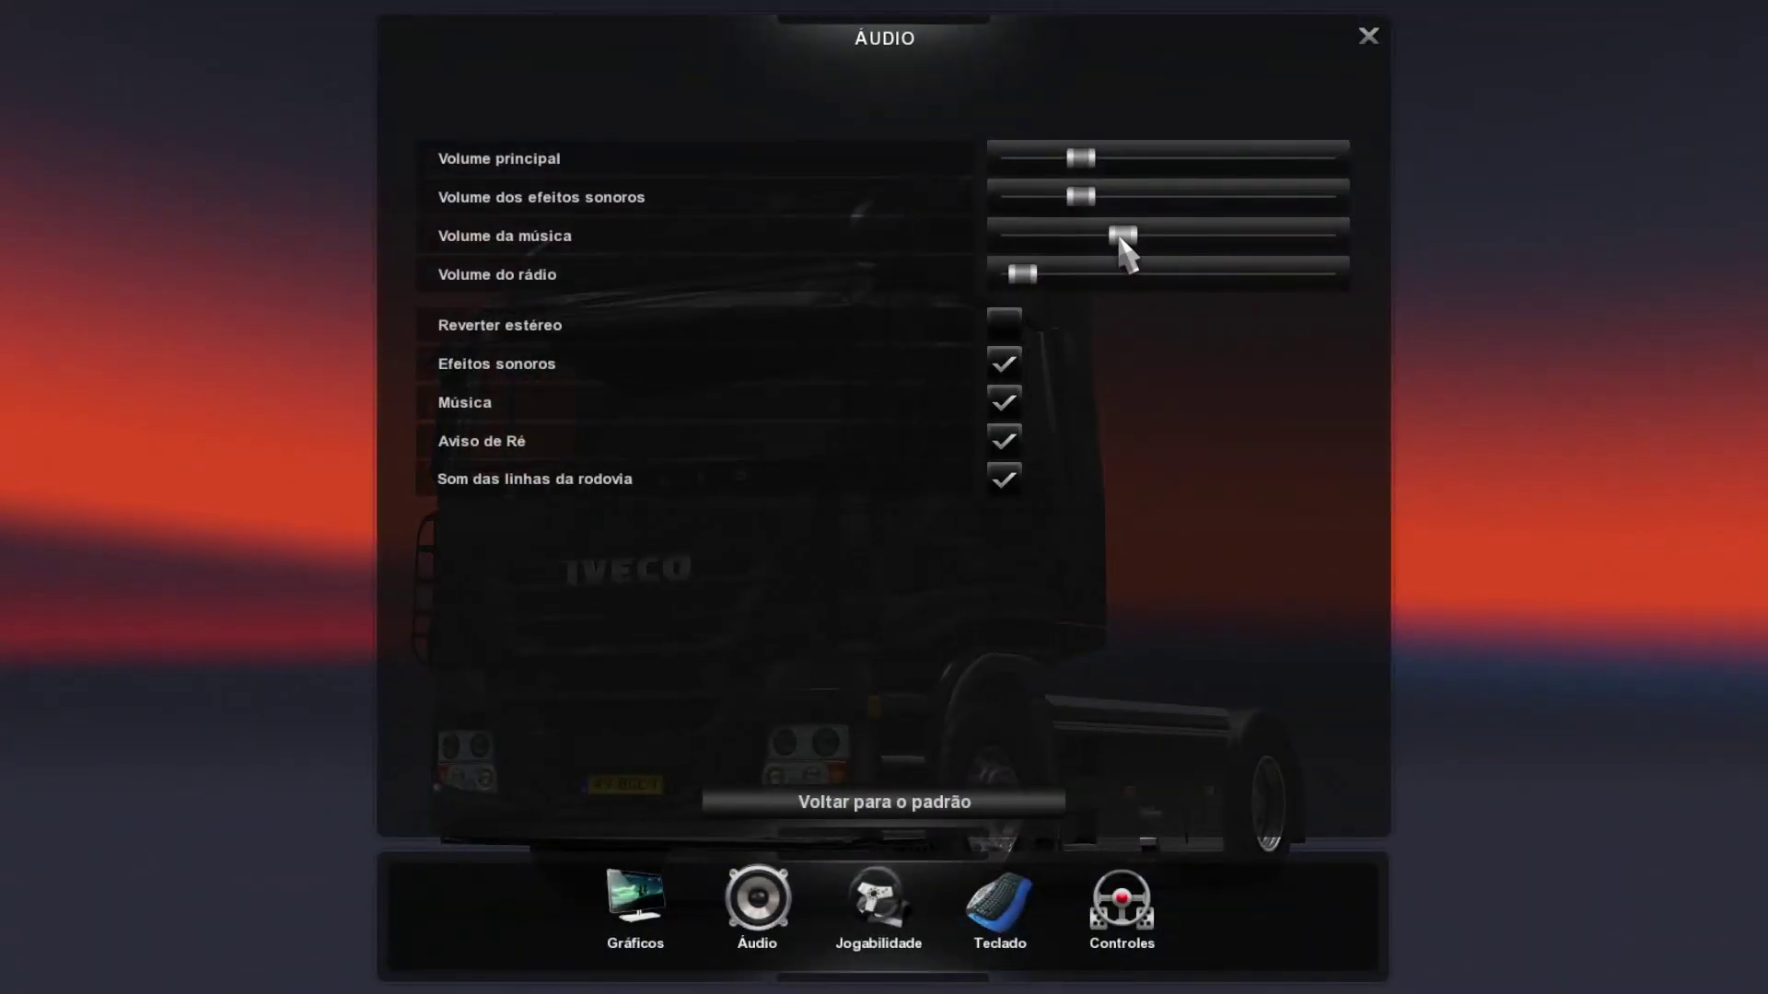
drag(1123, 237, 912, 225)
key(Escape)
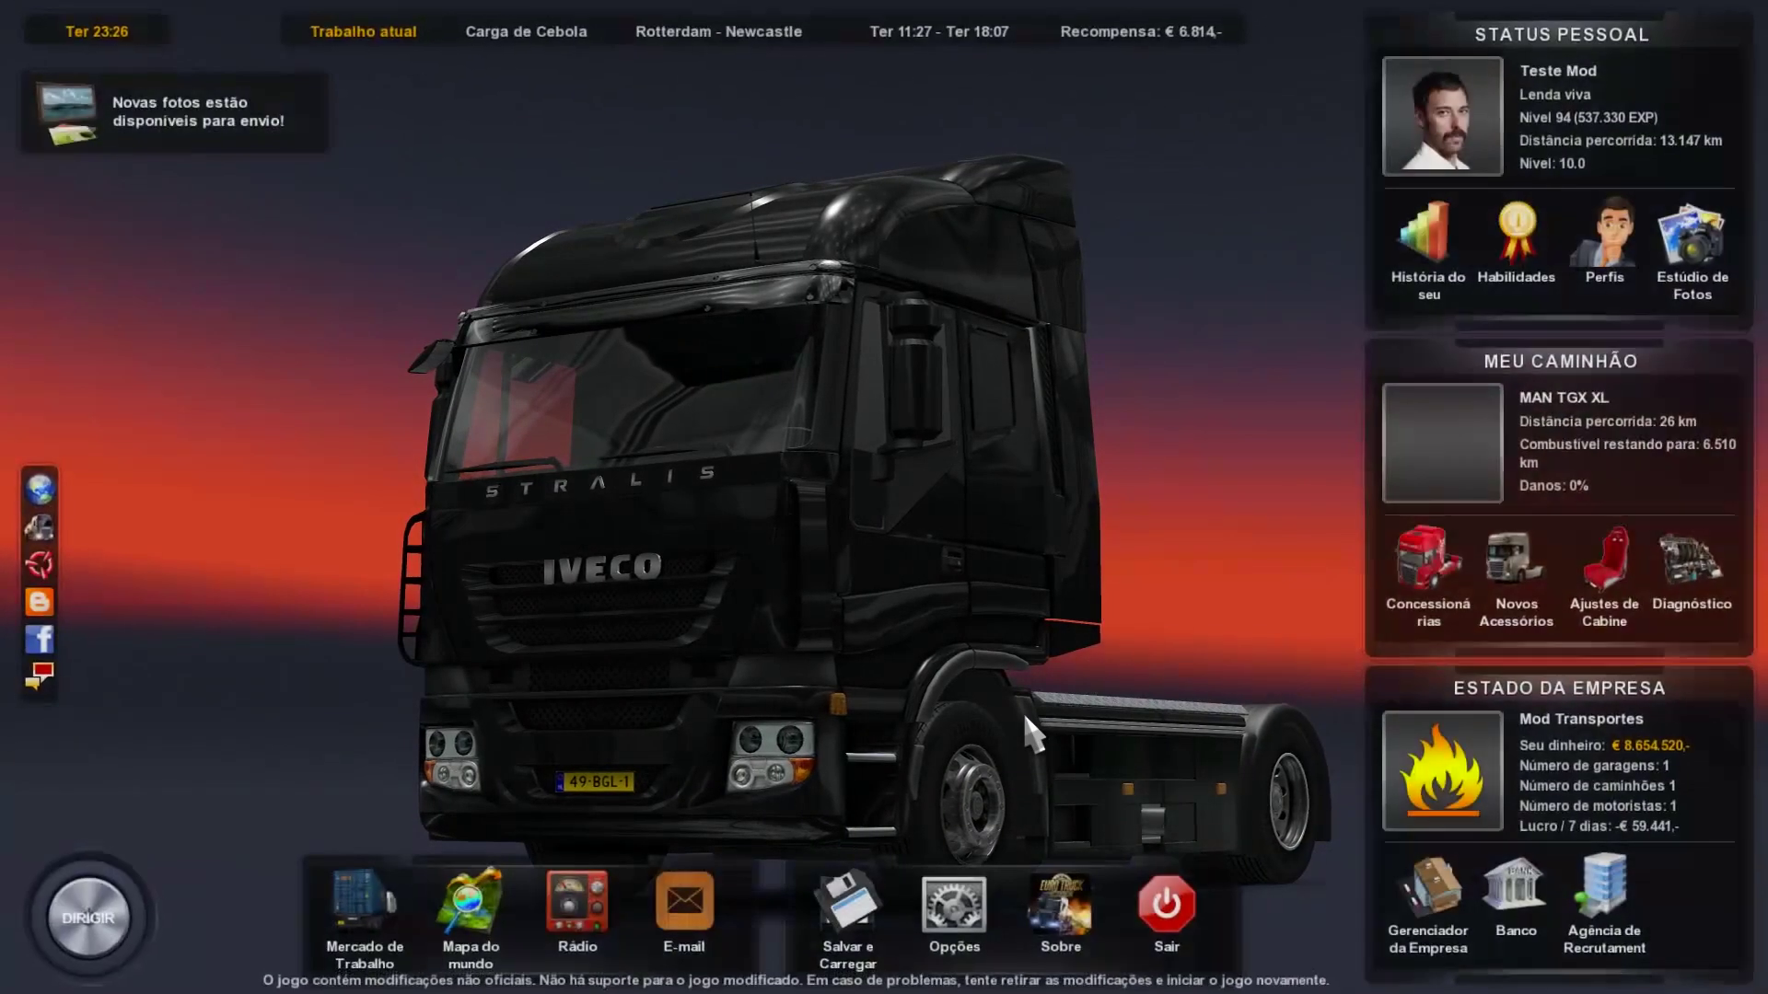
key(Escape)
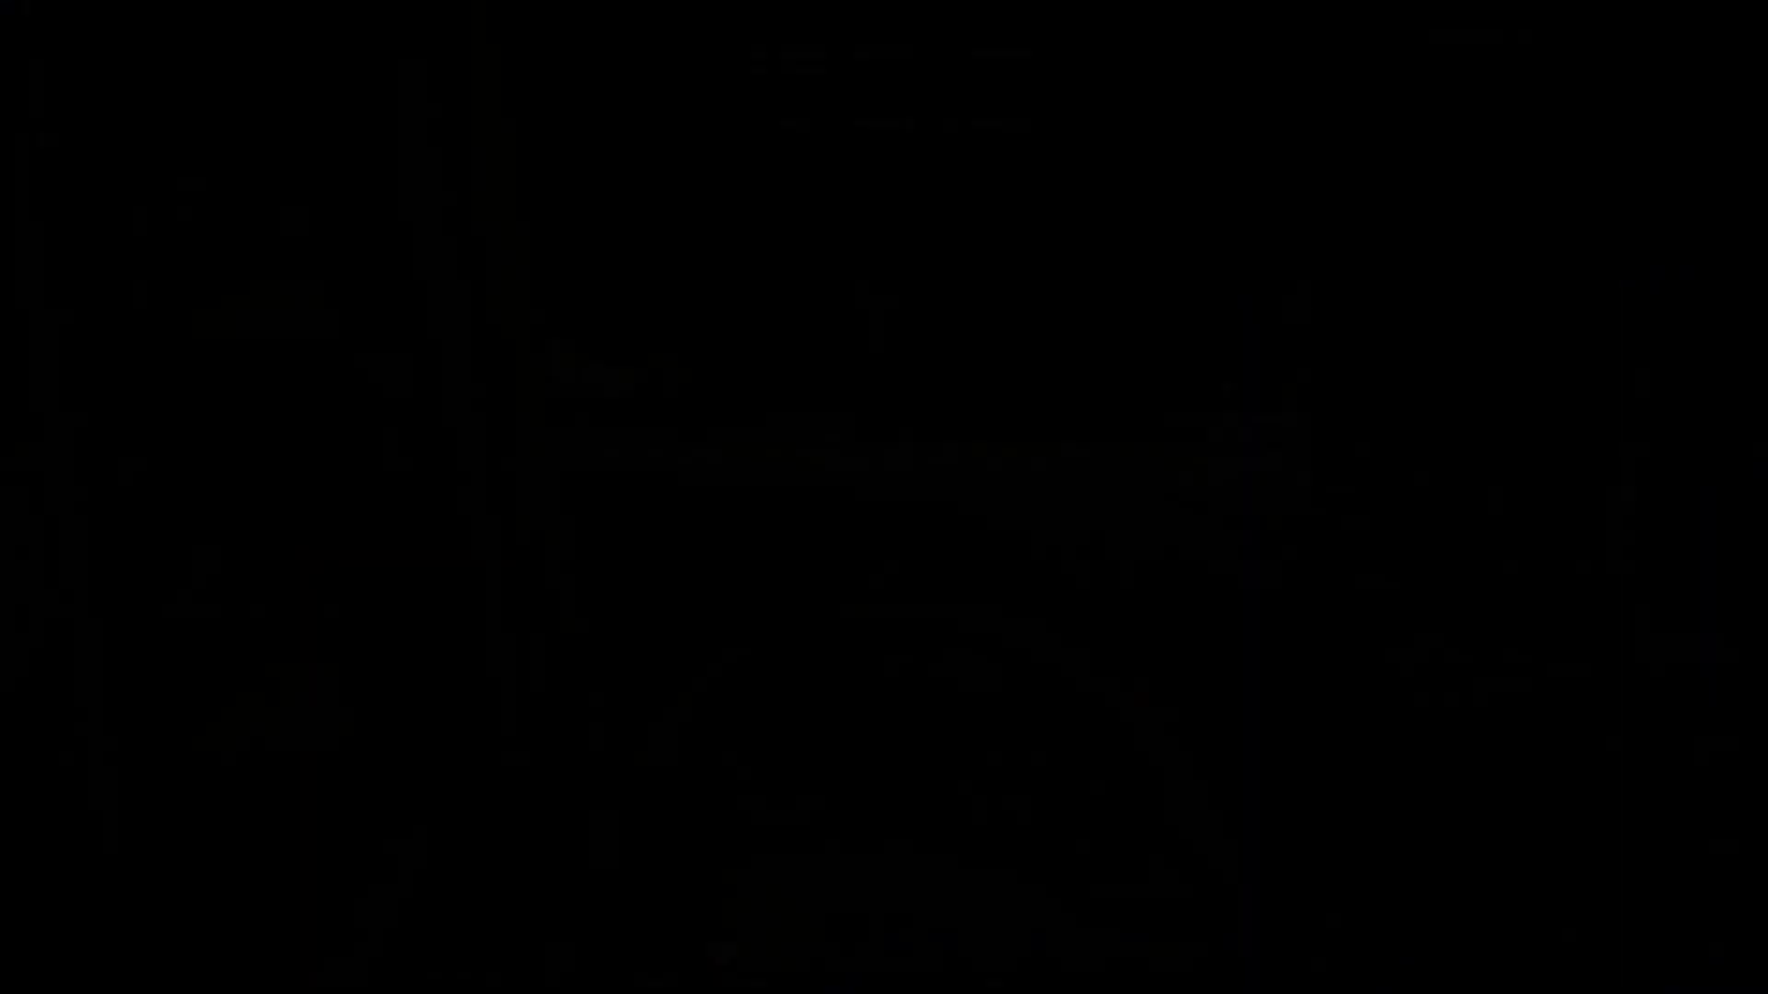